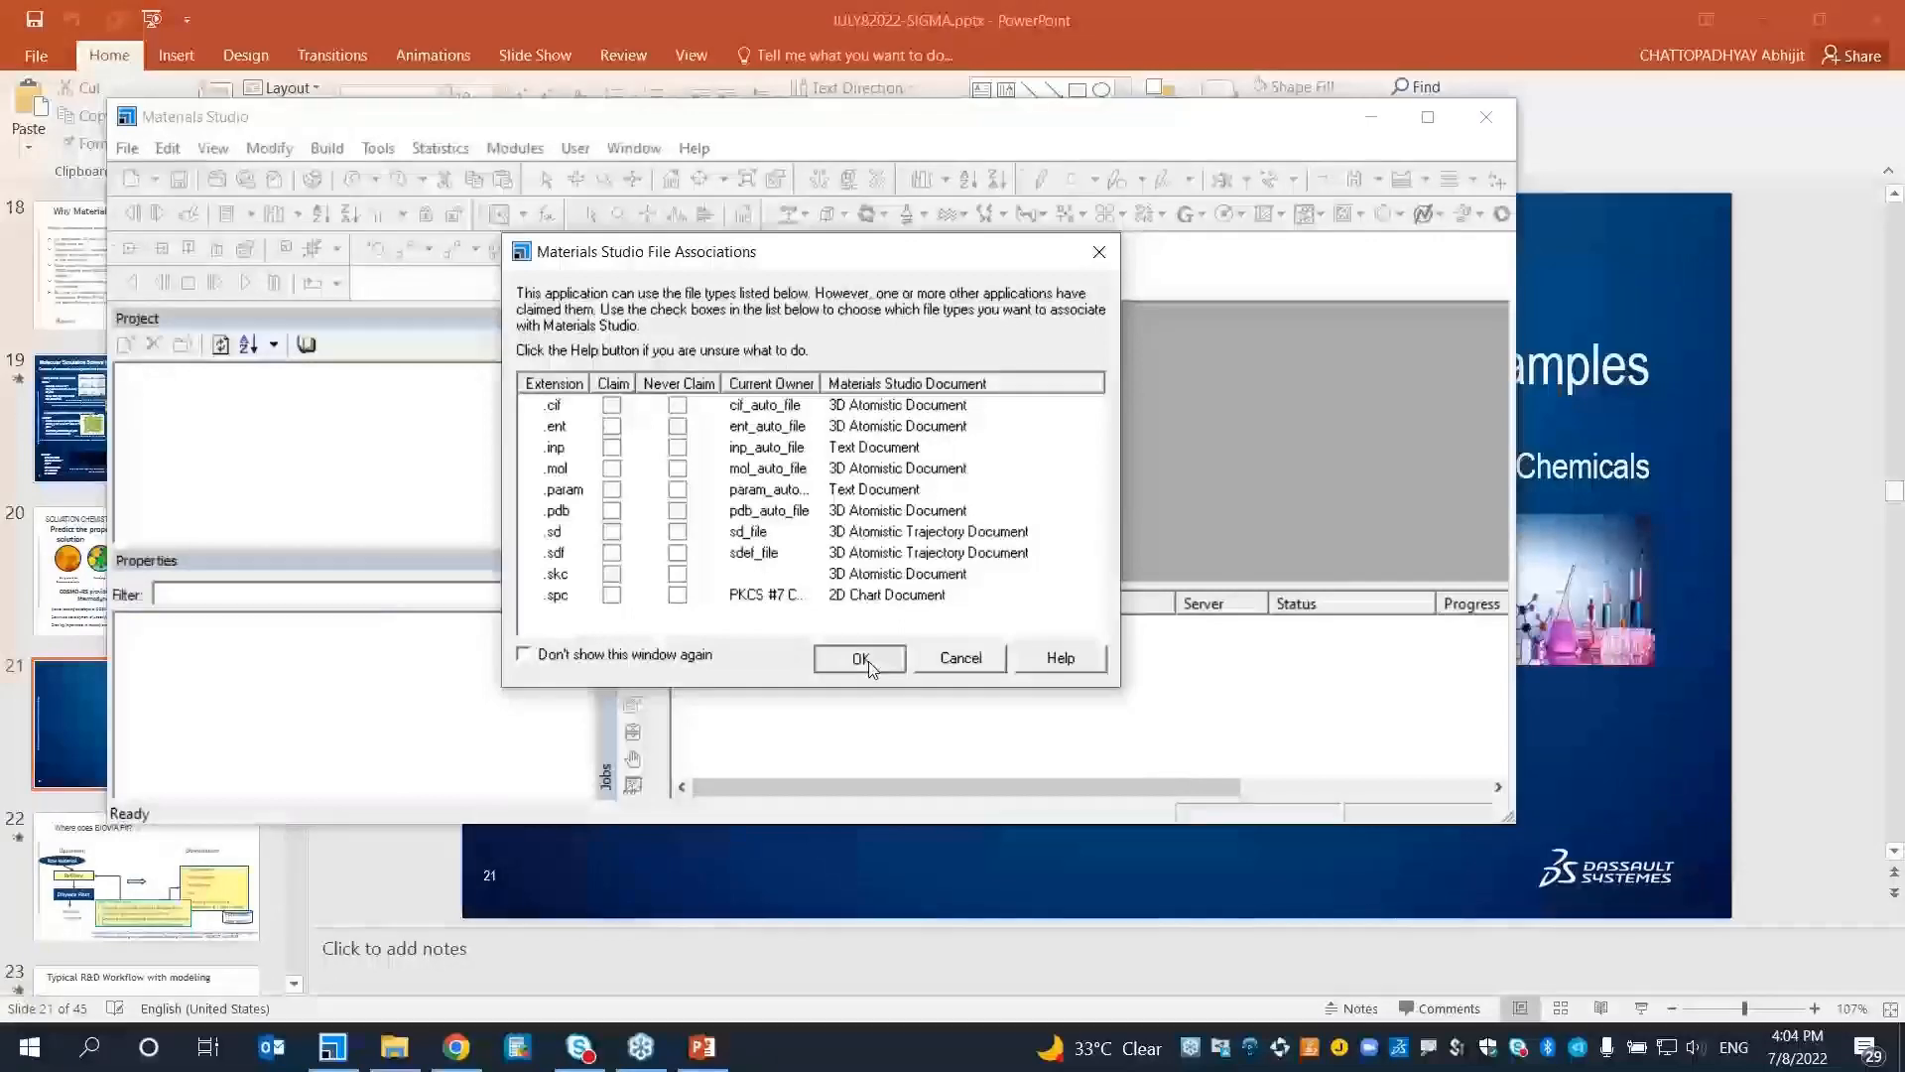
# Accept the file associations and create a new project named 20220708
pyautogui.click(861, 659)
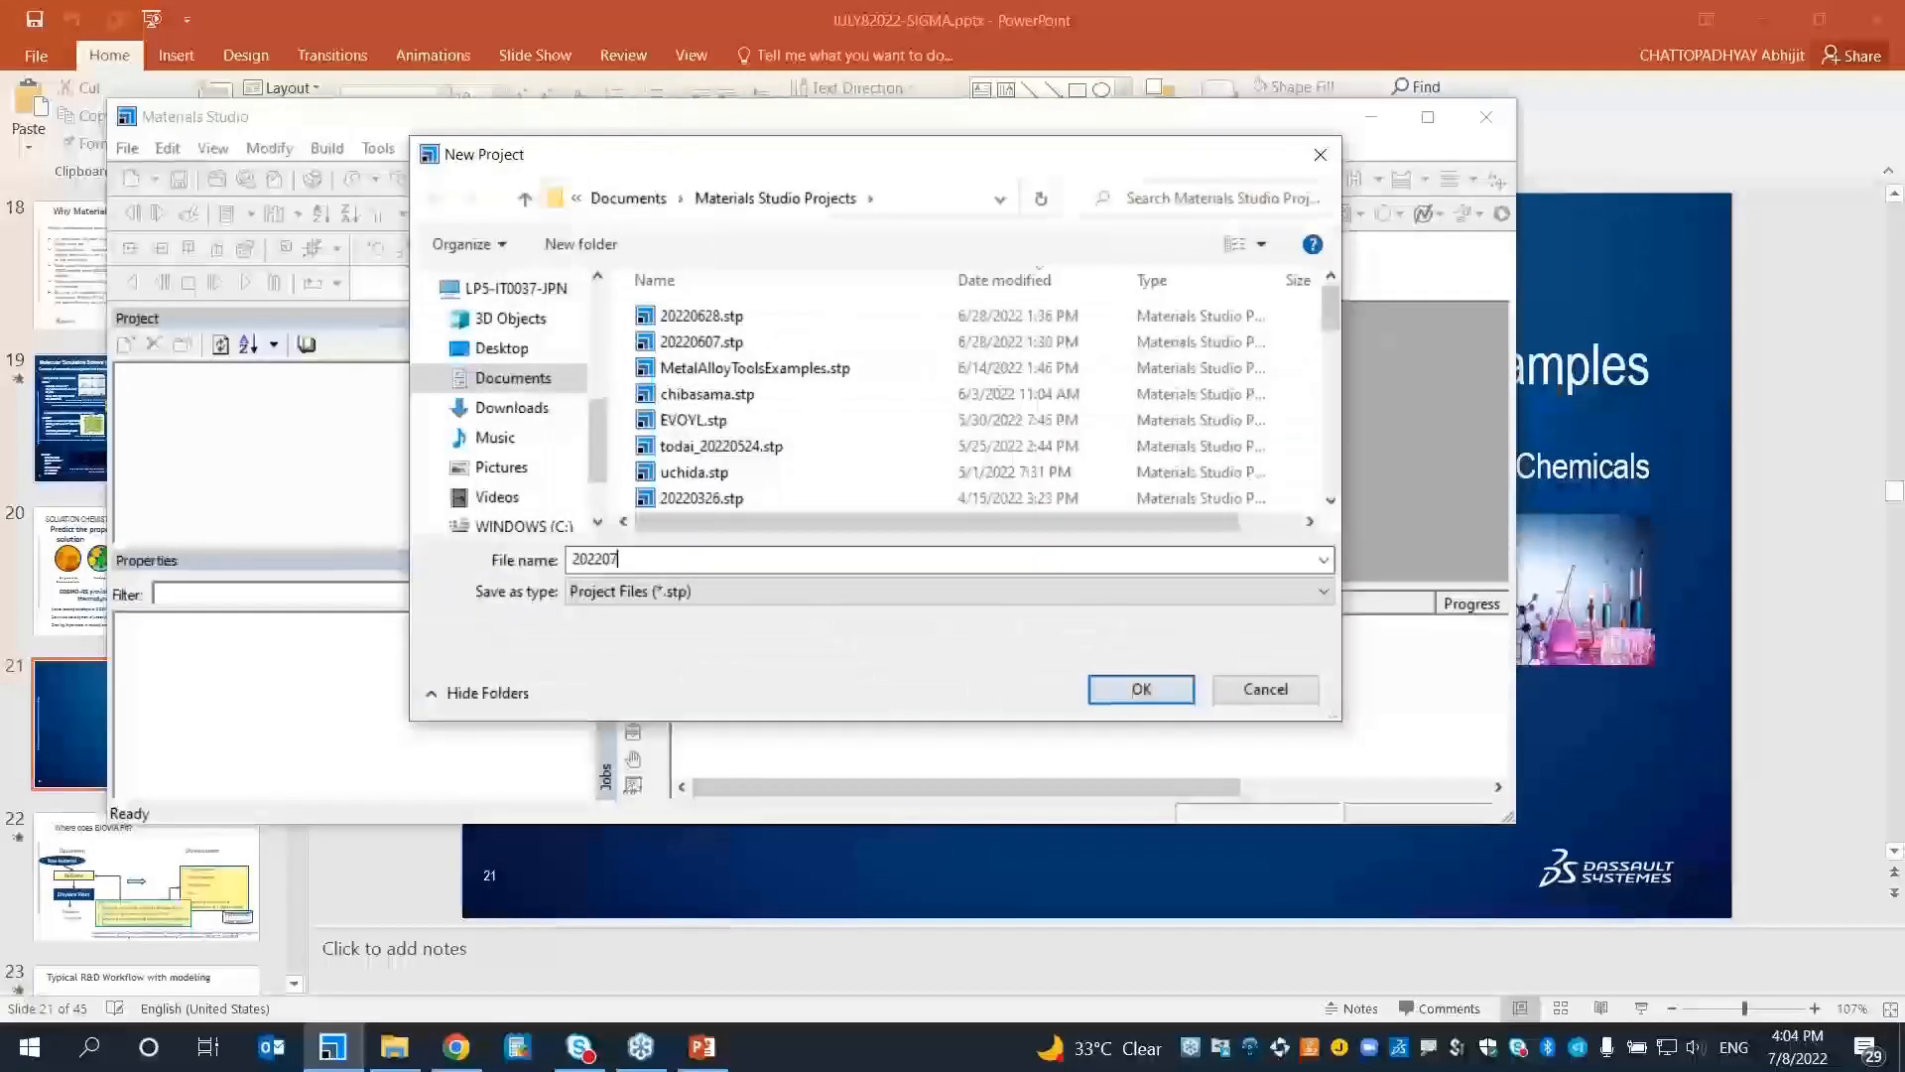
pyautogui.write('08')
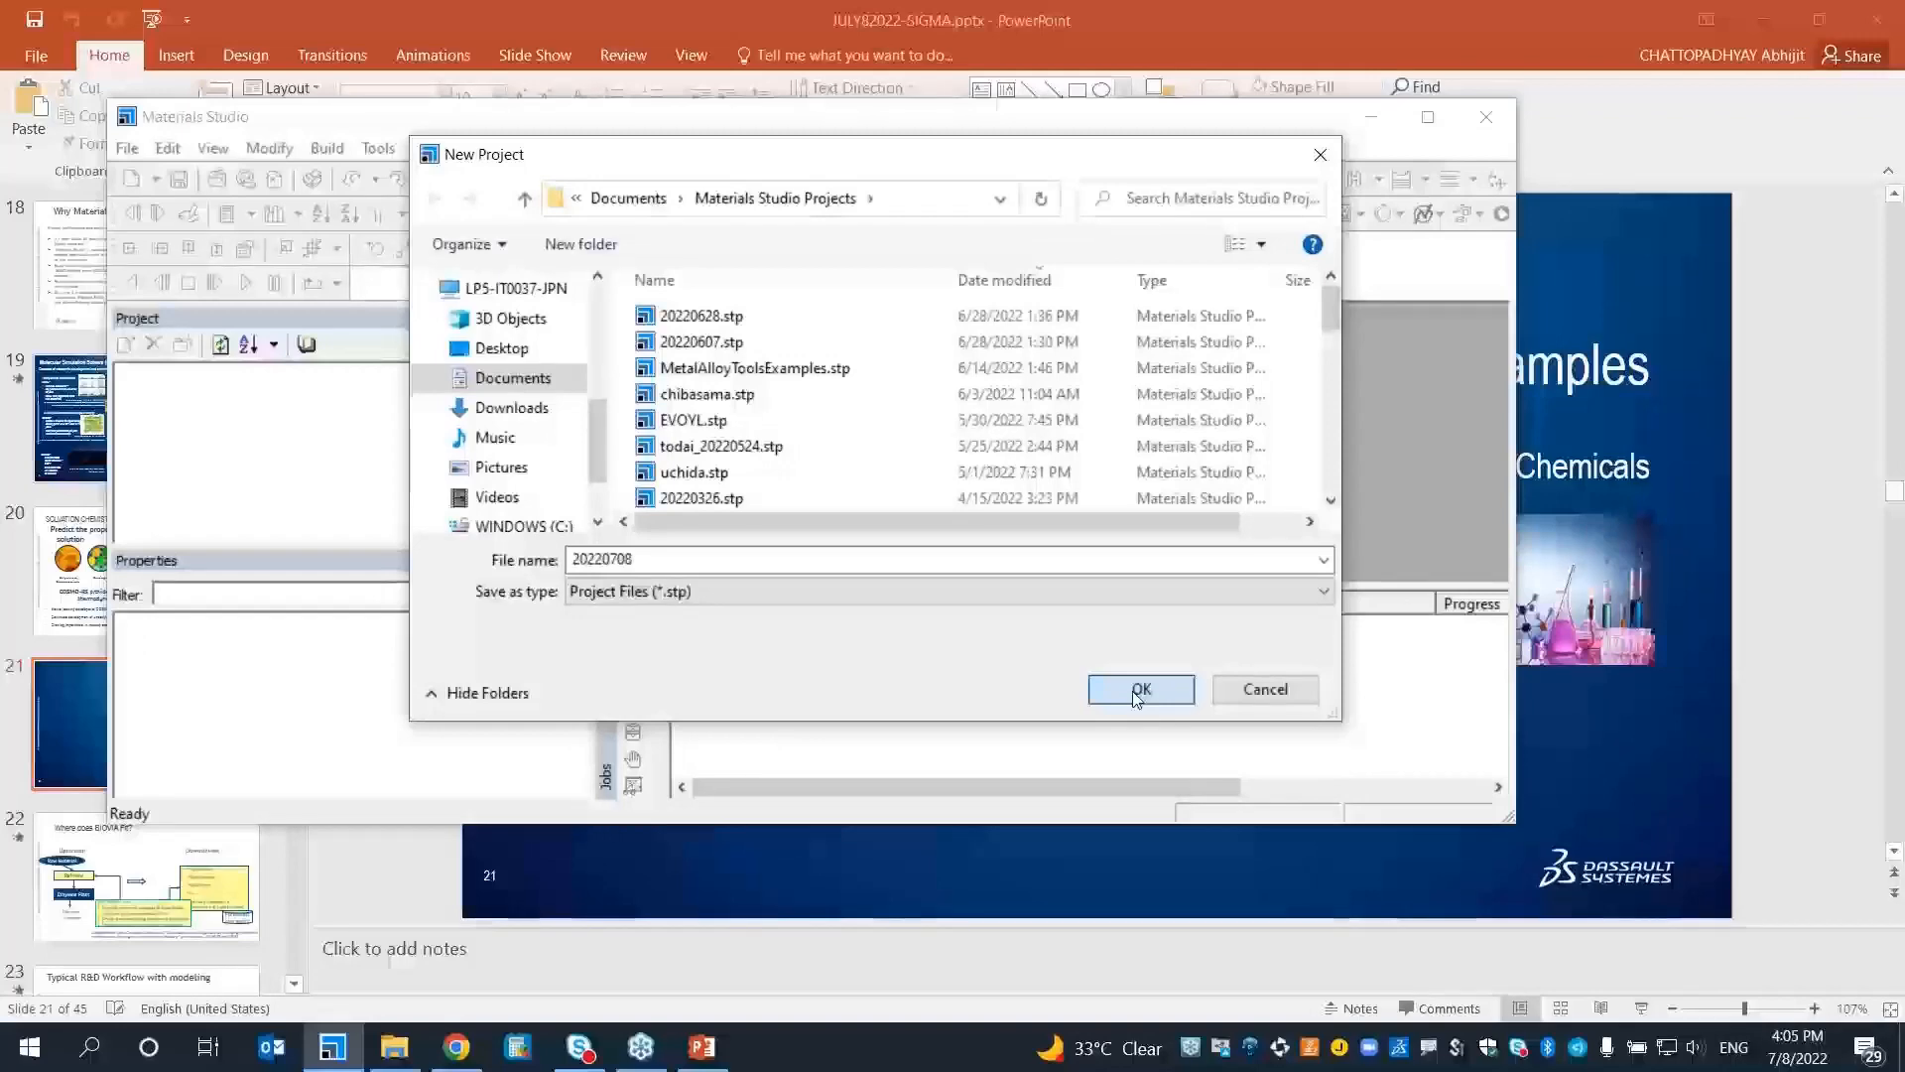
pyautogui.click(1139, 689)
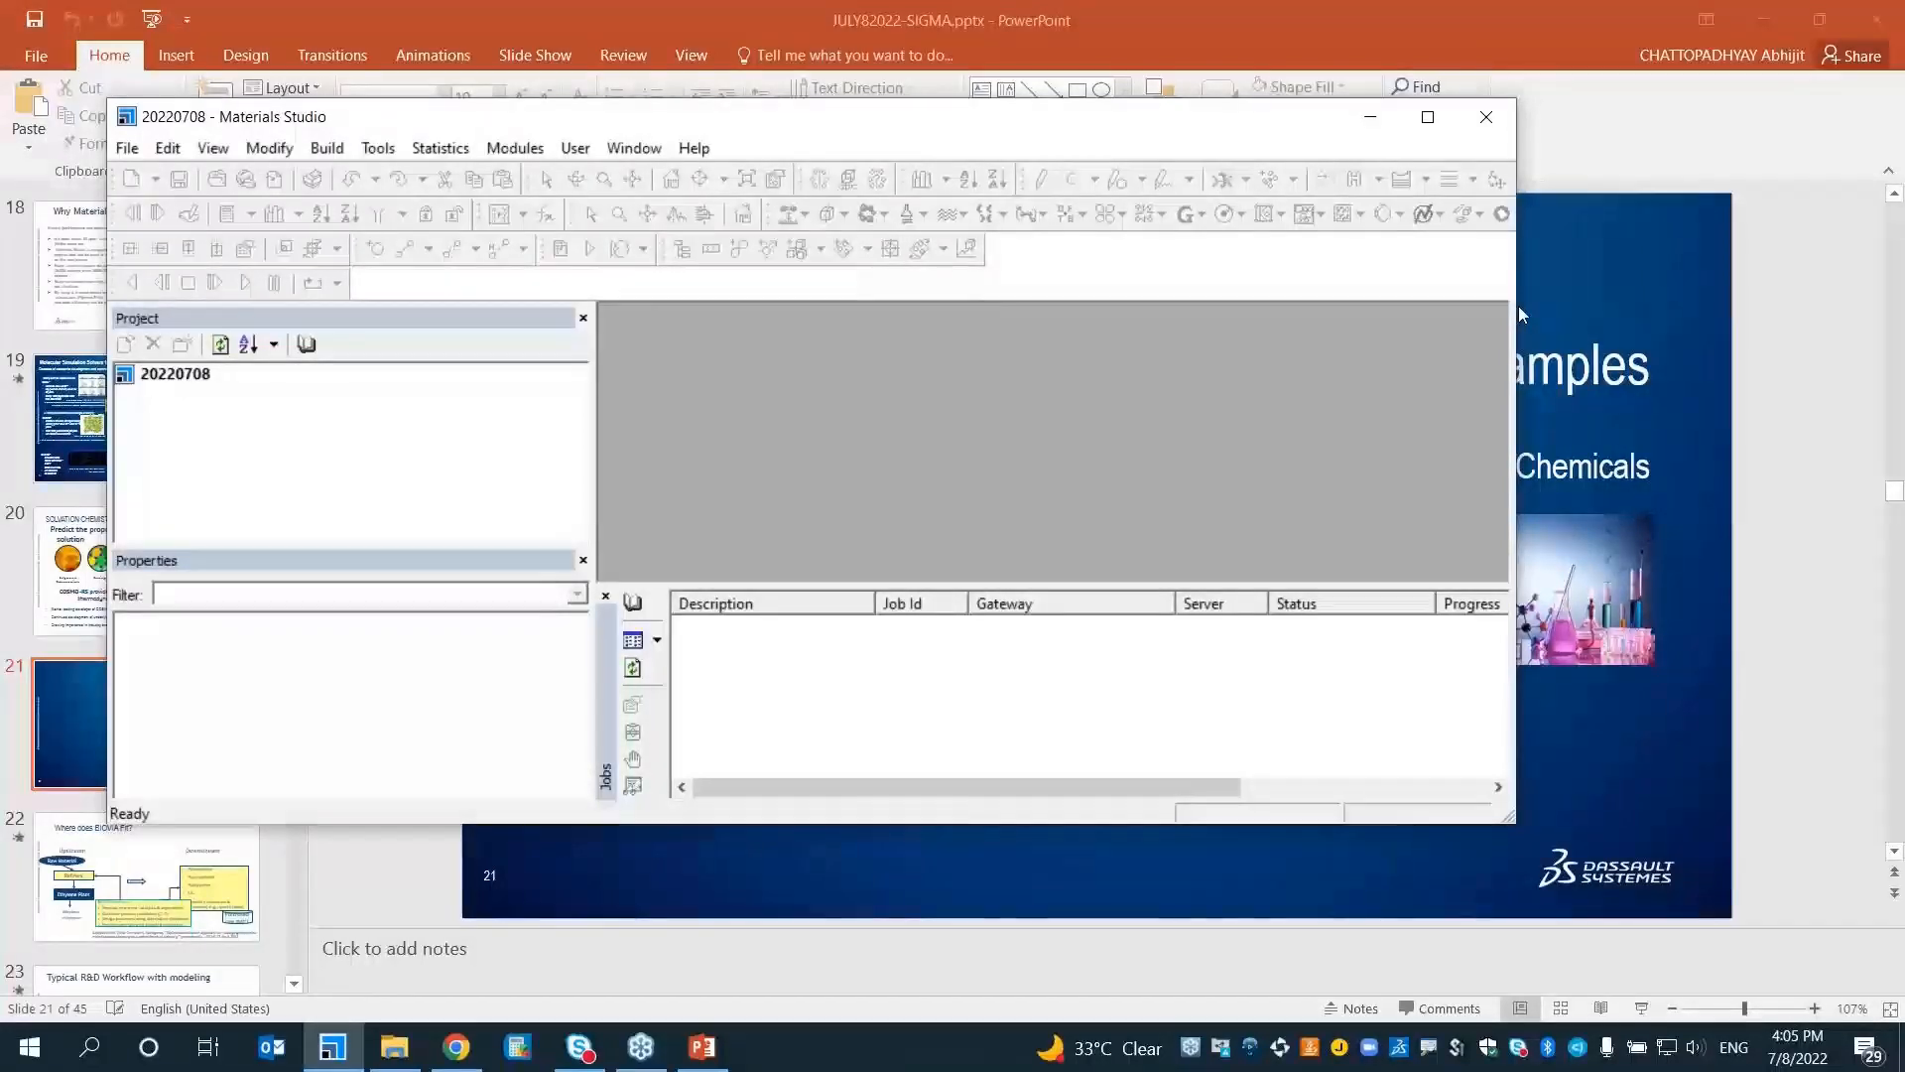
pyautogui.click(335, 1049)
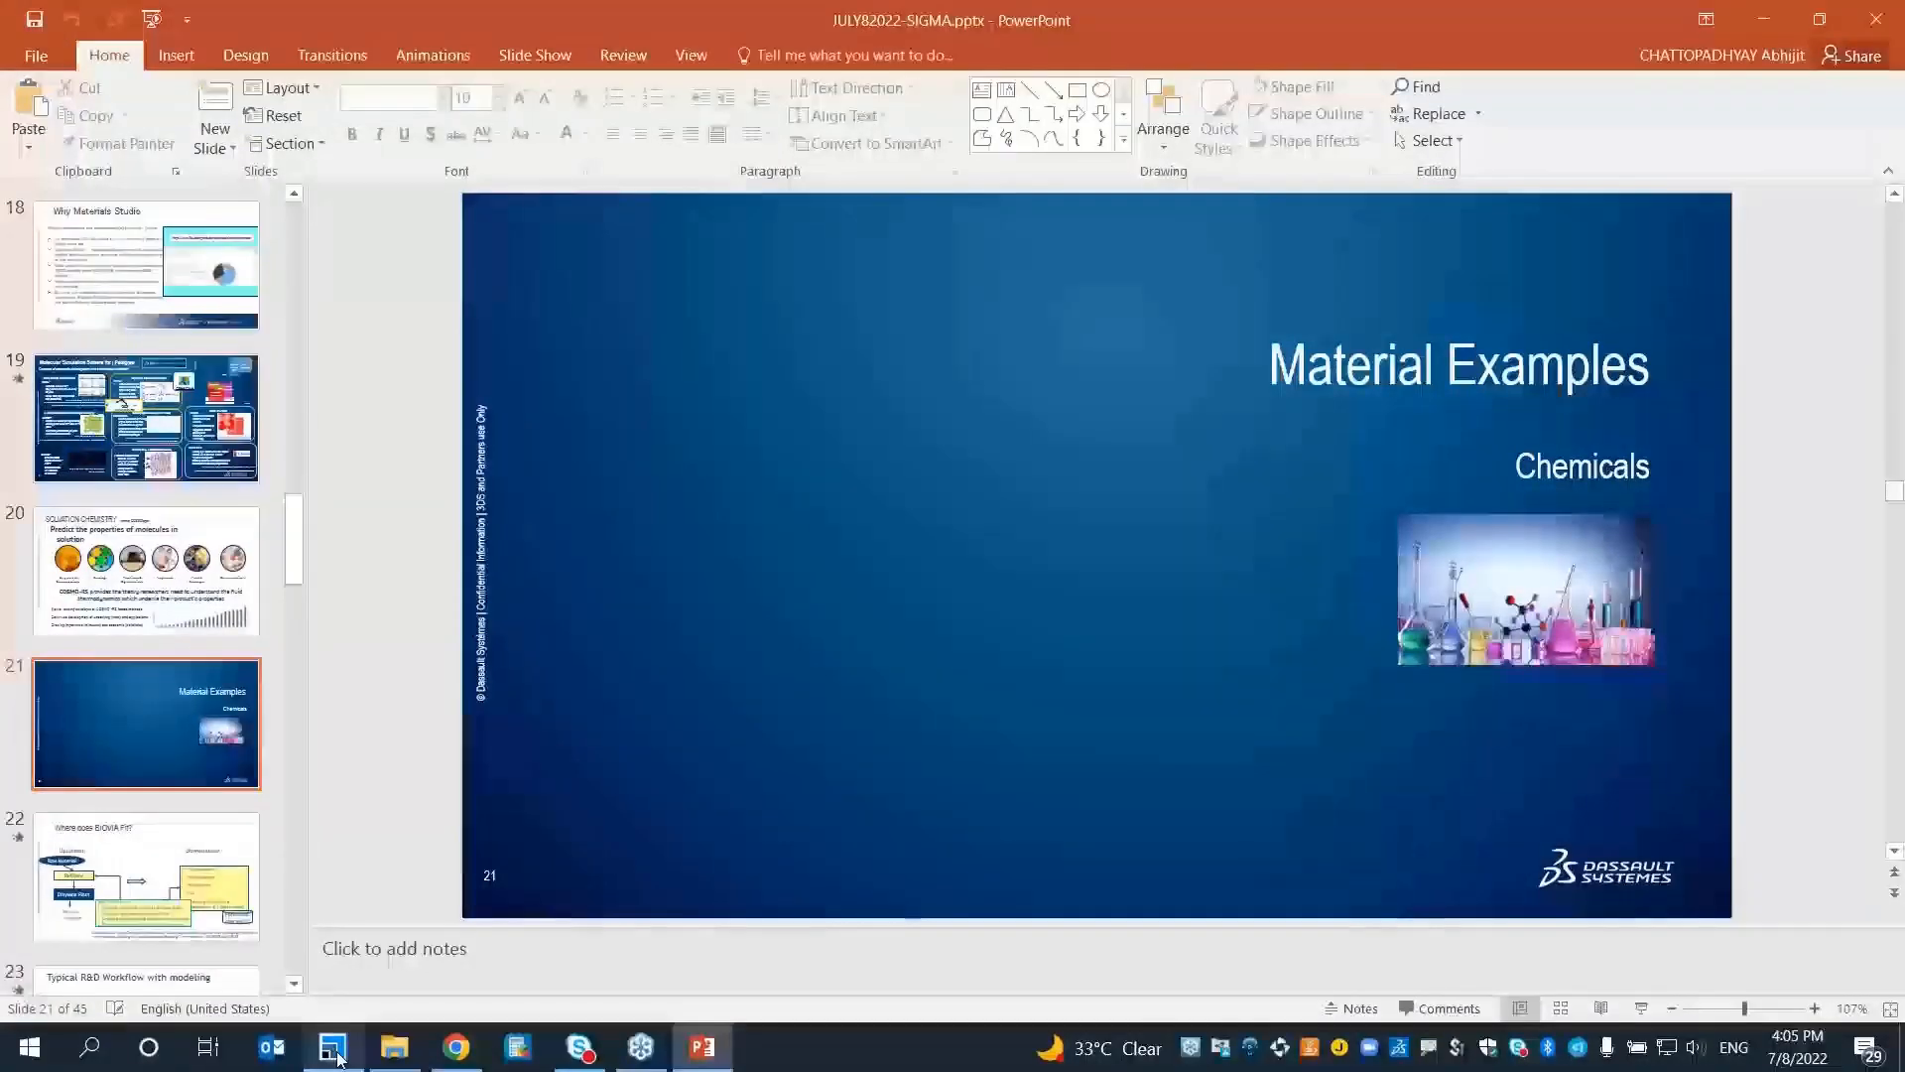
pyautogui.click(337, 1056)
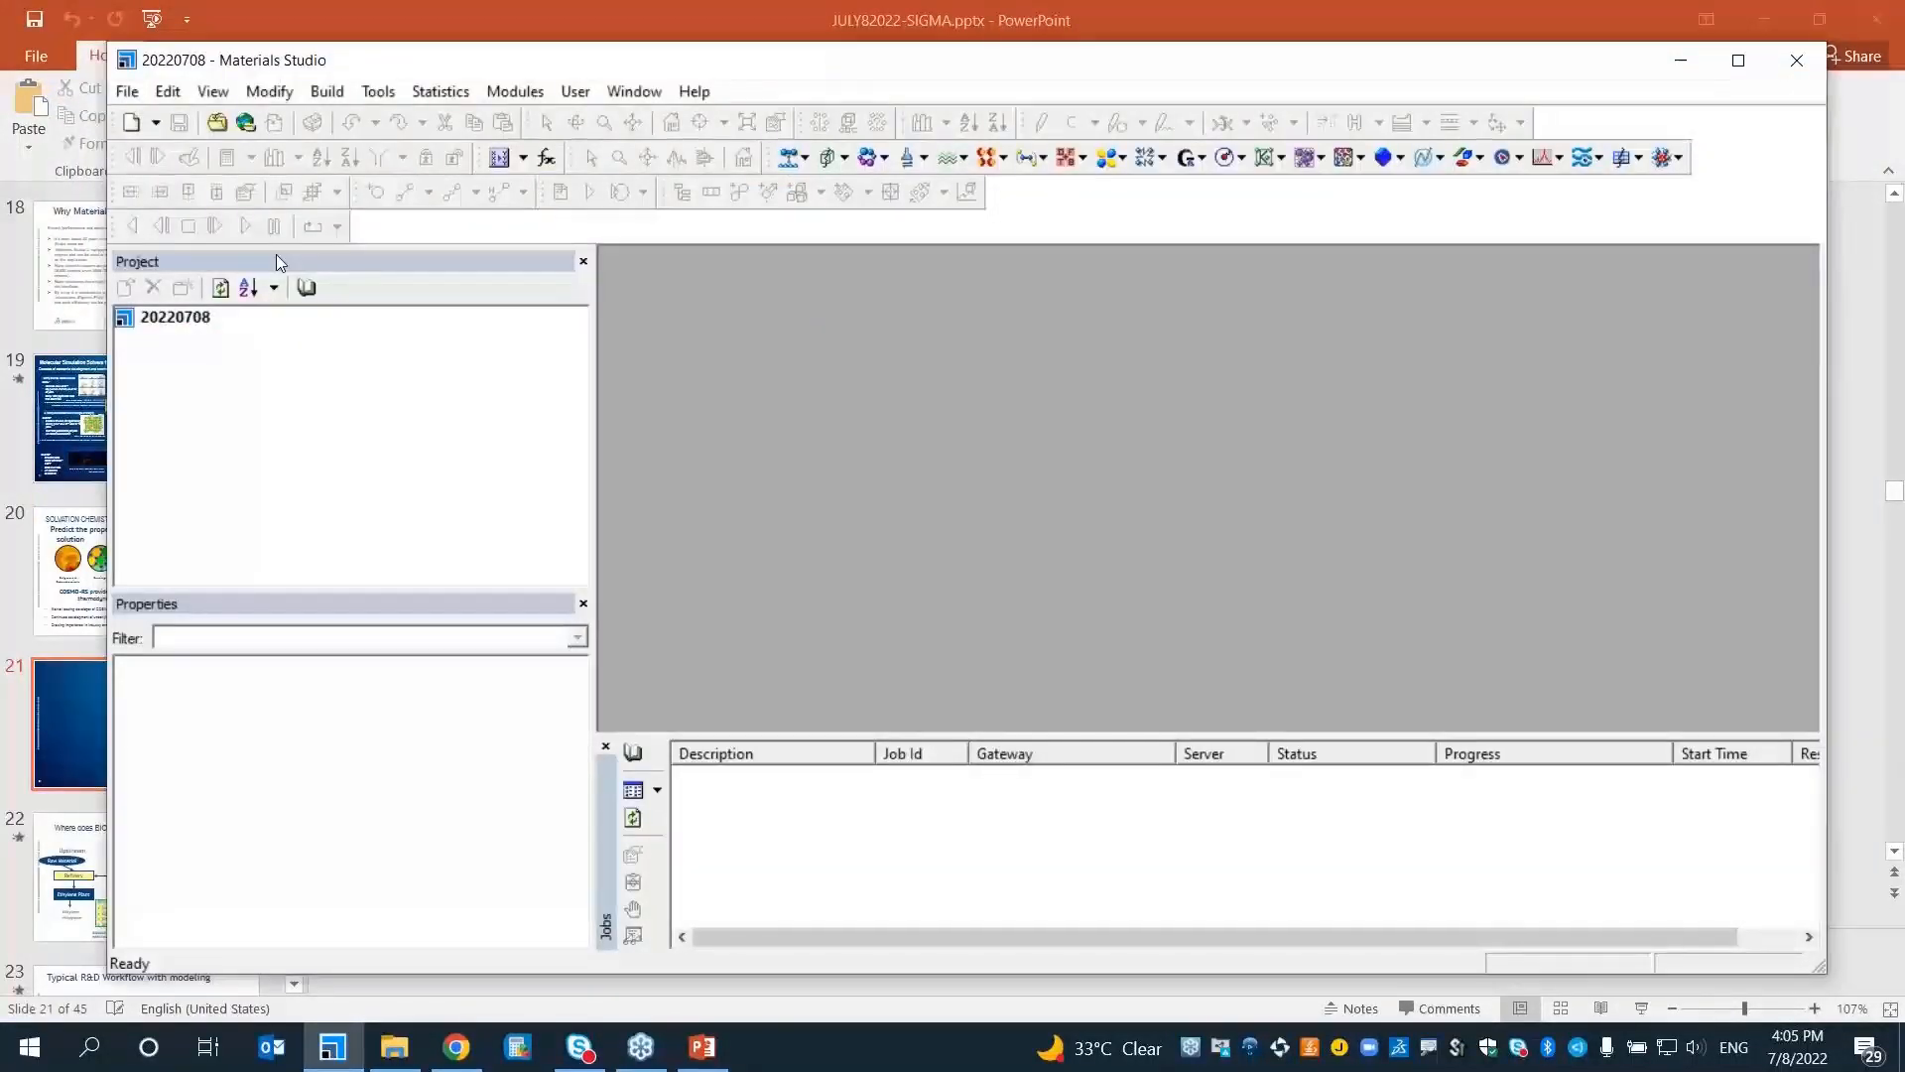
# Set the default atom display style to Ball and stick
pyautogui.click(156, 123)
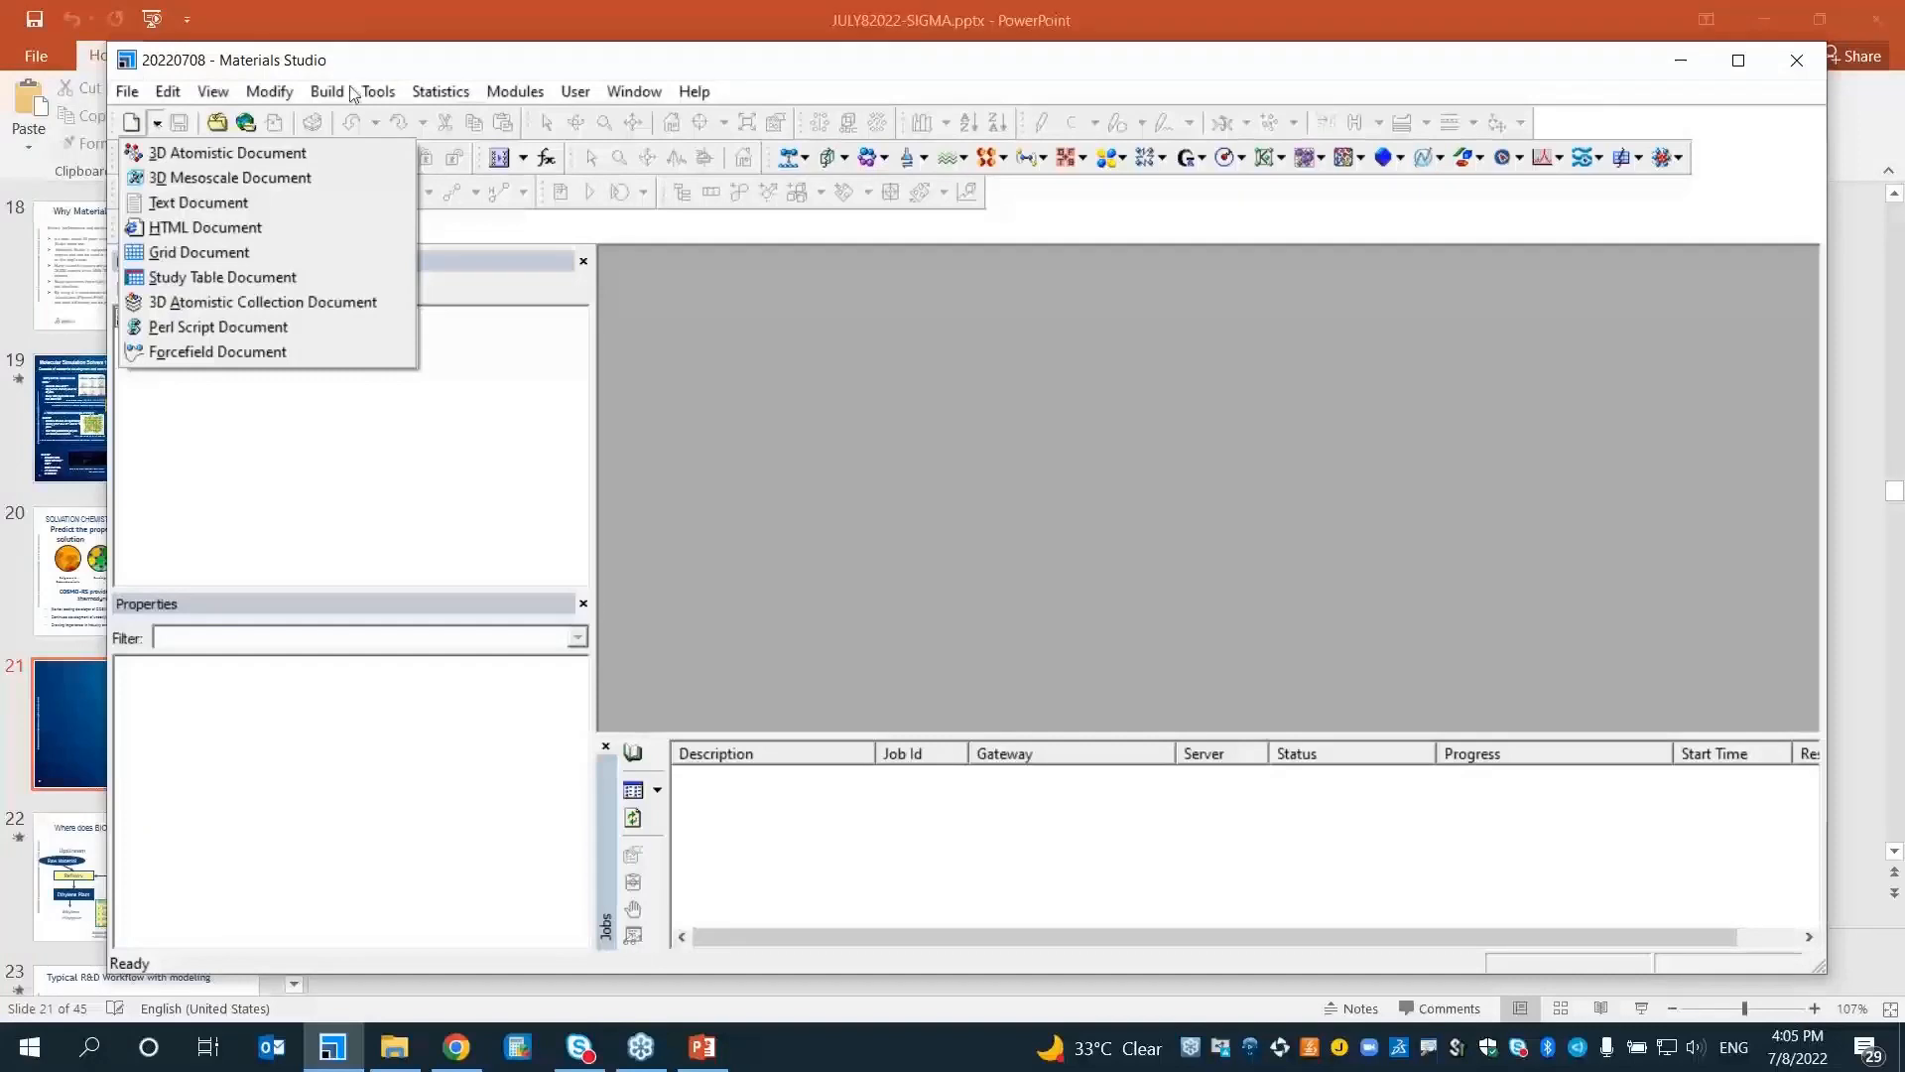
pyautogui.click(283, 93)
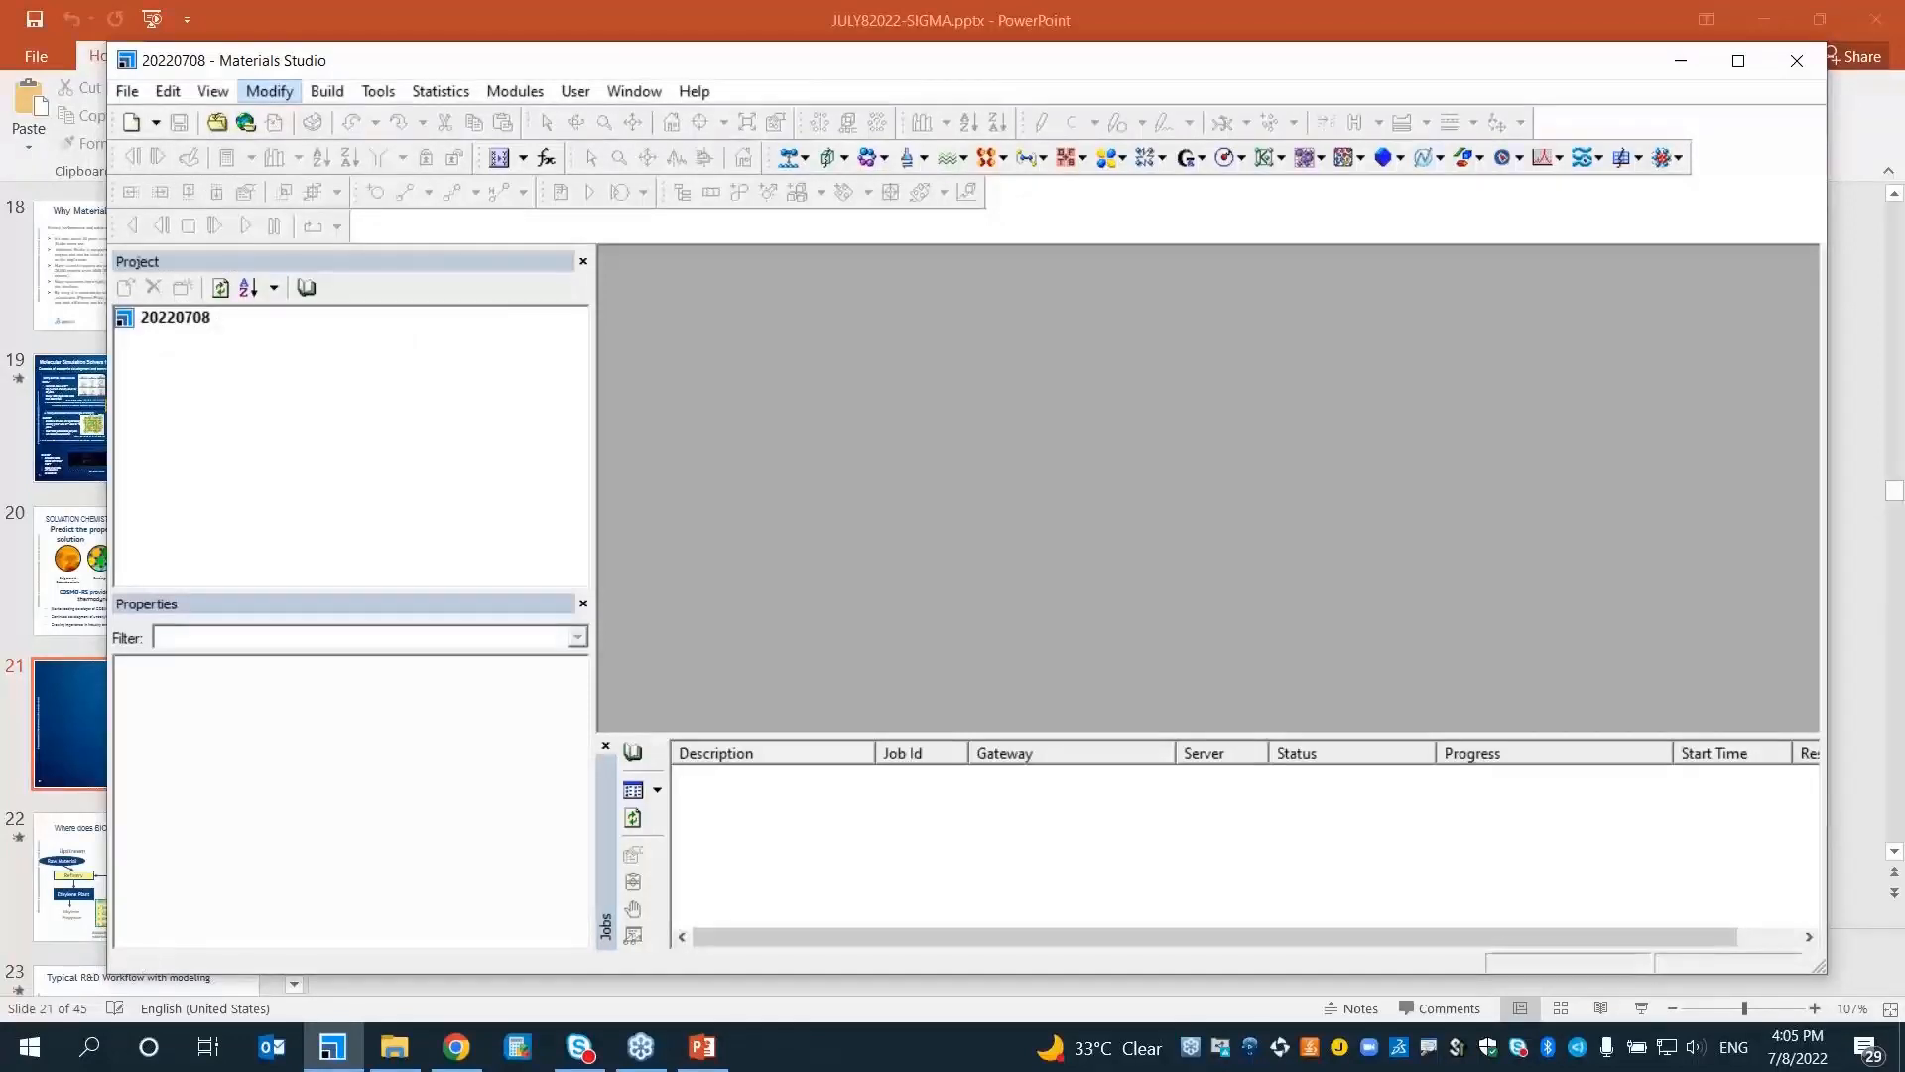
pyautogui.click(273, 92)
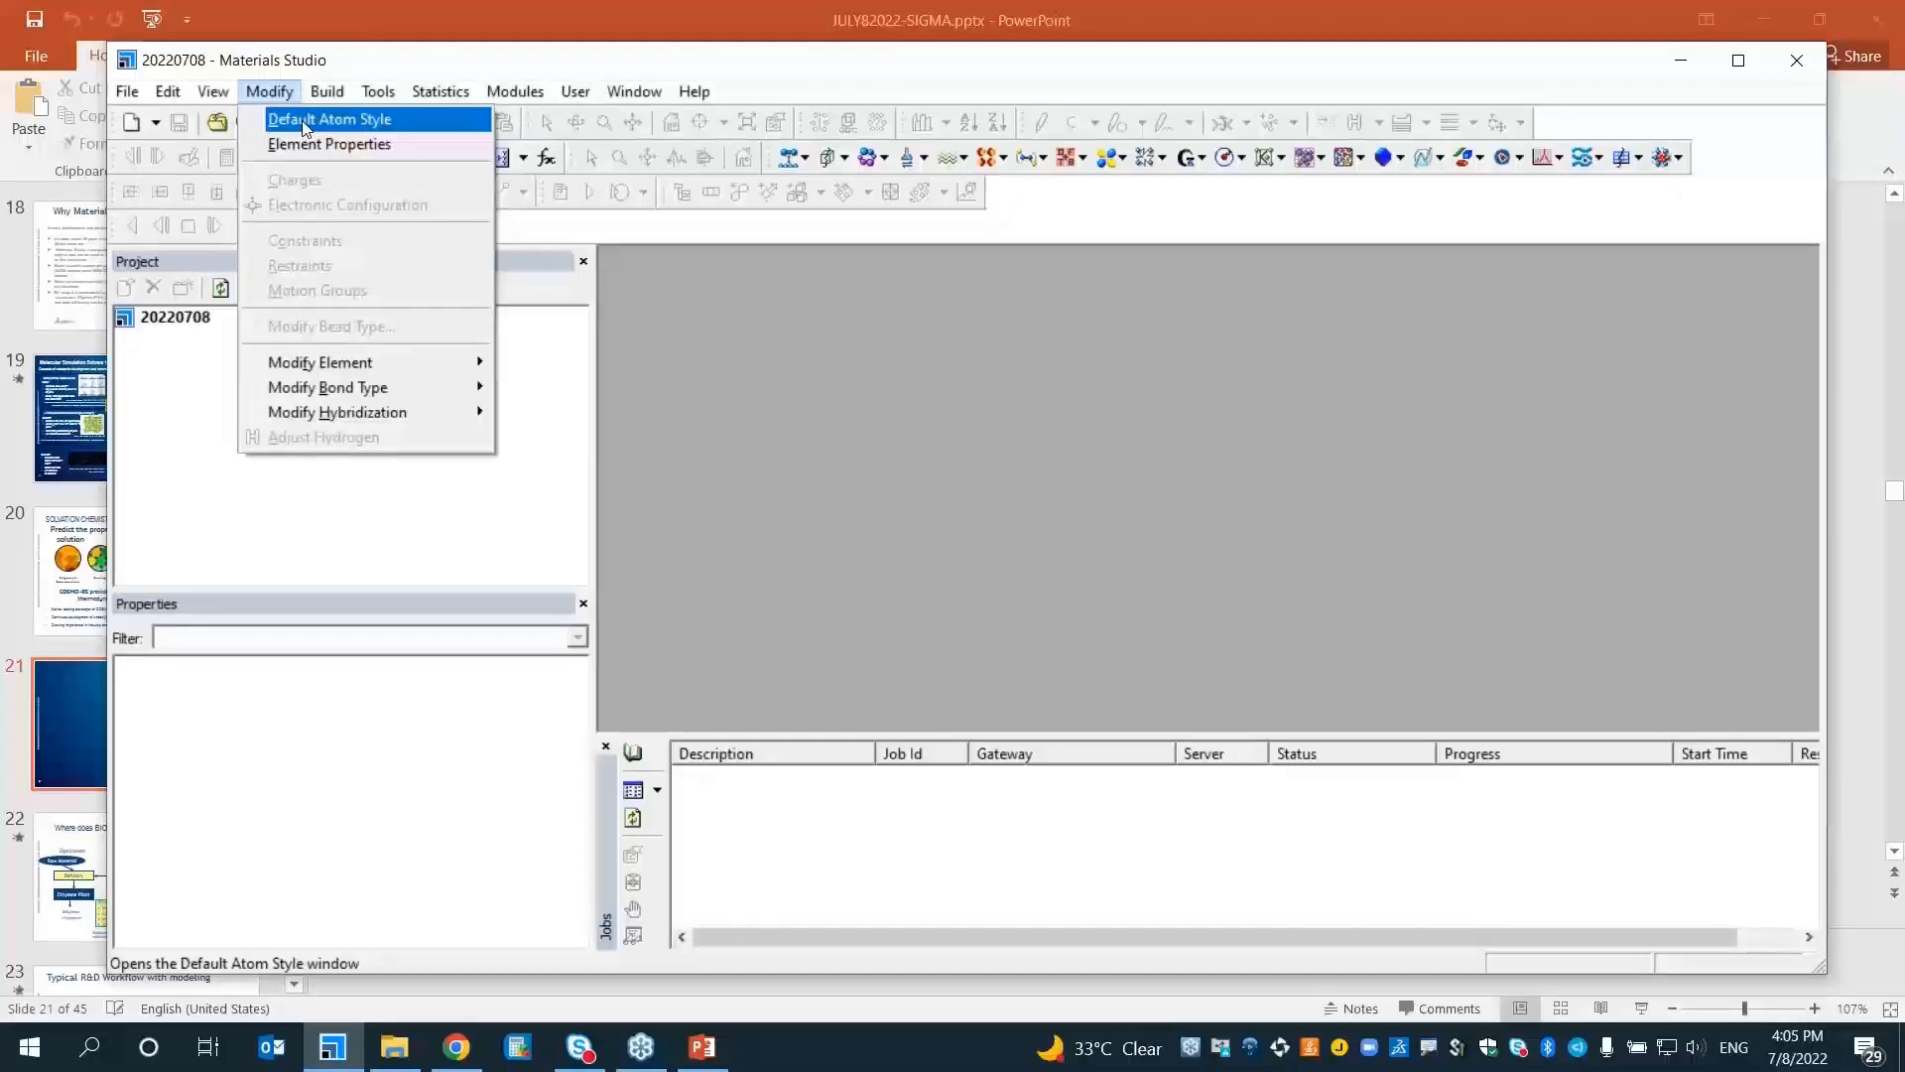
pyautogui.click(304, 126)
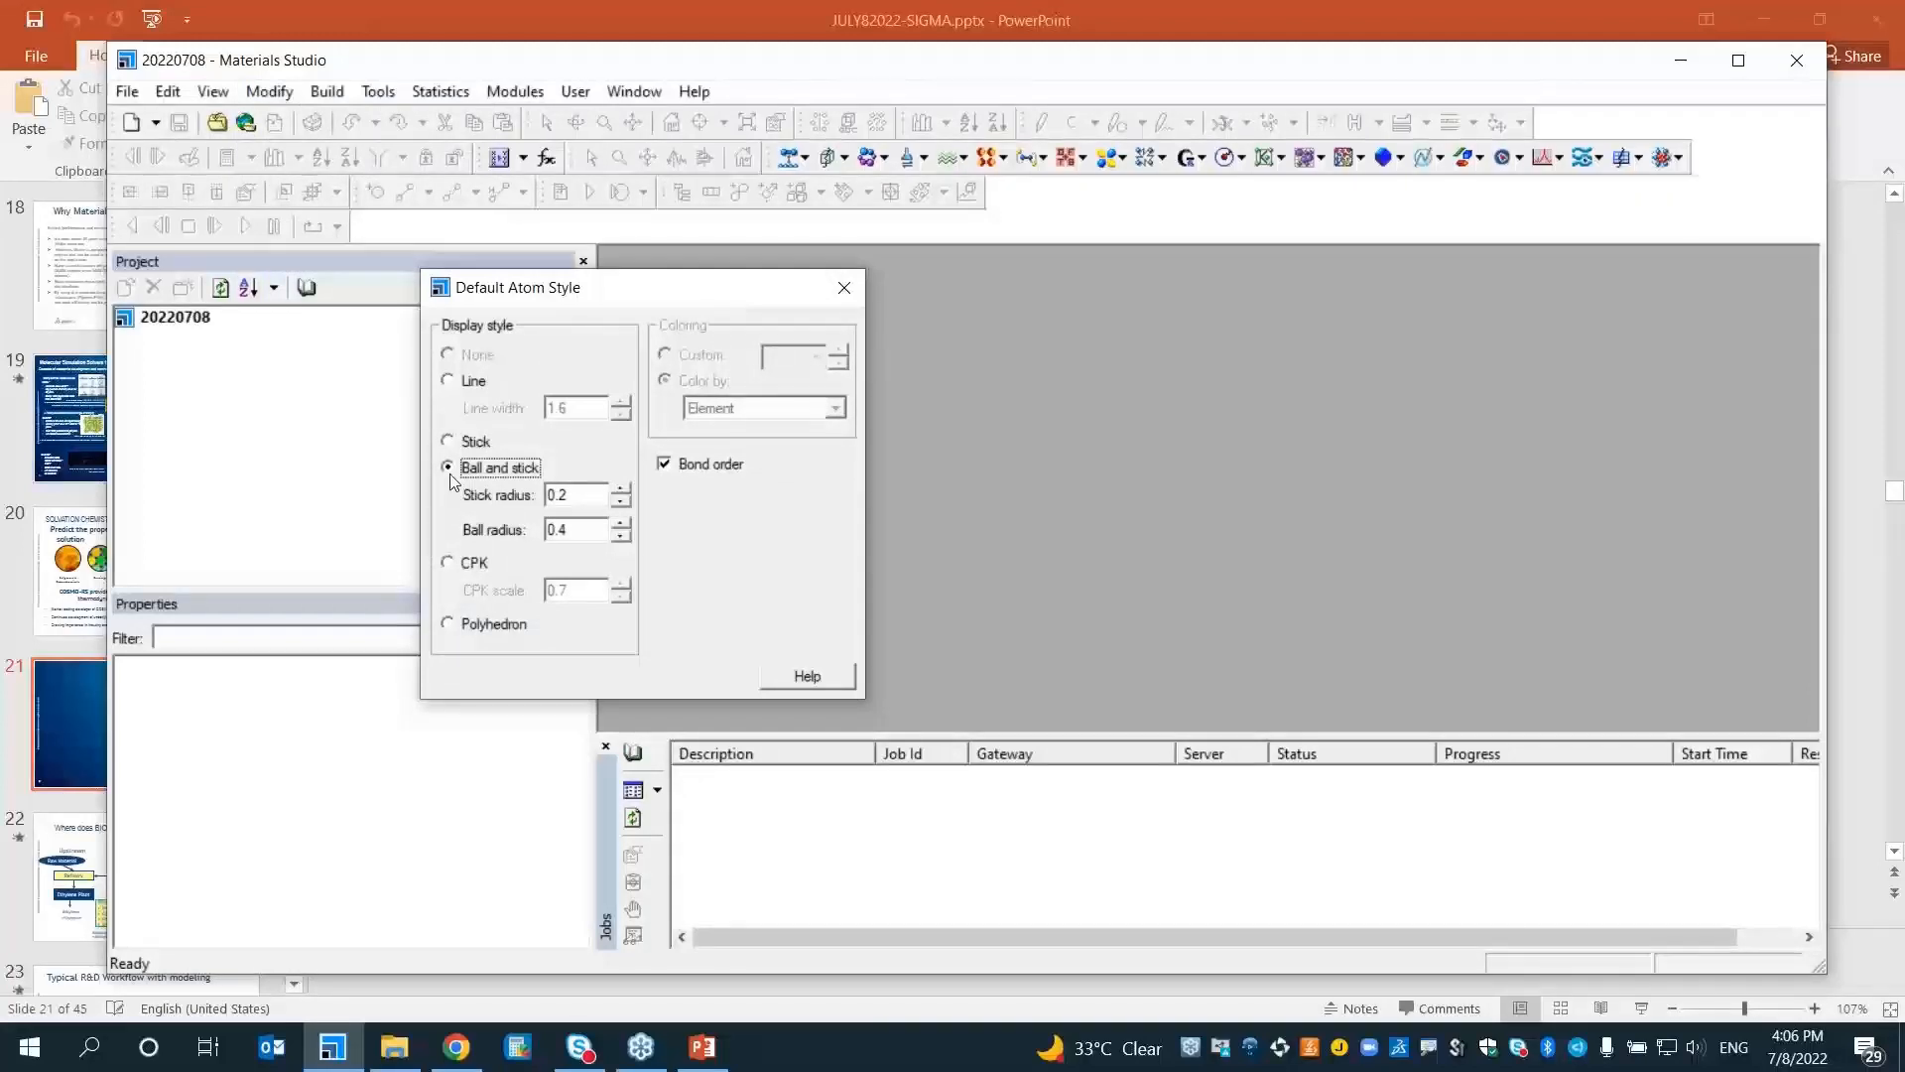
pyautogui.press('Escape')
# Create a new 3D Atomistic document in the project
pyautogui.click(156, 122)
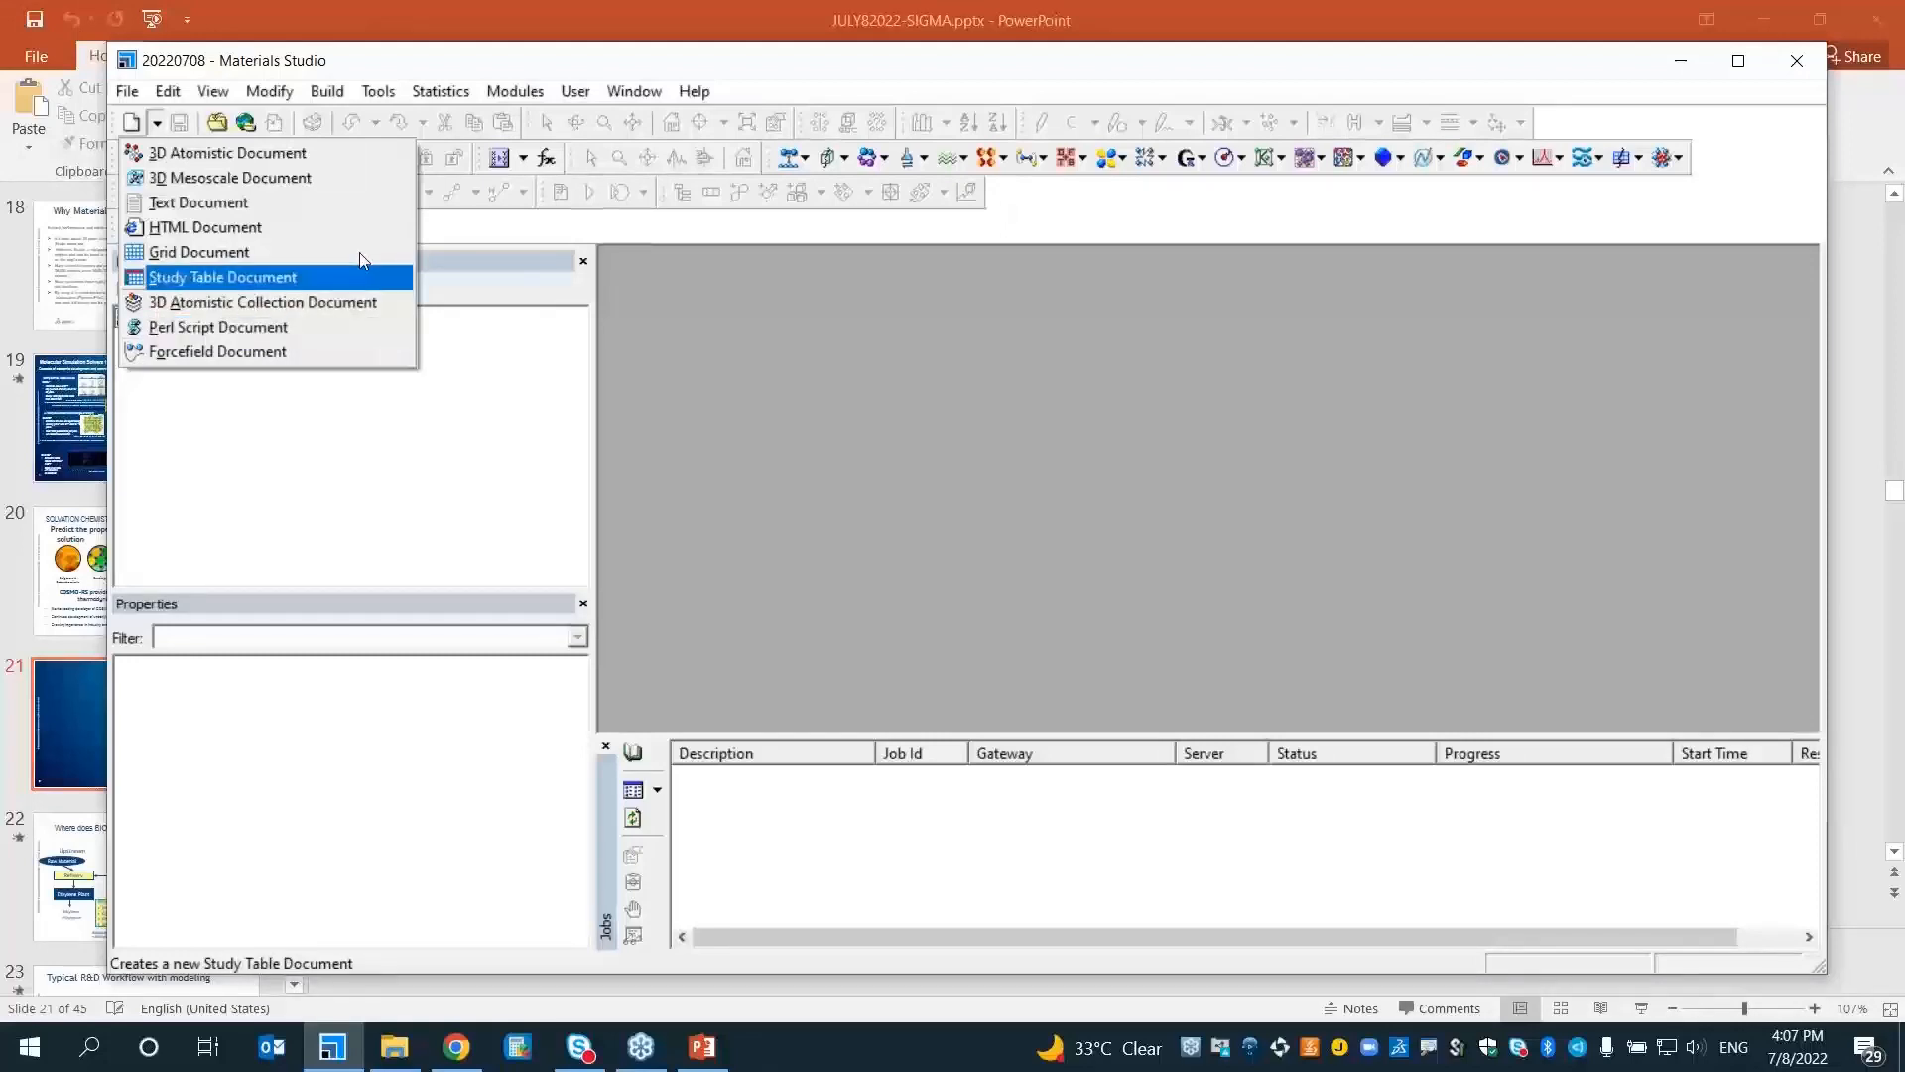
pyautogui.click(275, 161)
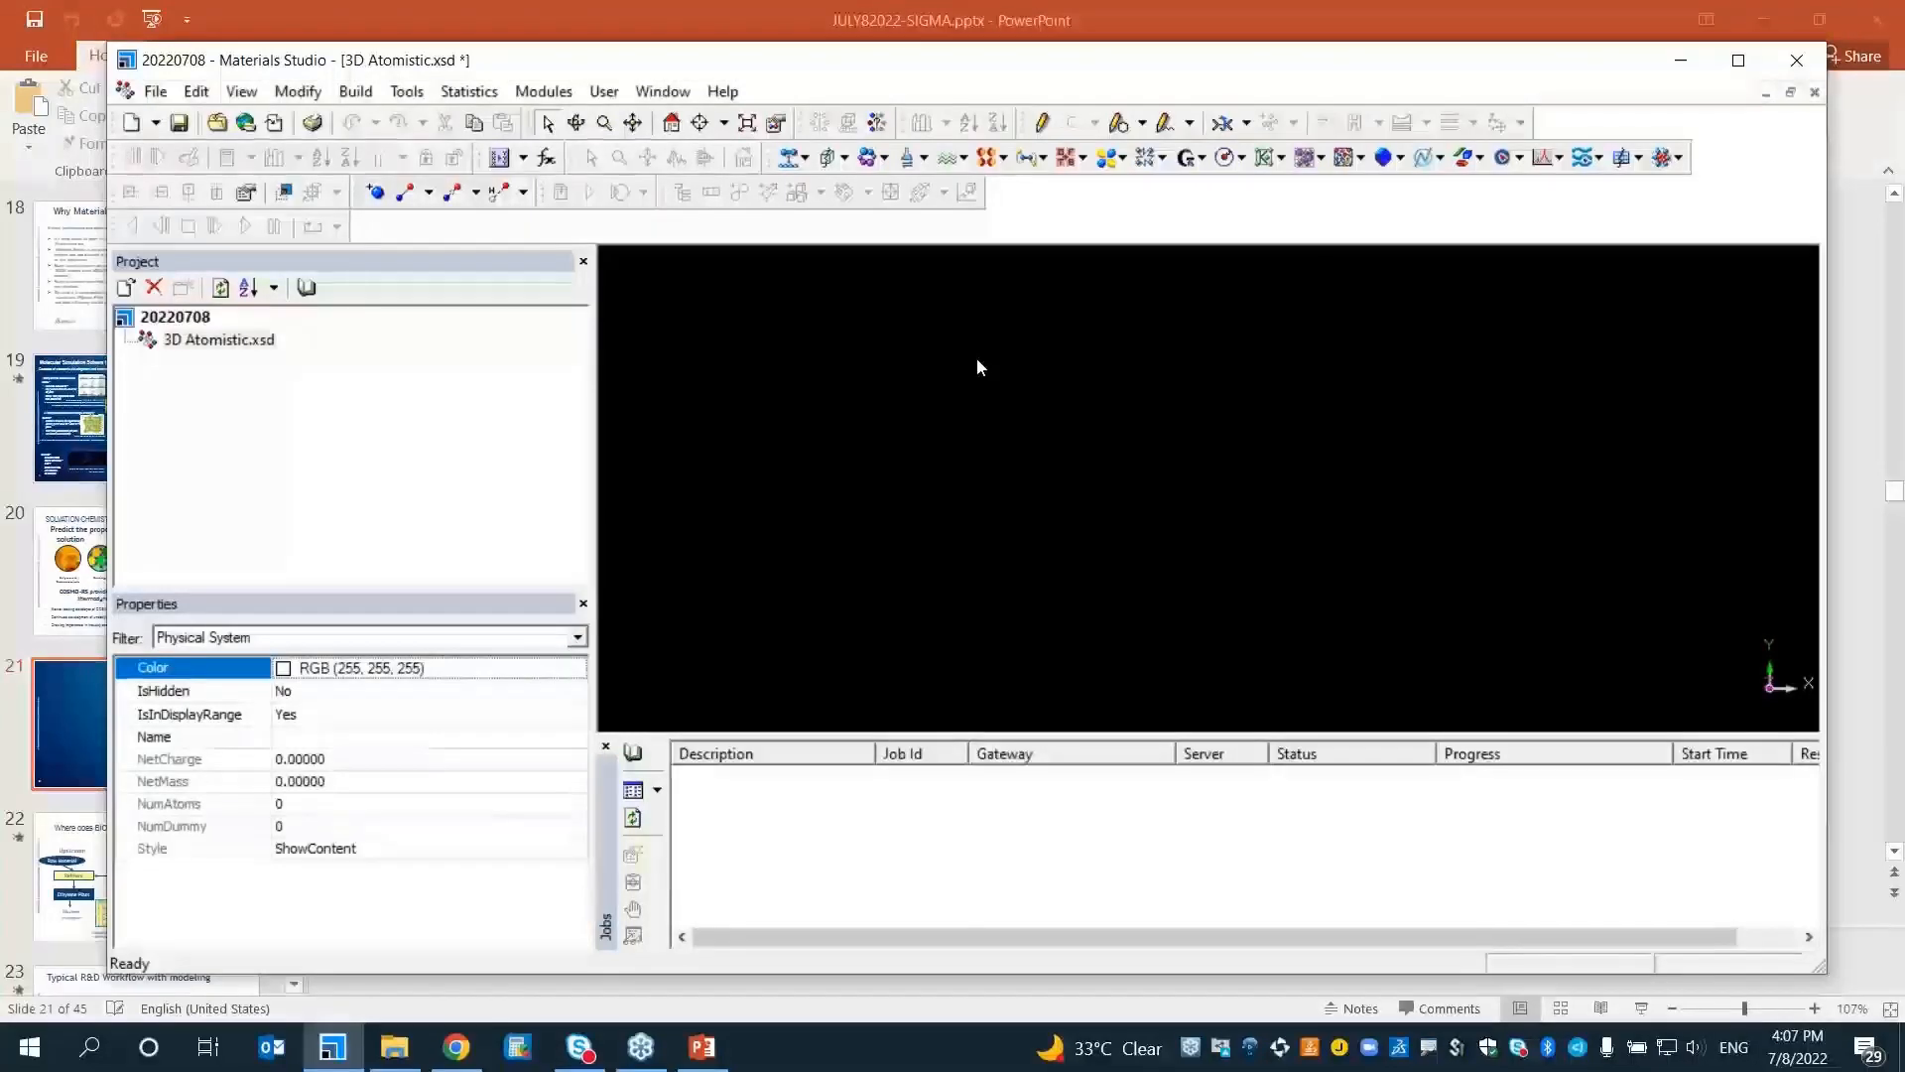
pyautogui.moveTo(1002, 60); pyautogui.dragTo(935, 65)
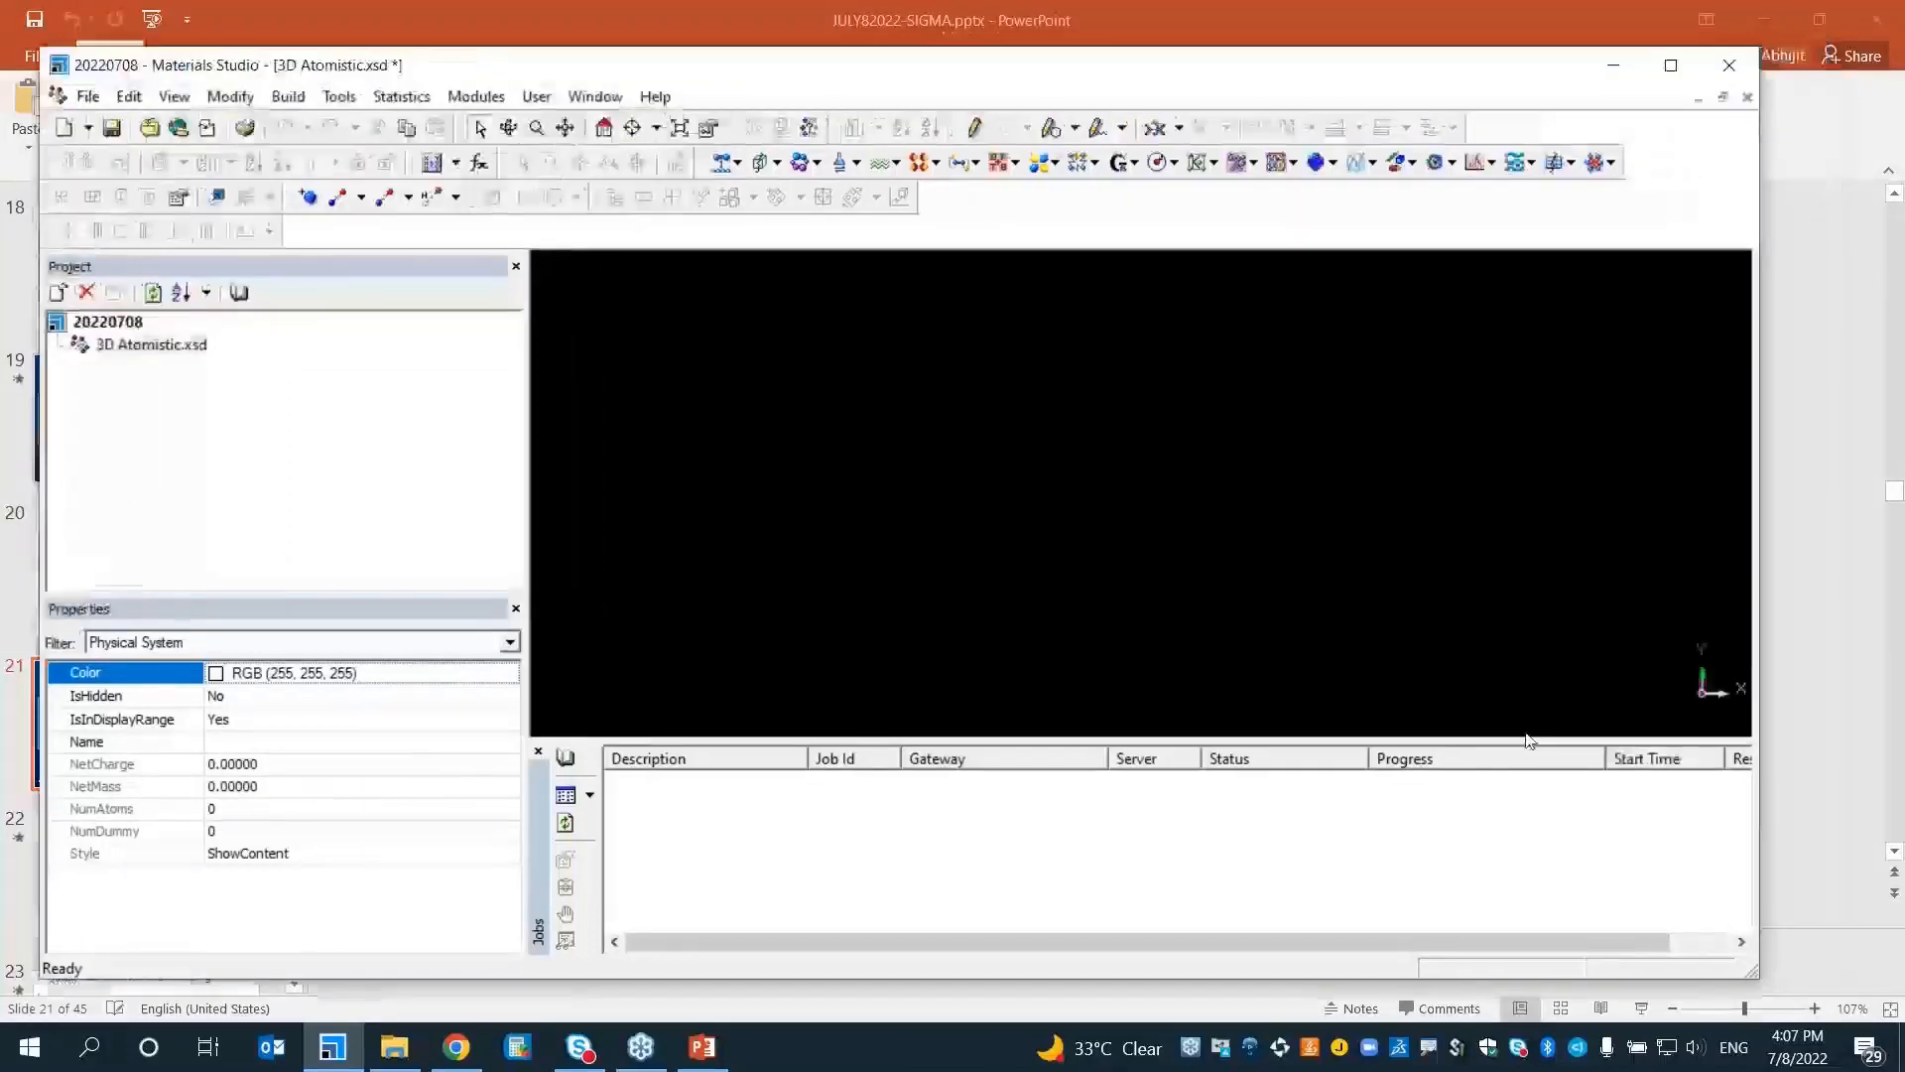
# Sketch an aromatic six-carbon ring with a three-carbon side chain and adjust its hydrogens automatically
pyautogui.click(976, 130)
pyautogui.click(1029, 129)
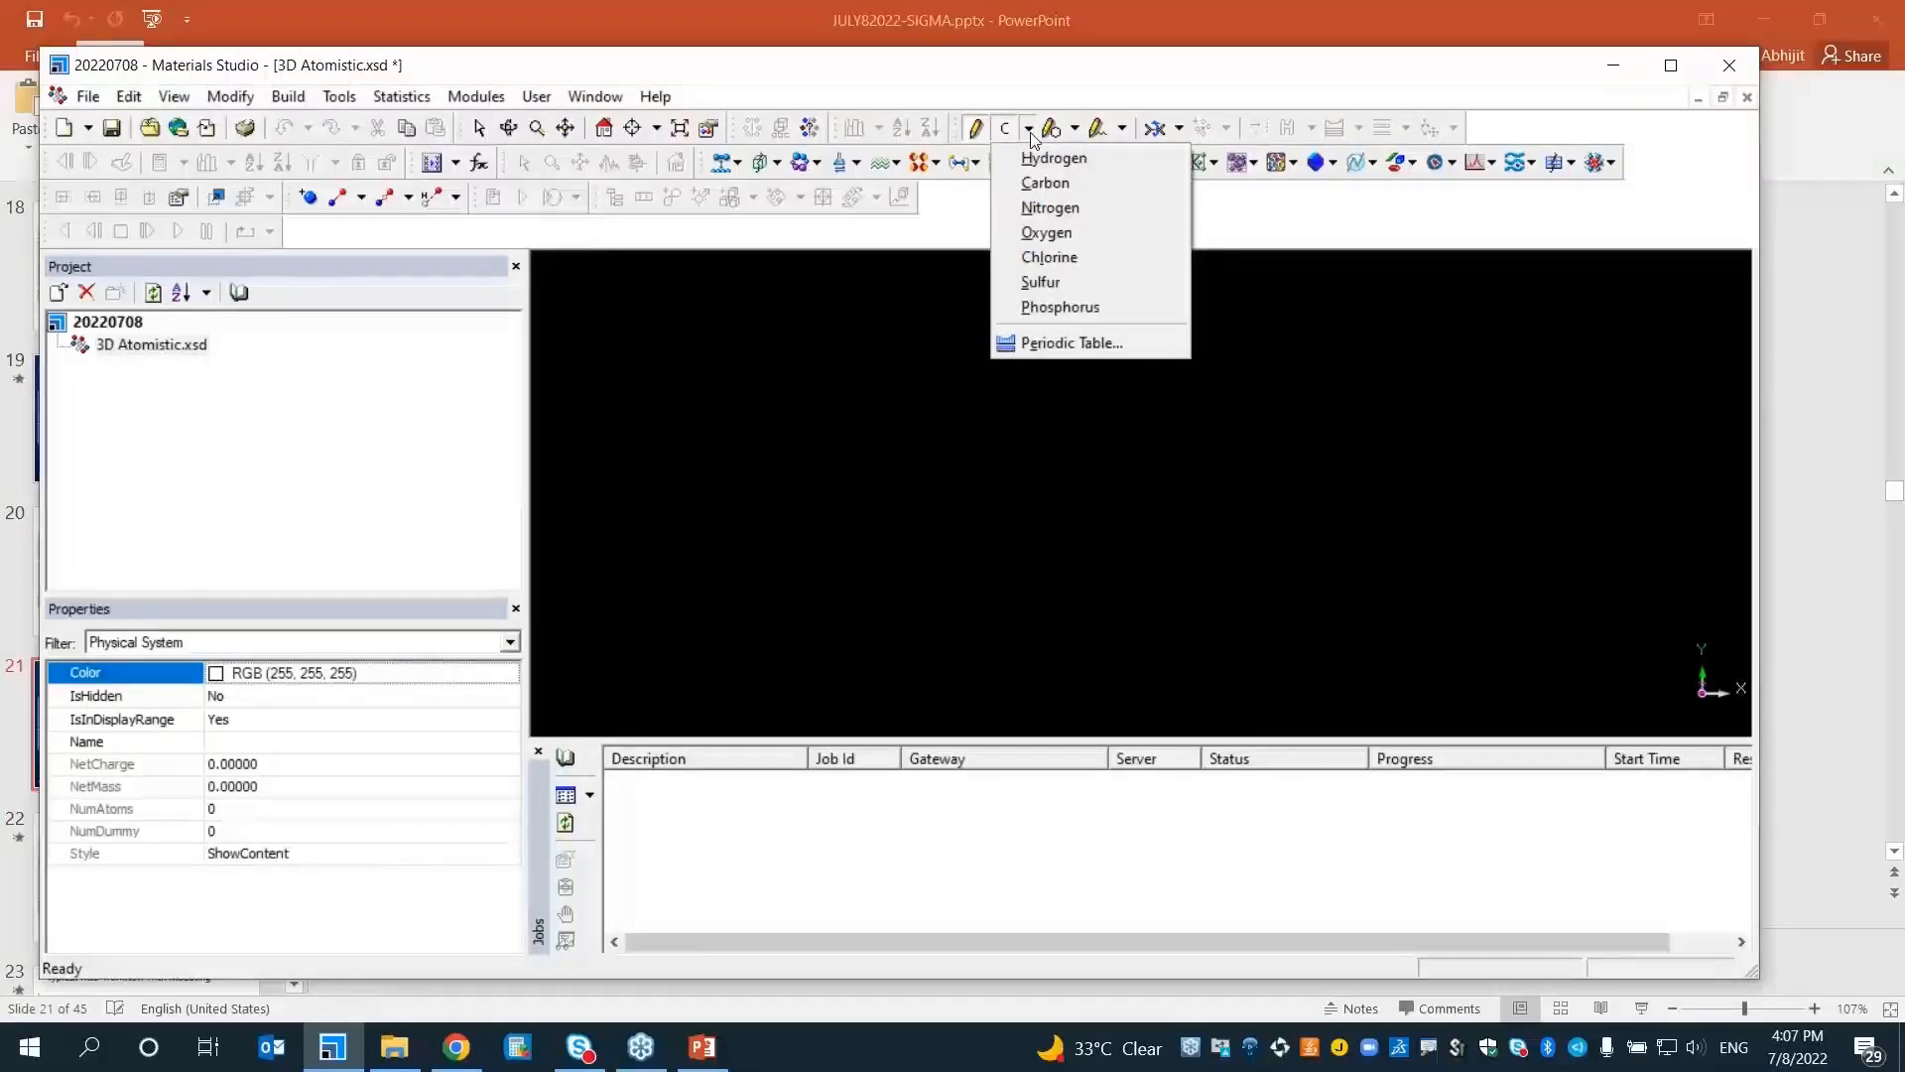
pyautogui.click(1071, 341)
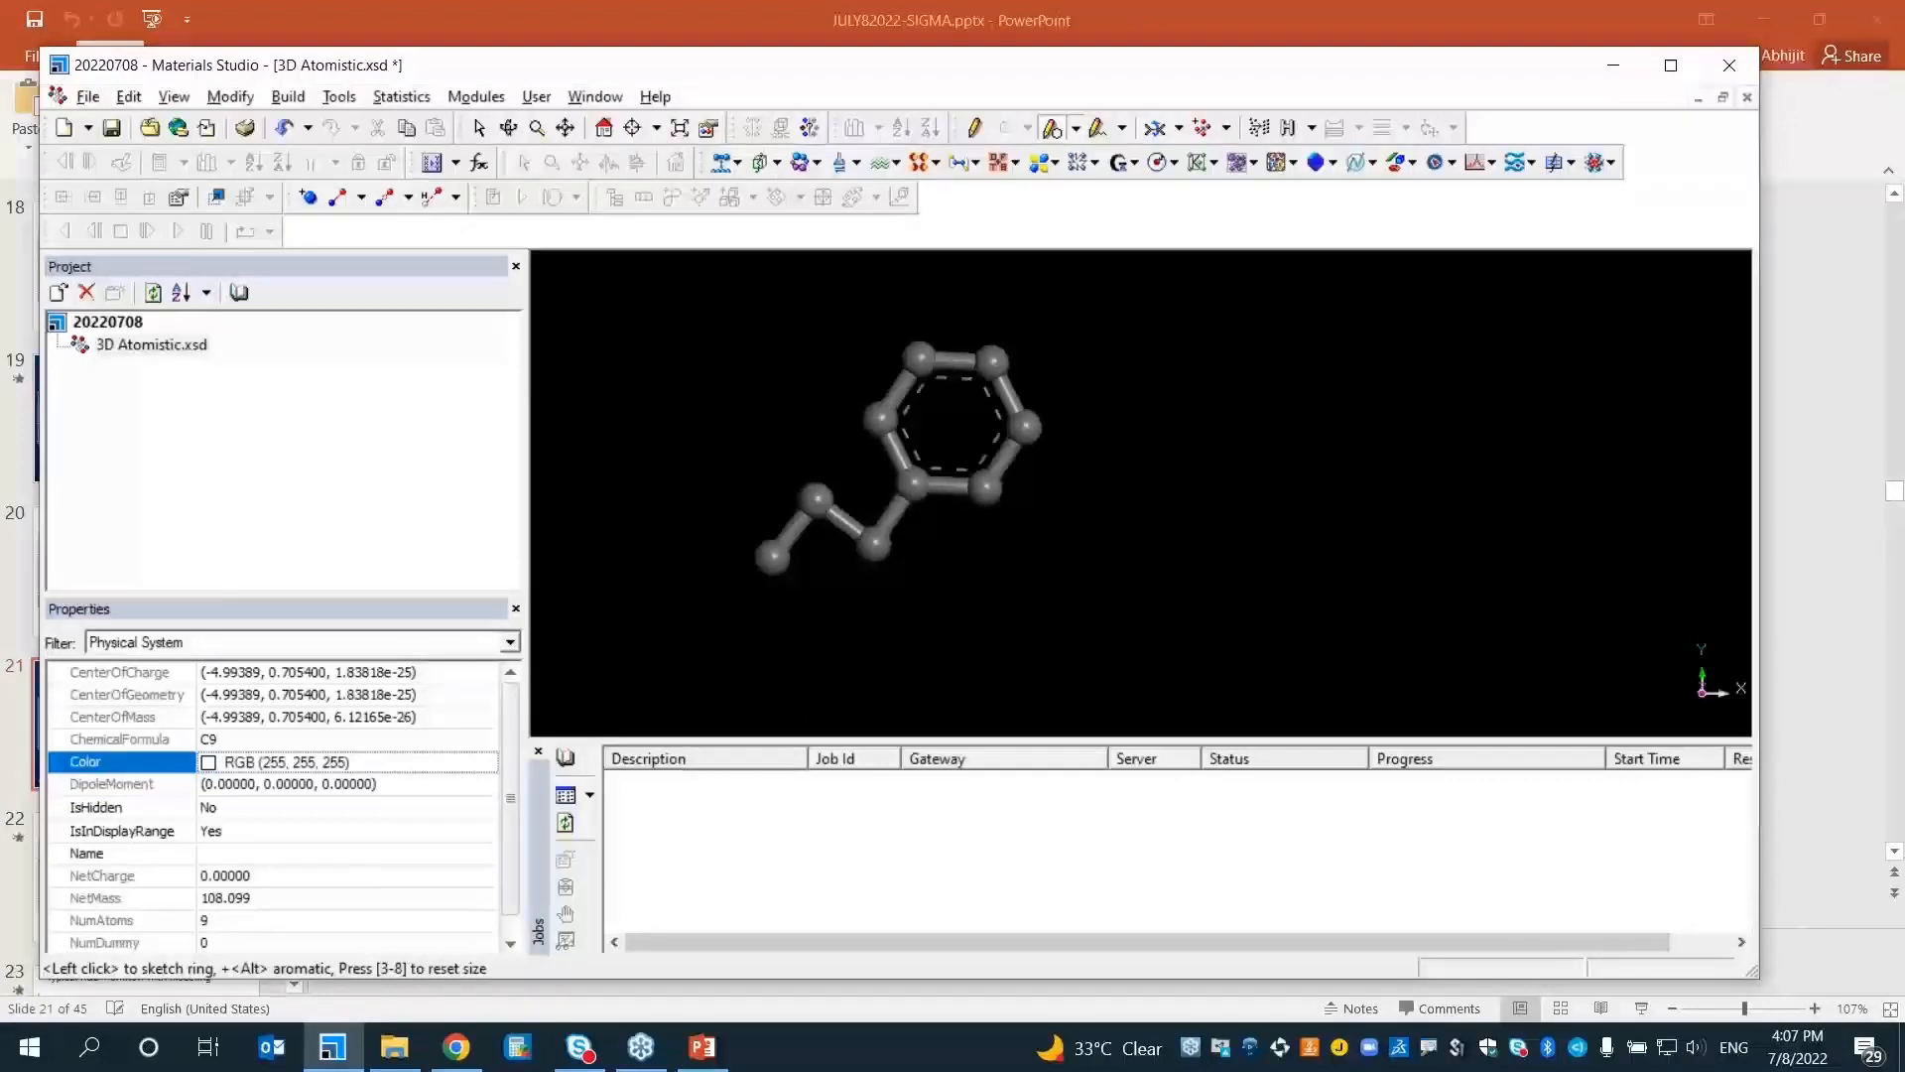
pyautogui.click(1287, 128)
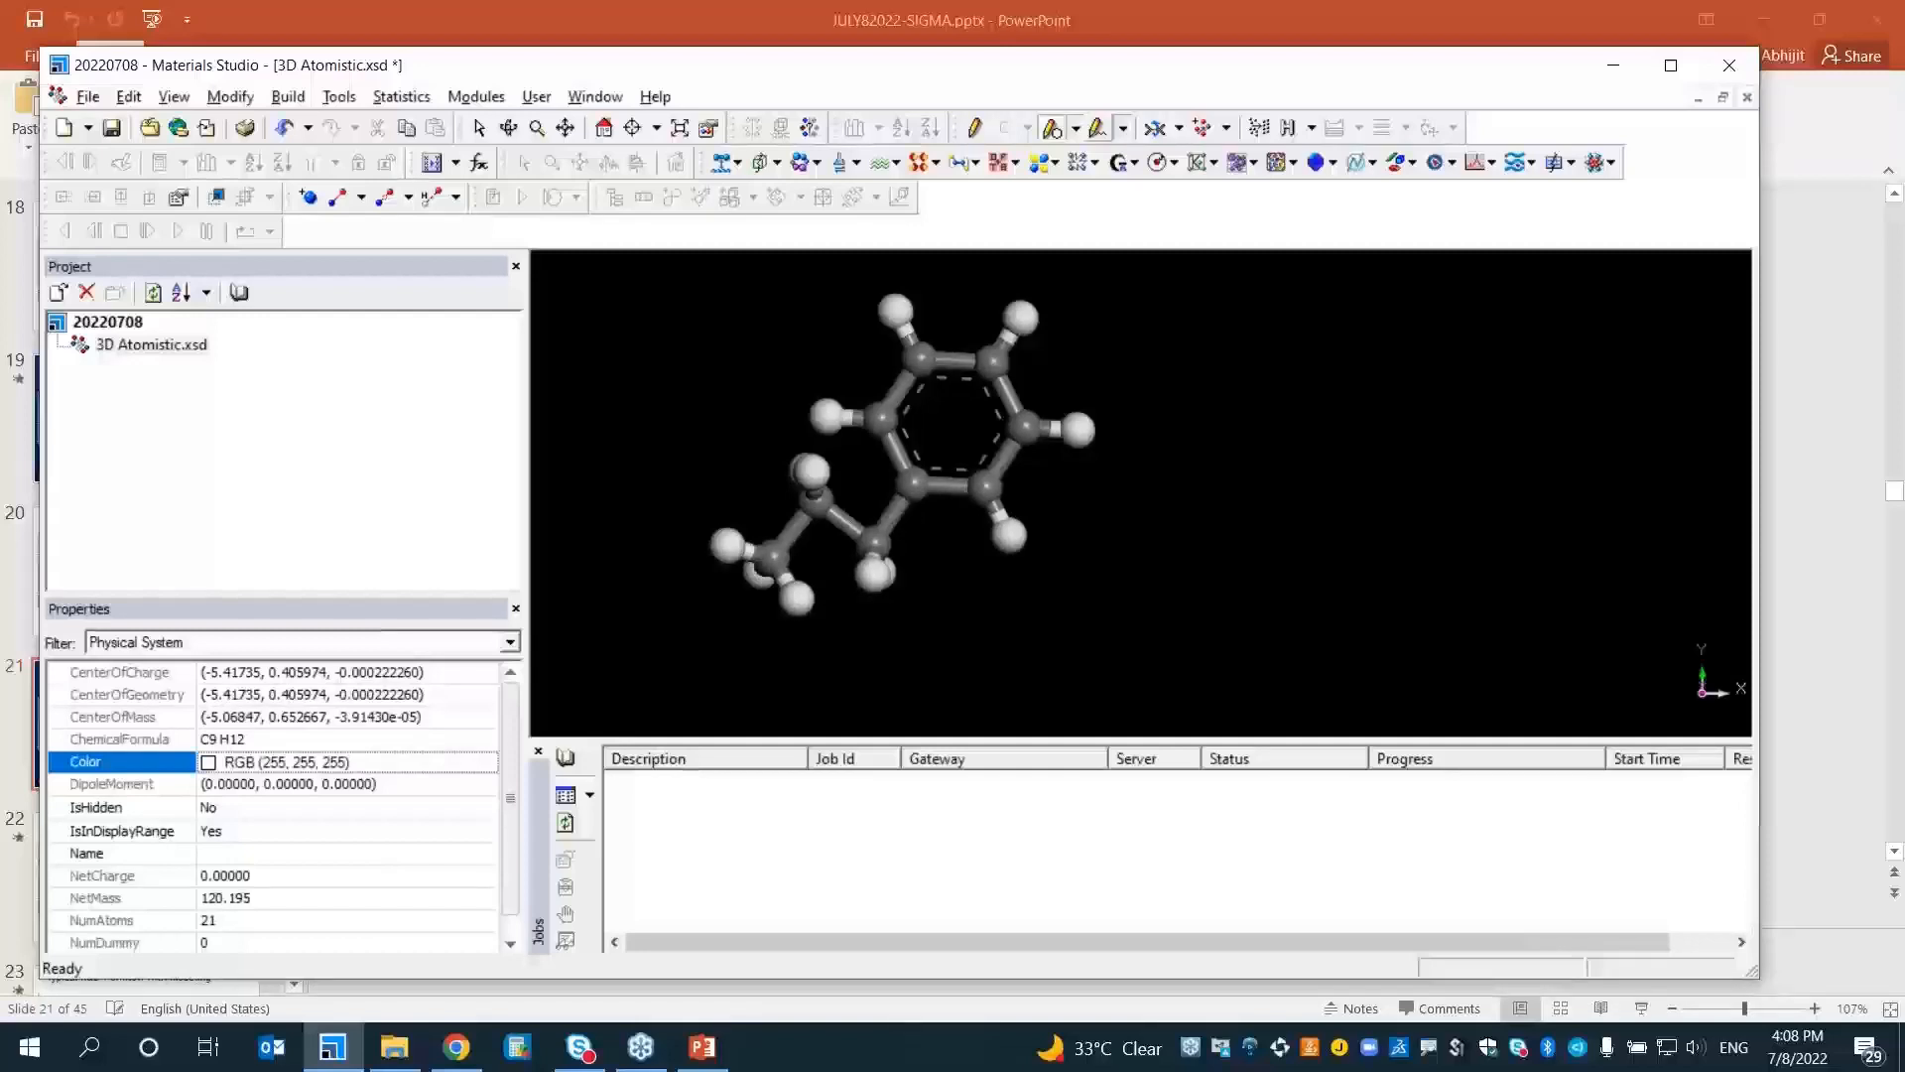
# Attach a Carboxylic Acid fragment to the aromatic ring, two positions away from the side chain
pyautogui.click(1097, 127)
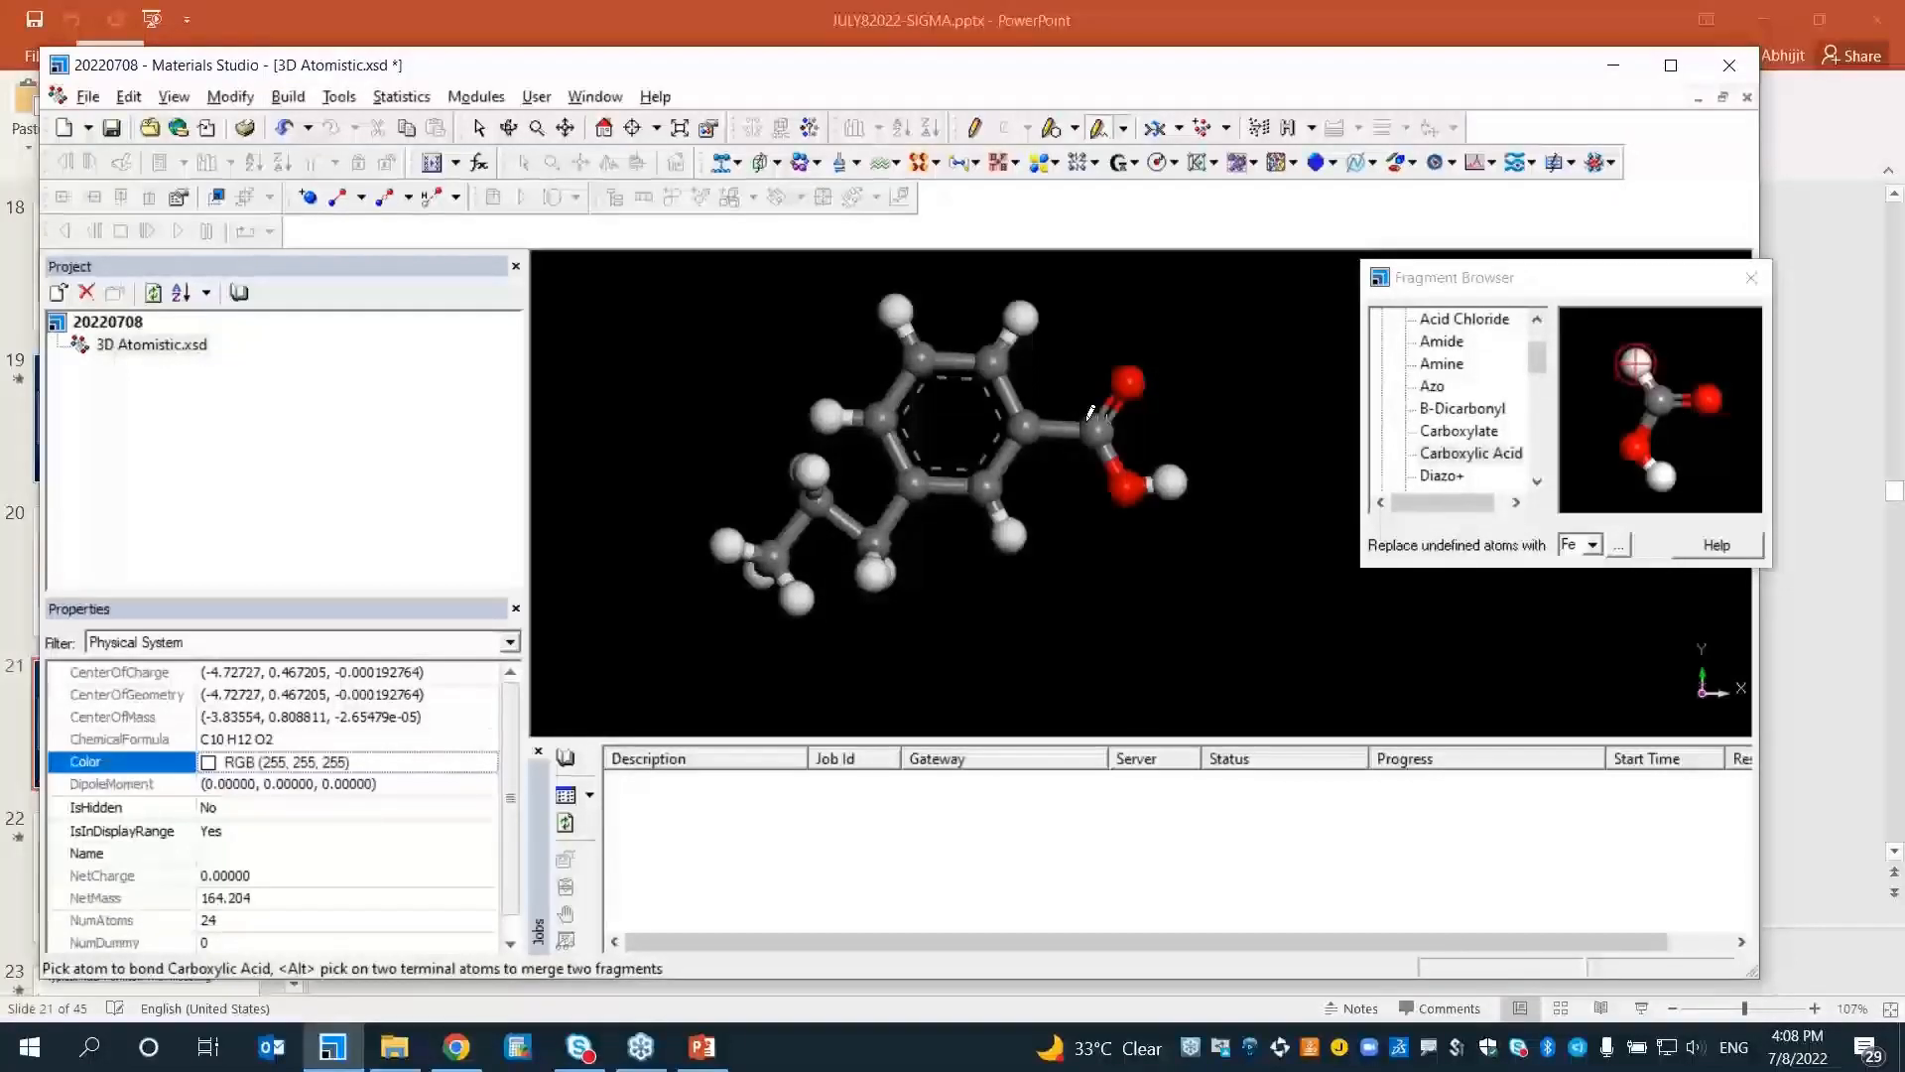
pyautogui.click(500, 136)
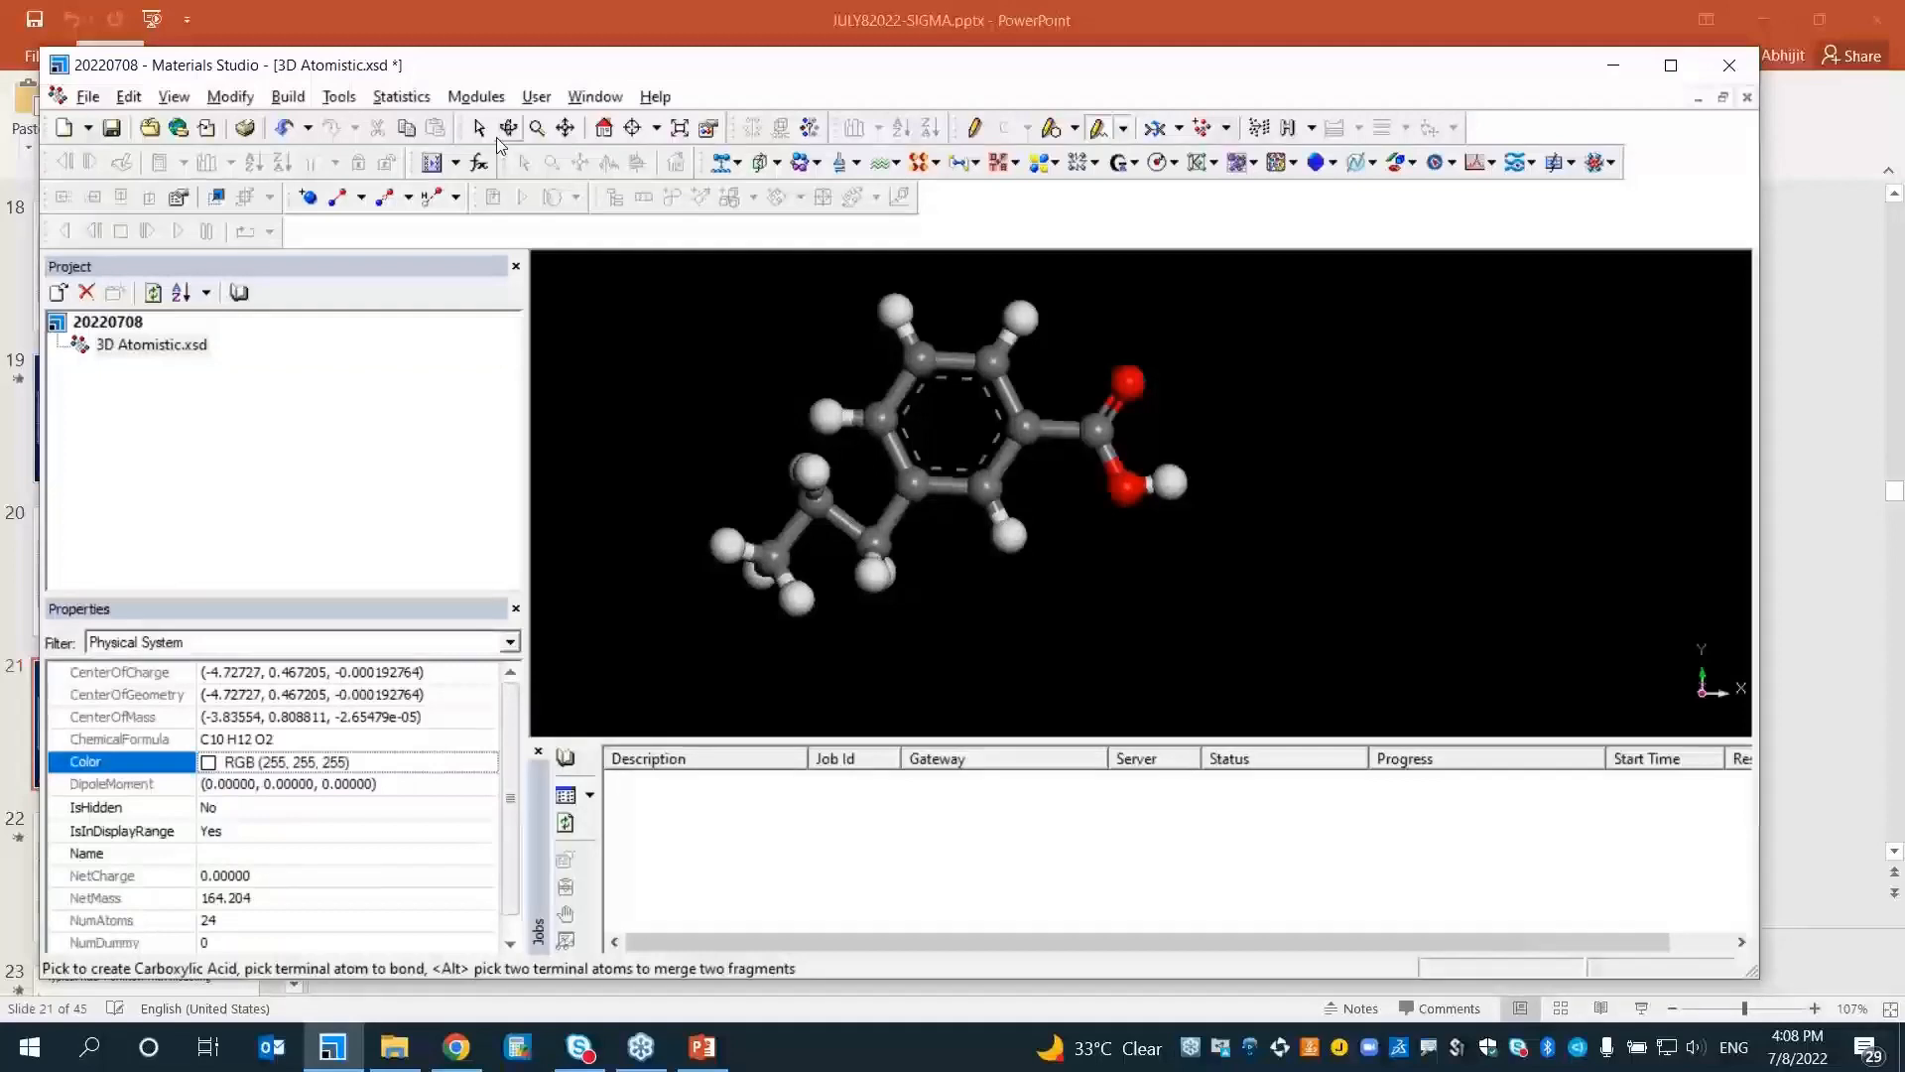
pyautogui.press('Escape')
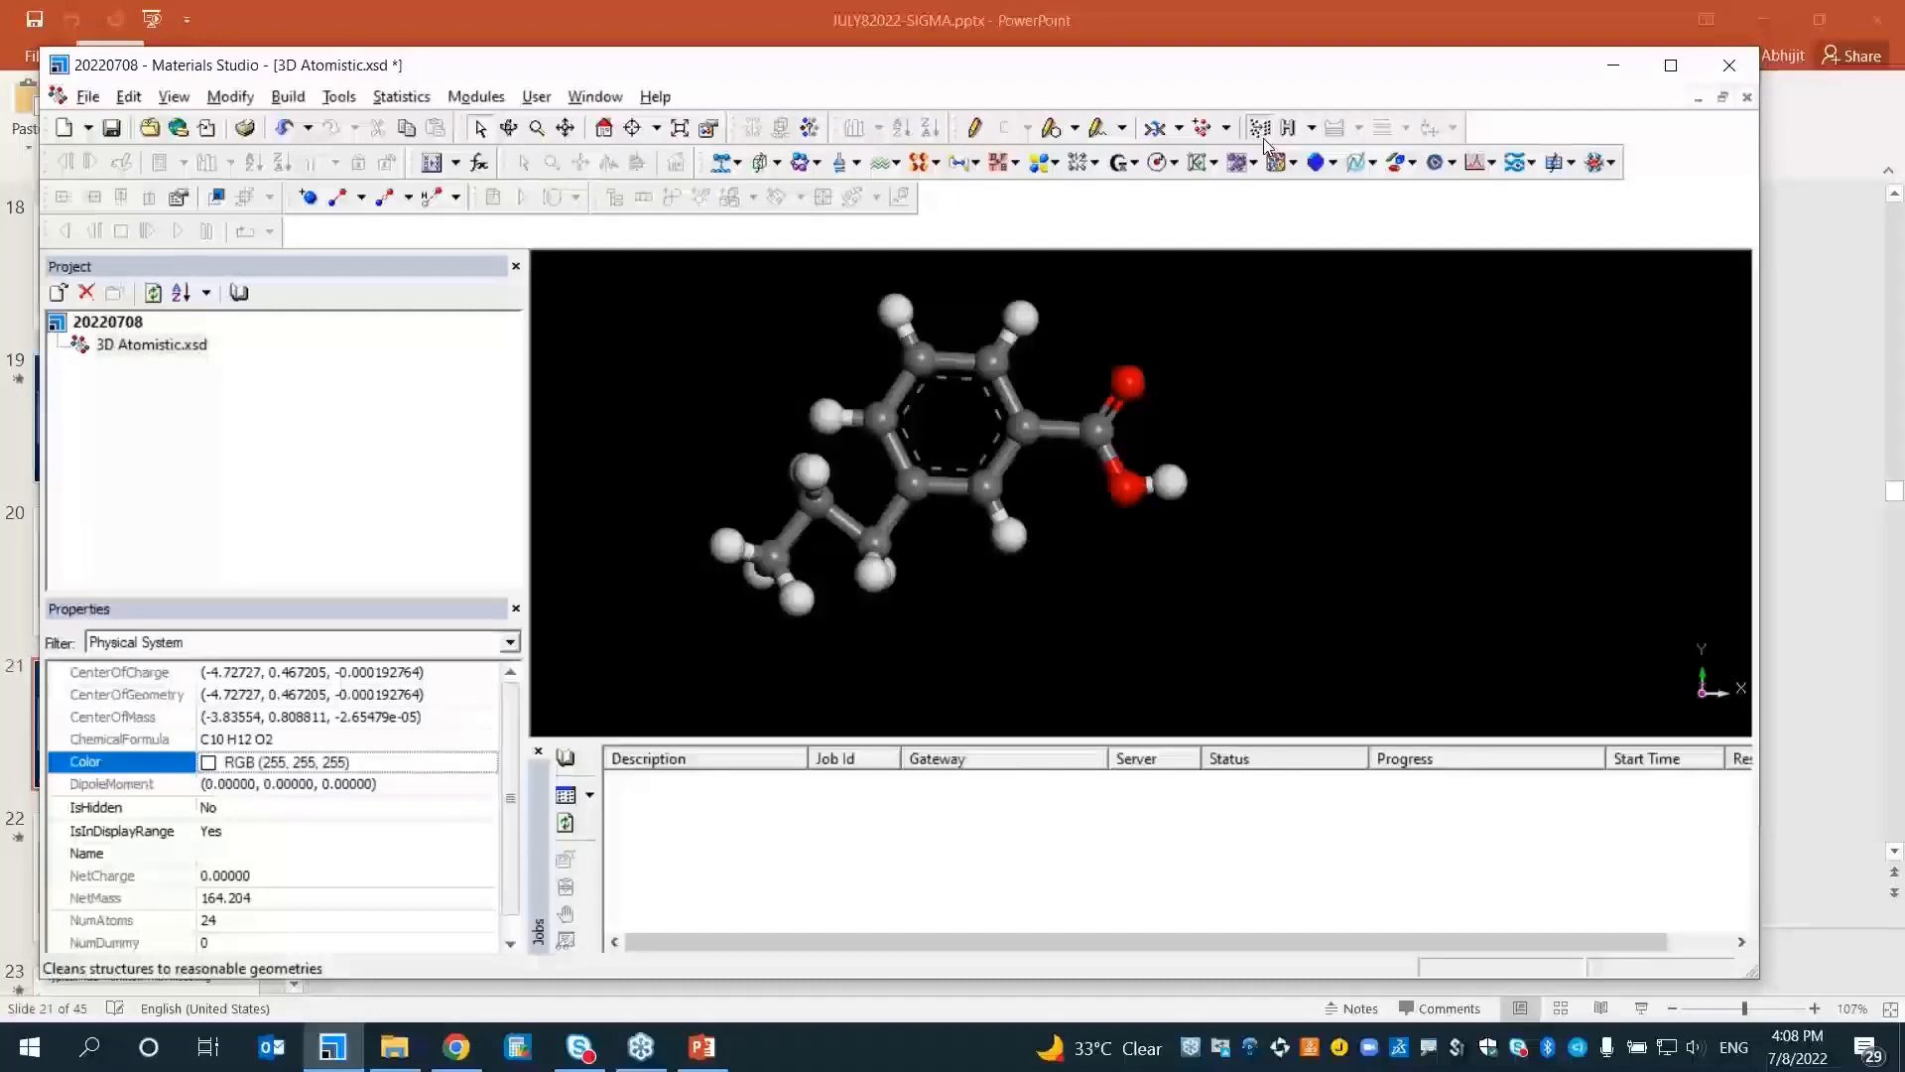
# Clean the geometry and give the side chain a terminal double bond and a hydroxyl group on its middle carbon
pyautogui.click(1264, 137)
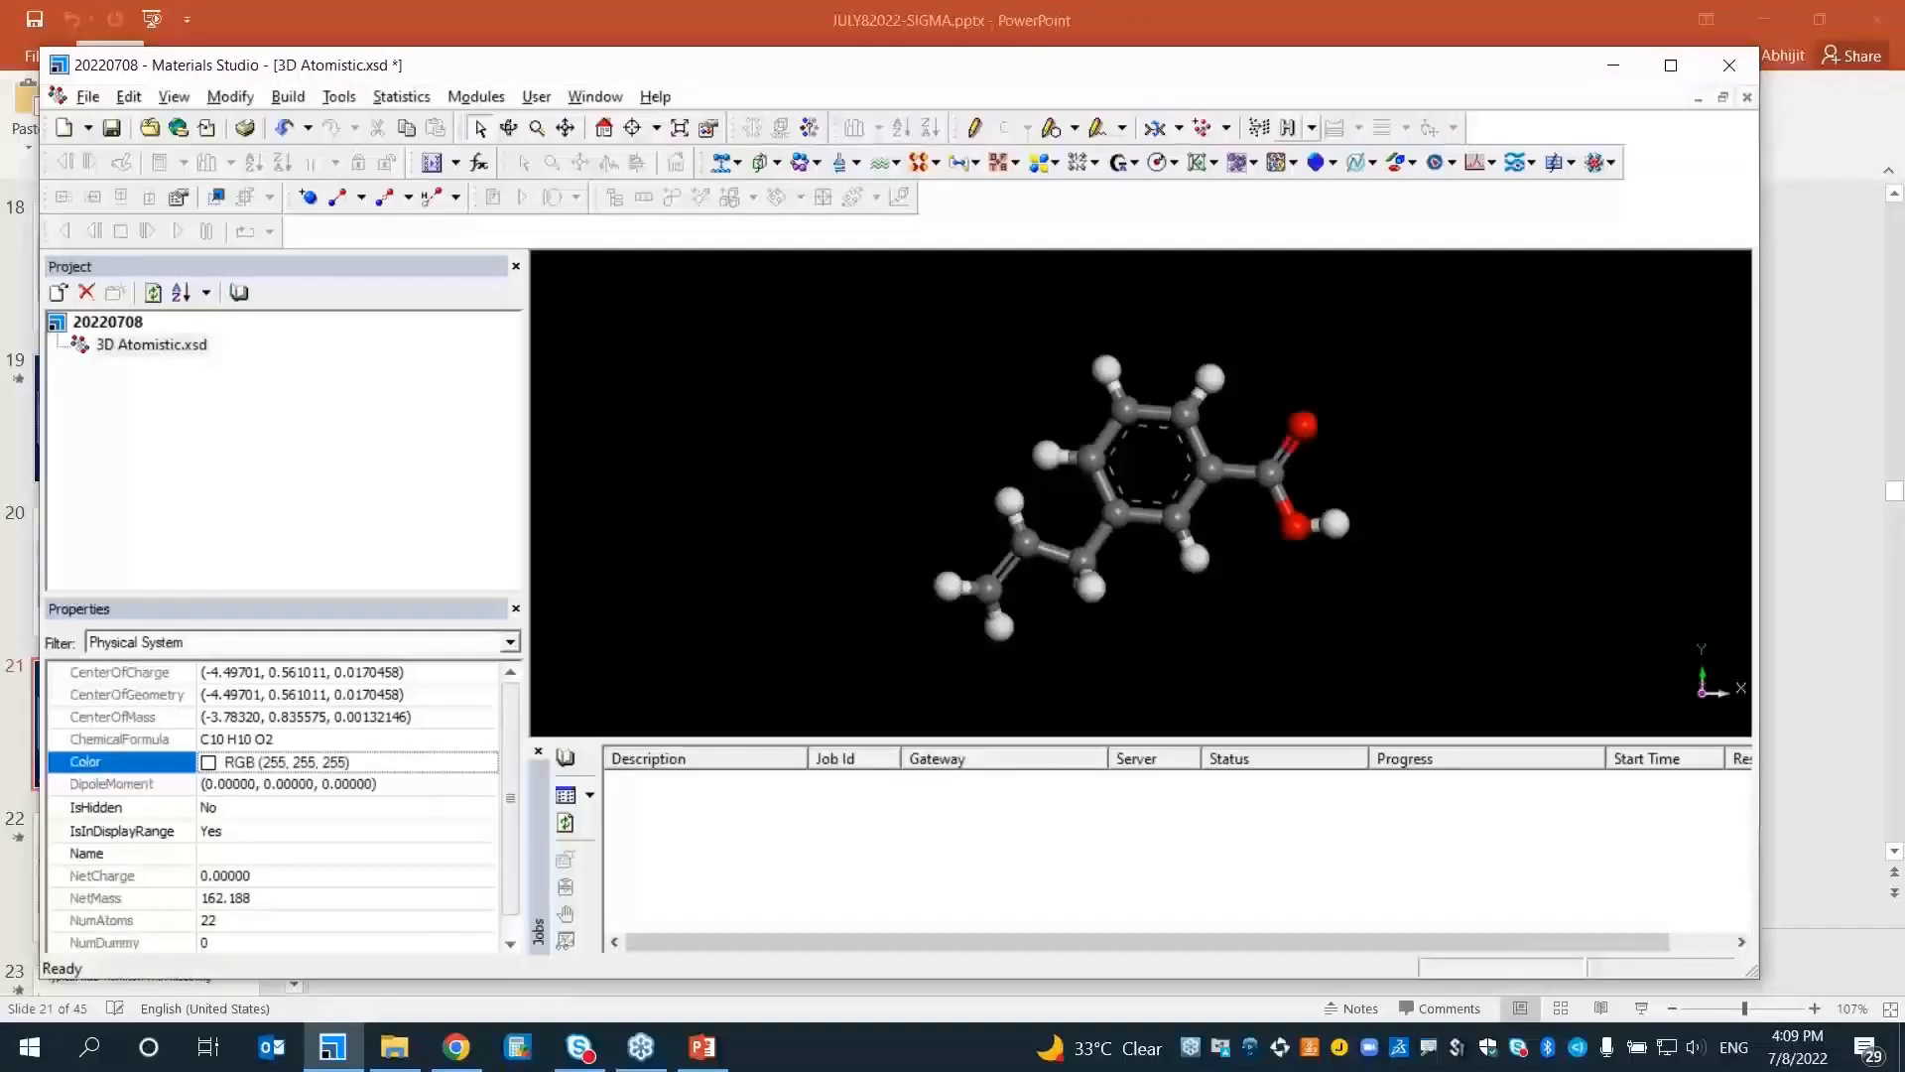
pyautogui.click(1009, 499)
pyautogui.click(1360, 127)
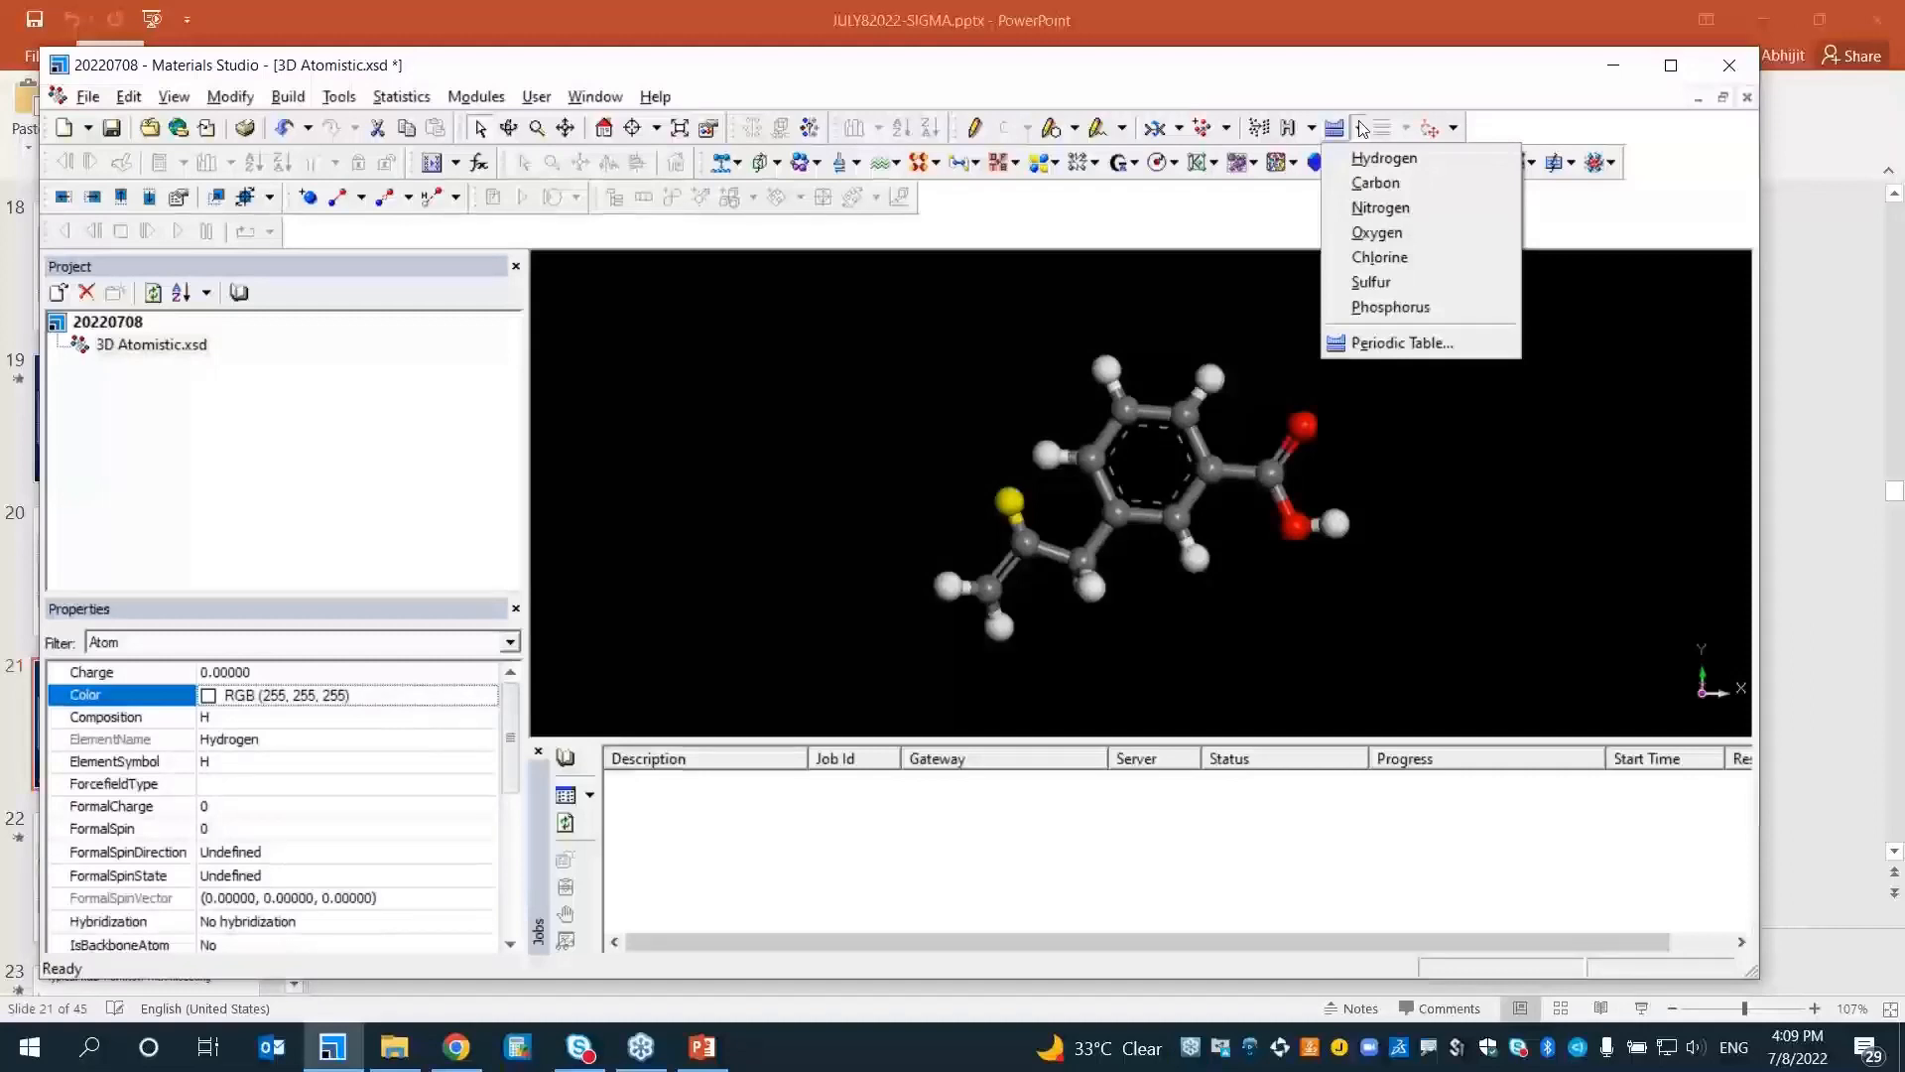
pyautogui.click(1377, 232)
pyautogui.click(1032, 504)
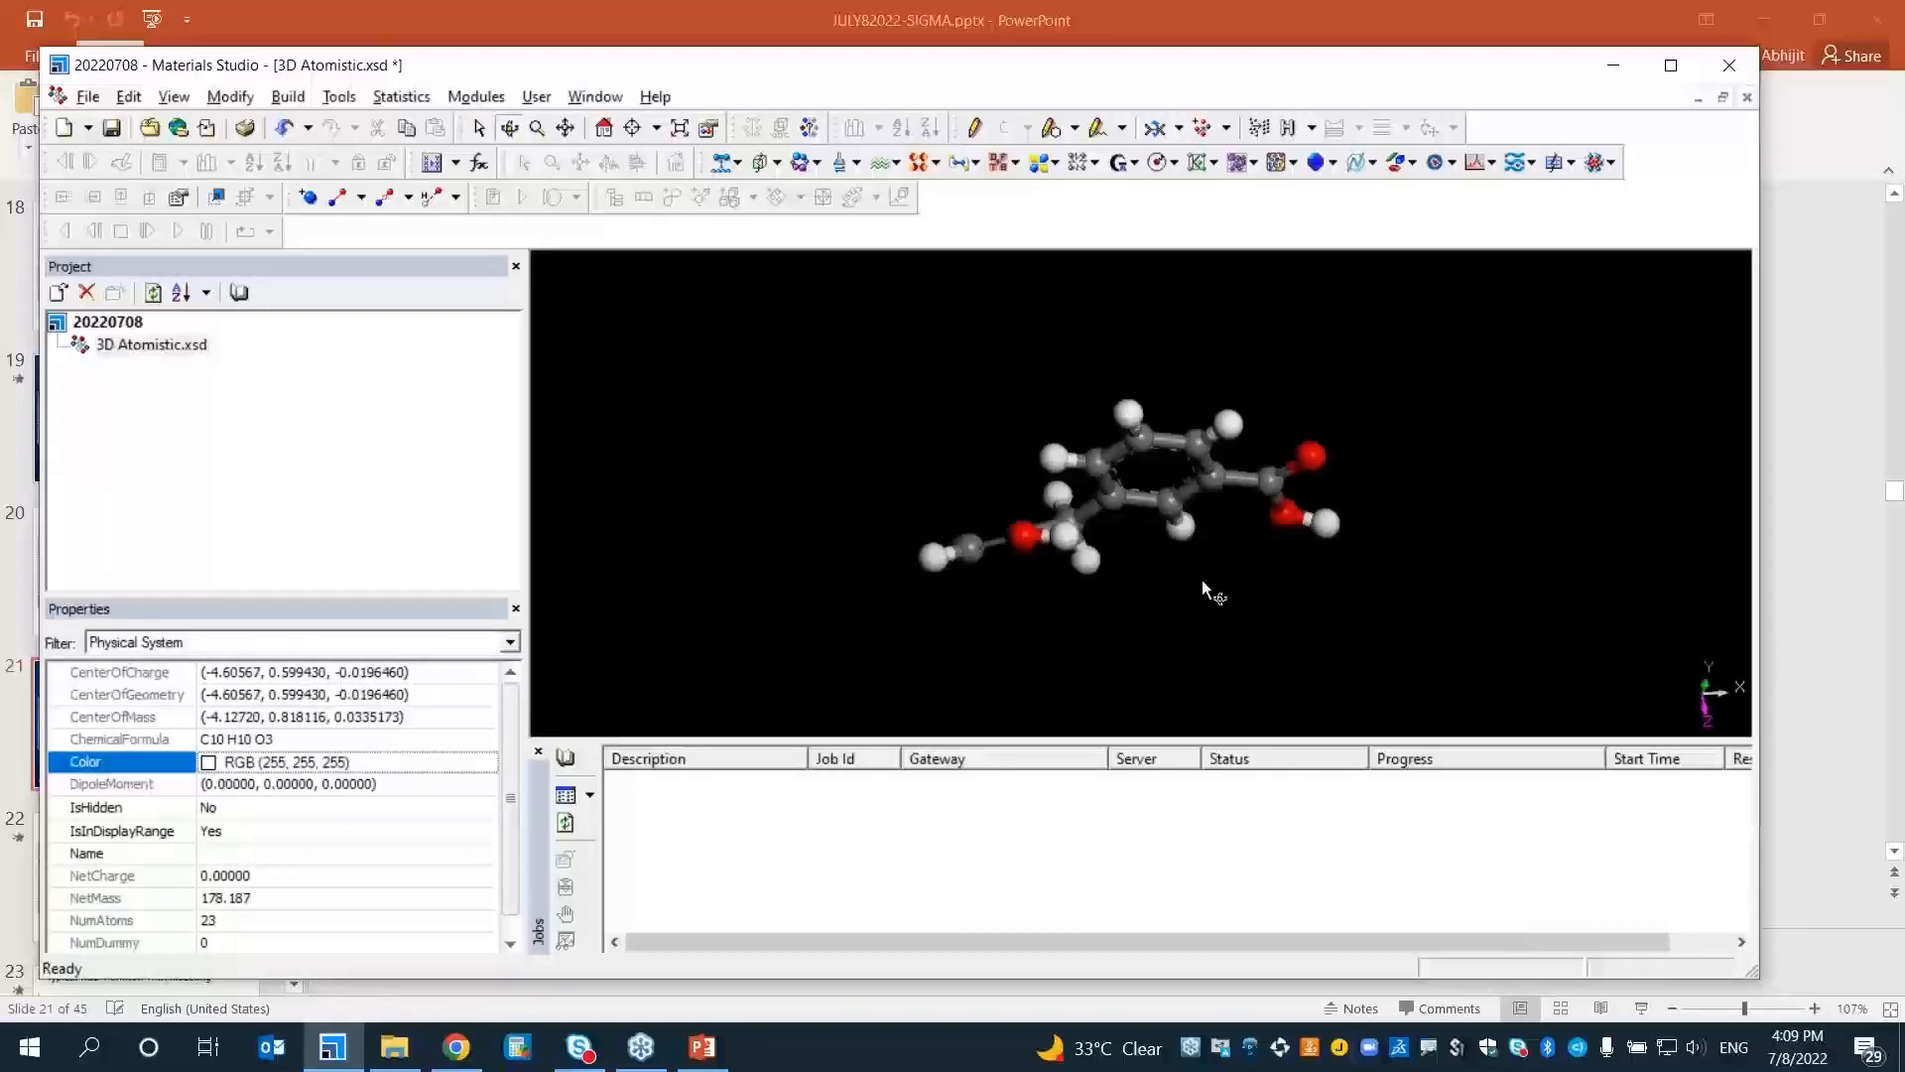
# Open the Conformers calculation setup and list the molecule's rotatable torsions
pyautogui.moveTo(1202, 583)
pyautogui.mouseDown()
pyautogui.moveTo(1151, 526)
pyautogui.moveTo(1243, 538)
pyautogui.moveTo(1198, 585)
pyautogui.mouseUp()
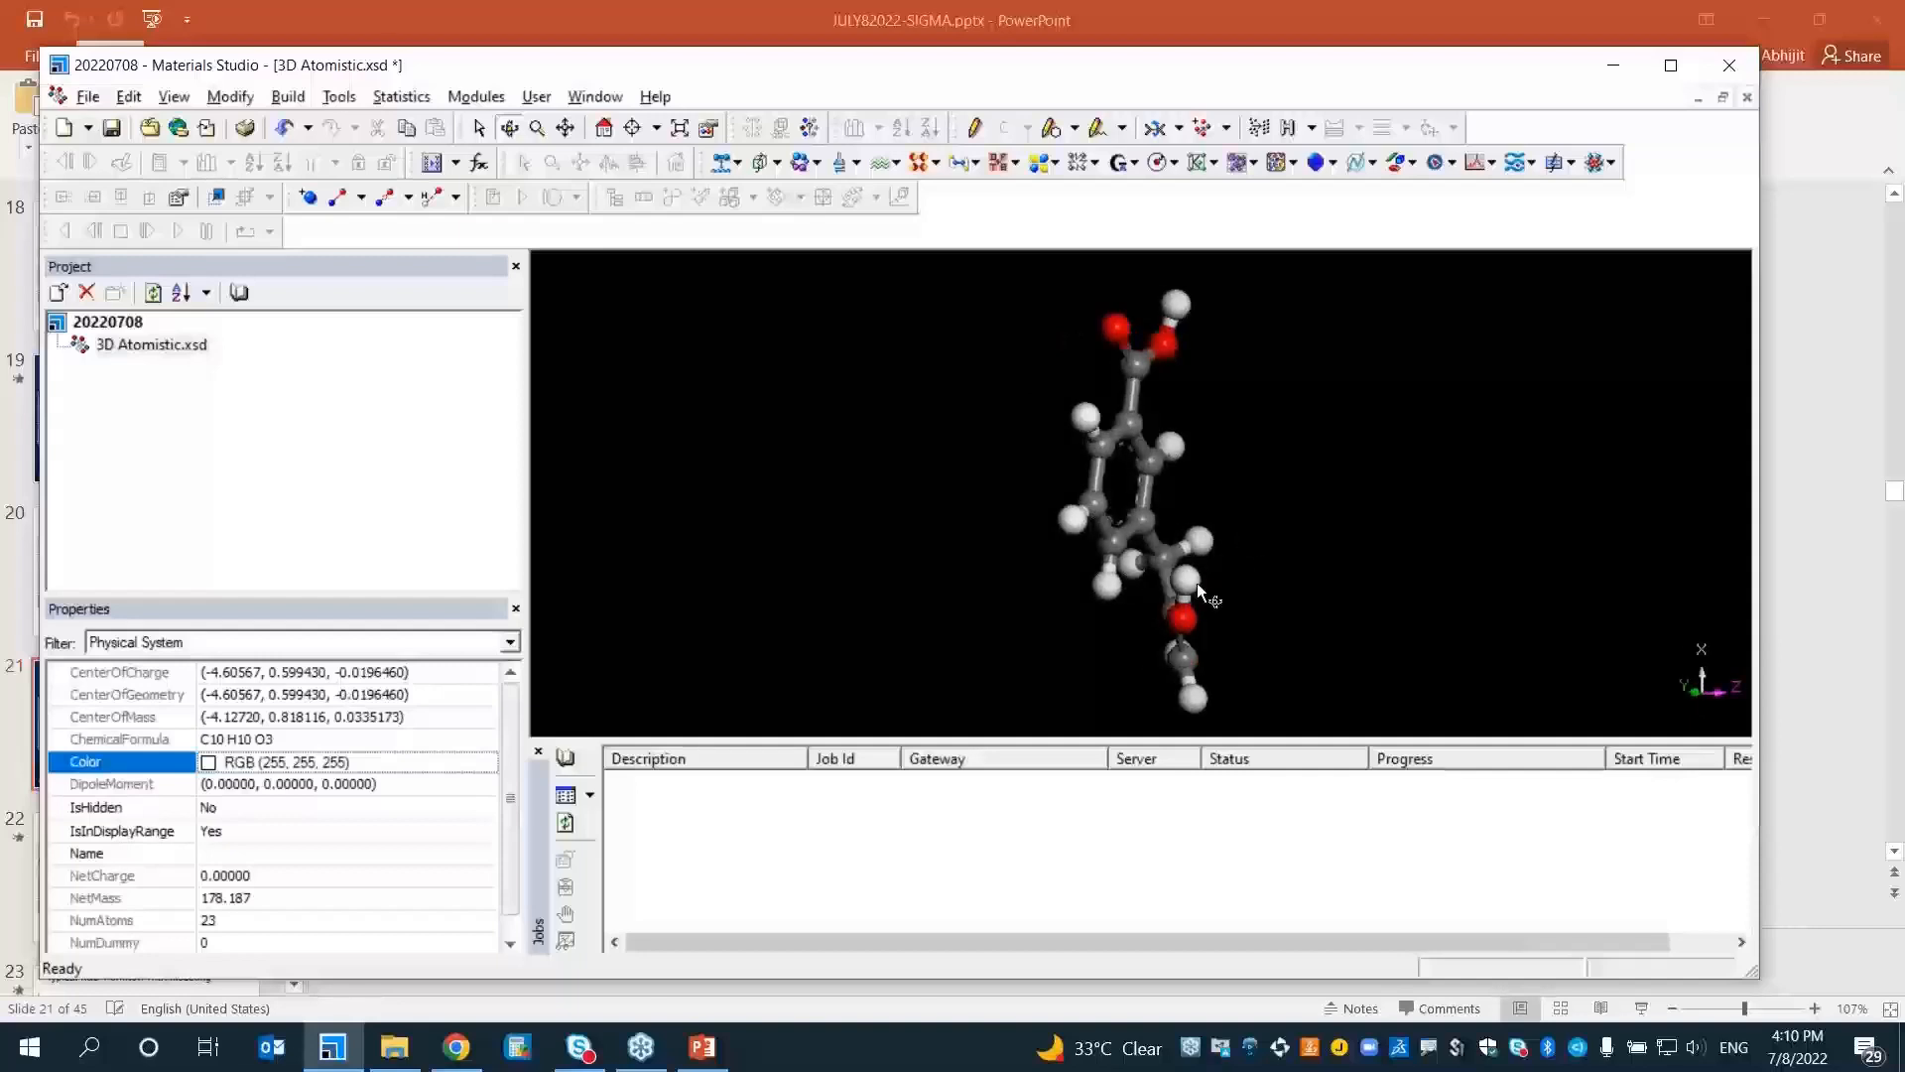
pyautogui.moveTo(1197, 582); pyautogui.dragTo(1176, 561)
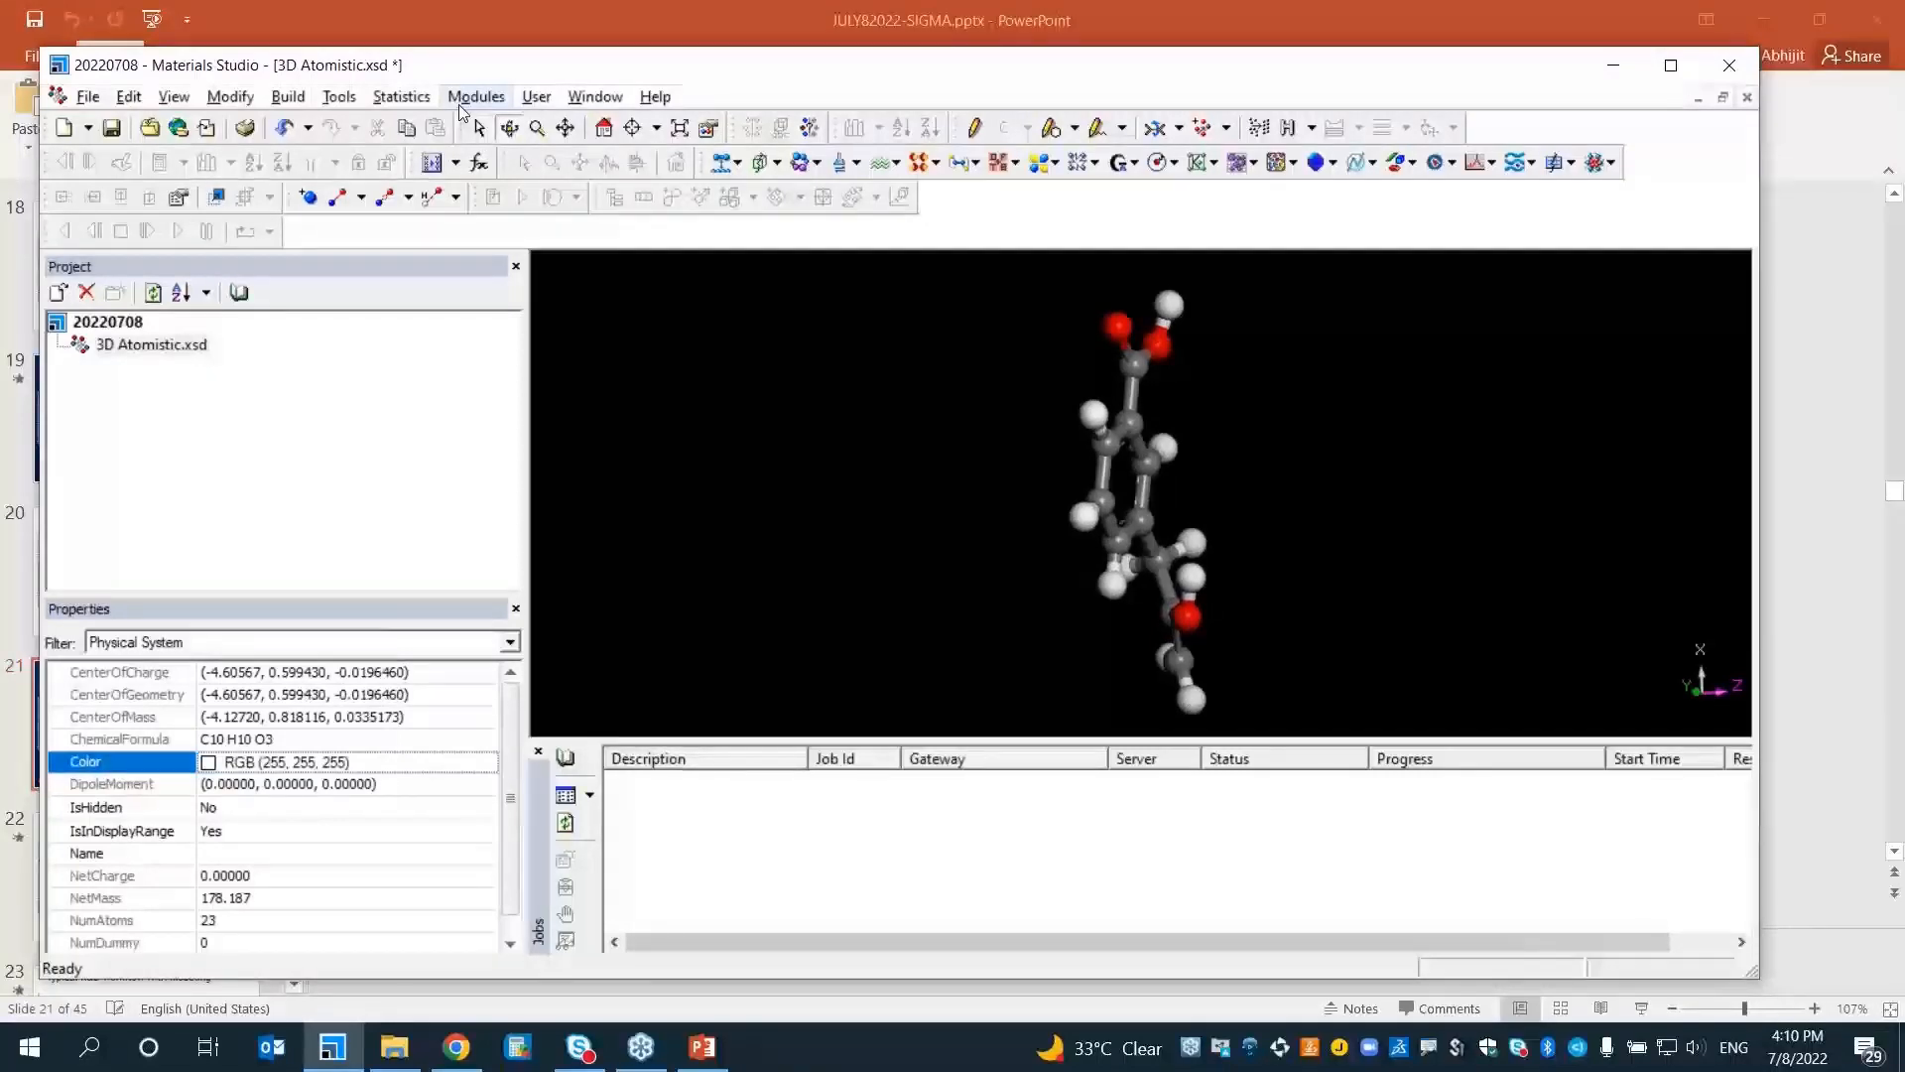
pyautogui.click(477, 97)
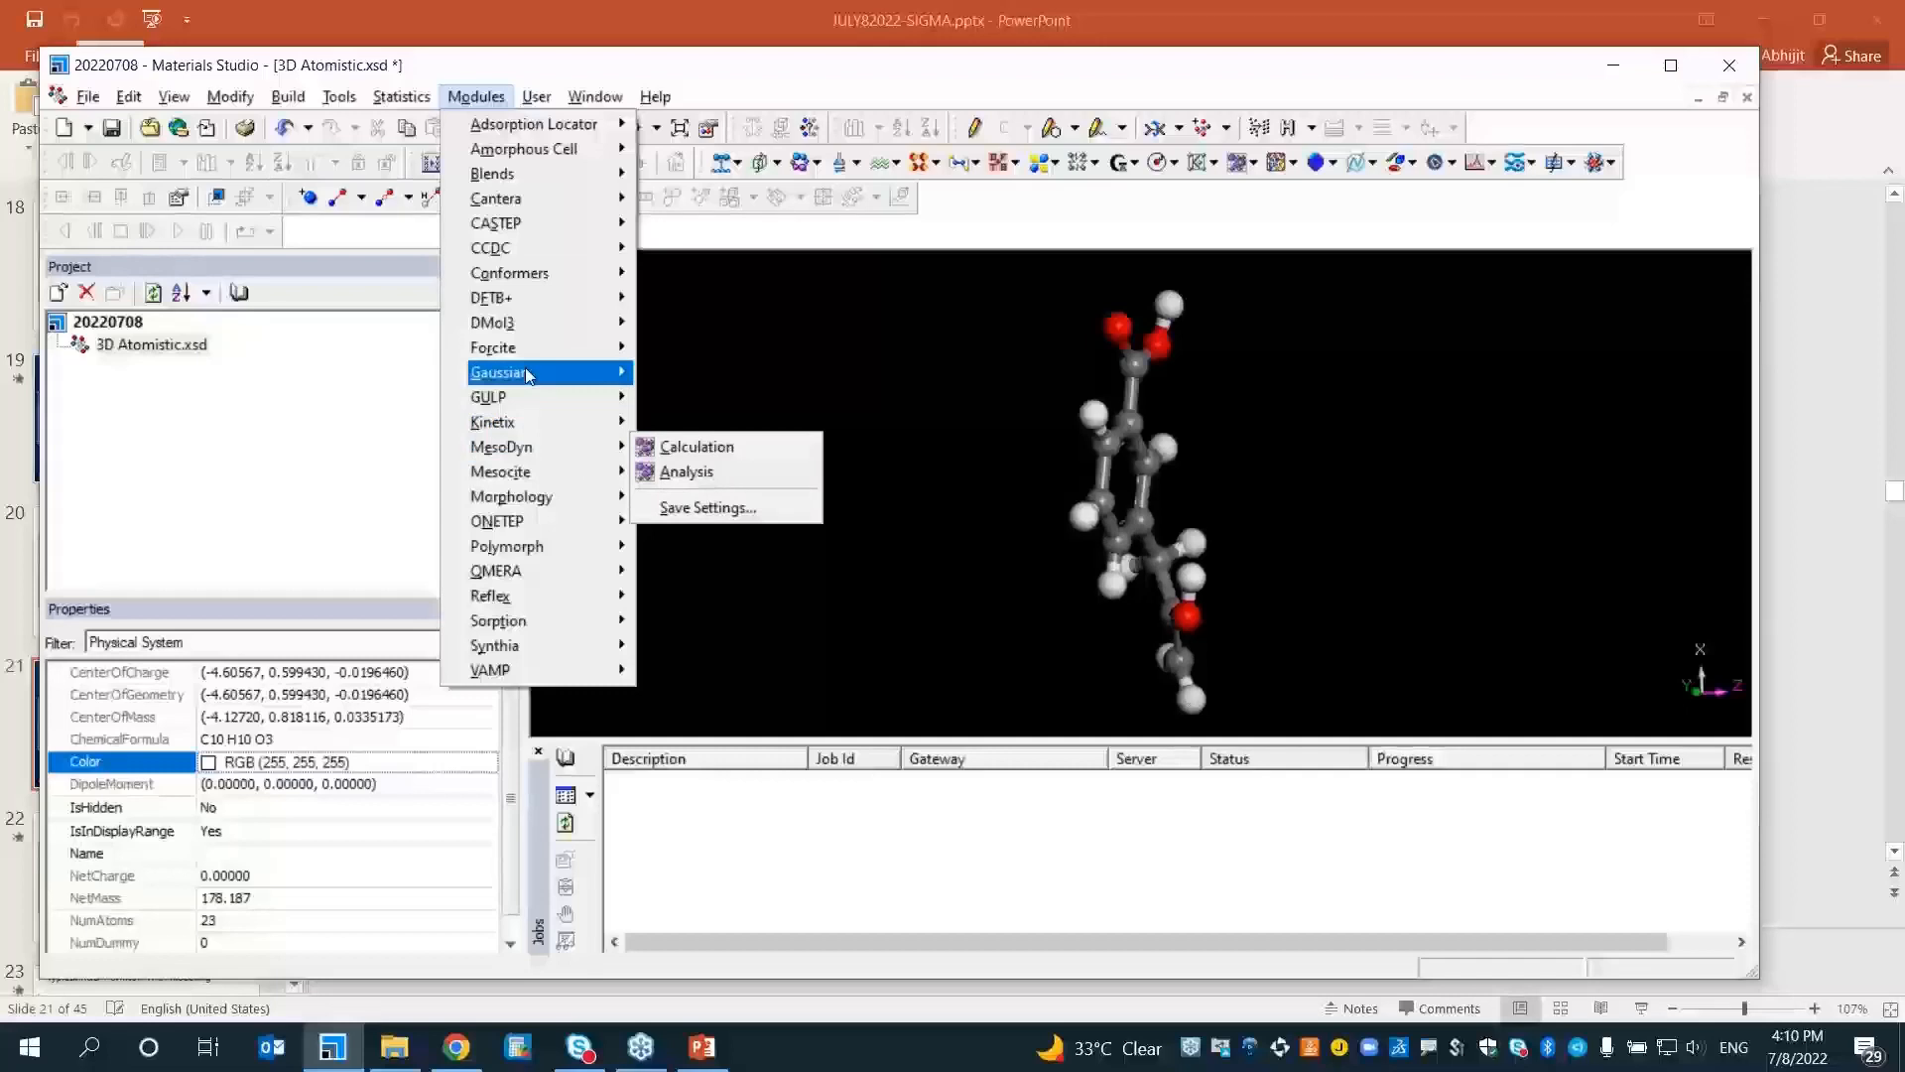
pyautogui.moveTo(540, 278)
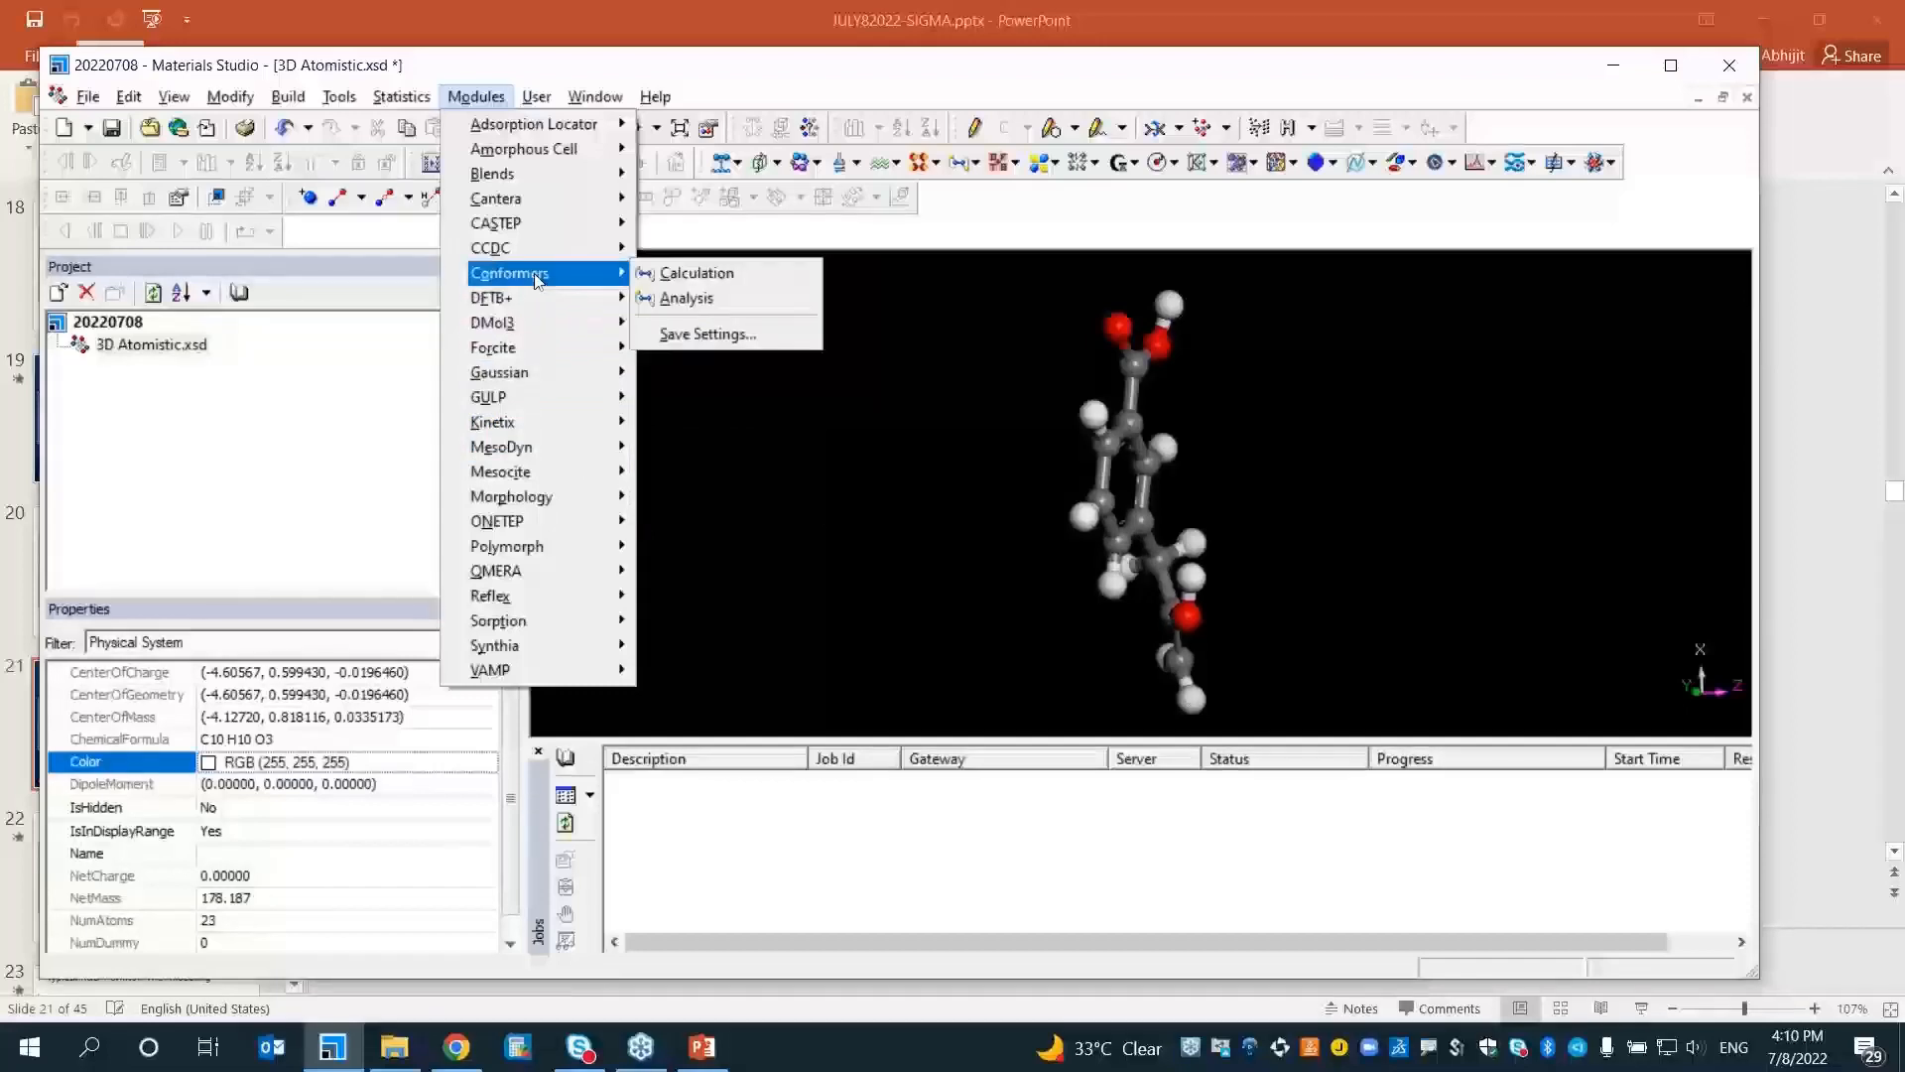
pyautogui.click(673, 295)
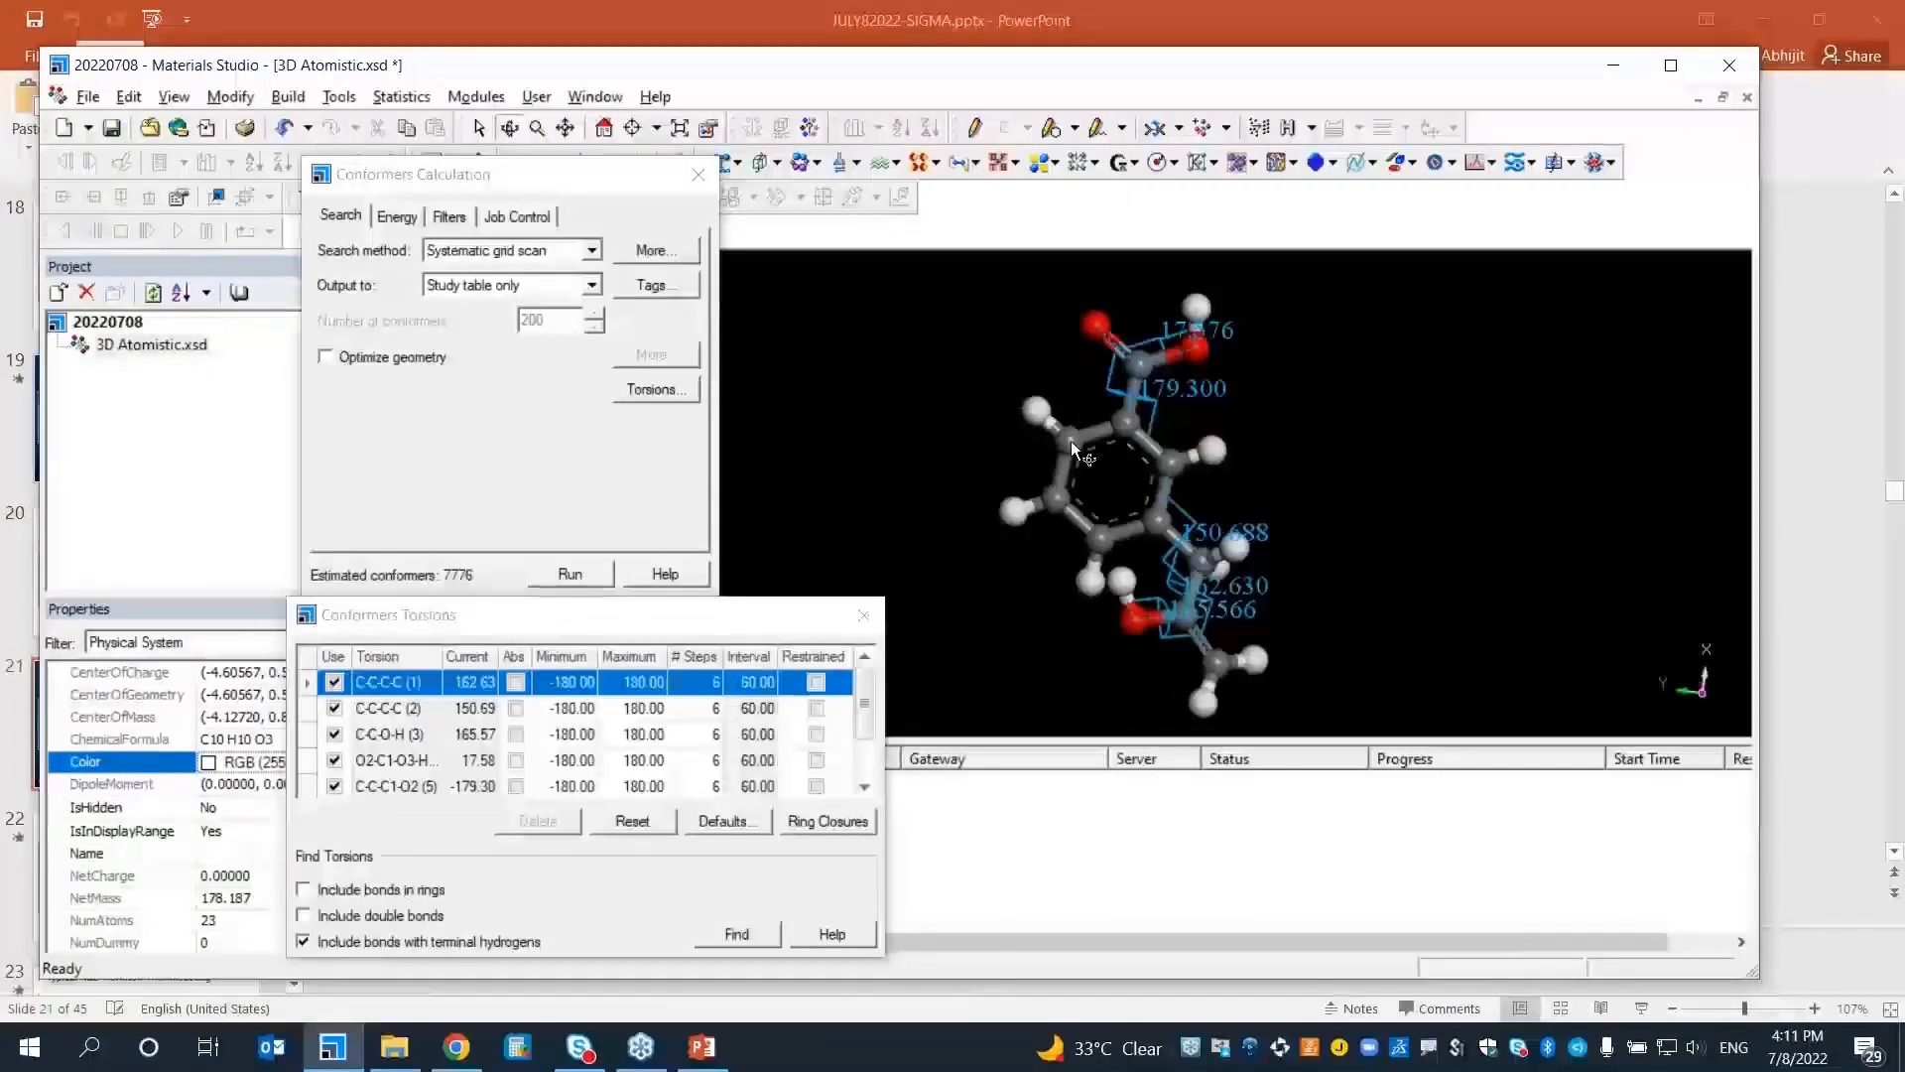
# Limit the conformer search to torsion C-C-C-C (1), excluding C-C-C-C (2), C-C-O-H (3), the O2-C1-O3-H torsion and C-C-C1-O2 (5)
pyautogui.moveTo(1072, 444); pyautogui.dragTo(1173, 586)
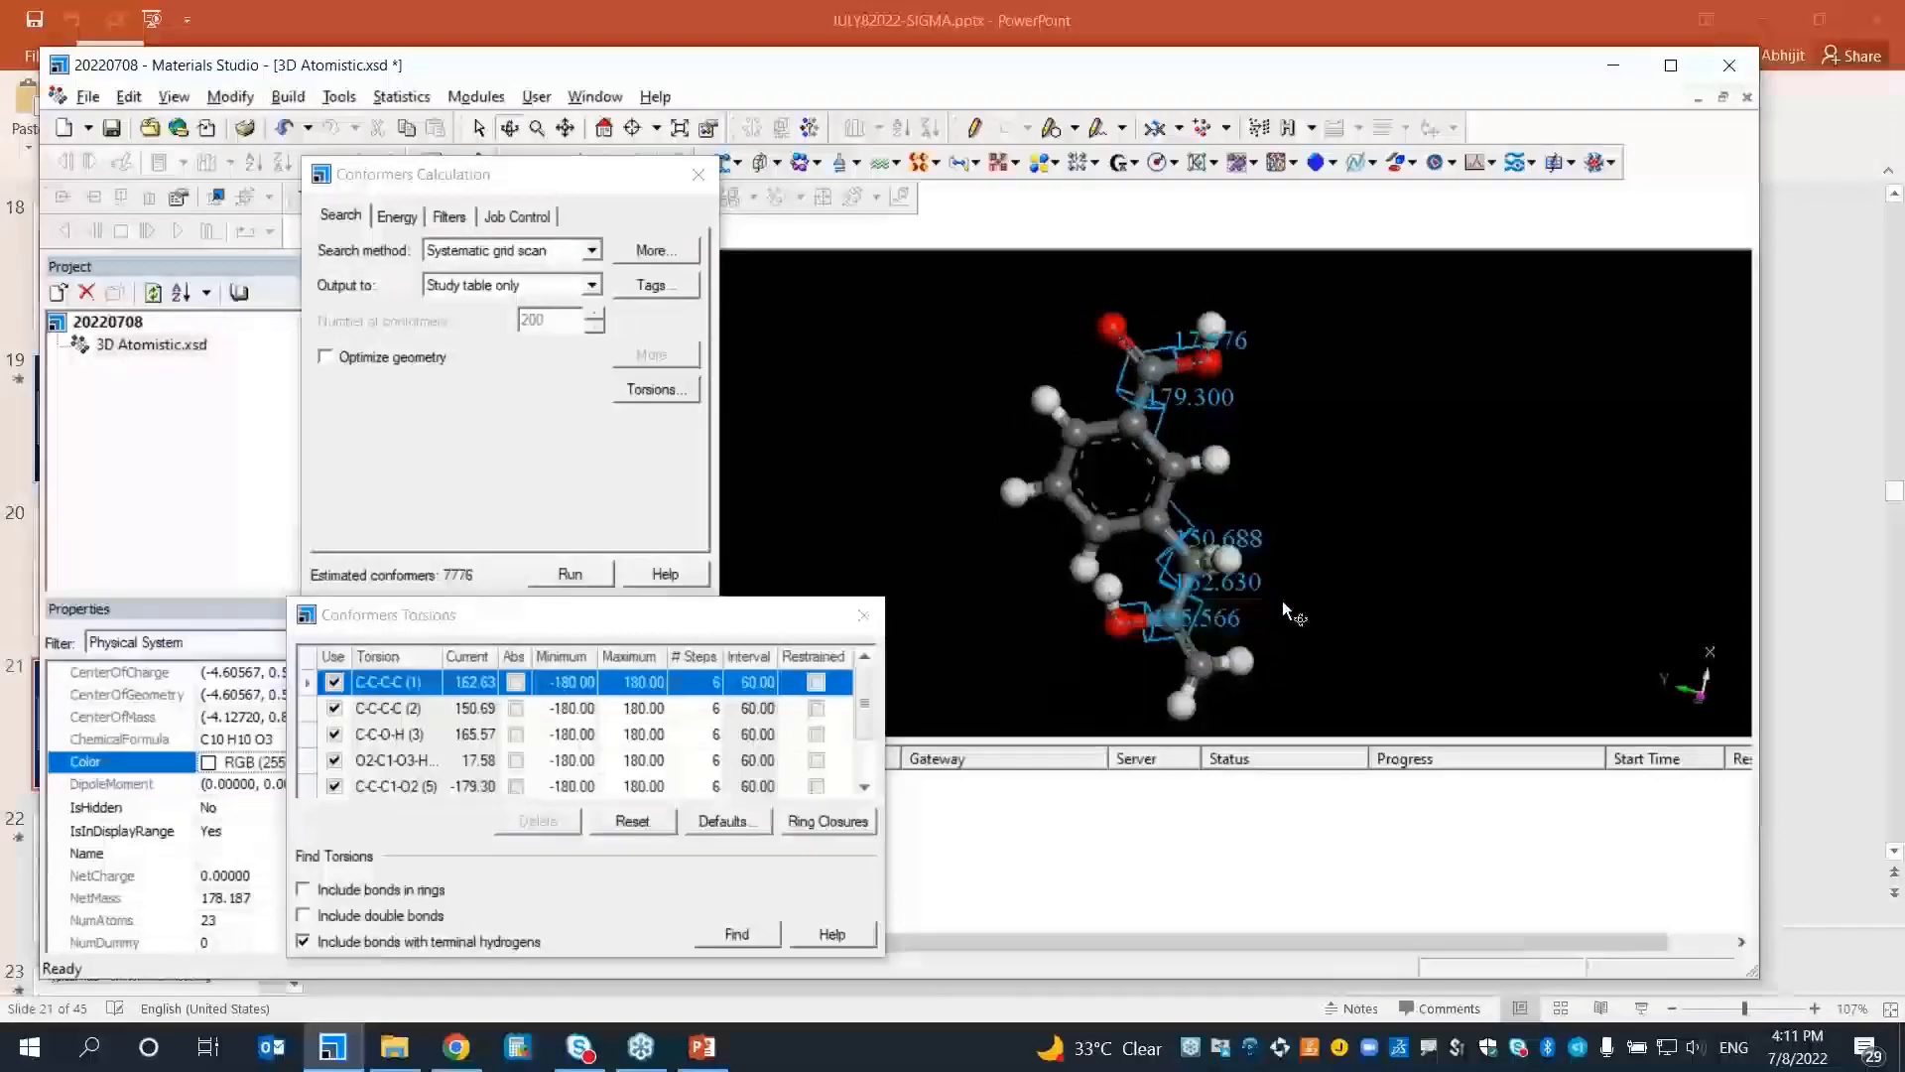
pyautogui.click(1173, 629)
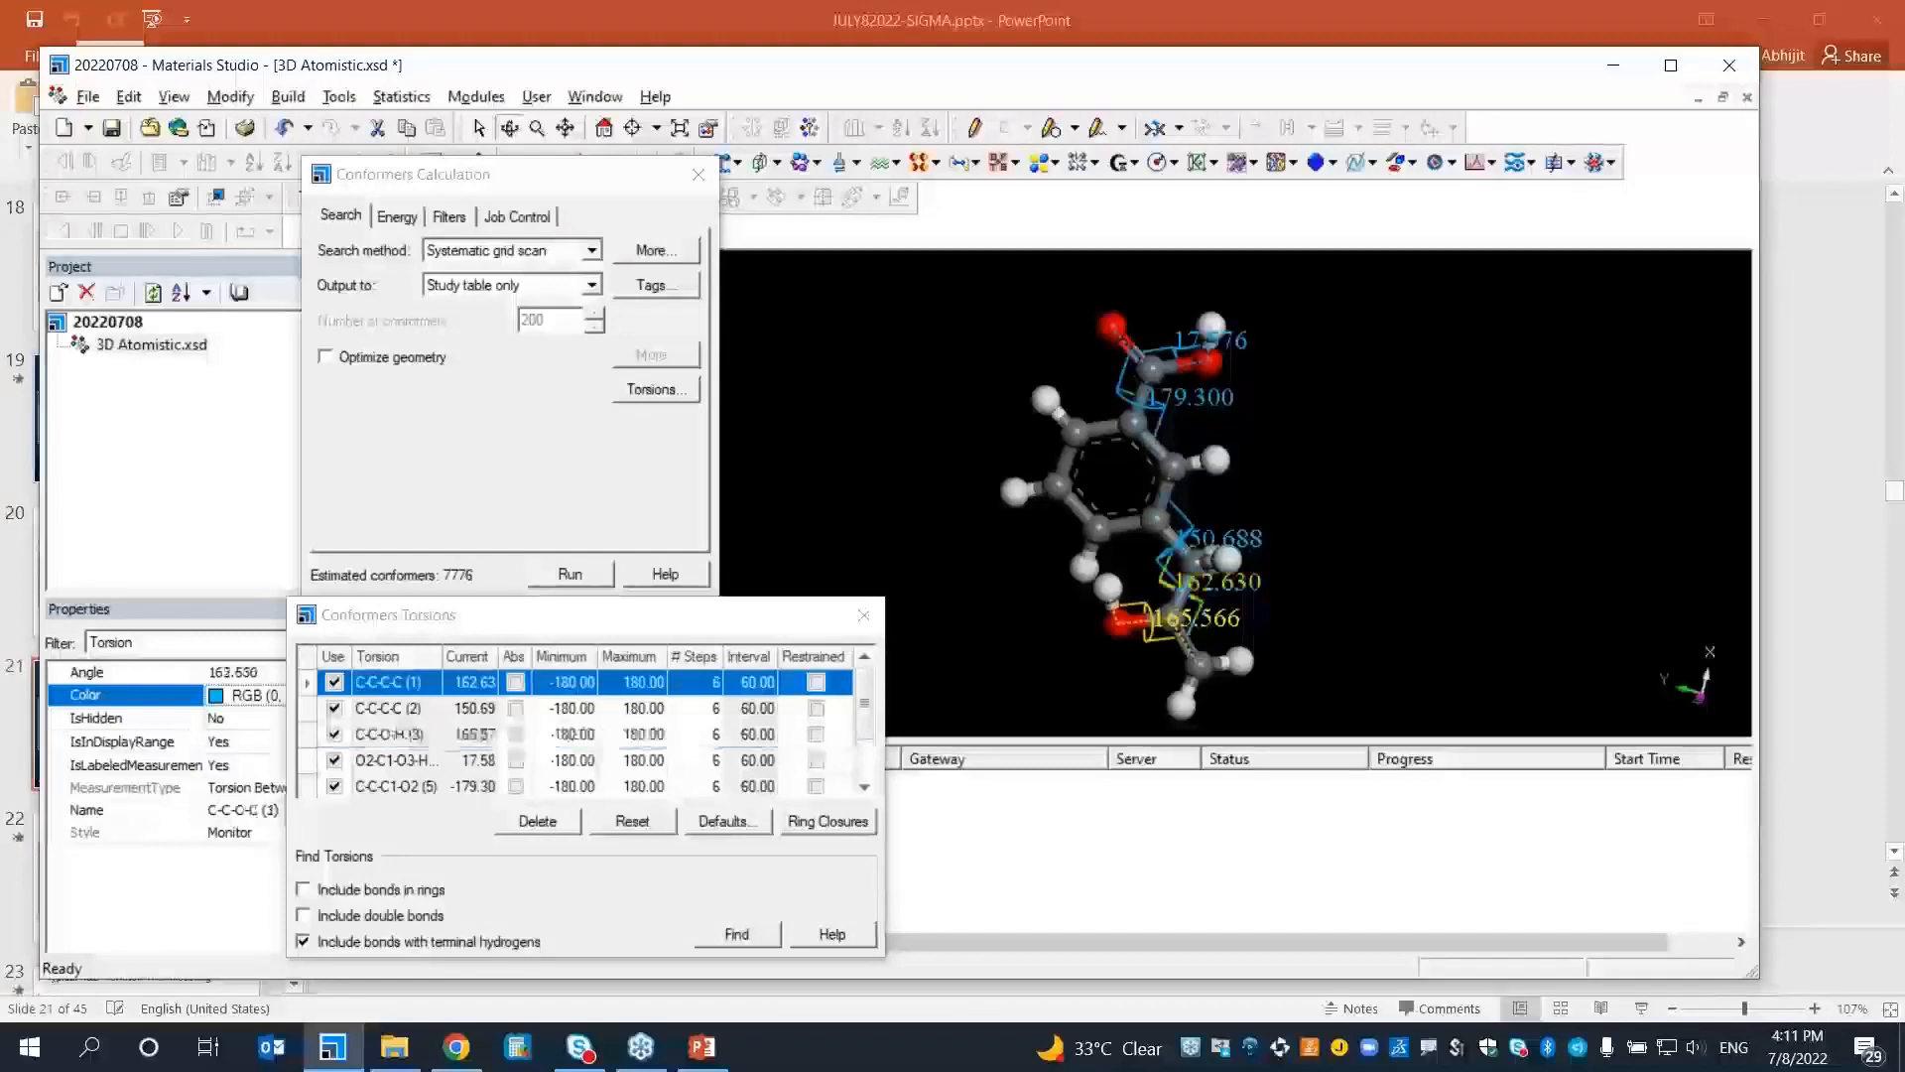
pyautogui.keyDown('ctrl'); pyautogui.click(308, 735); pyautogui.keyUp('ctrl')
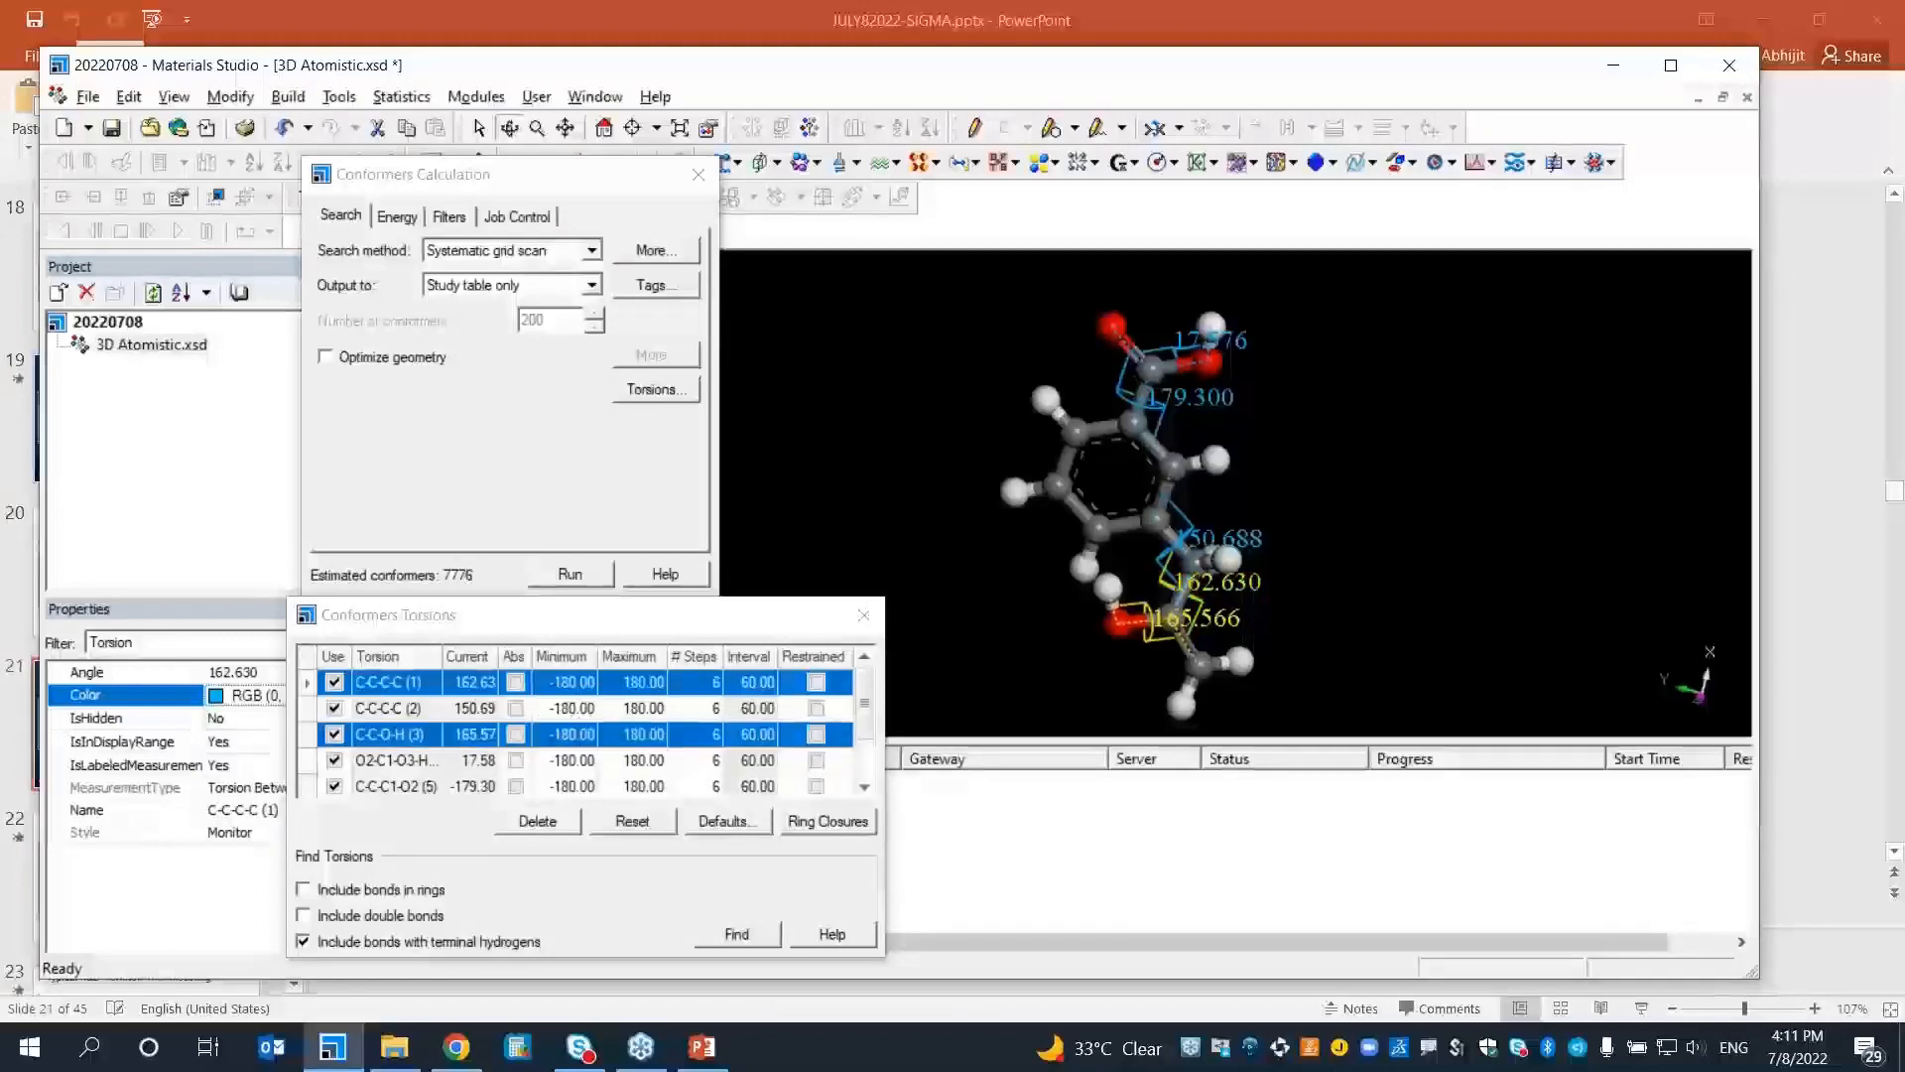
pyautogui.click(339, 708)
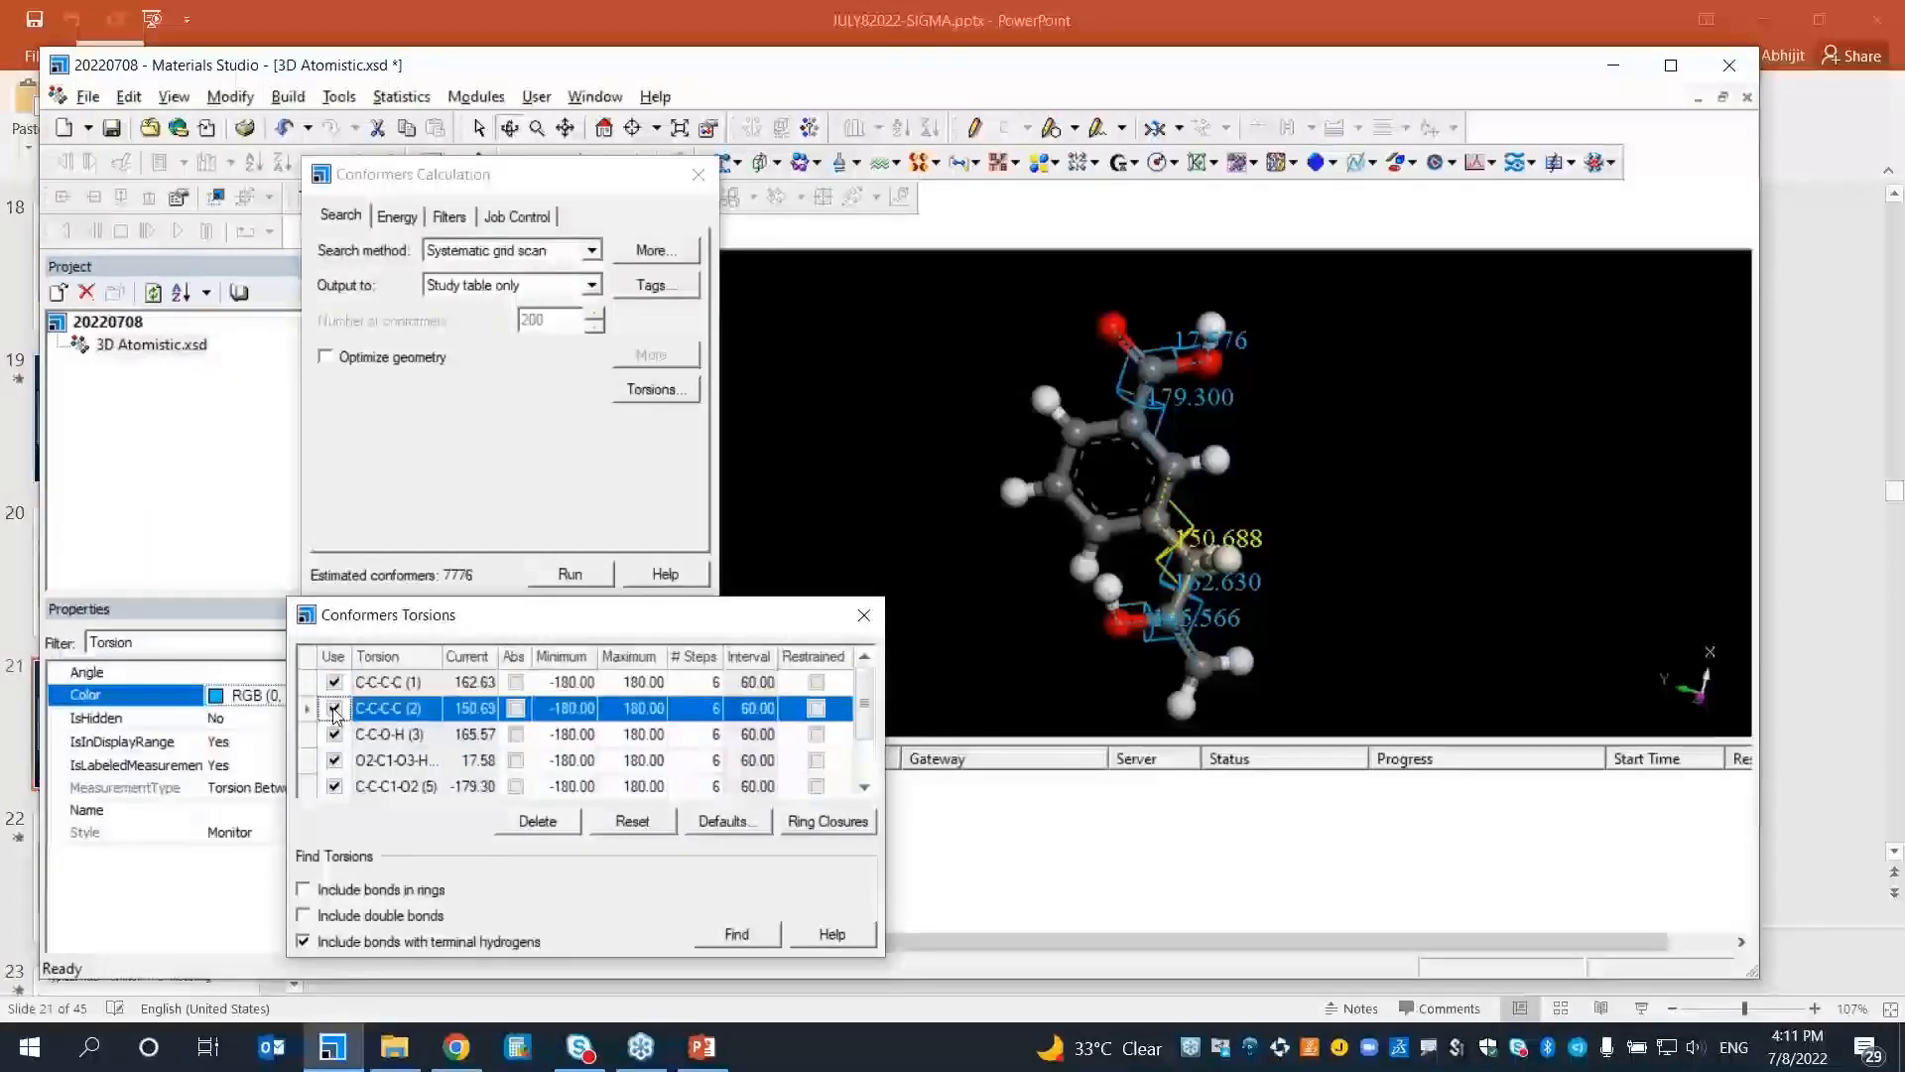
pyautogui.click(335, 709)
pyautogui.scroll(-1, 861, 751)
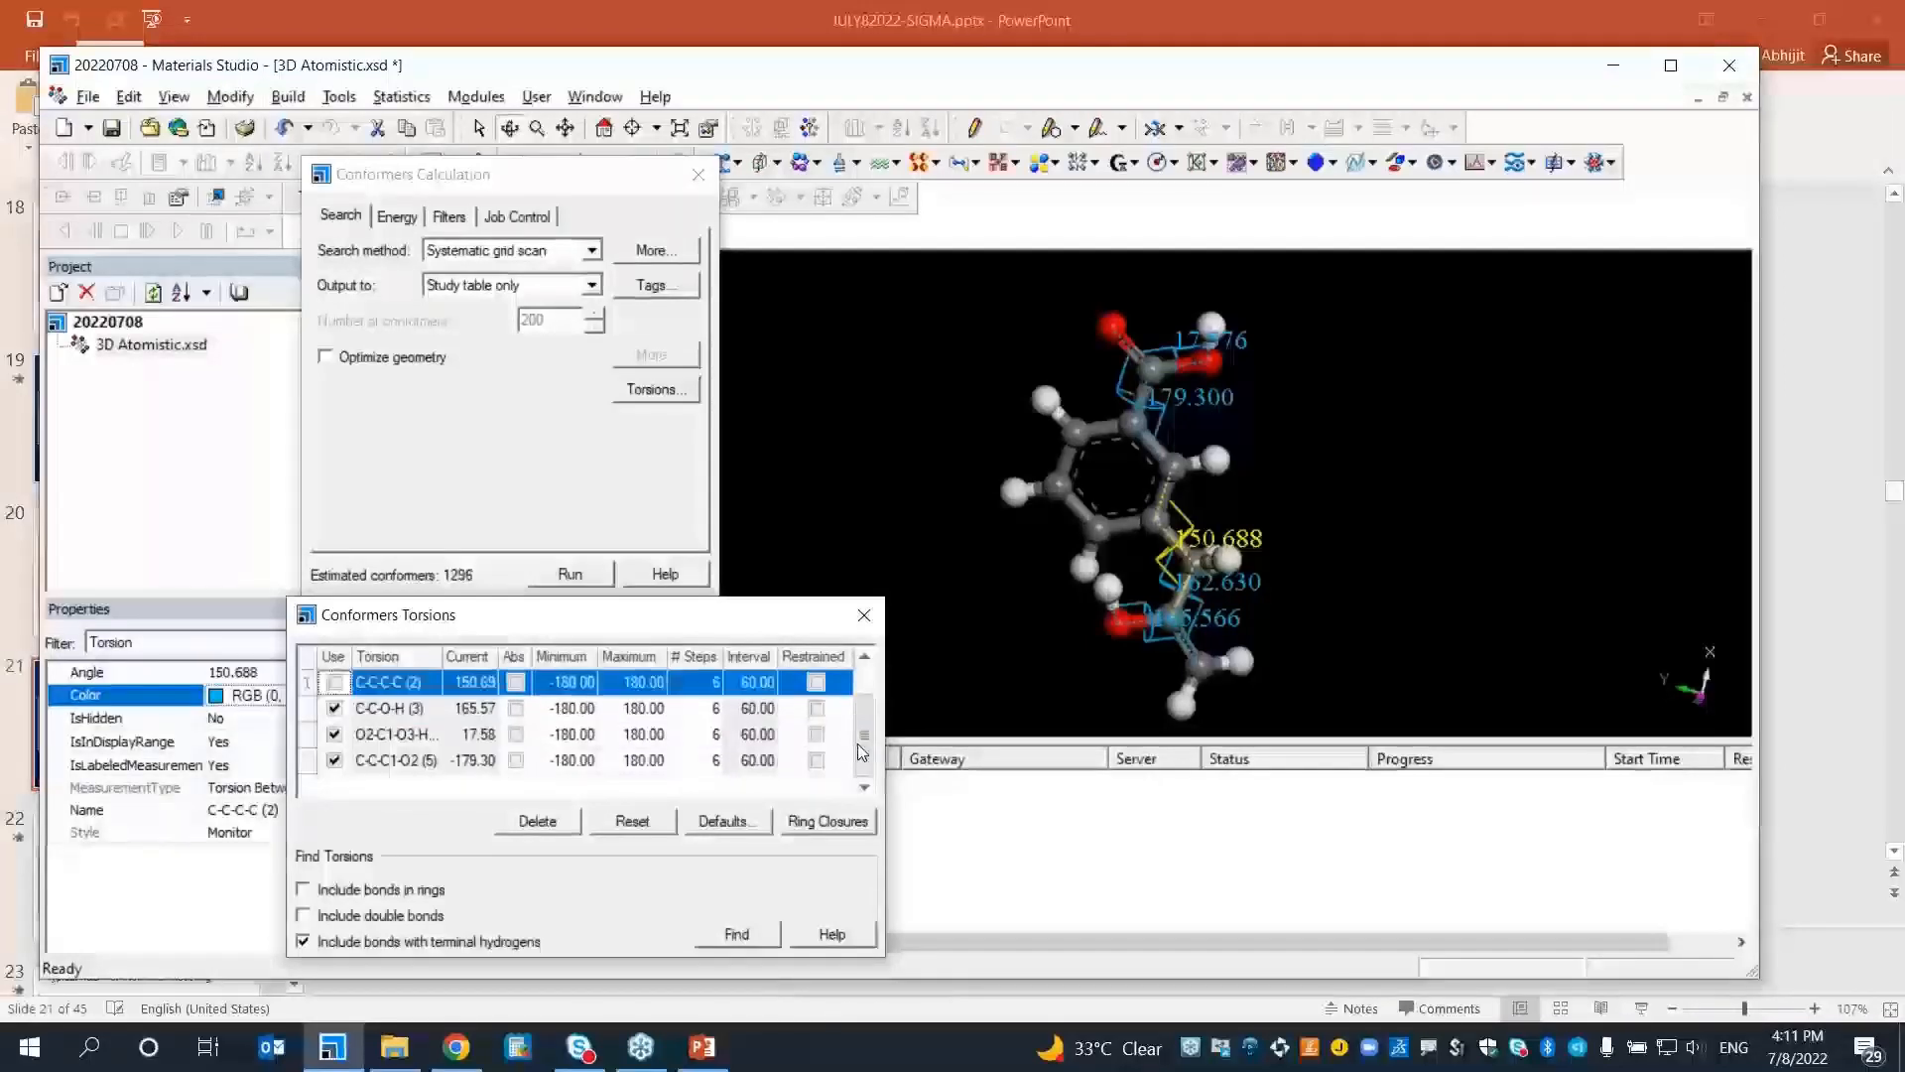
pyautogui.click(334, 708)
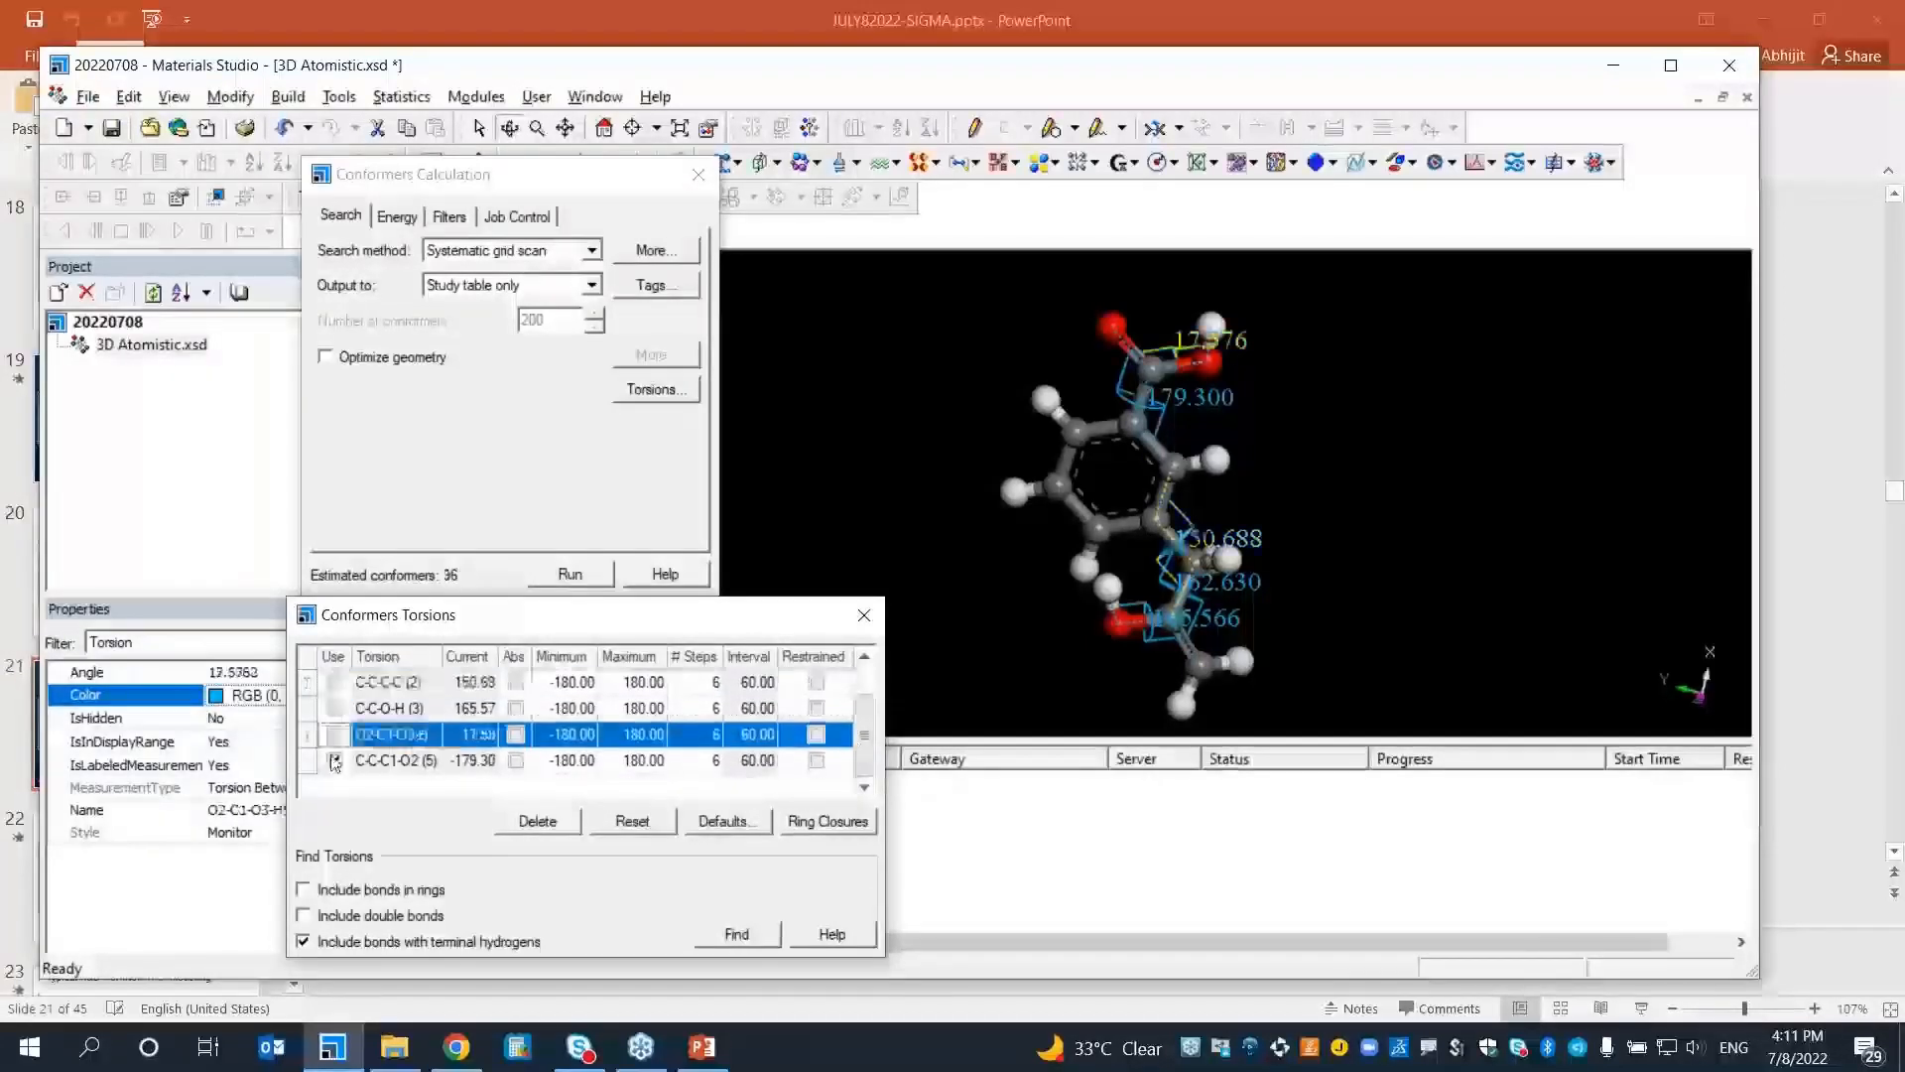
pyautogui.click(335, 734)
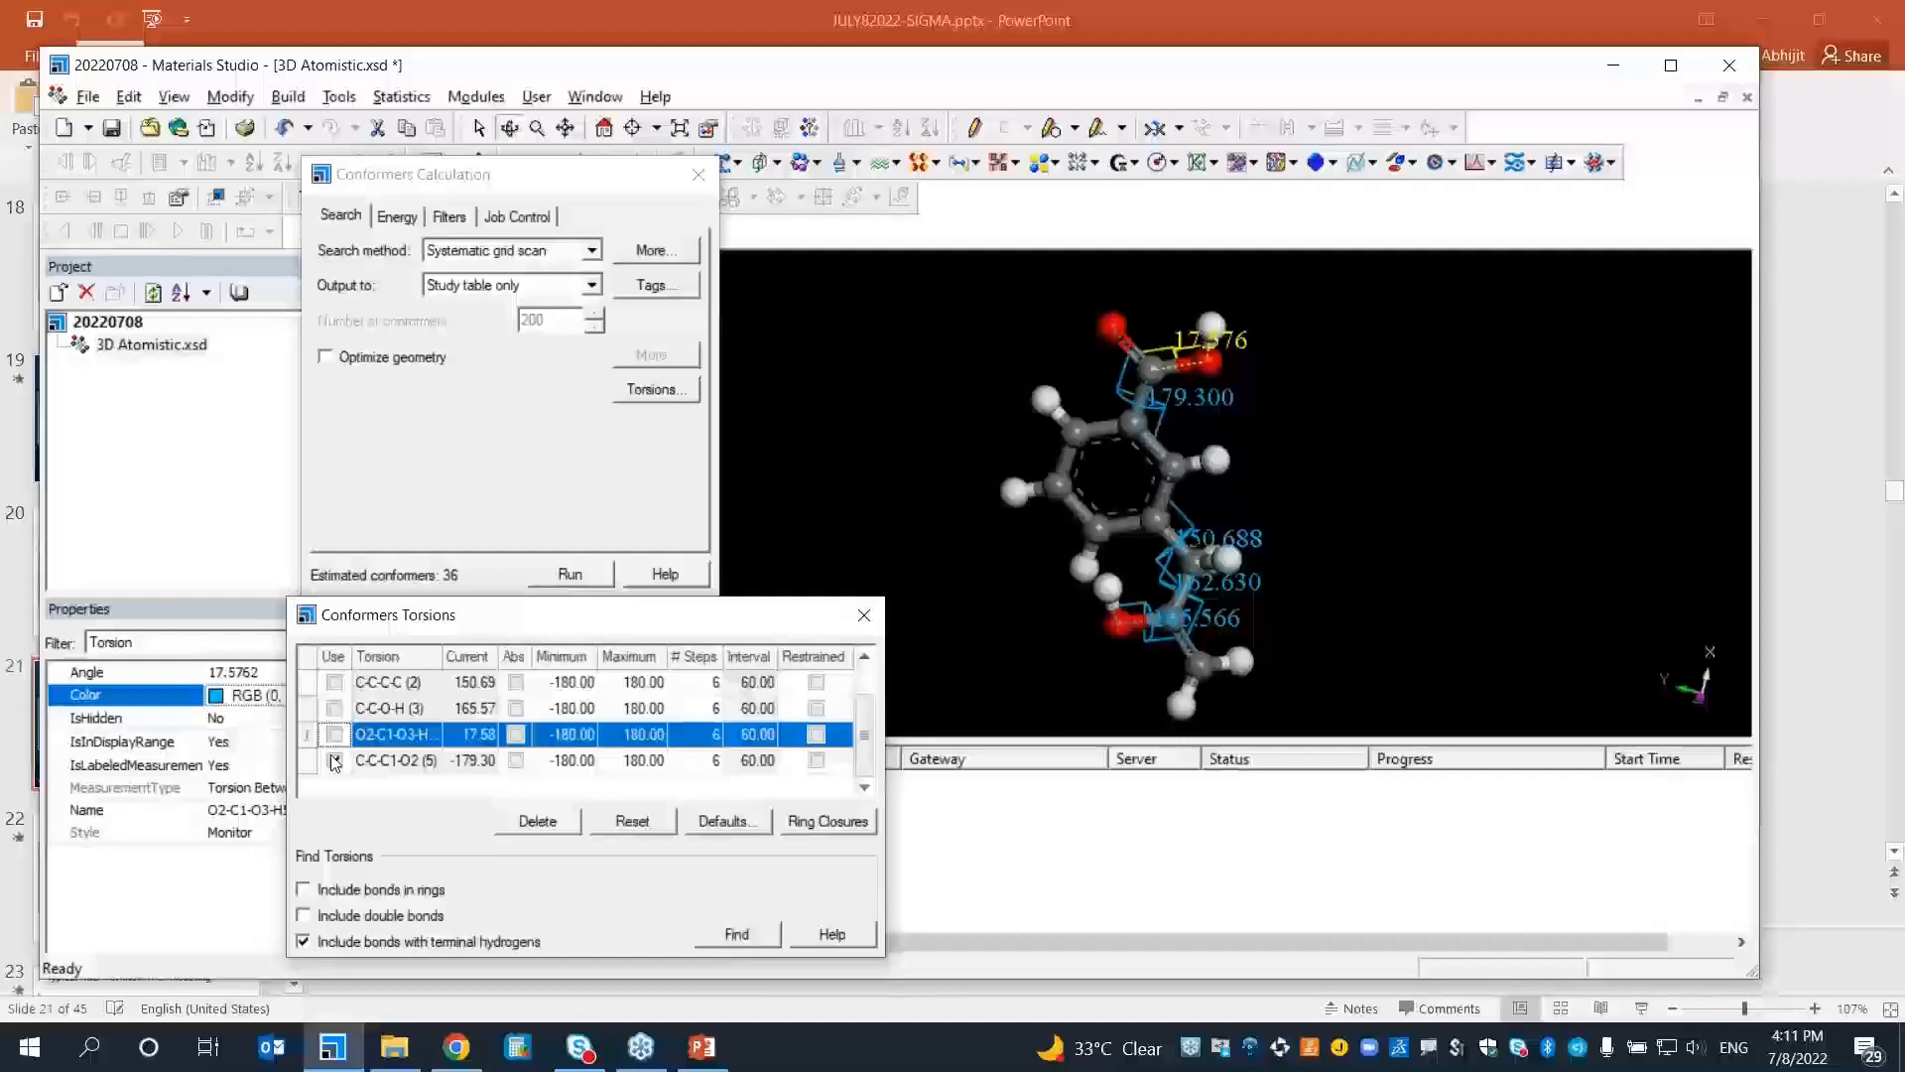
pyautogui.click(335, 760)
pyautogui.scroll(1, 378, 746)
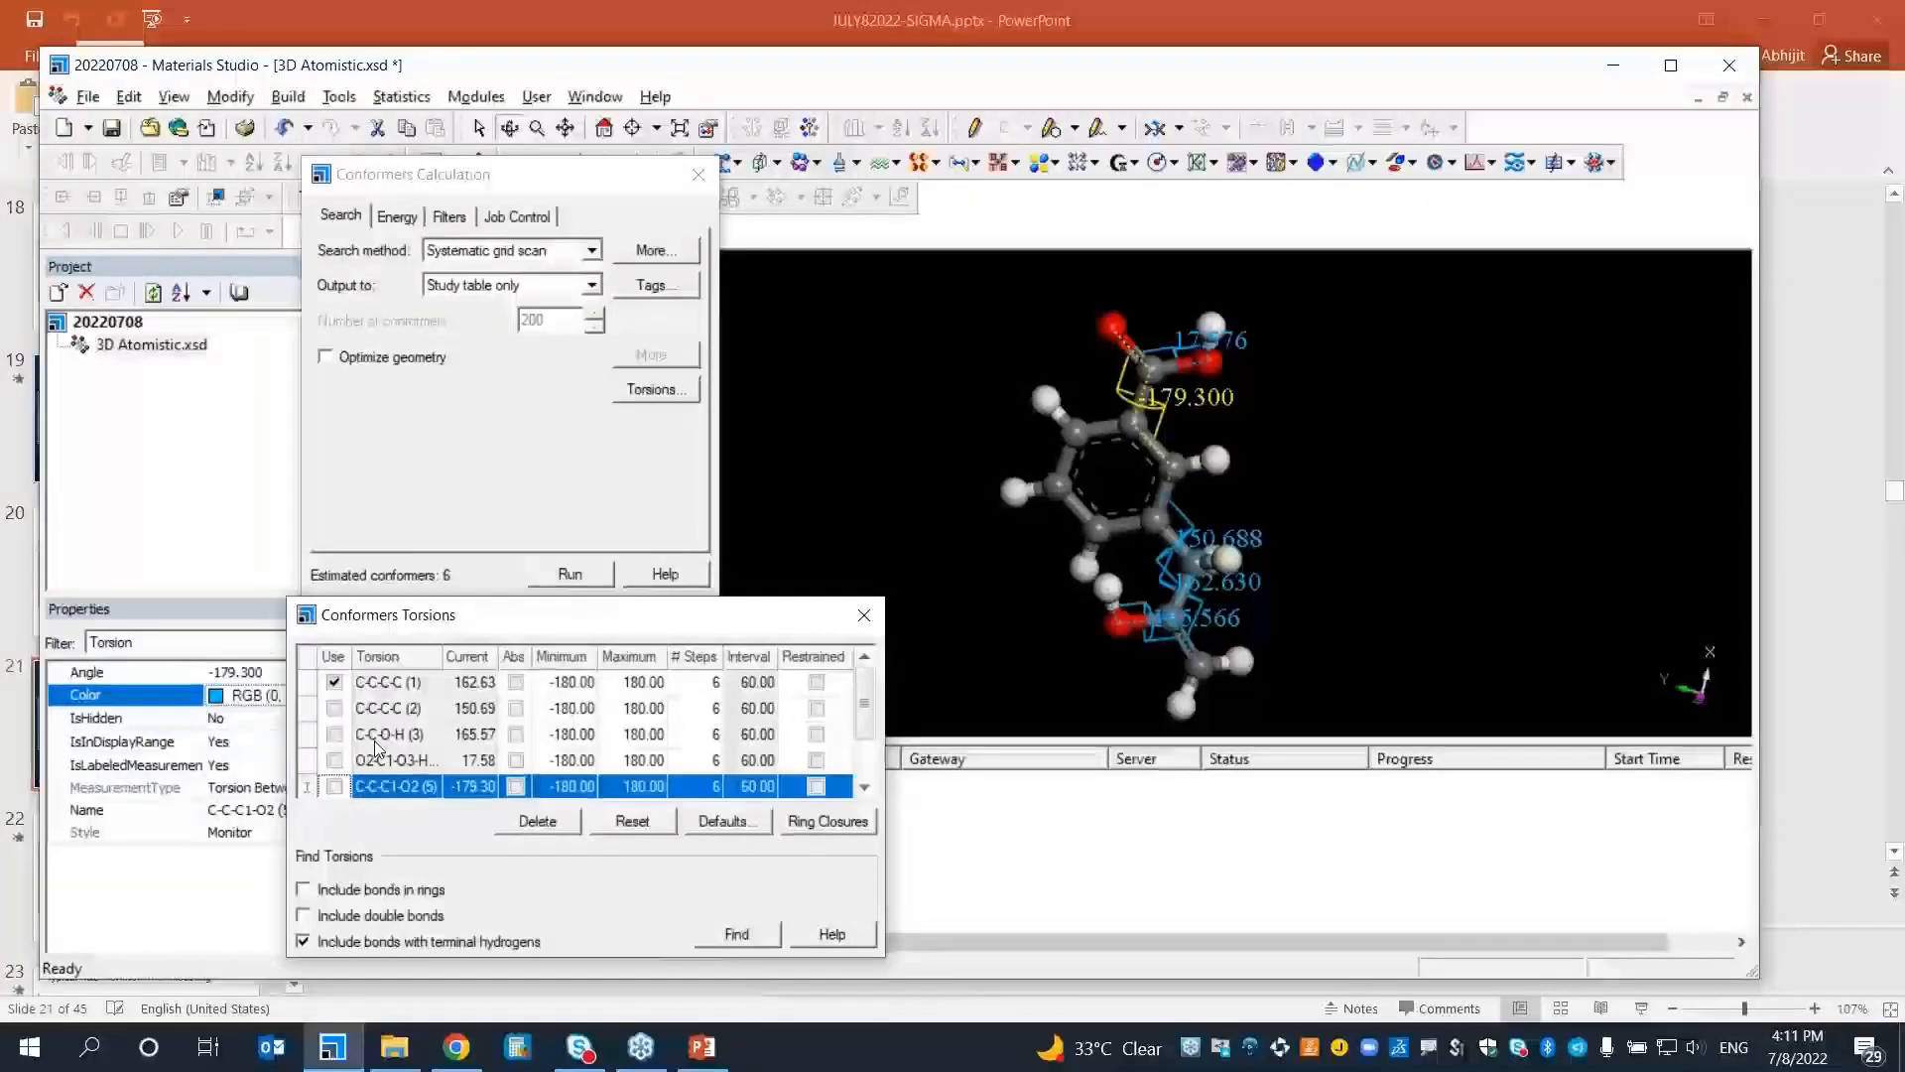
pyautogui.click(1196, 608)
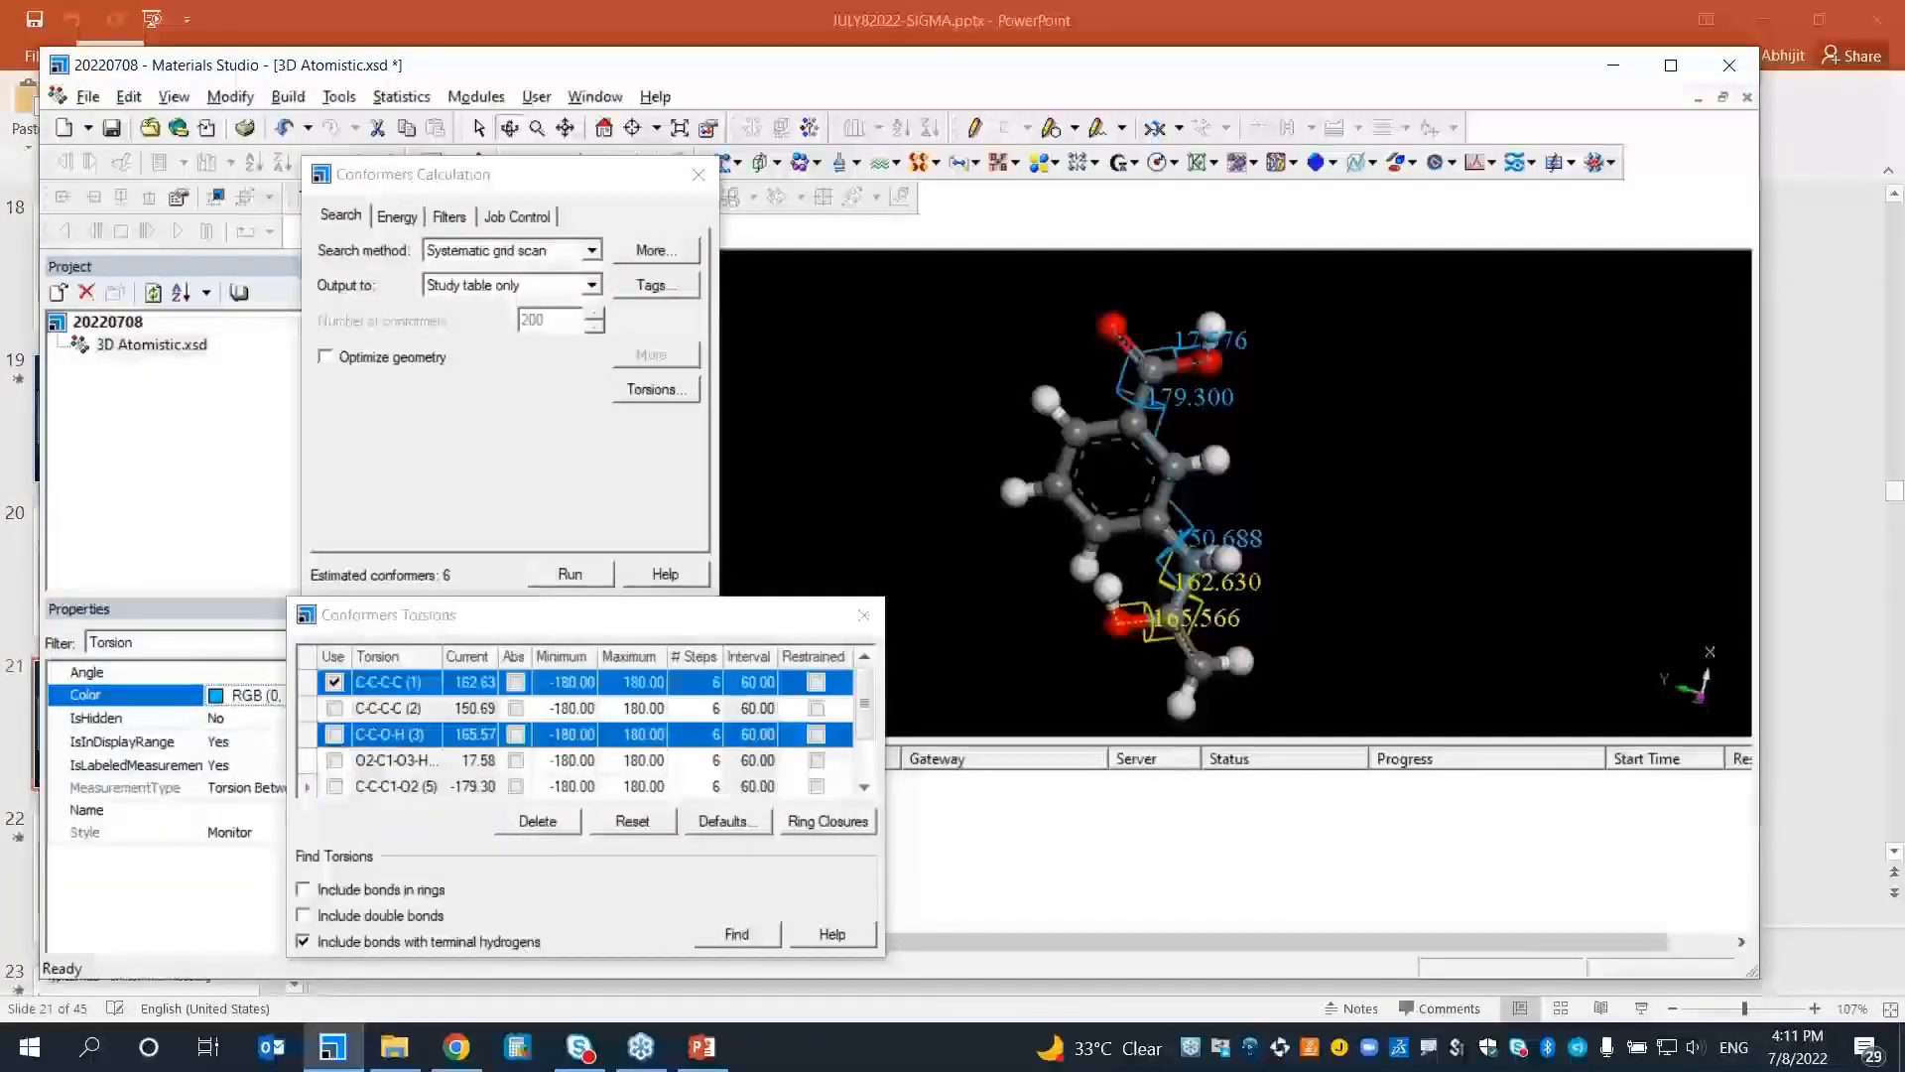
# Include torsion C-C-O-H (3) in the conformer search and set both it and C-C-C-C (1) to 10 steps
pyautogui.click(334, 734)
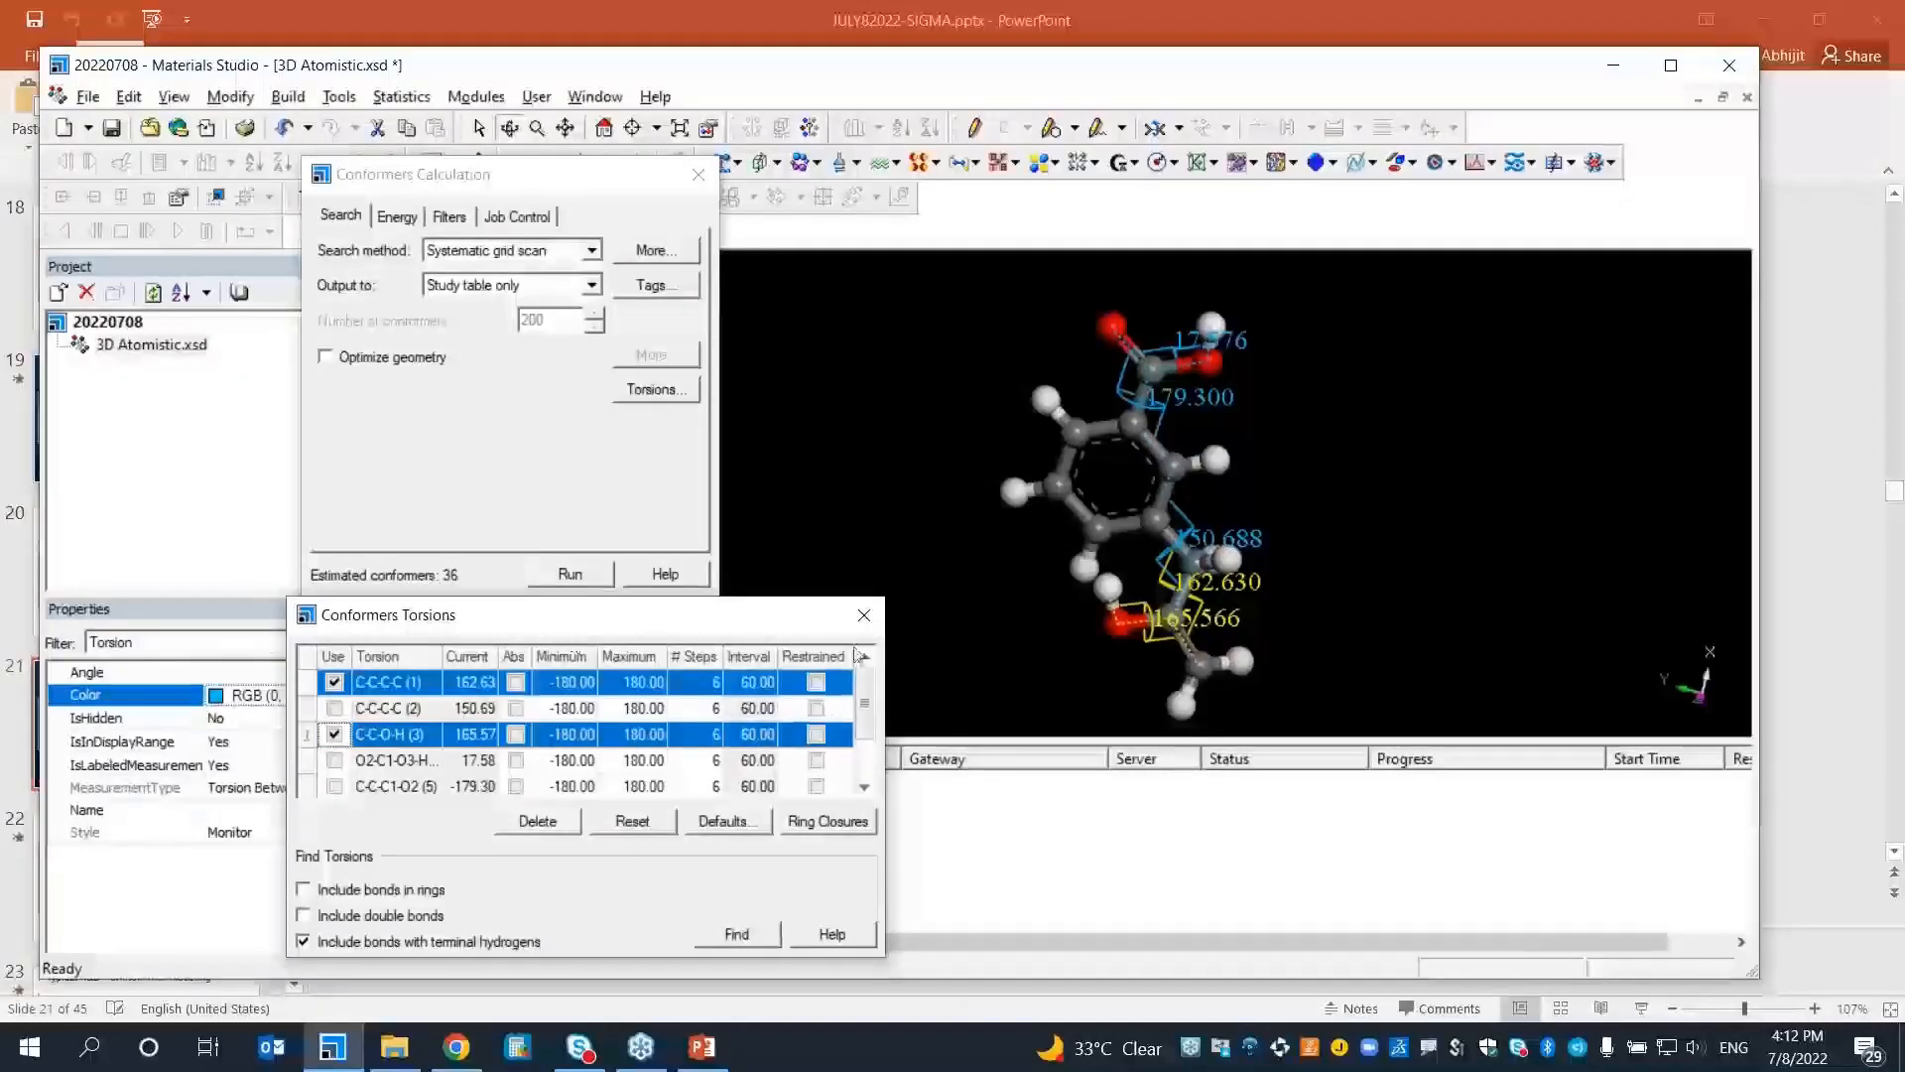
pyautogui.click(708, 684)
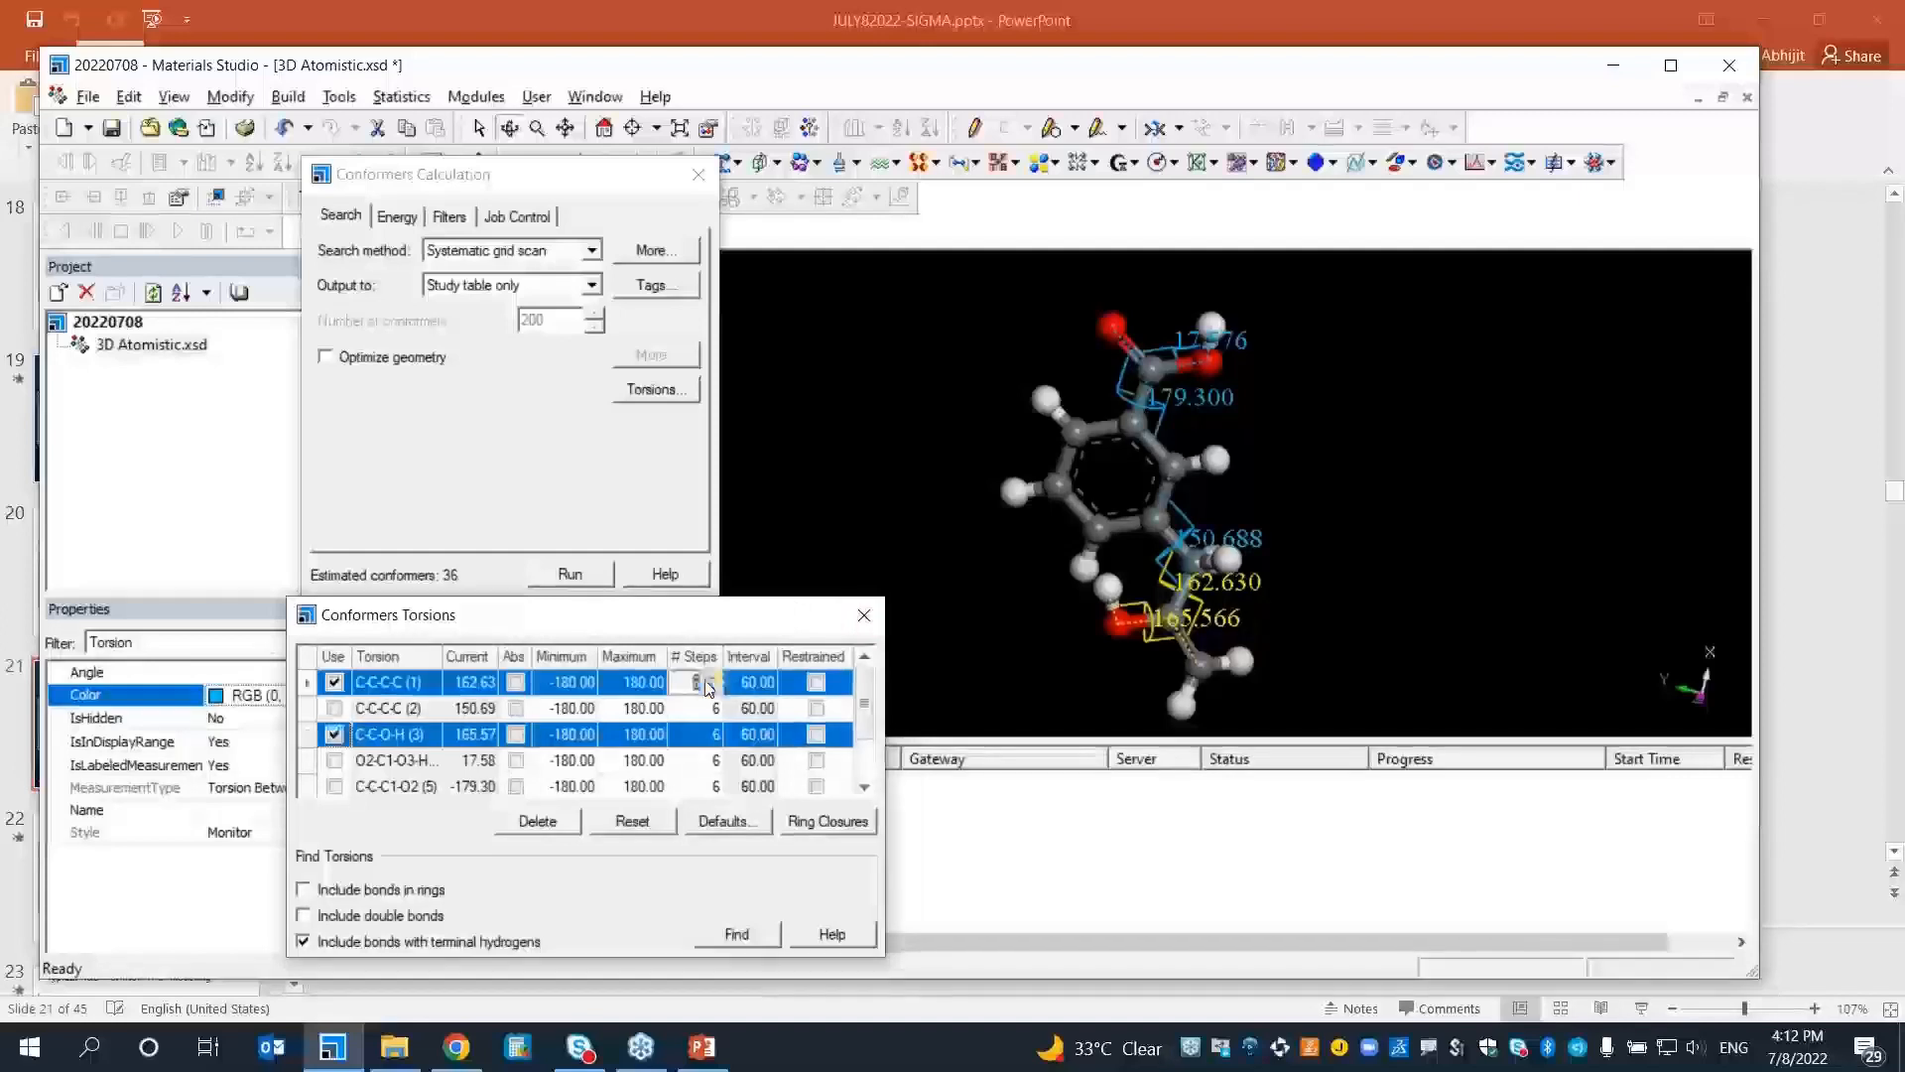
pyautogui.click(711, 678)
pyautogui.click(713, 677)
pyautogui.click(712, 677)
pyautogui.click(712, 677)
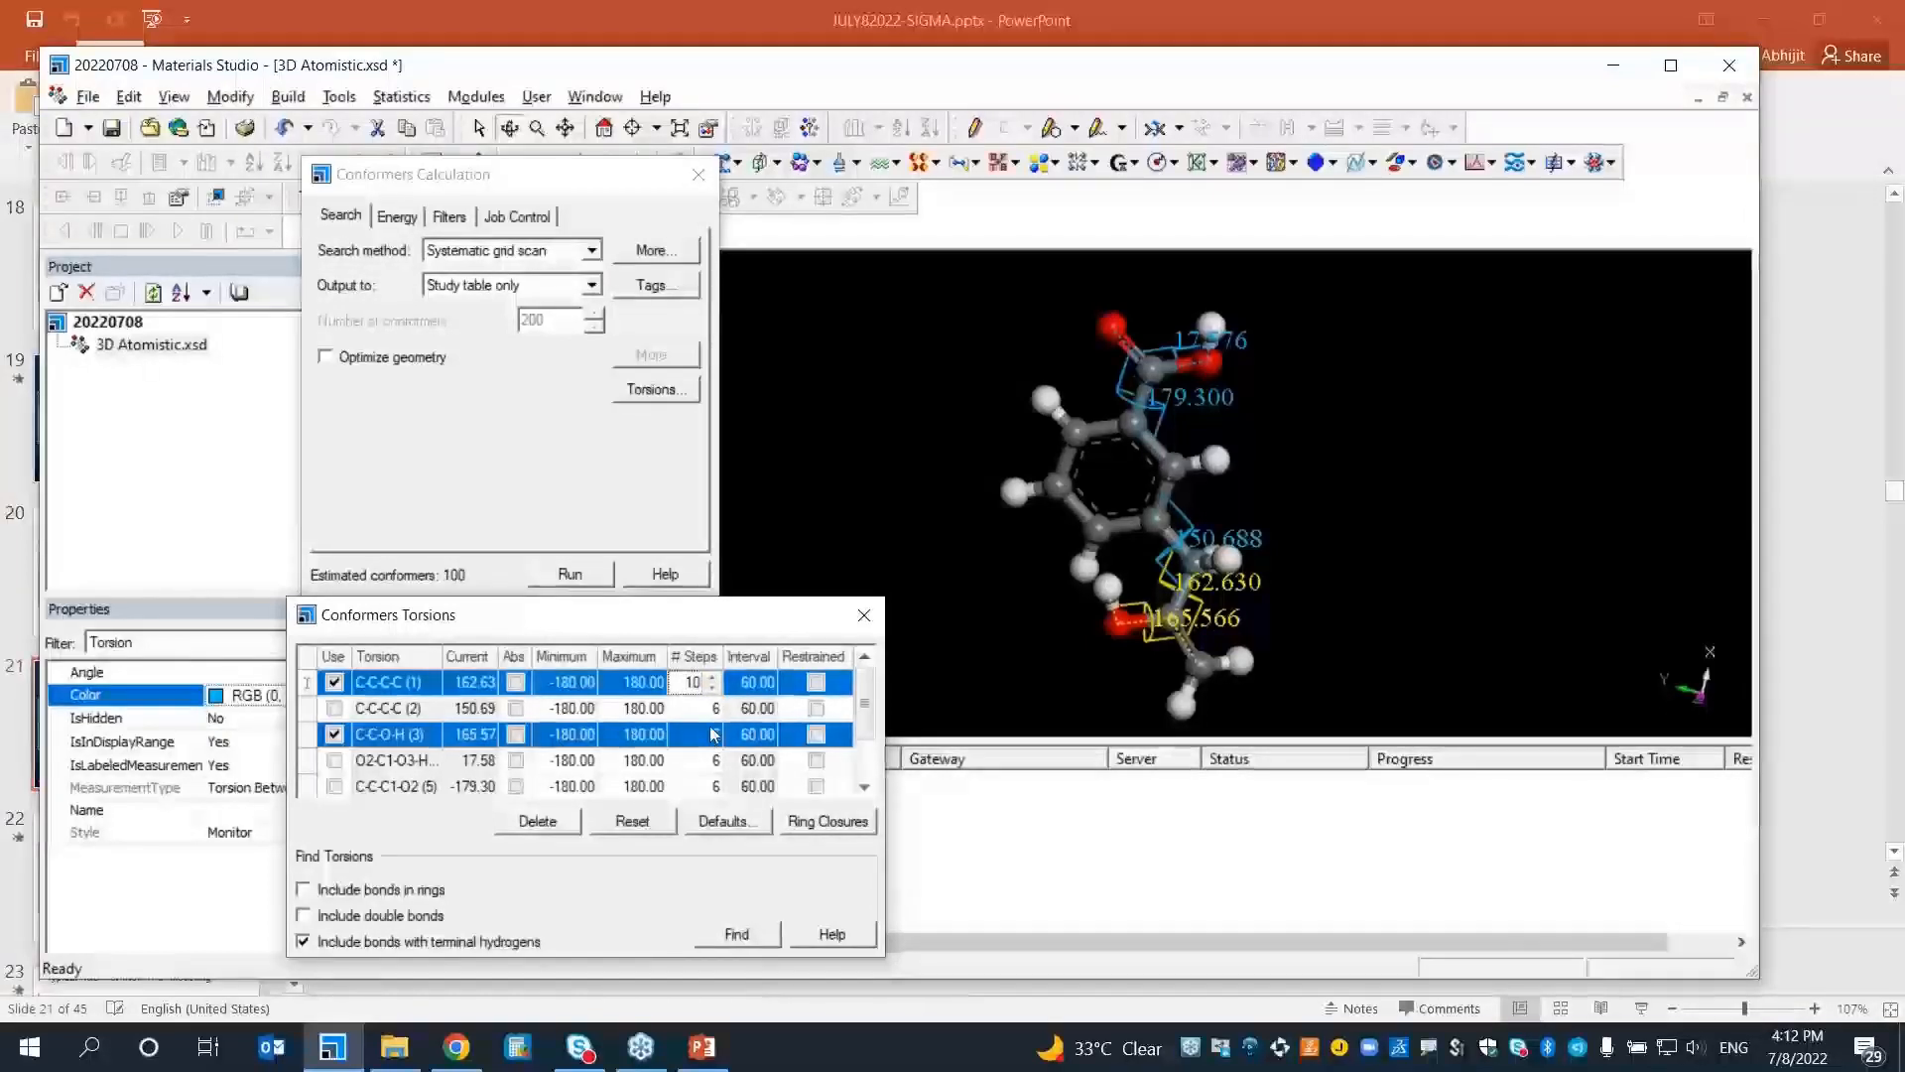
pyautogui.click(713, 734)
pyautogui.write('16')
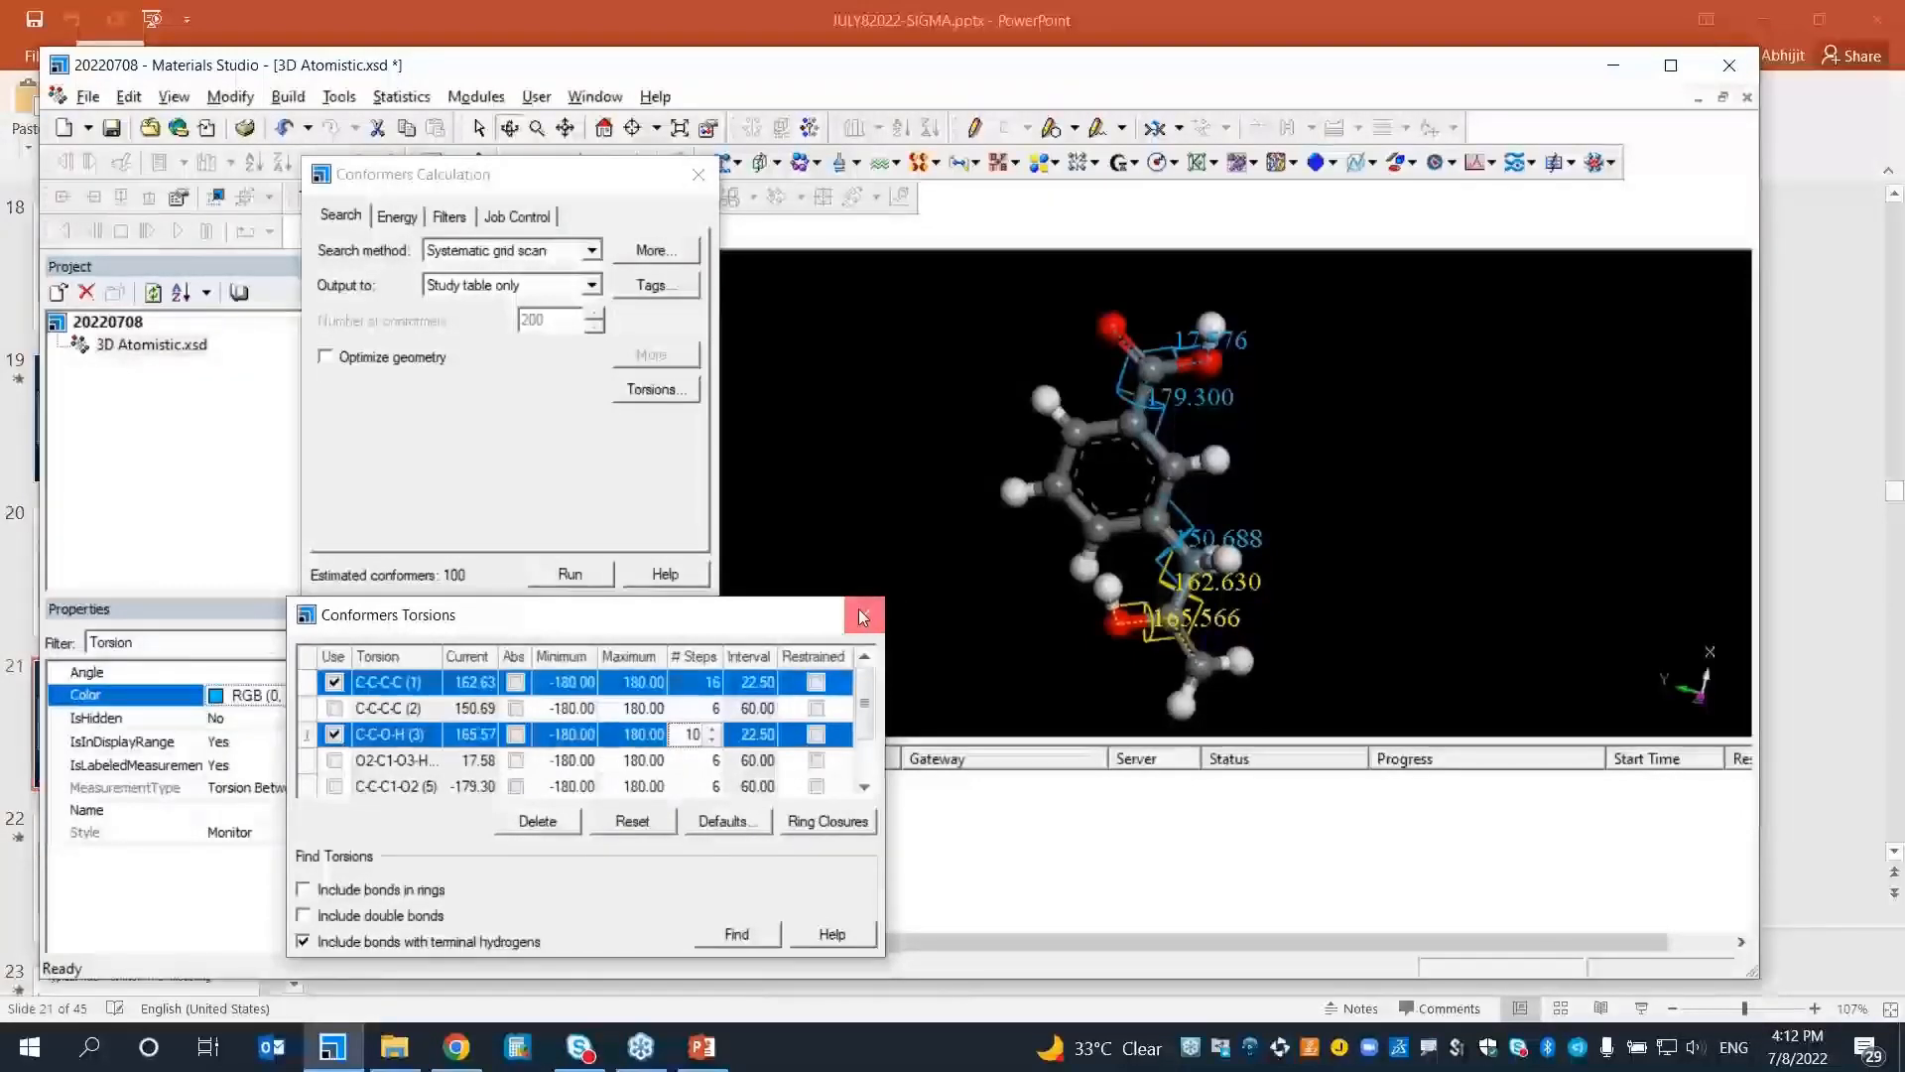
pyautogui.click(862, 616)
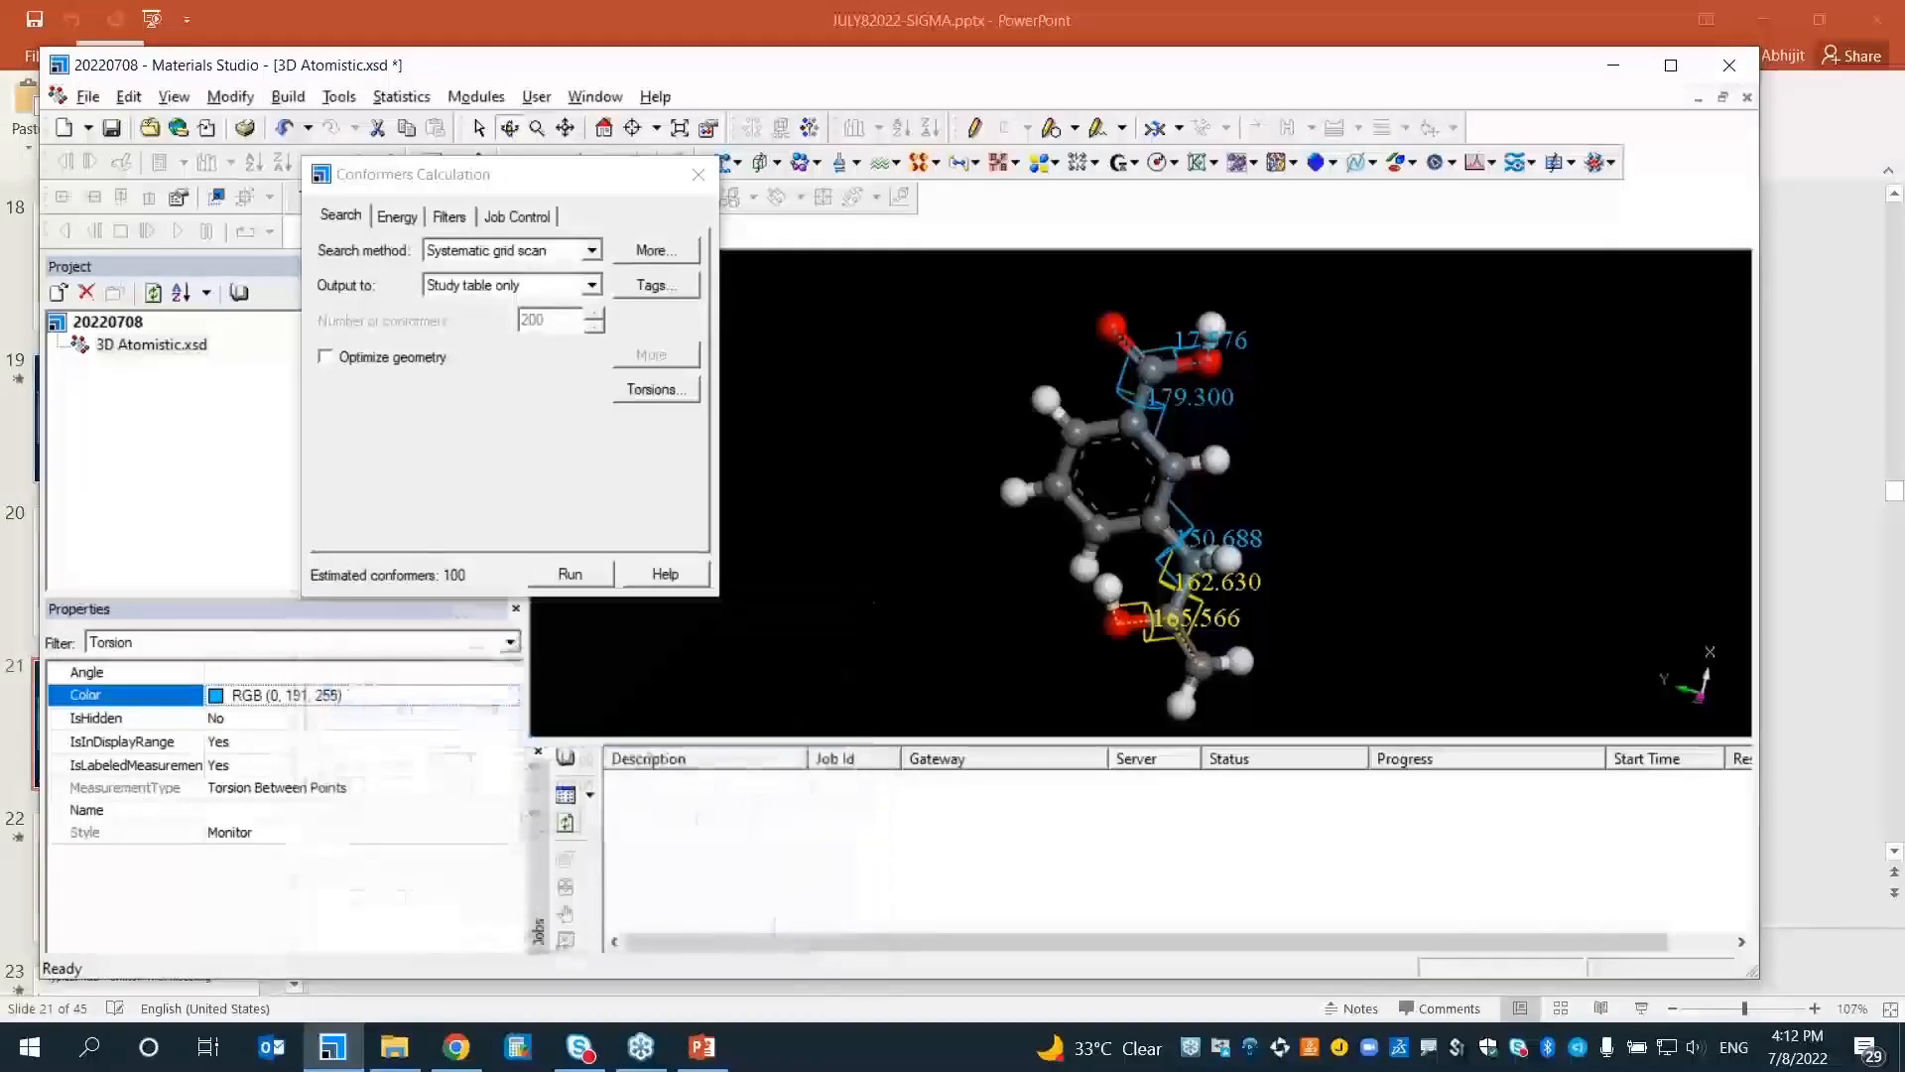
# Set the conformer calculation's forcefield to COMPASSIII and enable the Energy filter
pyautogui.click(395, 218)
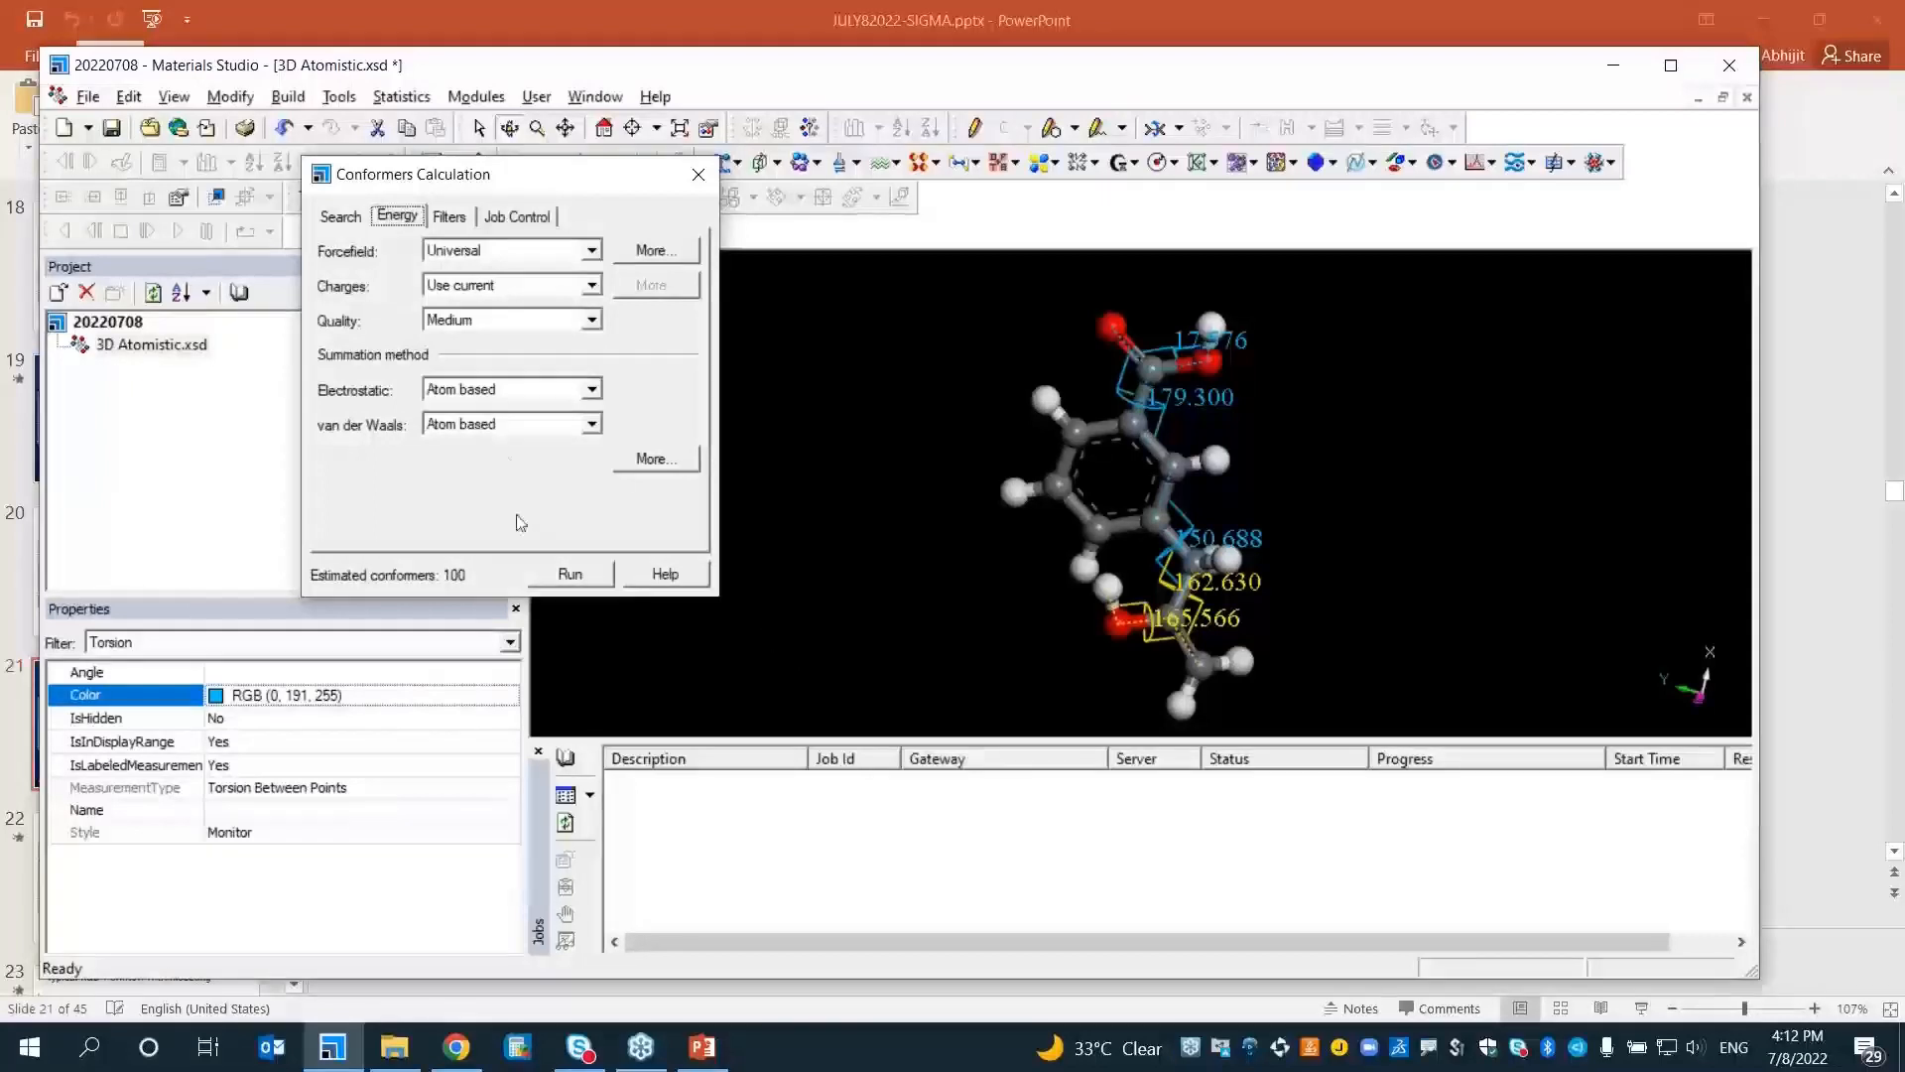
pyautogui.click(592, 254)
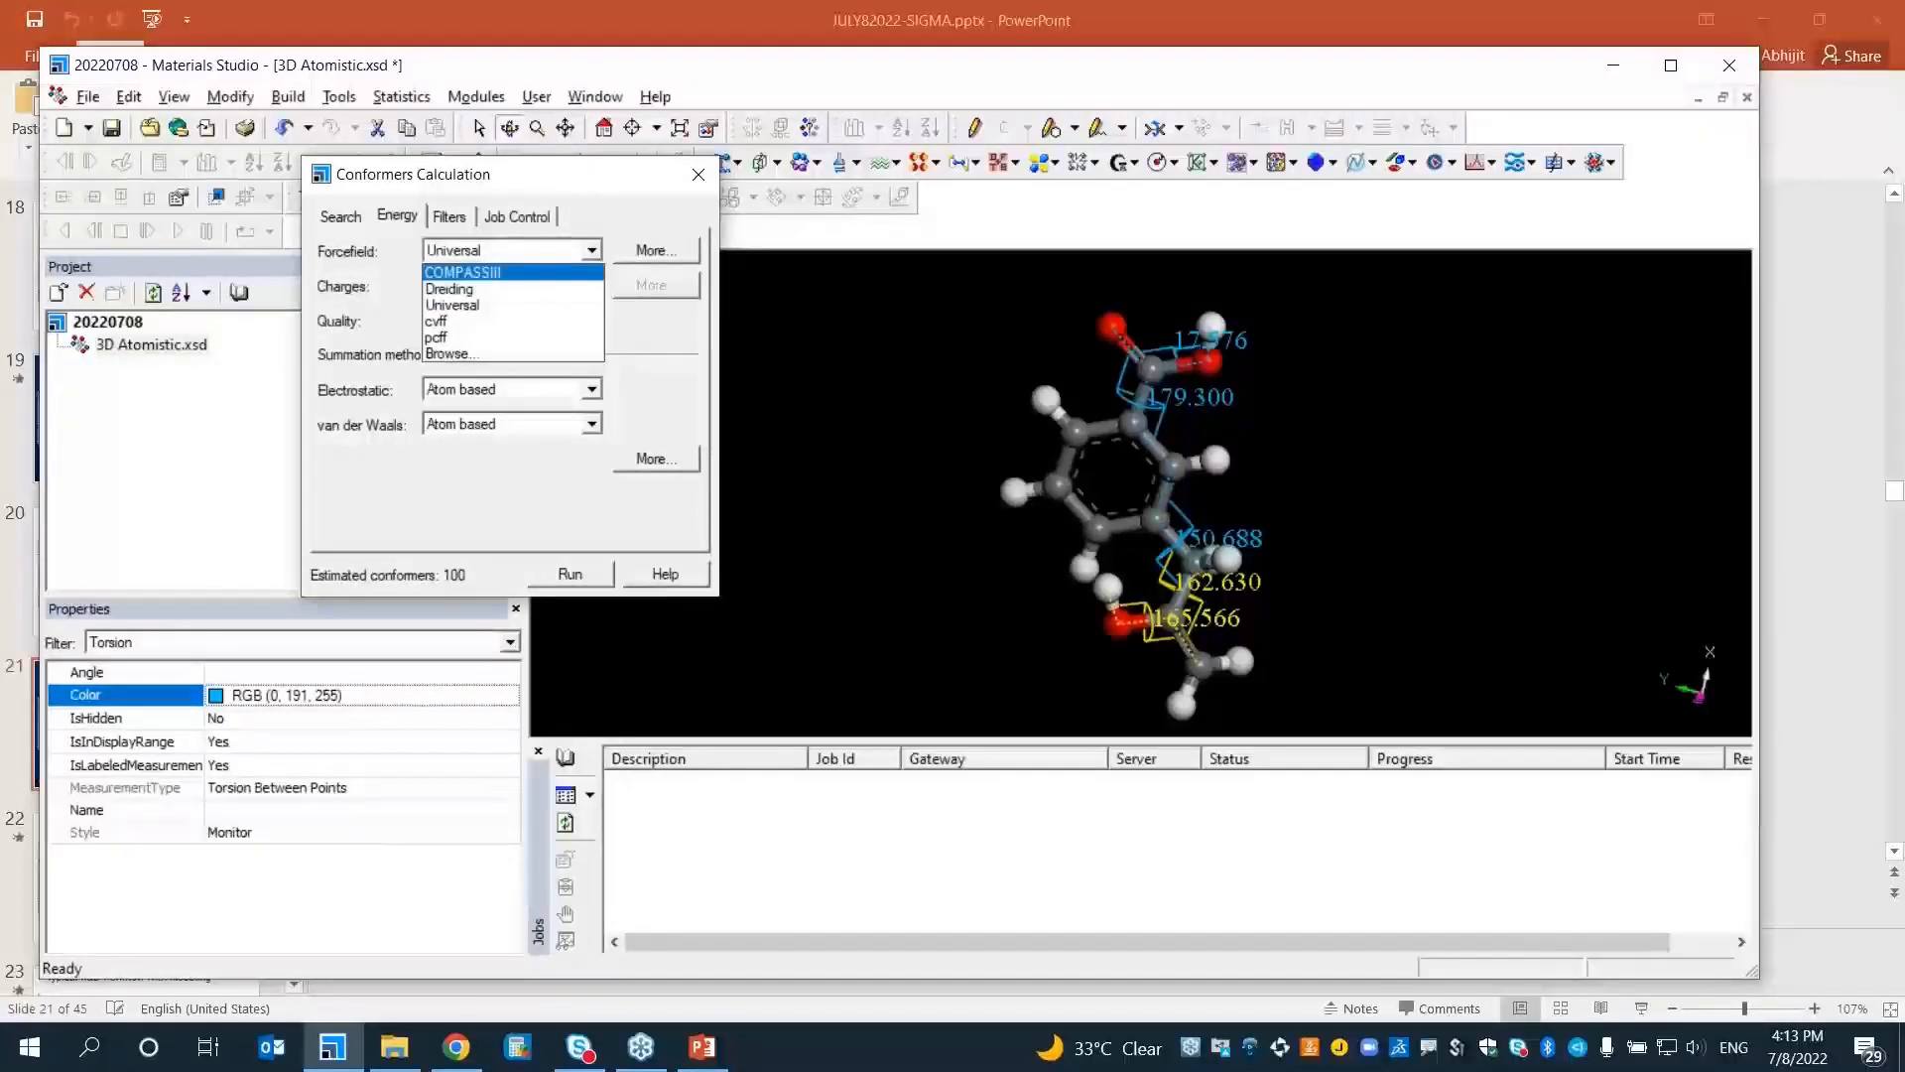
pyautogui.click(468, 273)
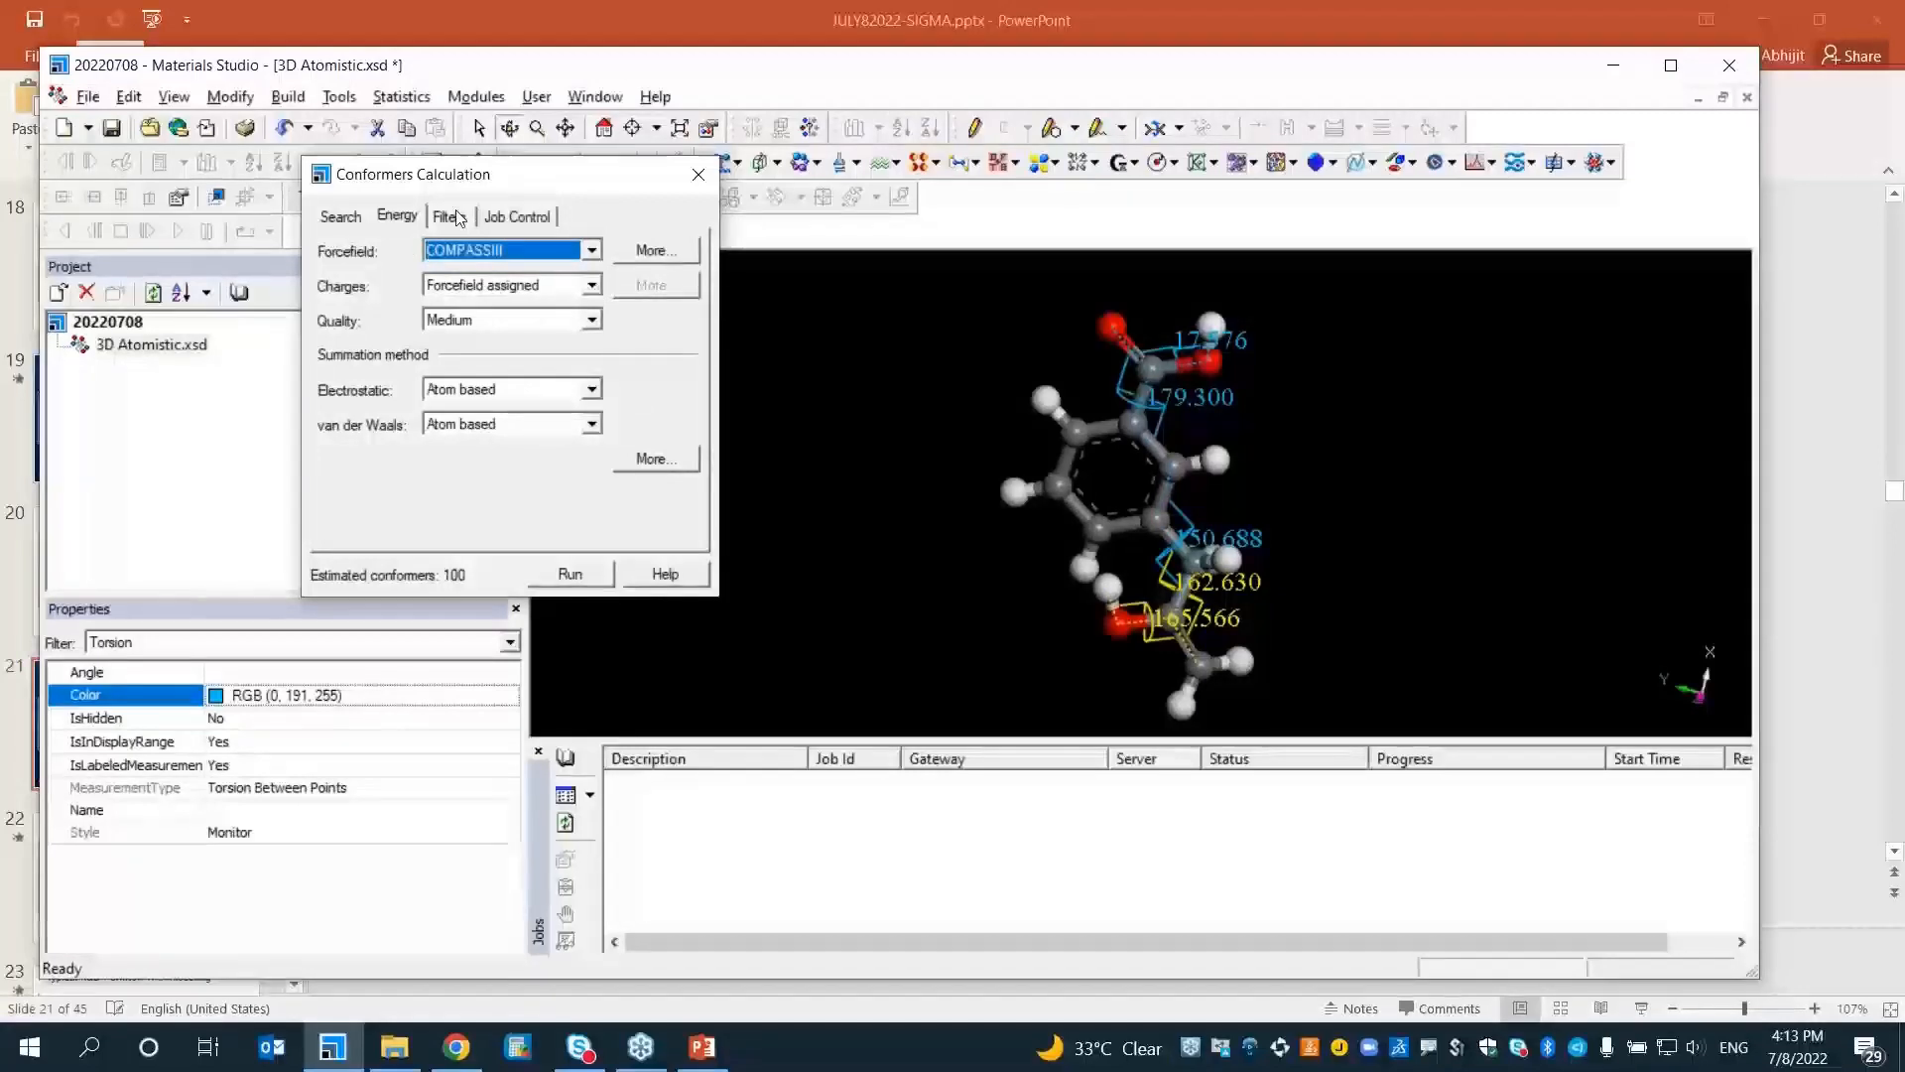
pyautogui.click(451, 216)
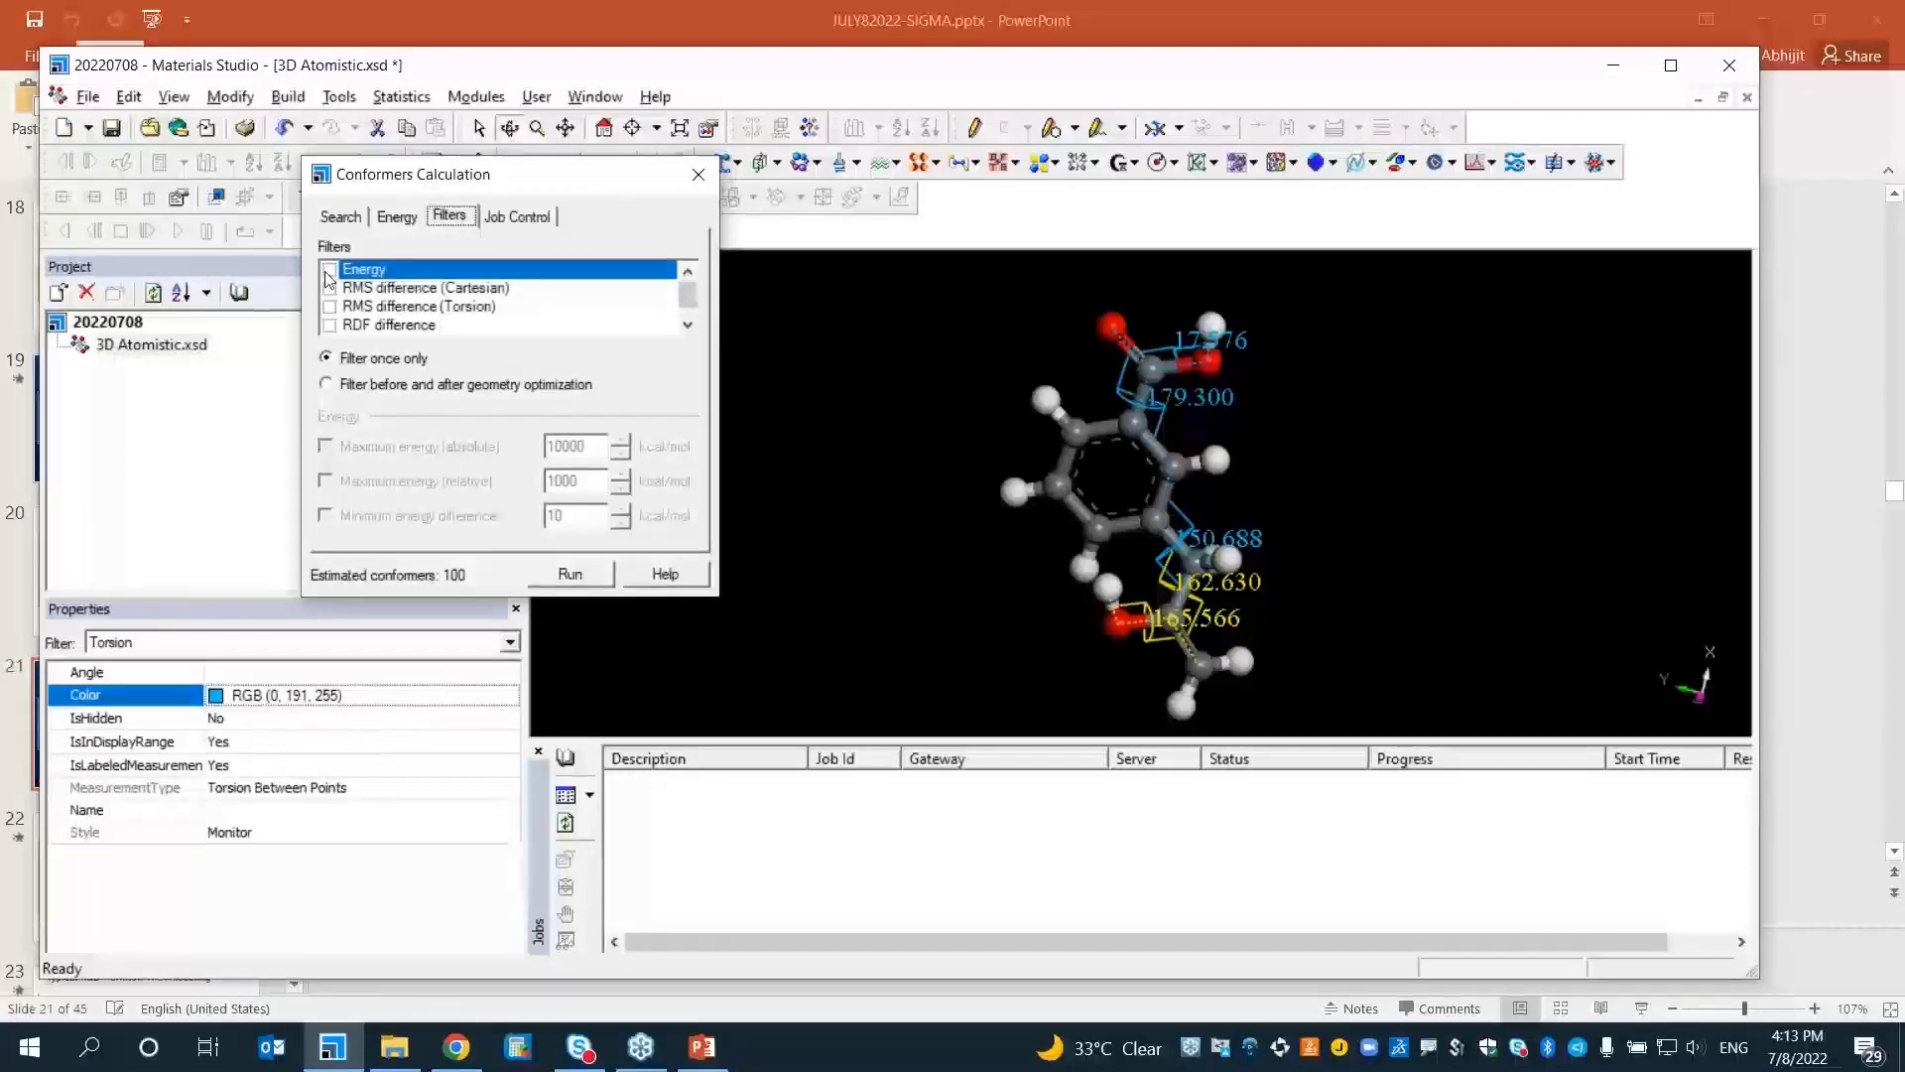
pyautogui.click(328, 270)
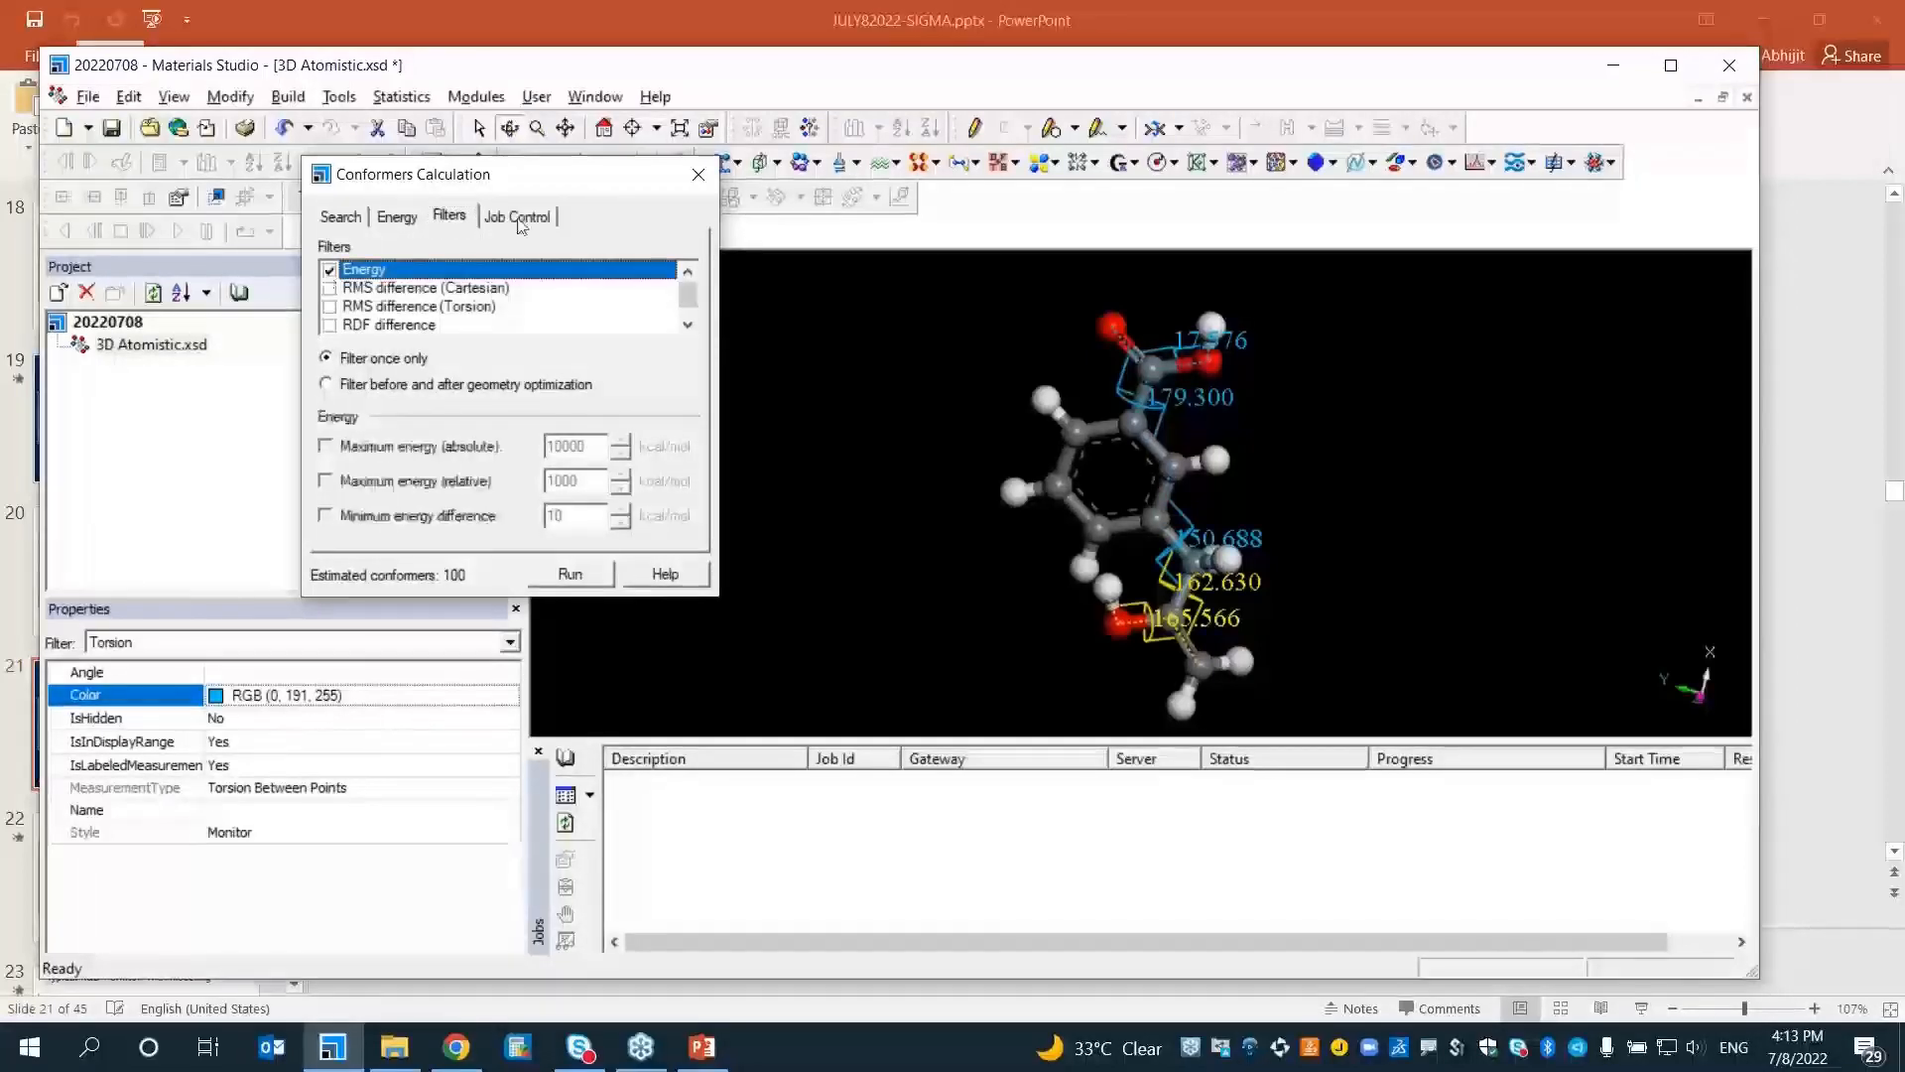
# Run the conformer calculation on My Computer and widen the job list's Description column to check the job's status and progress
pyautogui.click(517, 217)
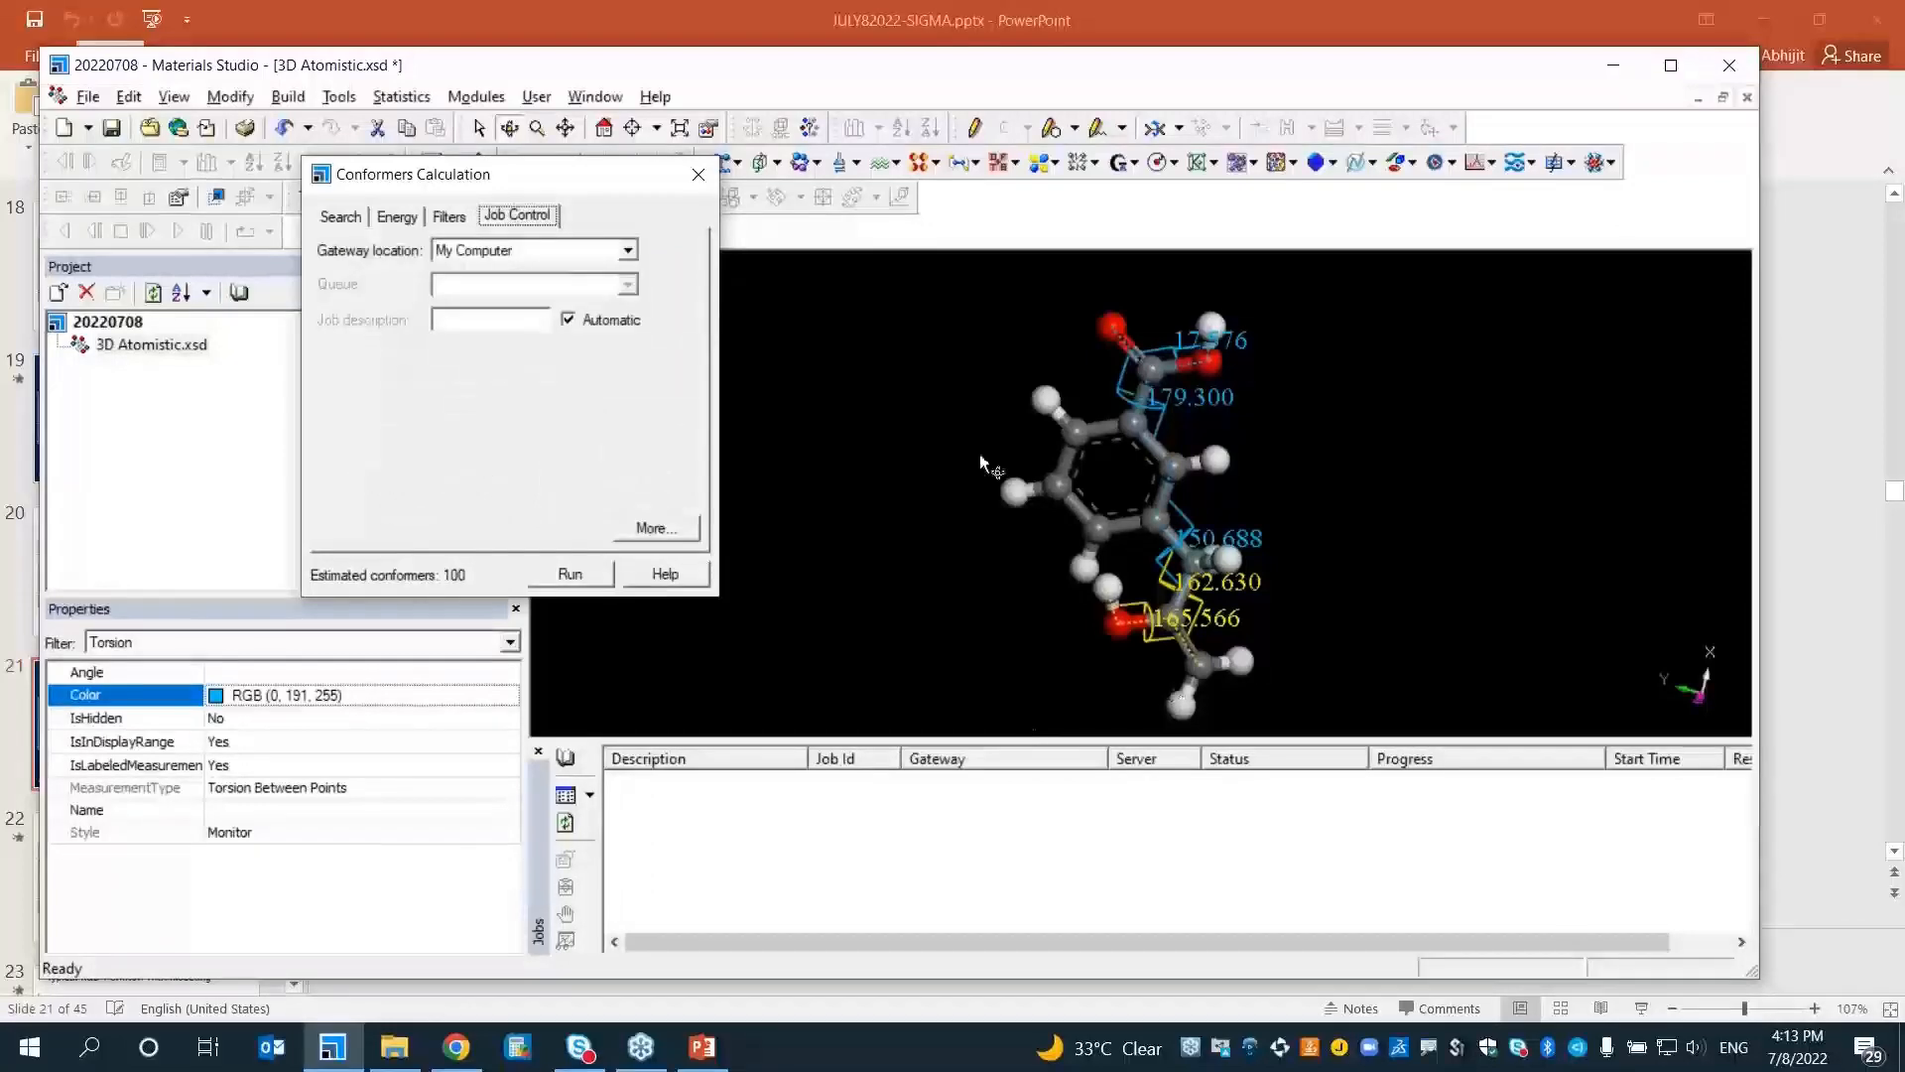
pyautogui.click(569, 577)
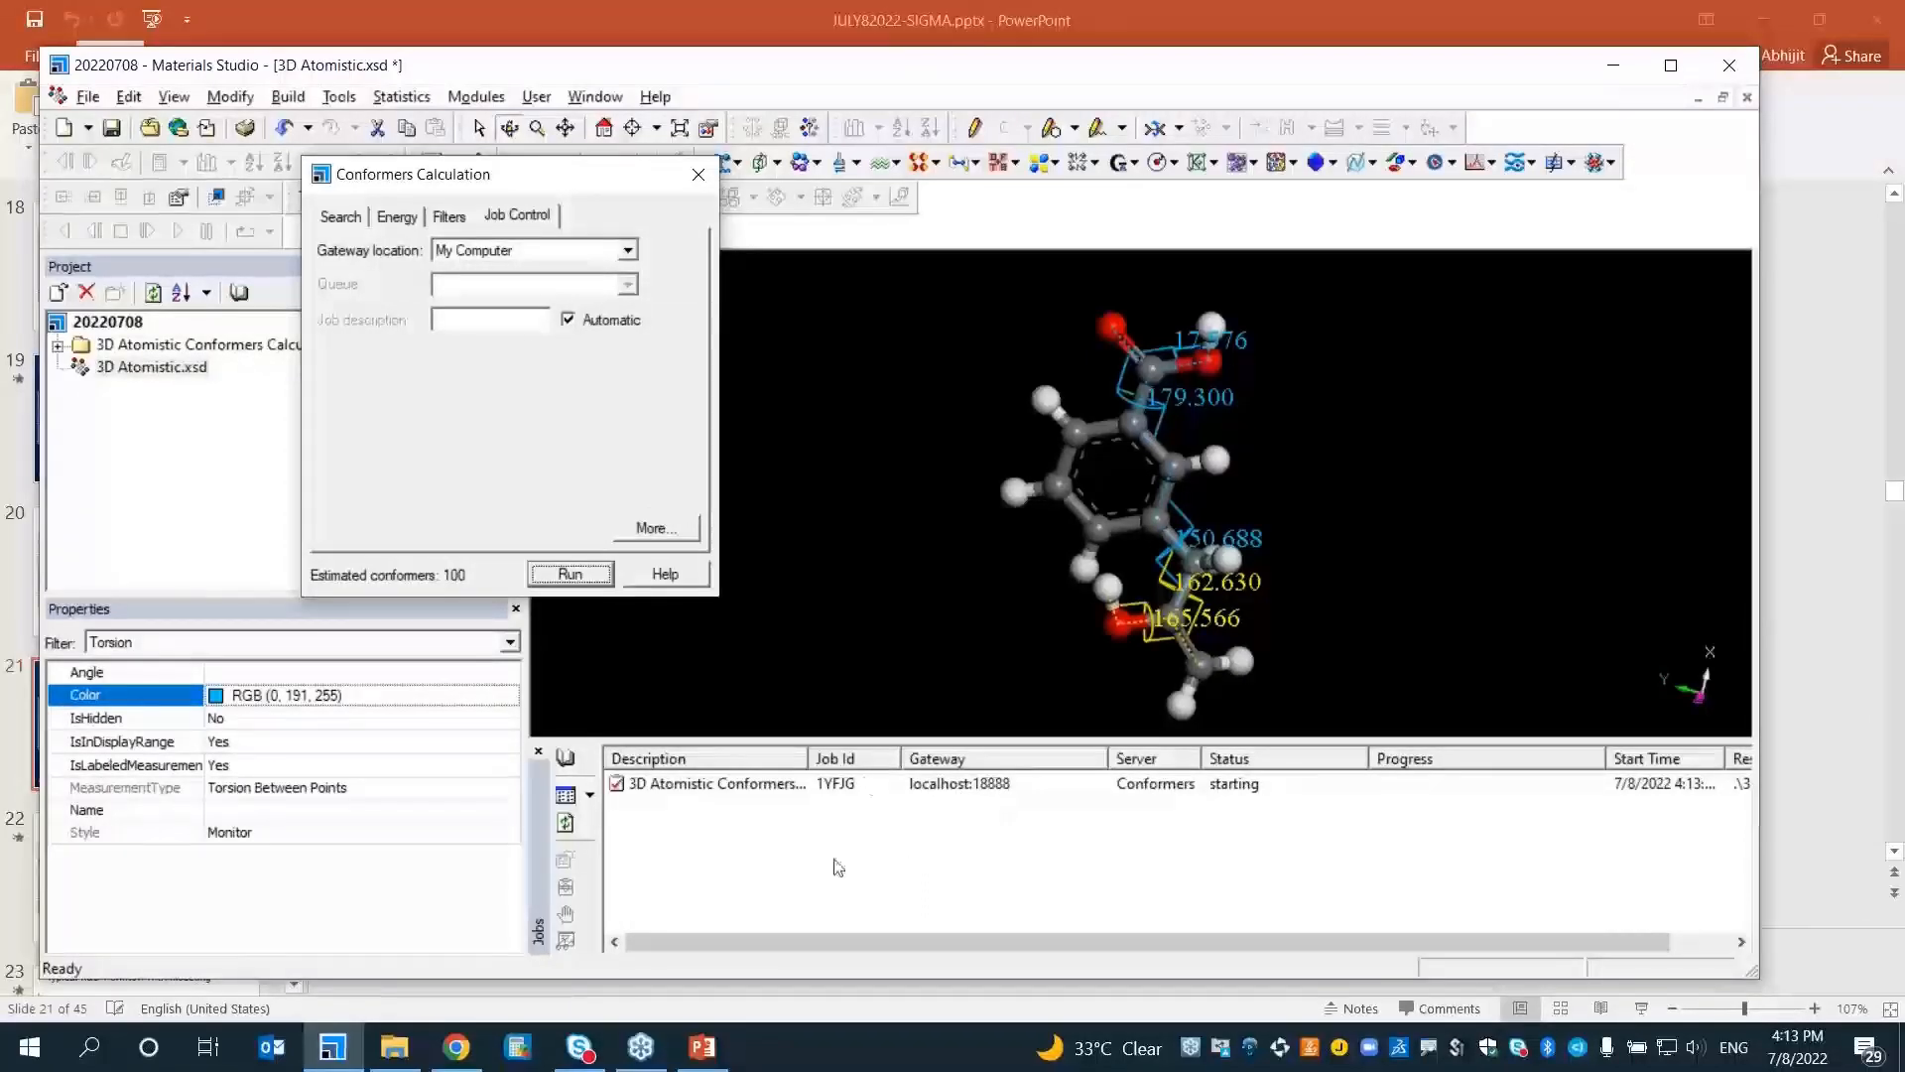
pyautogui.click(809, 757)
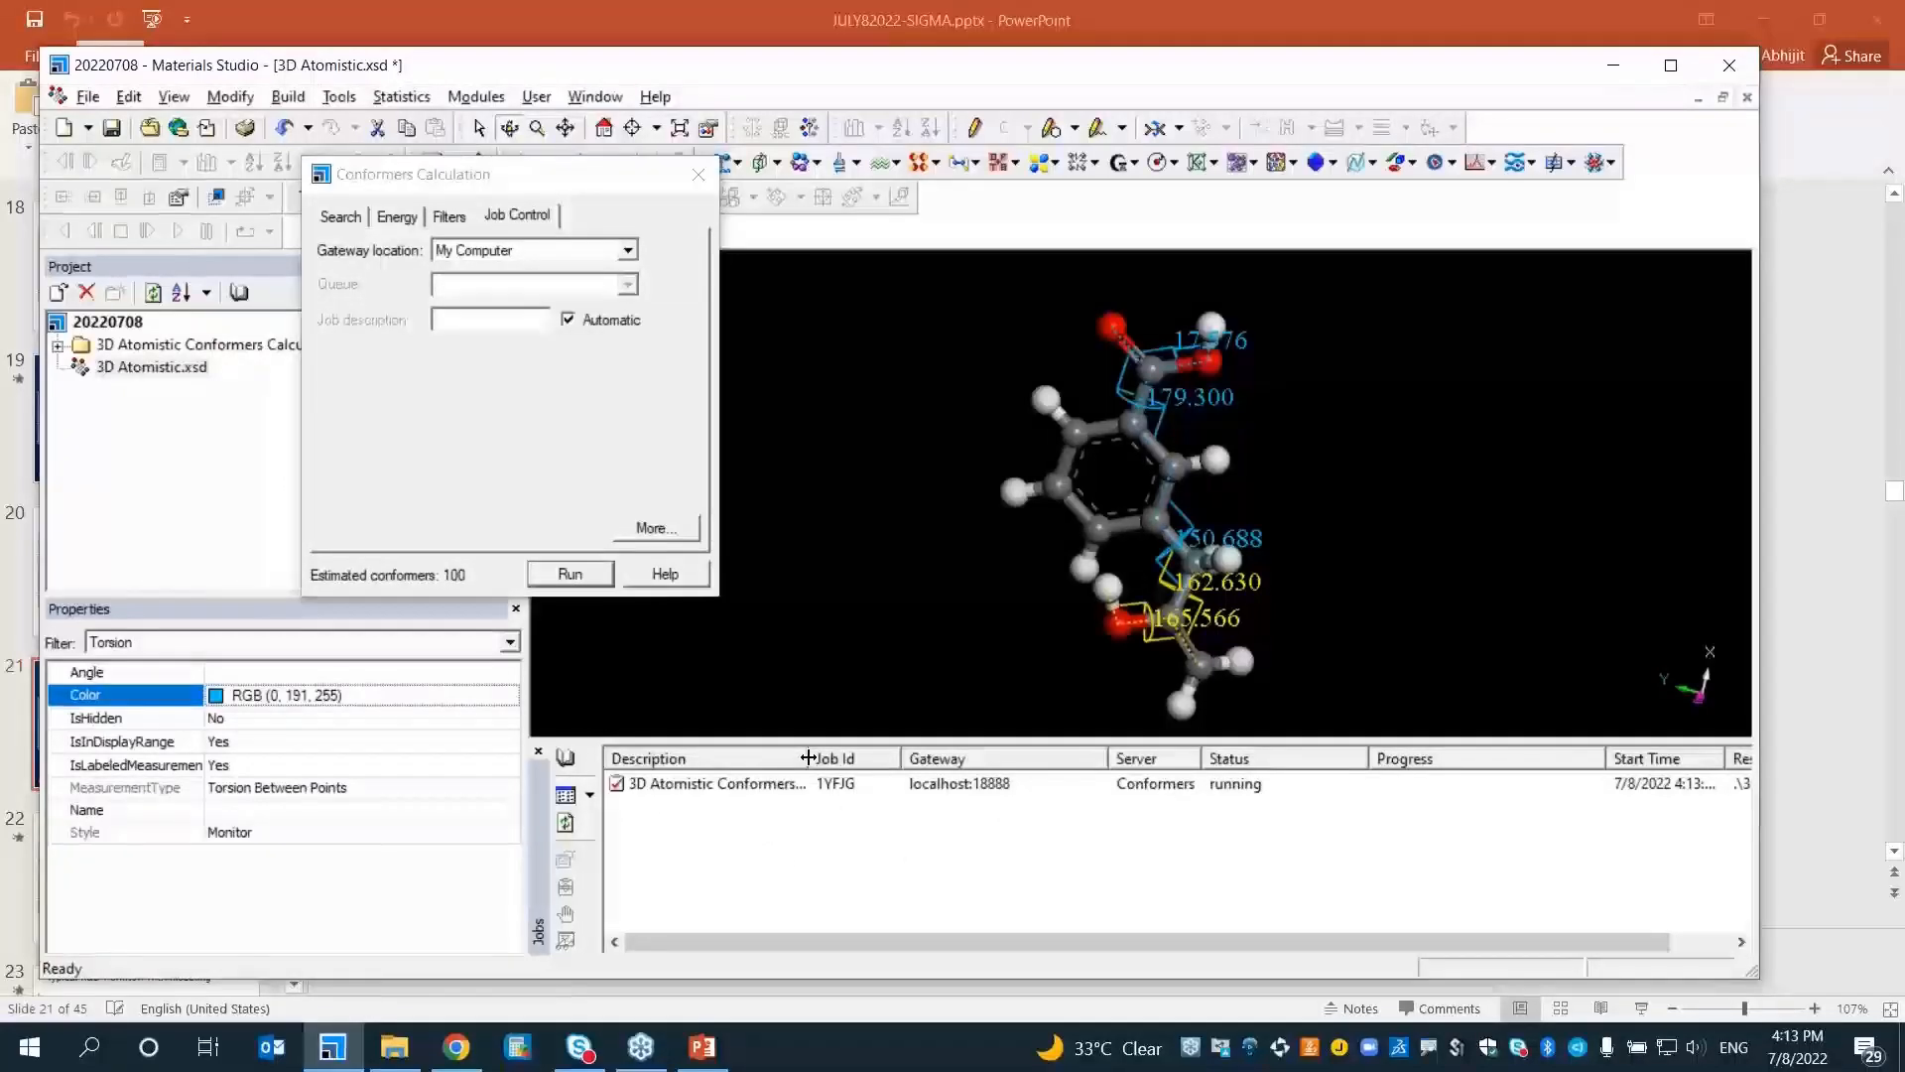
pyautogui.moveTo(809, 757); pyautogui.dragTo(927, 760)
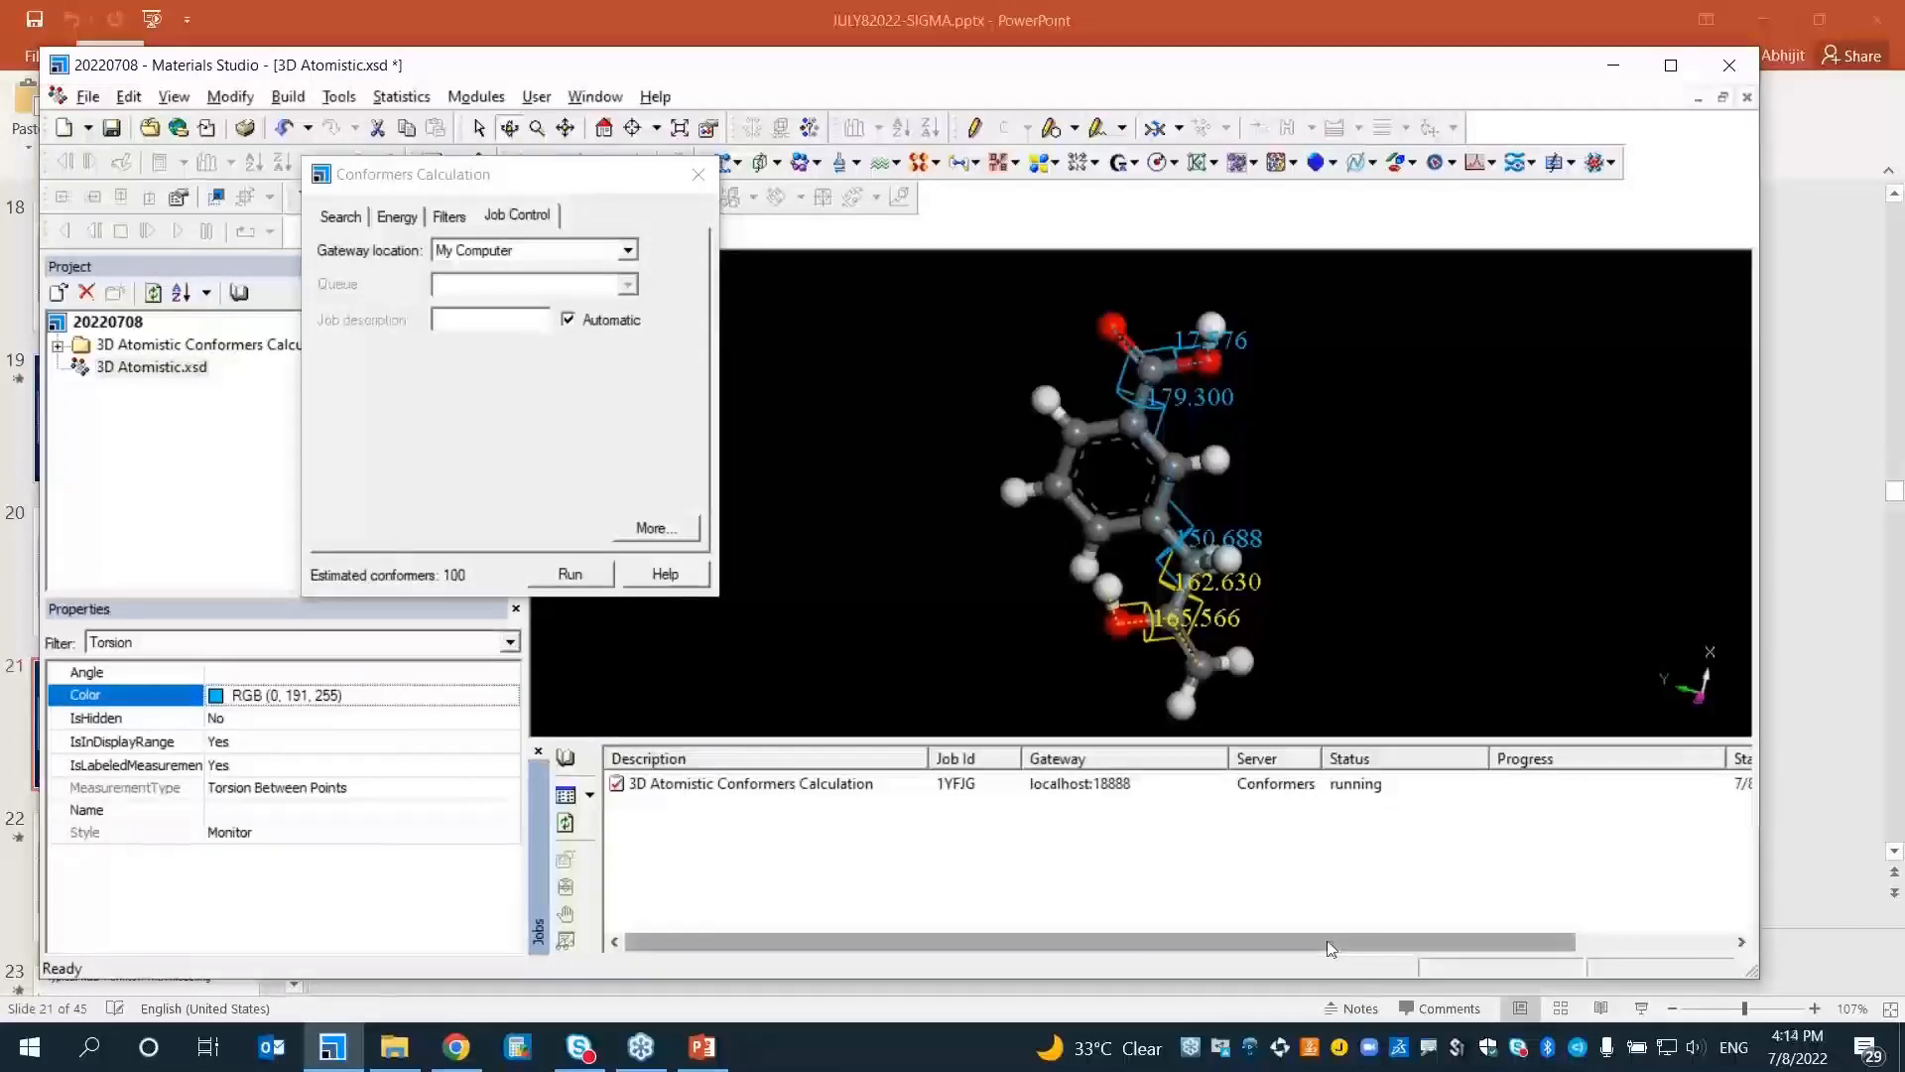
pyautogui.moveTo(1326, 942); pyautogui.dragTo(1329, 943)
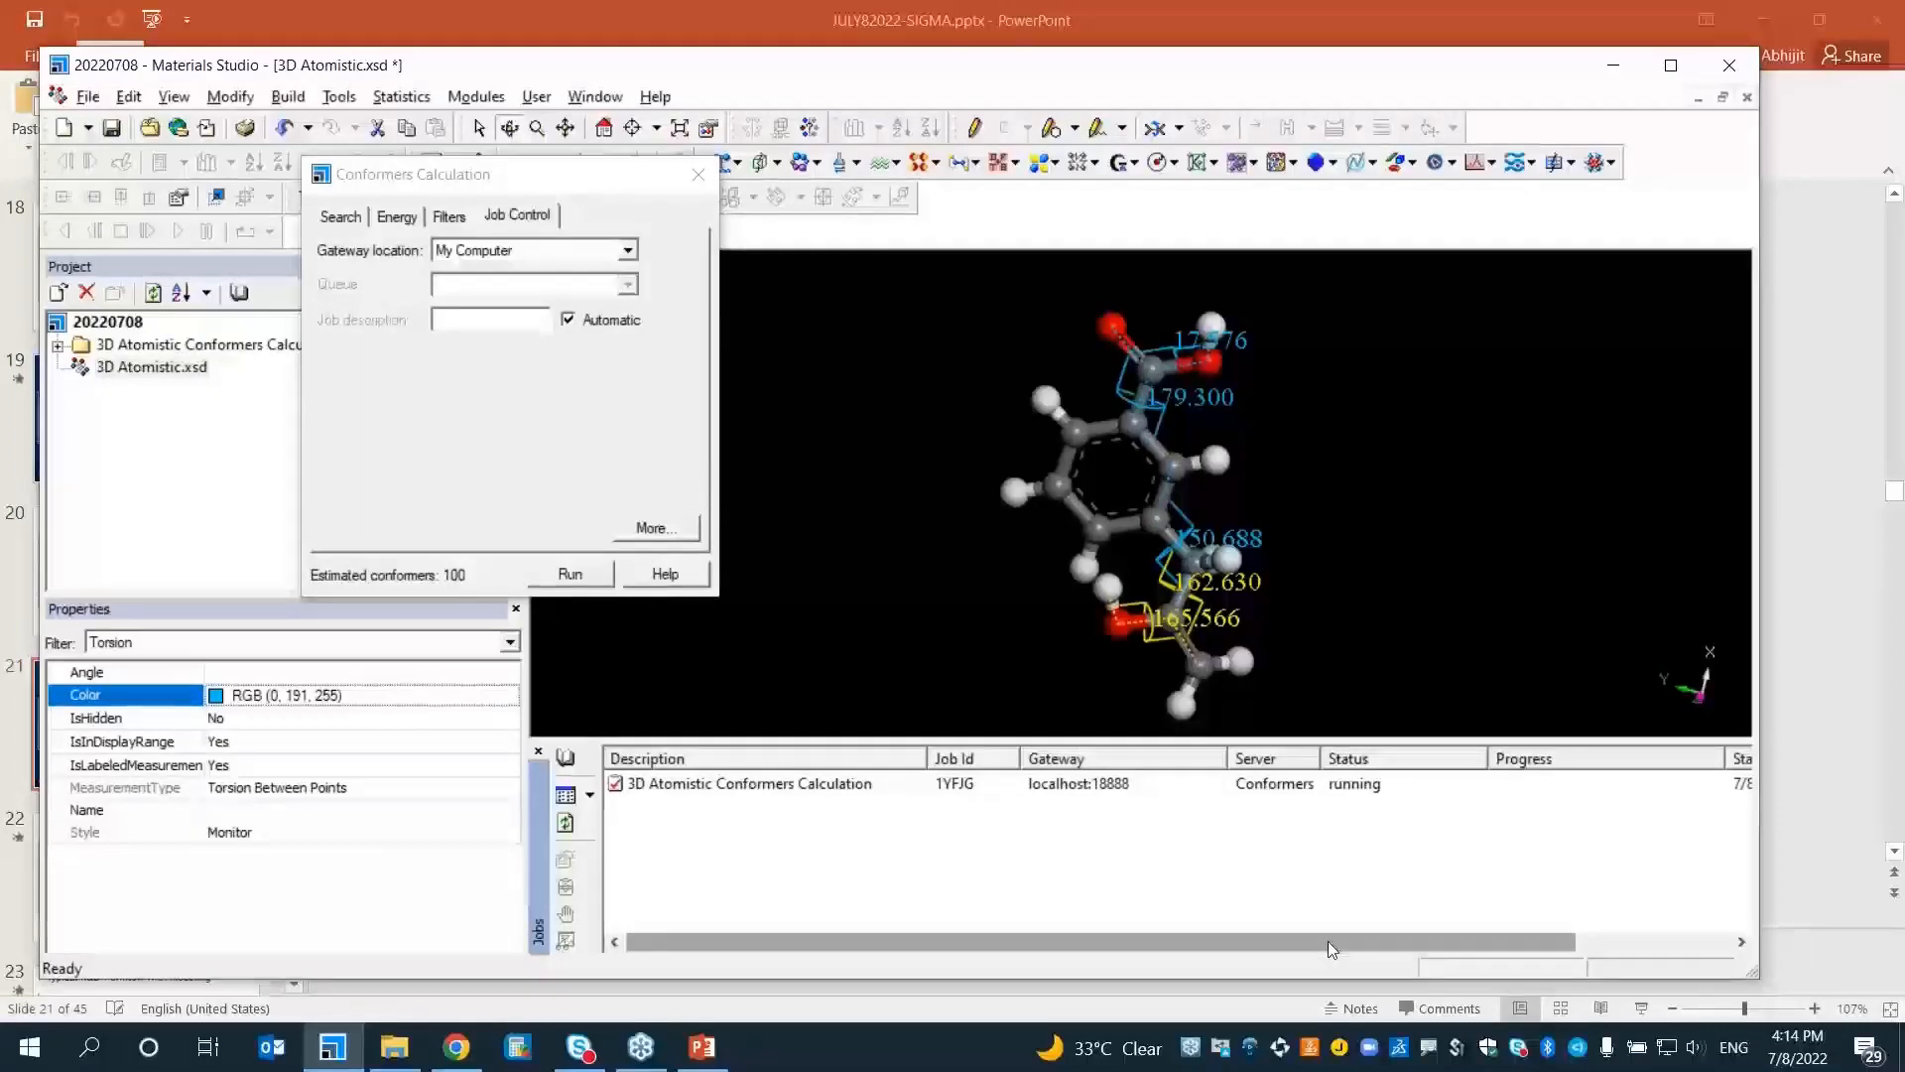
pyautogui.moveTo(1329, 947); pyautogui.dragTo(1432, 951)
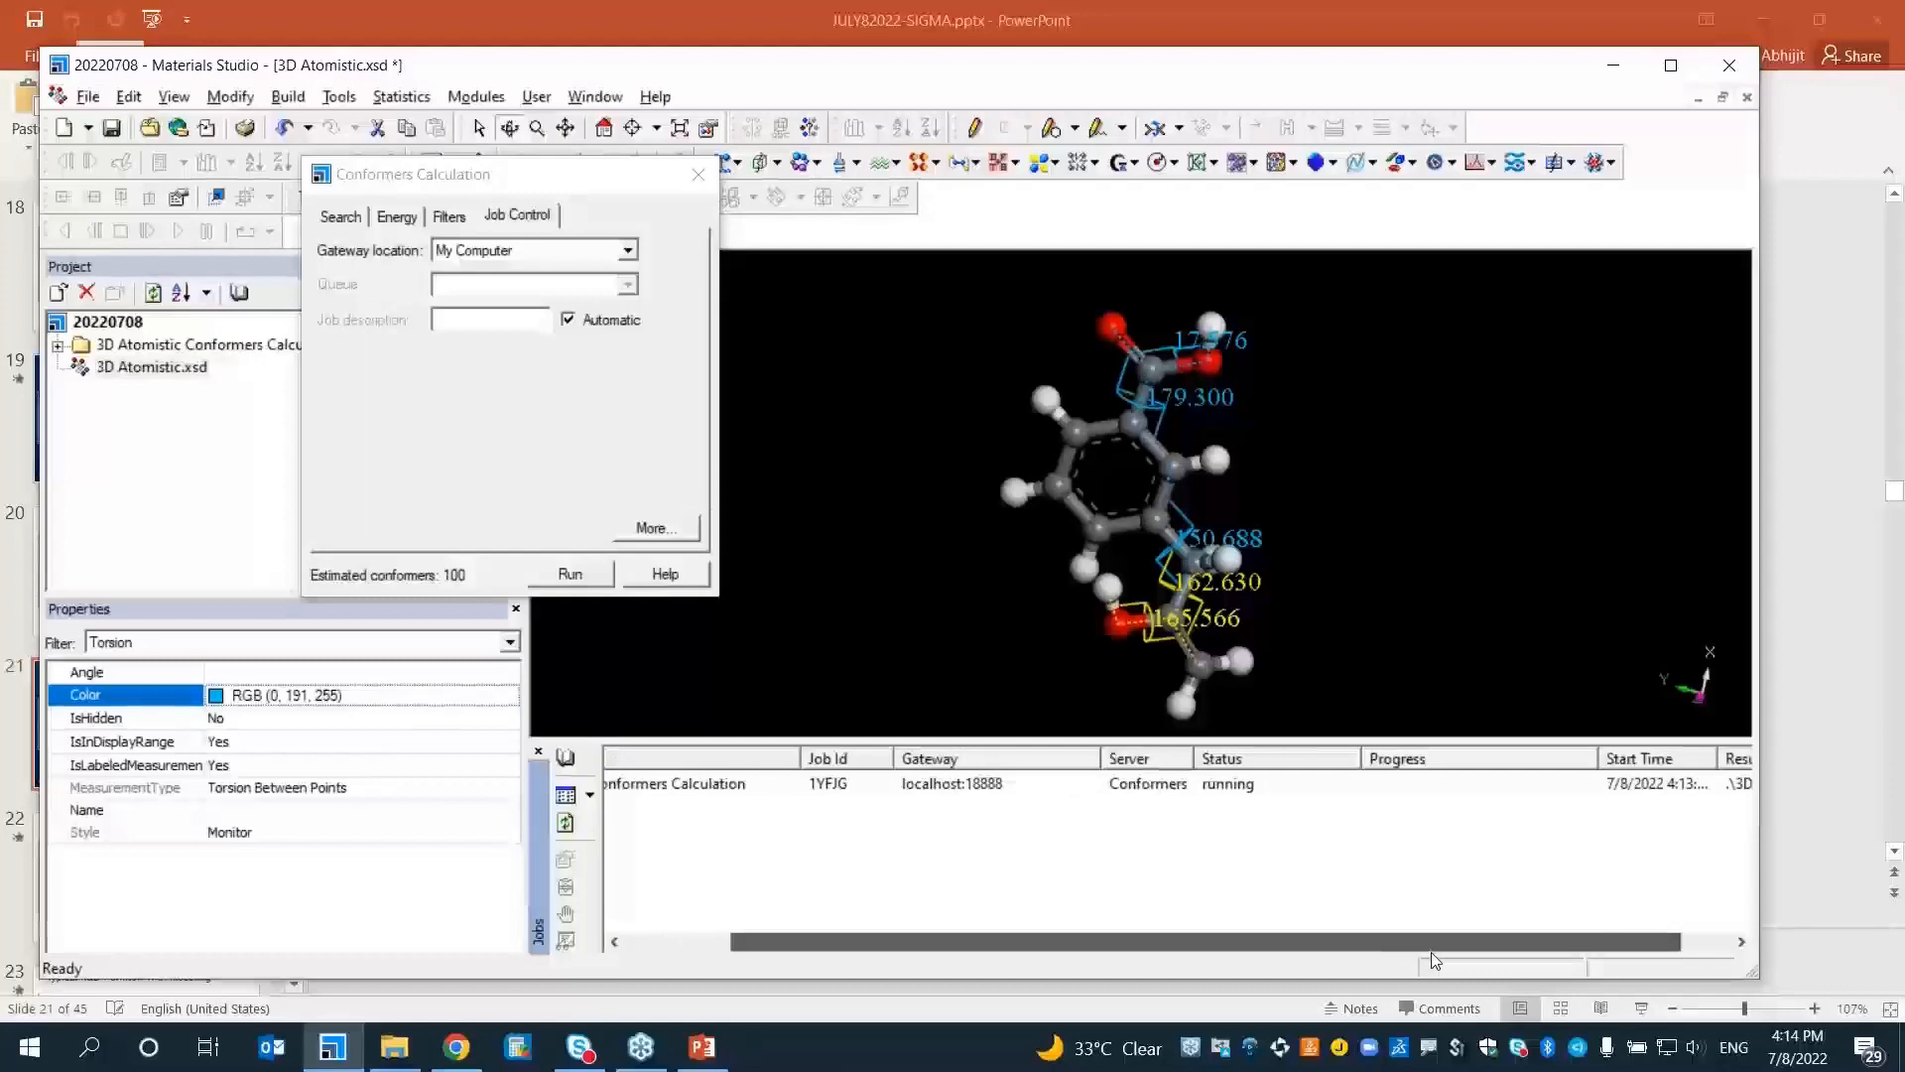
pyautogui.moveTo(1432, 959); pyautogui.dragTo(1483, 954)
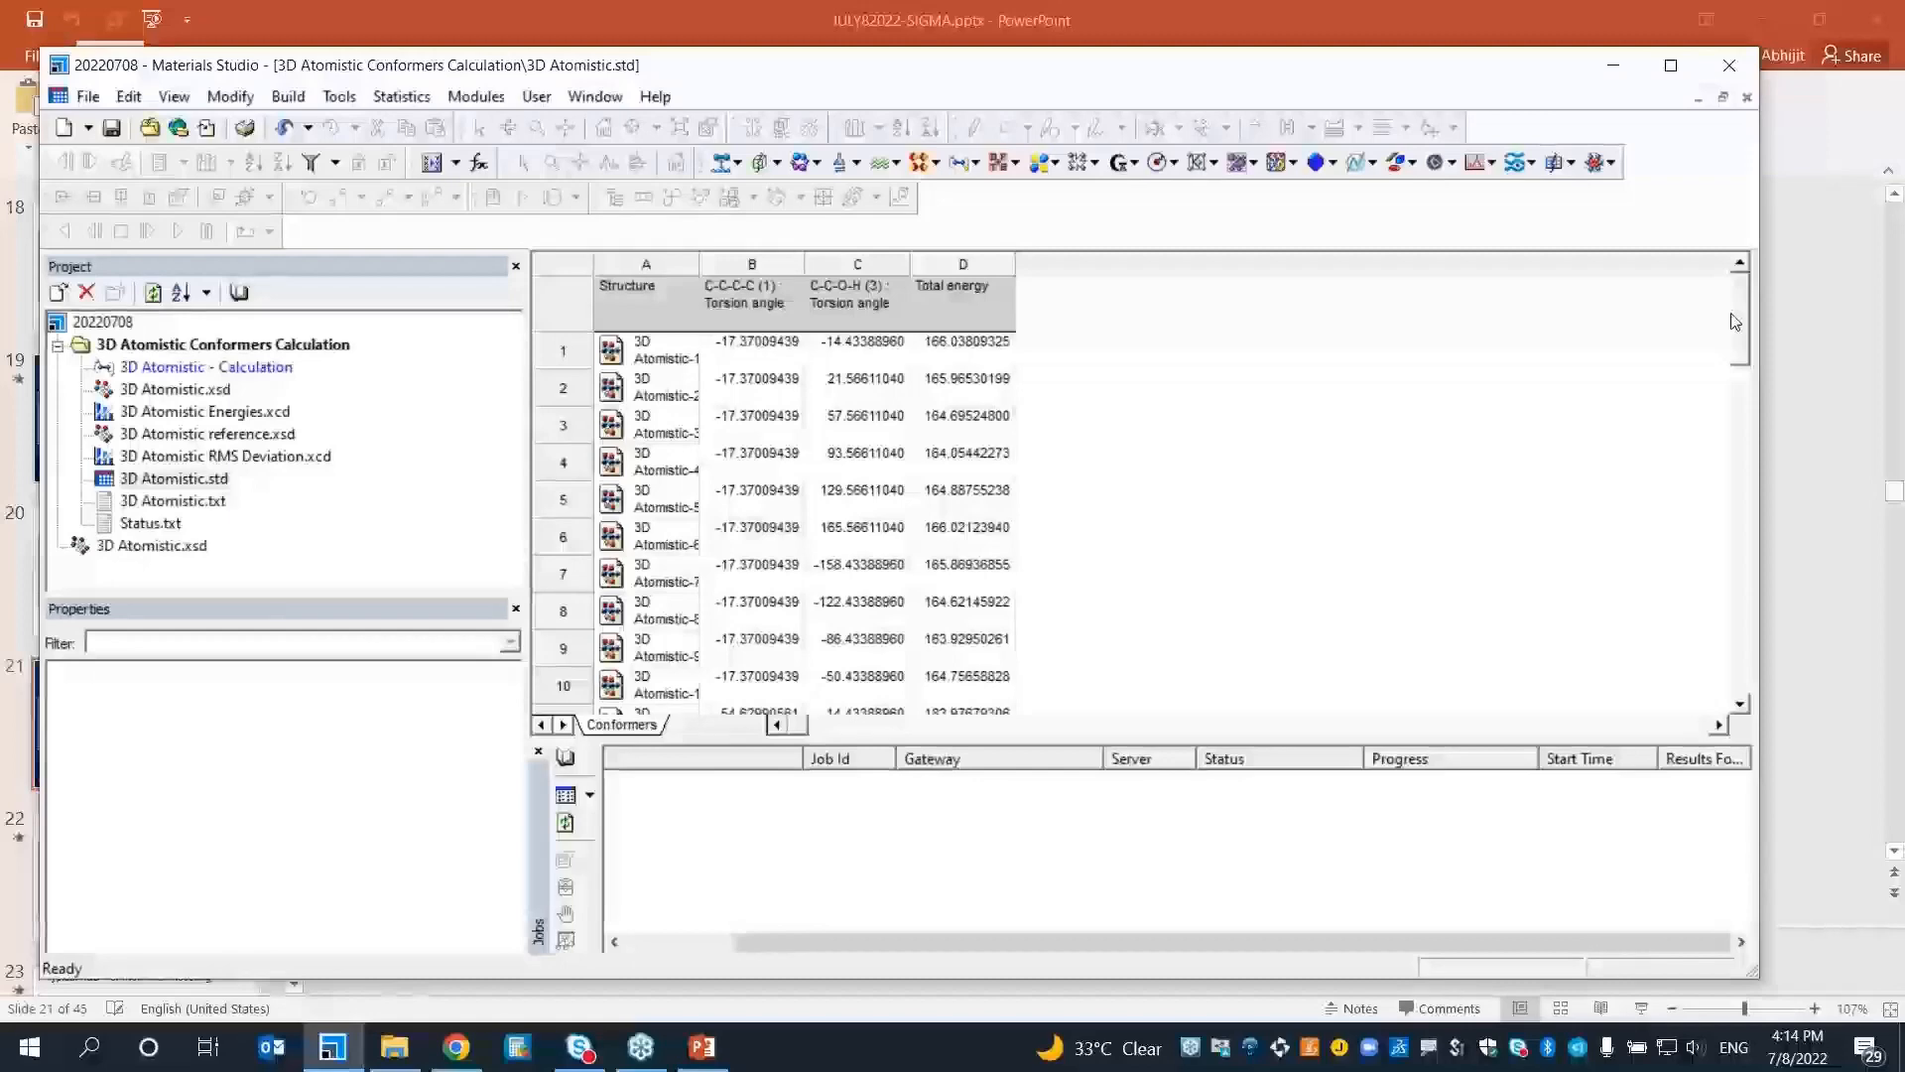
# Sort the conformer study table by Total energy in descending order and open the structure in row 87
pyautogui.click(963, 263)
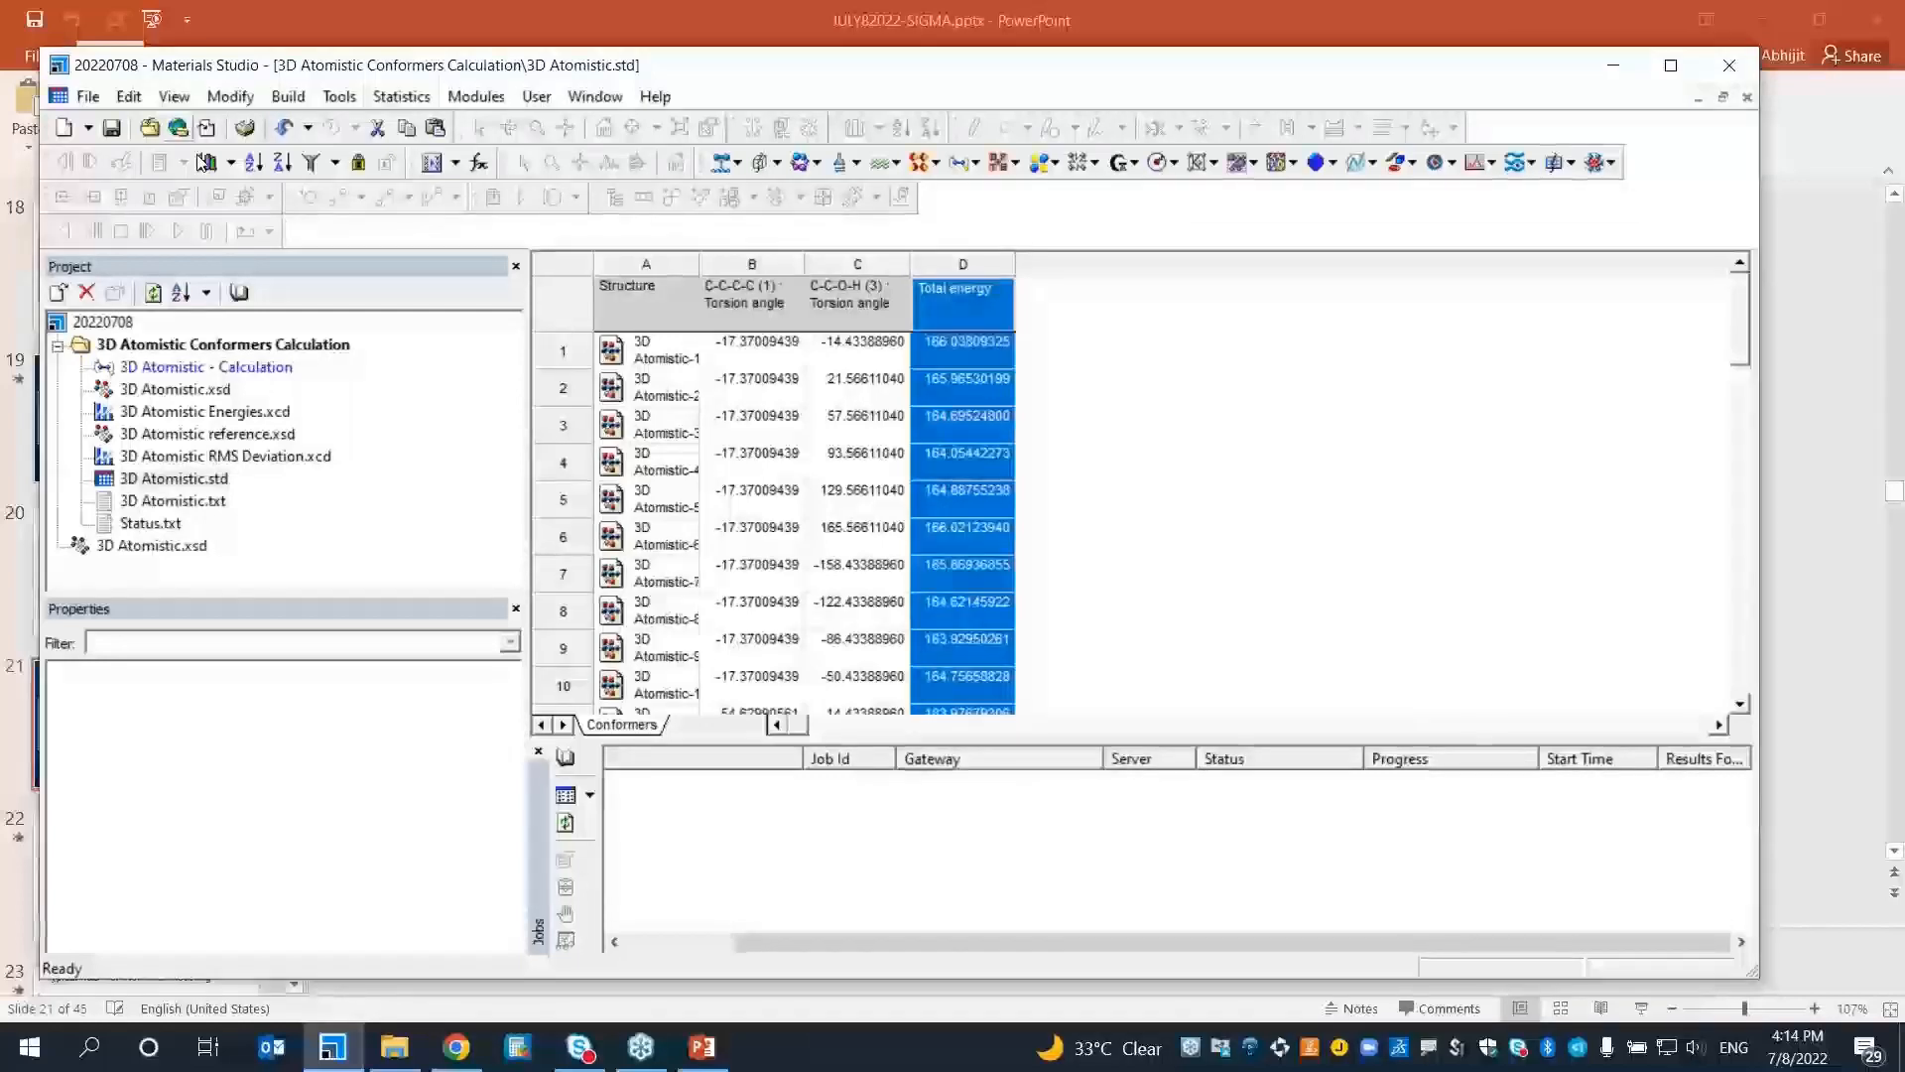
pyautogui.click(254, 162)
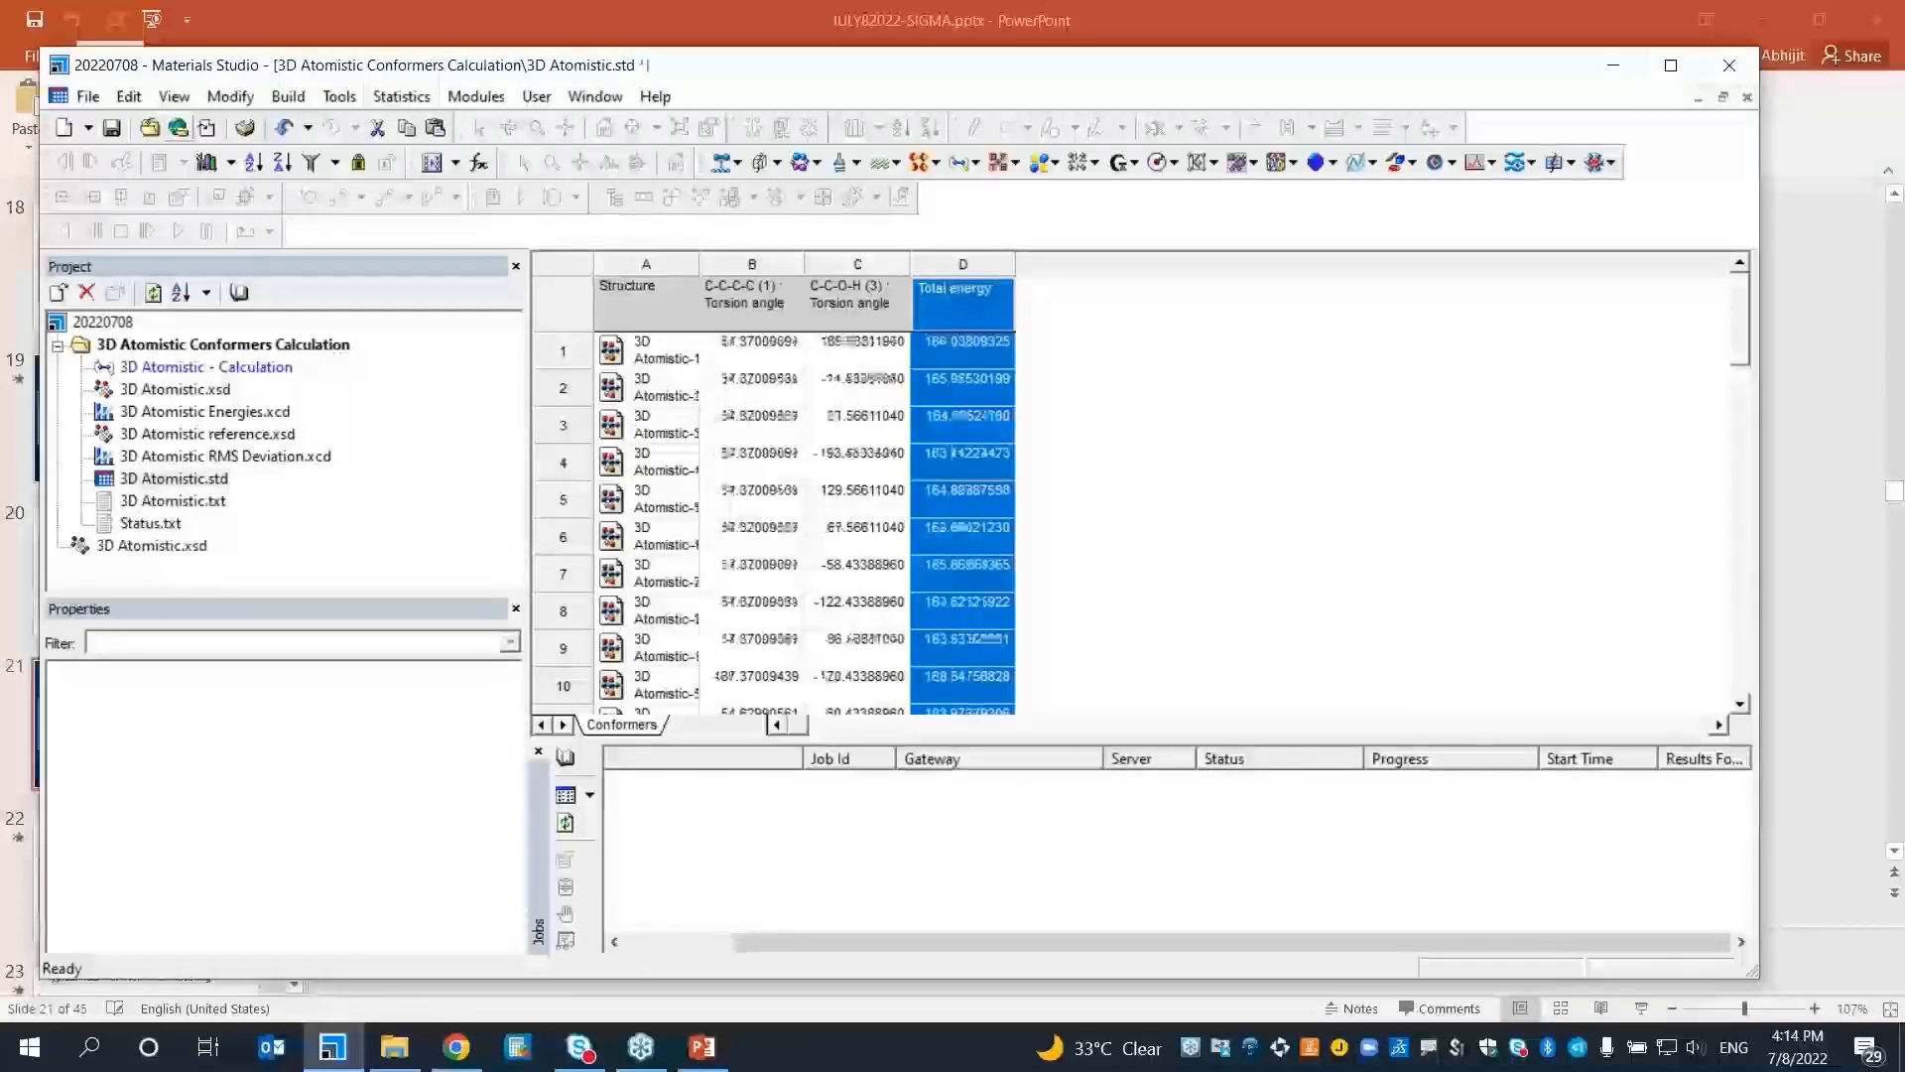
pyautogui.click(282, 162)
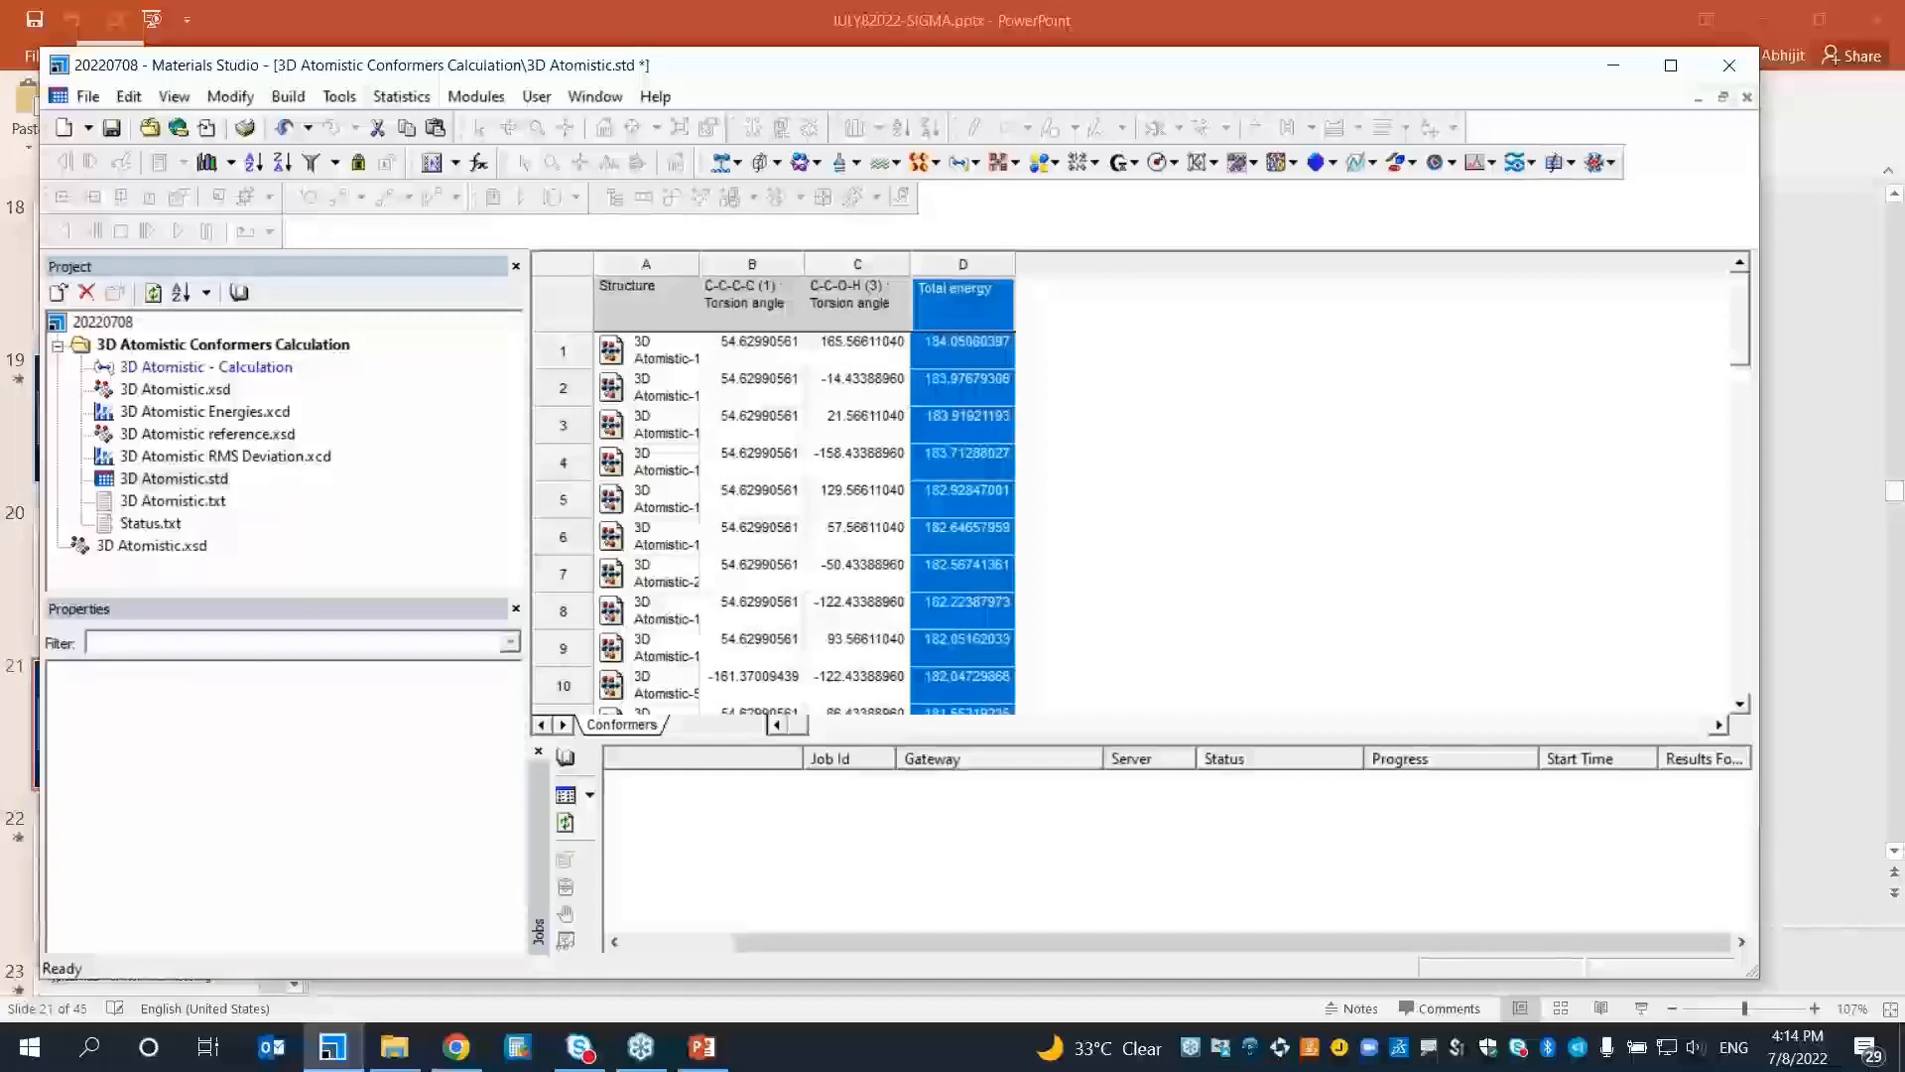
pyautogui.click(1576, 499)
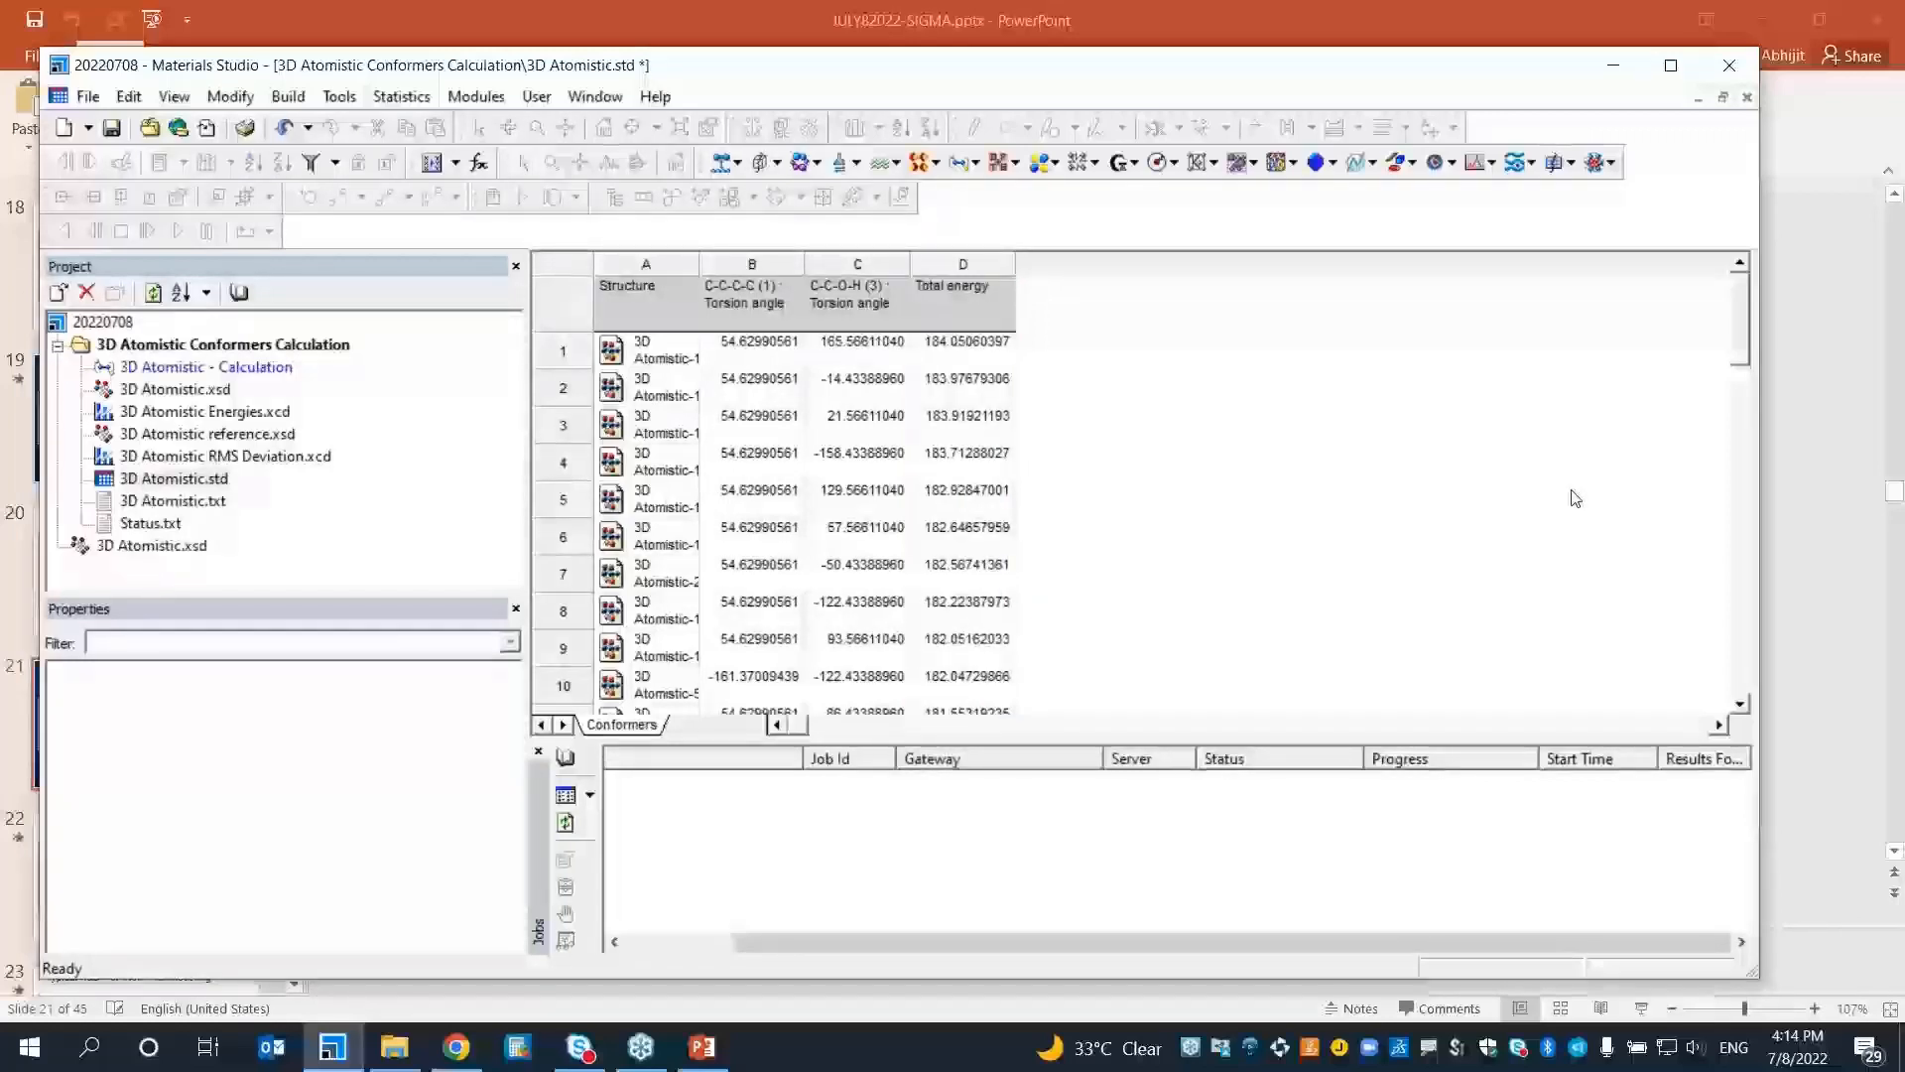
pyautogui.scroll(-20, 671, 695)
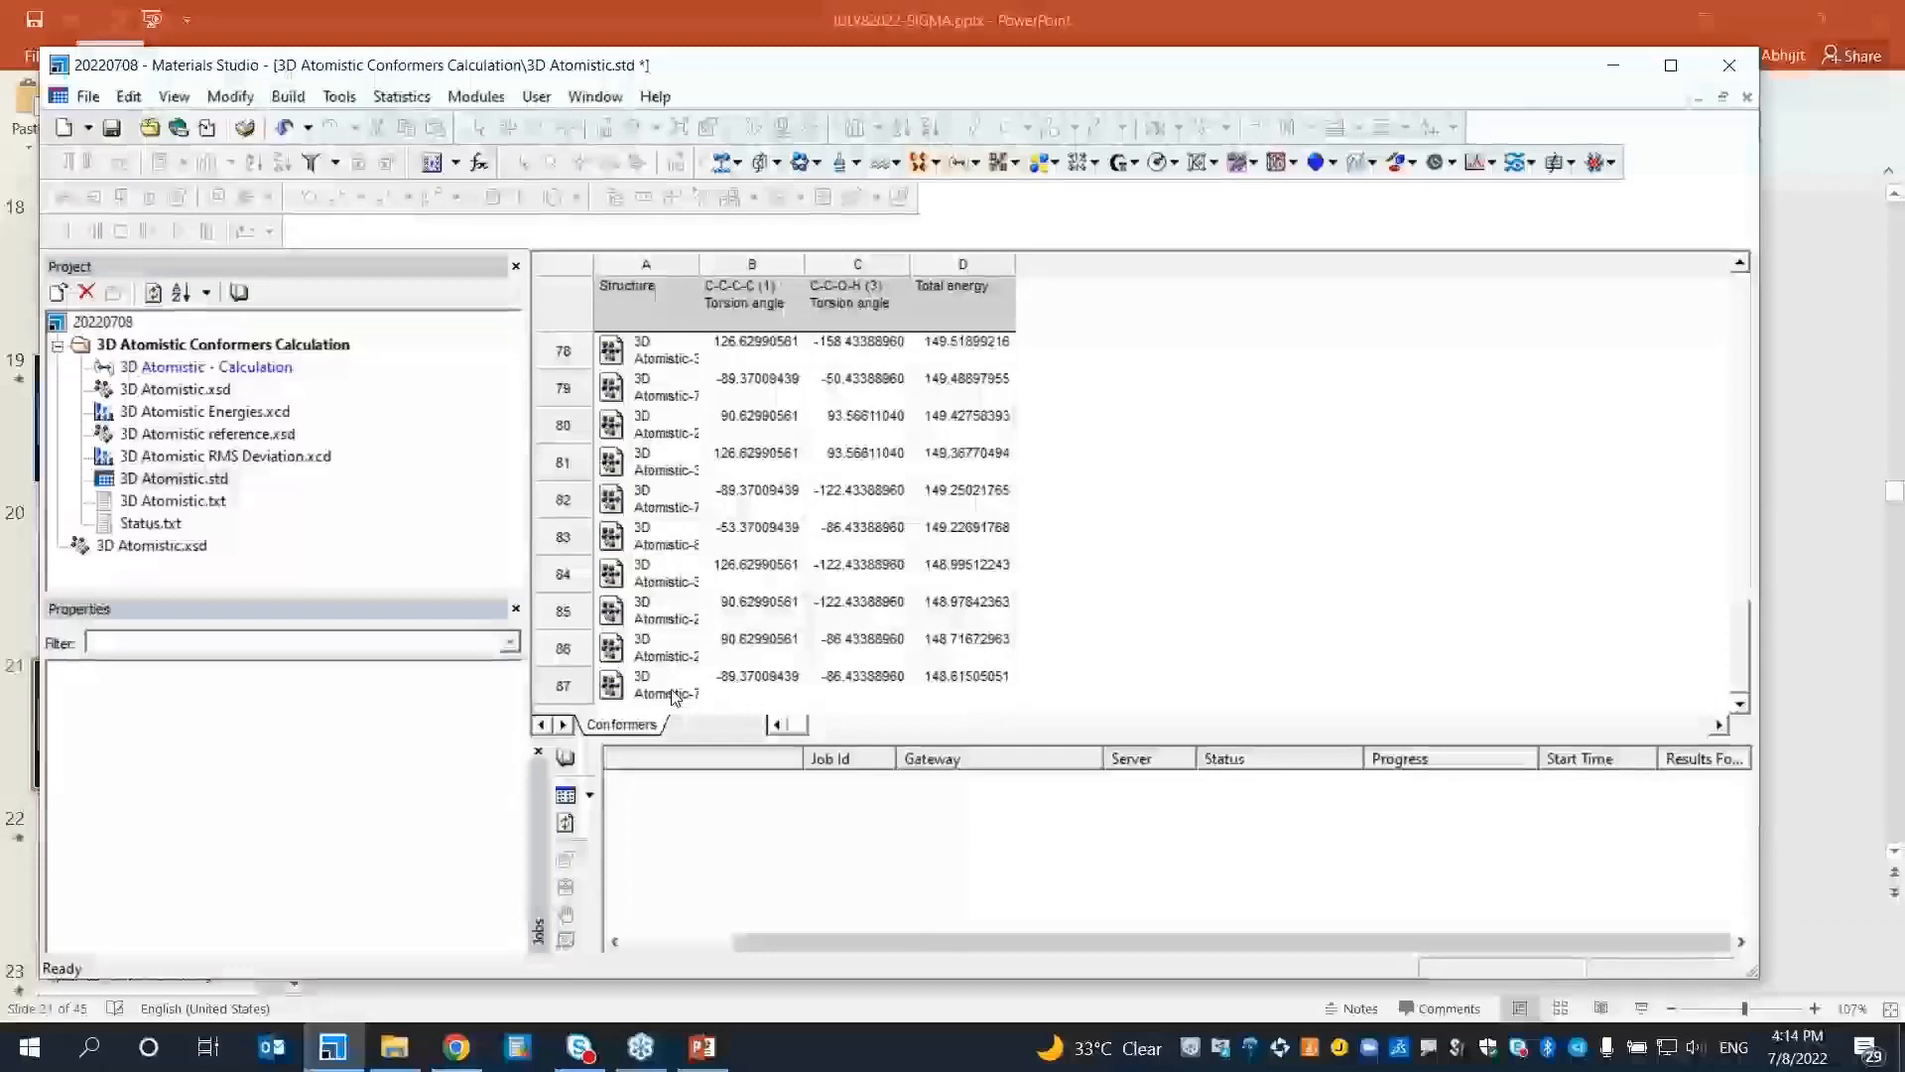
pyautogui.doubleClick(673, 694)
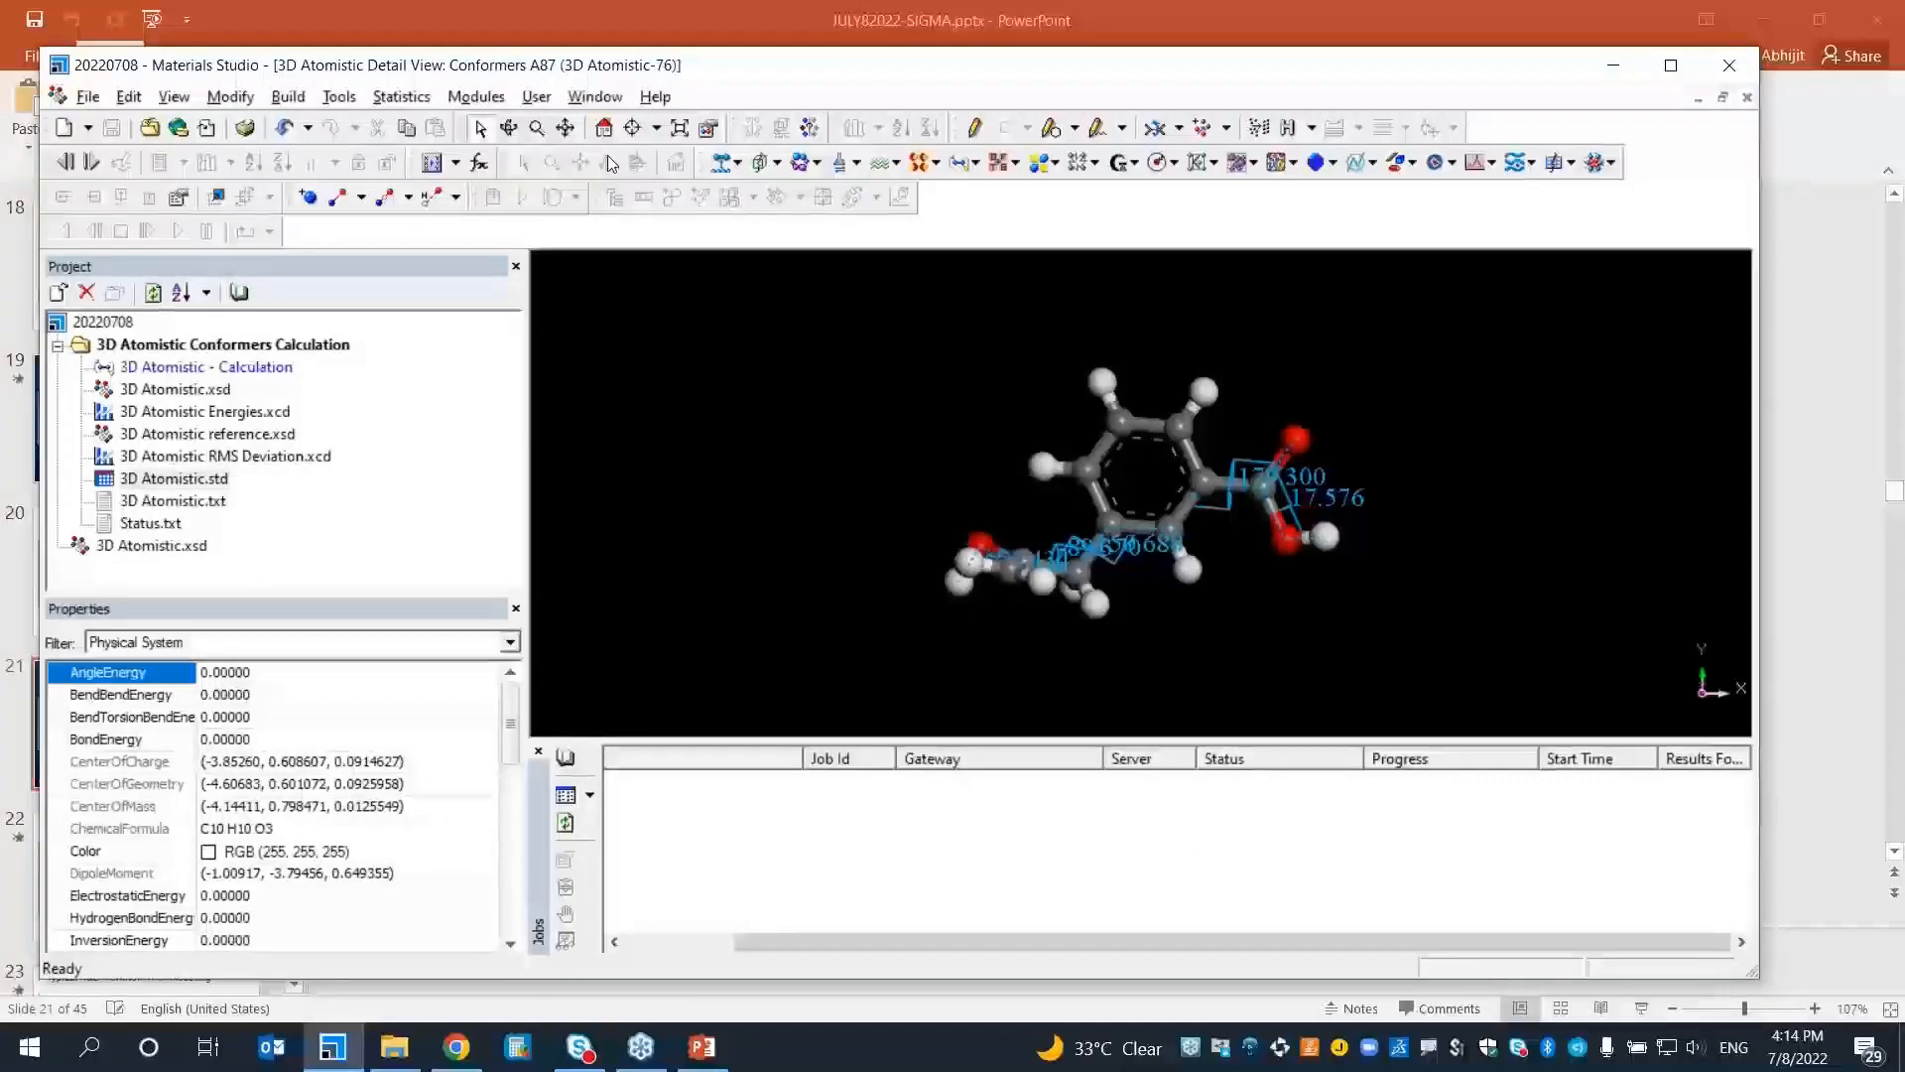
# Compare the calculated conformer with the original structure by measuring the distance between its hydroxyl oxygen and the nearby ring hydrogen
pyautogui.hotkey('ctrl', 'Tab')
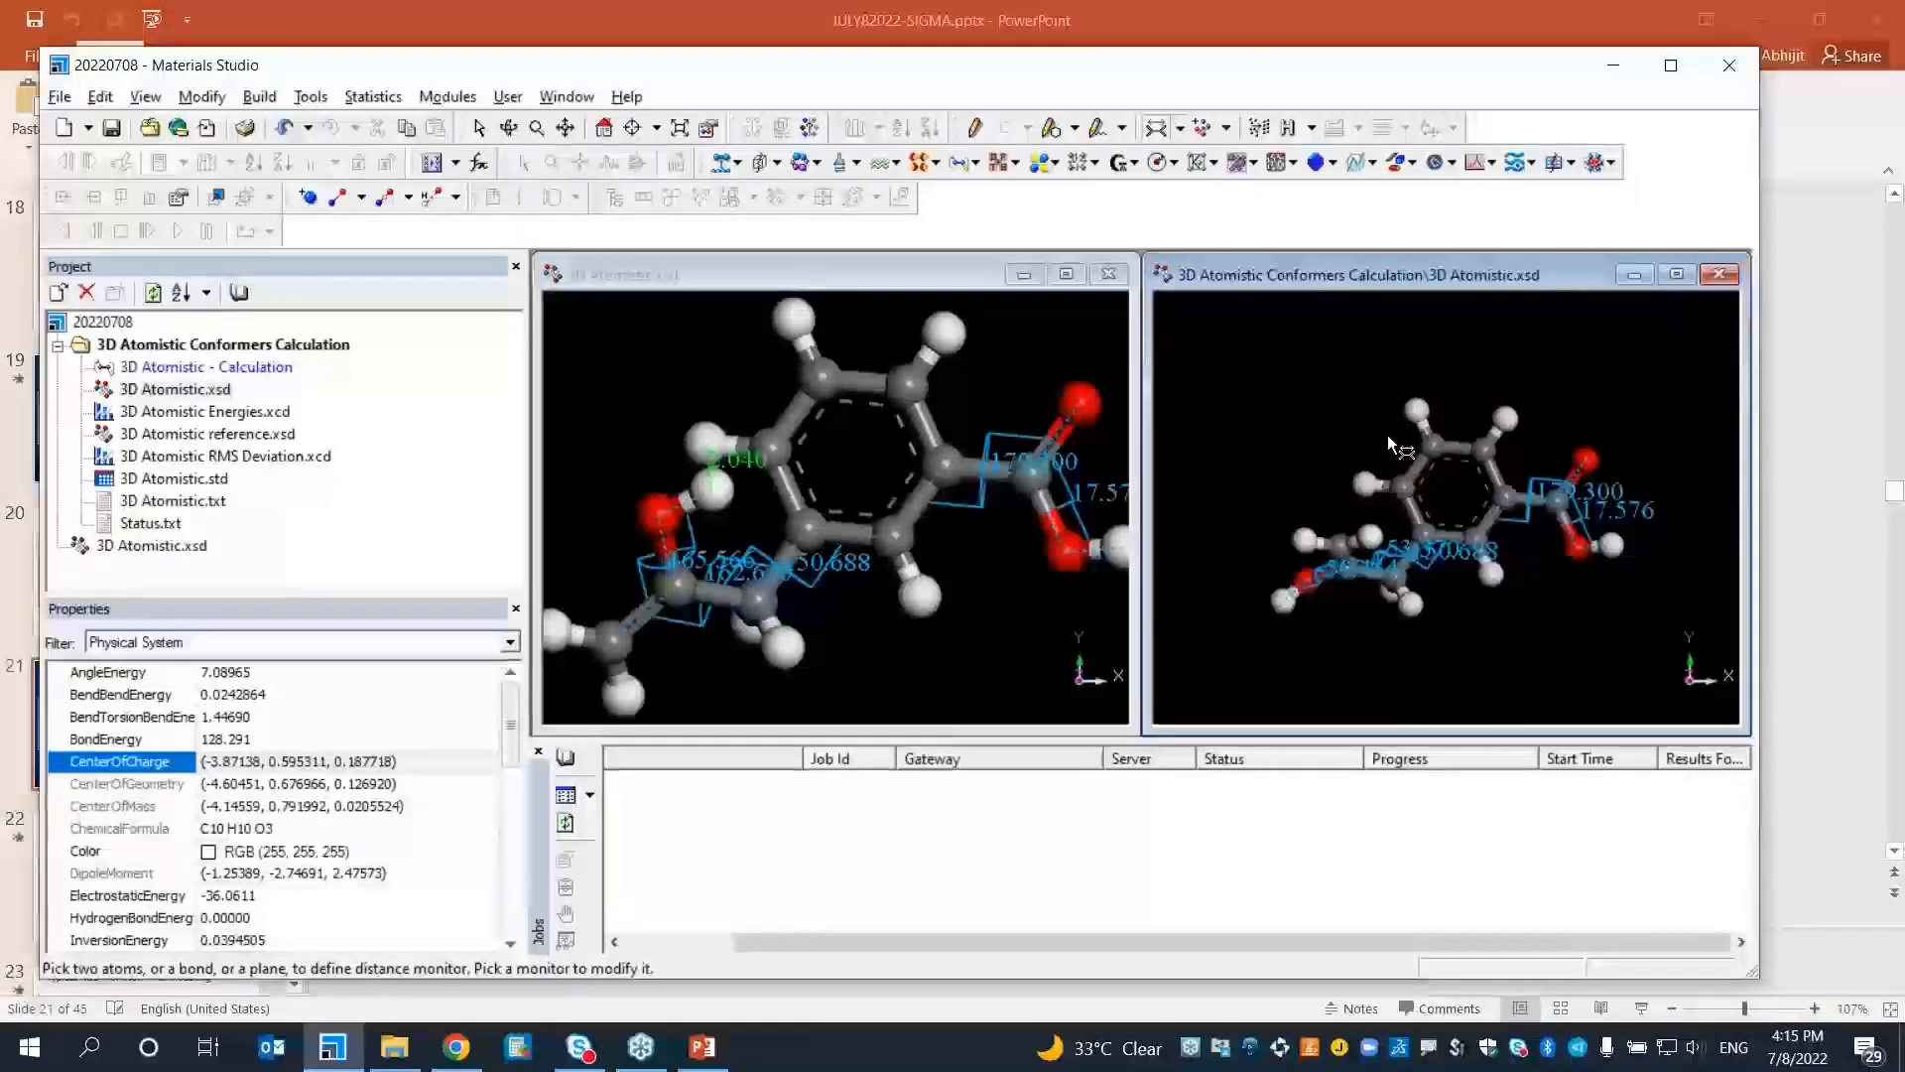
pyautogui.click(1367, 476)
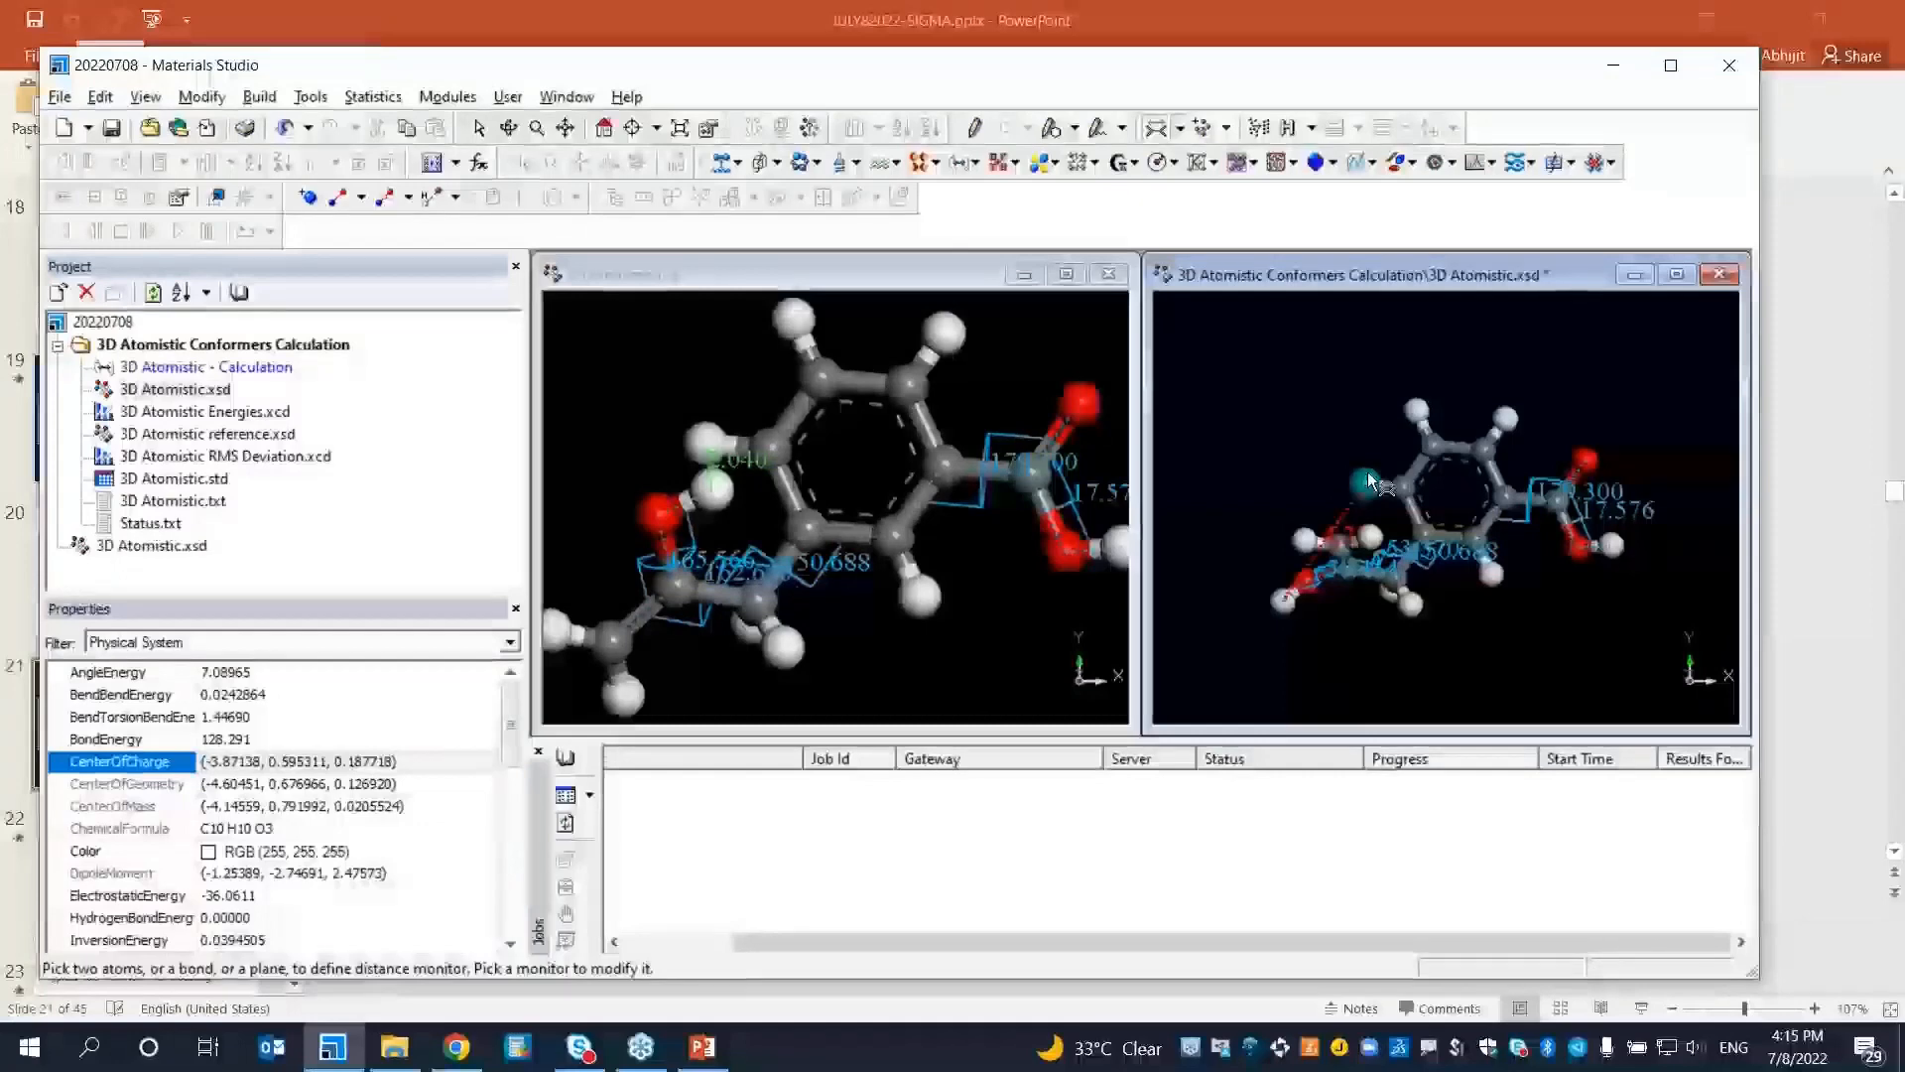
pyautogui.click(1368, 480)
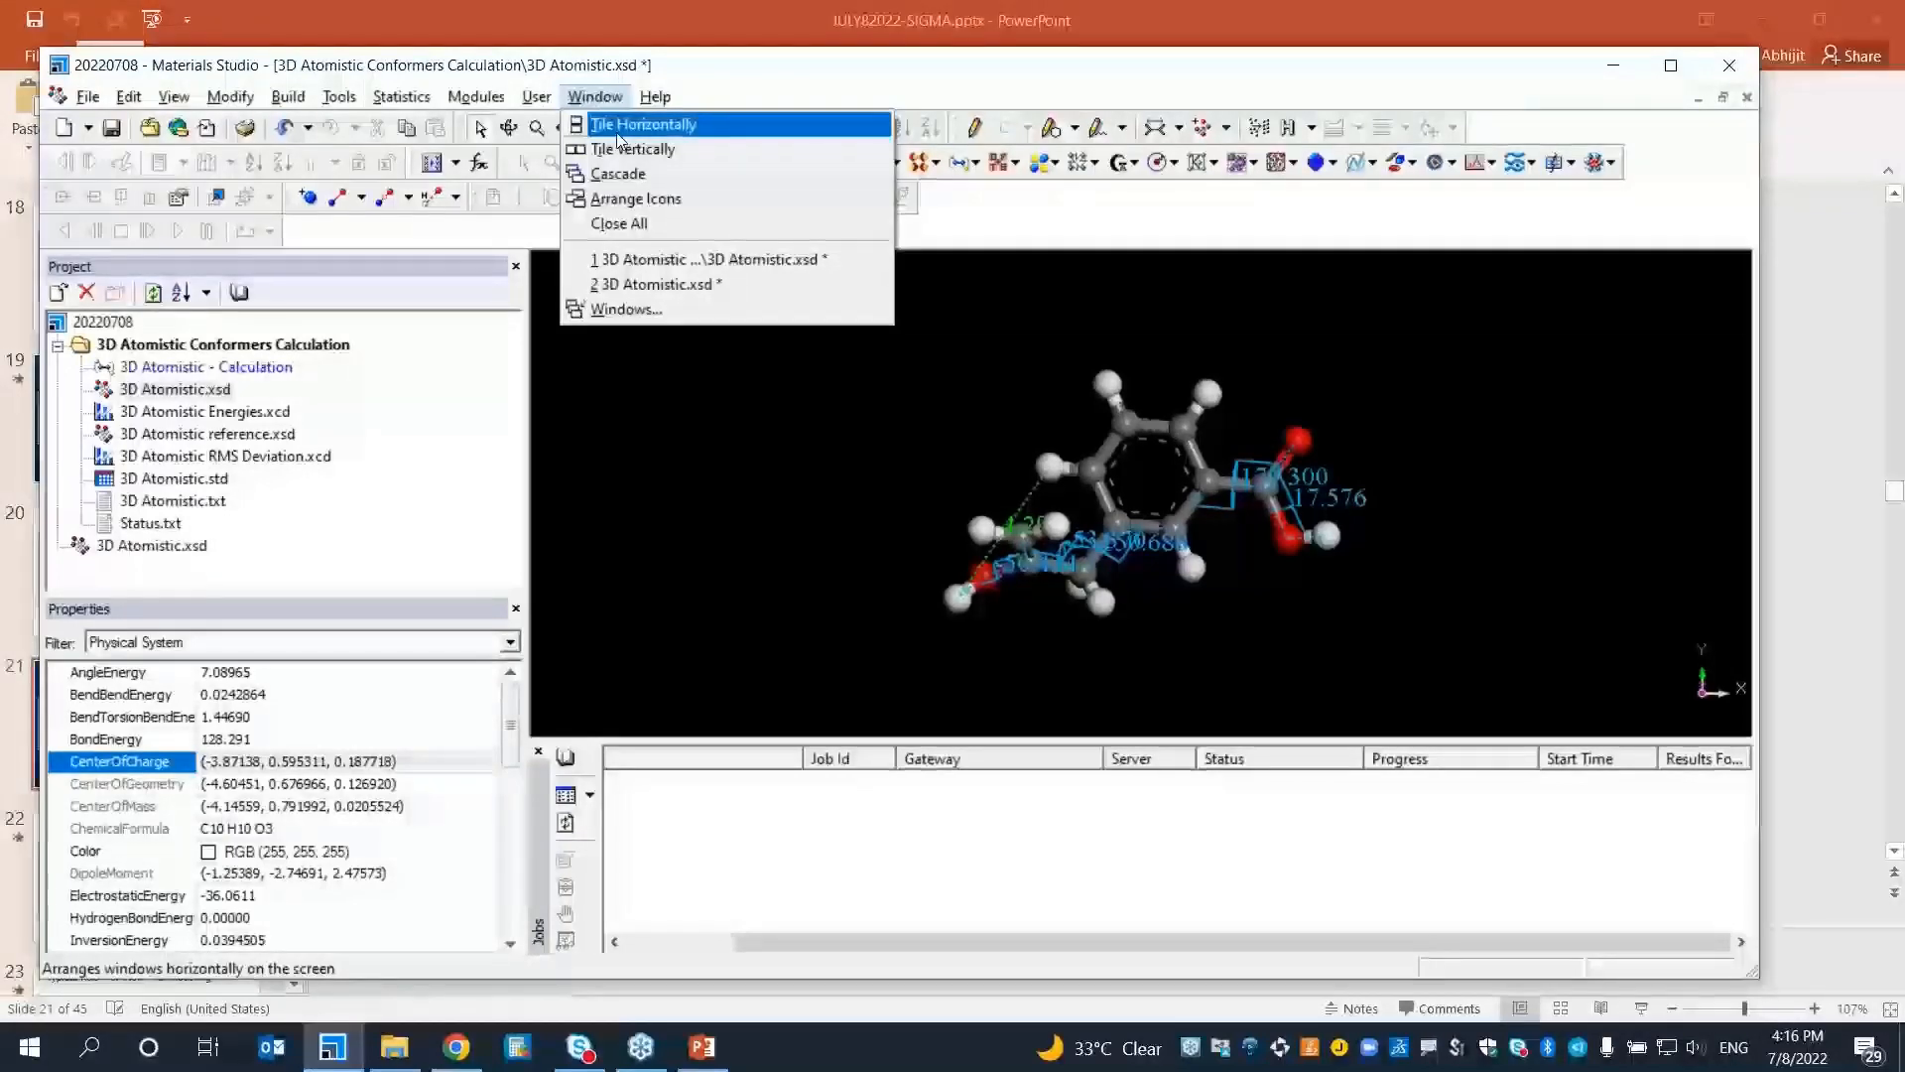
pyautogui.click(617, 129)
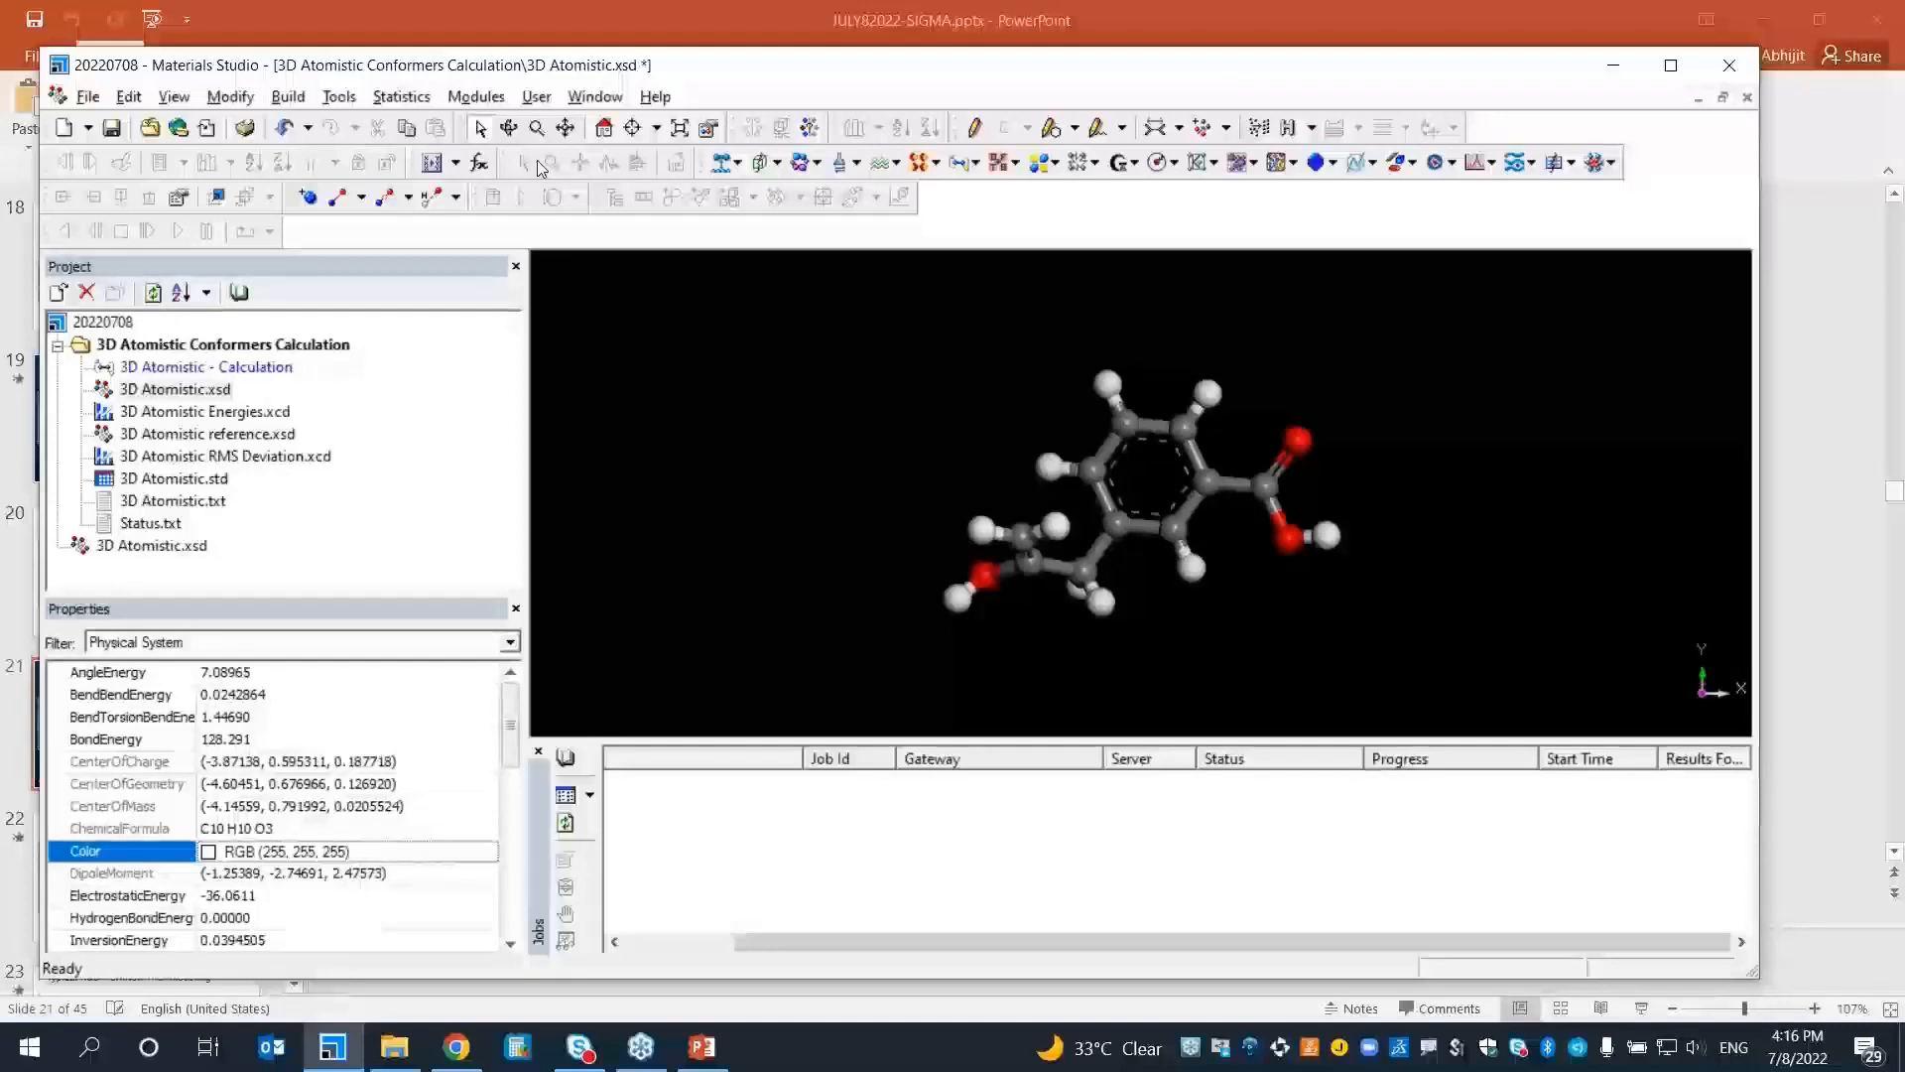
# Define a polymer repeat unit with the hydroxyl hydrogen as head atom and a hydrogen on the side chain's CH2 carbon as tail atom
pyautogui.click(288, 96)
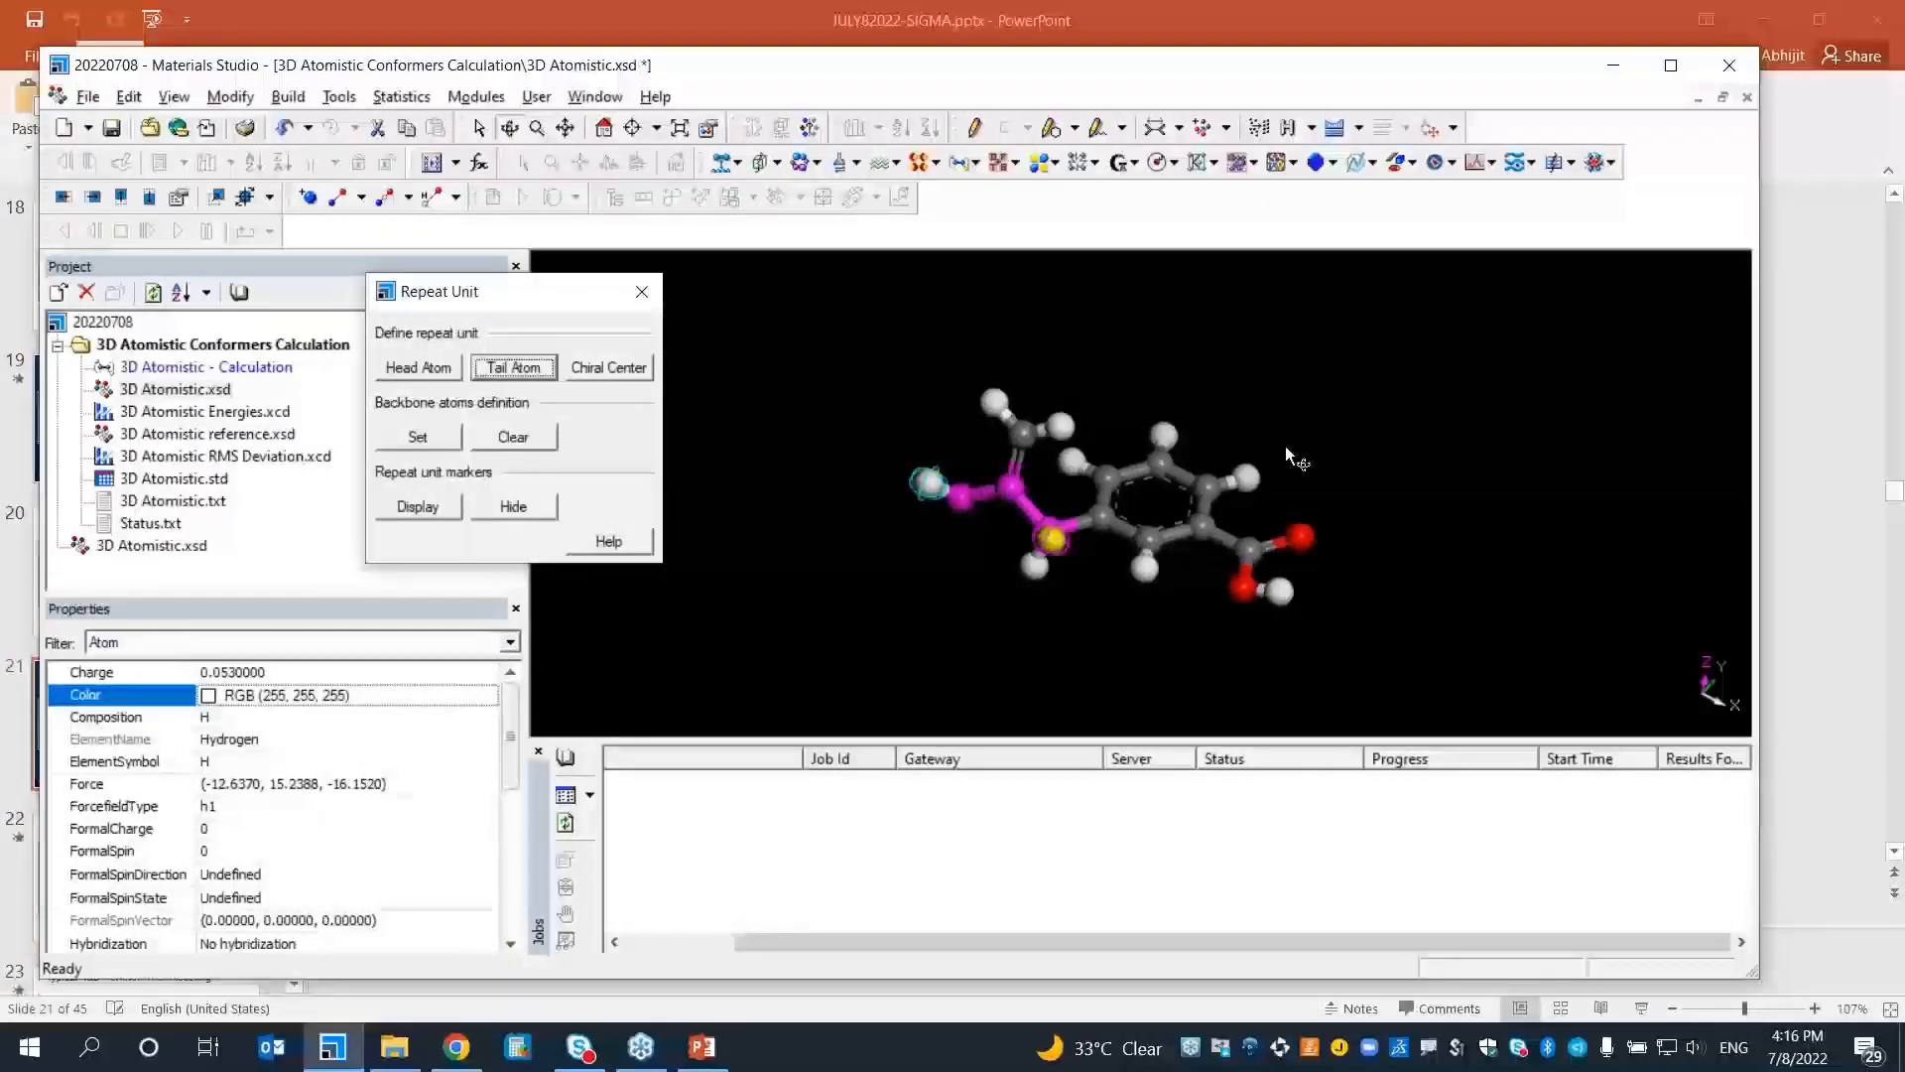
pyautogui.click(641, 292)
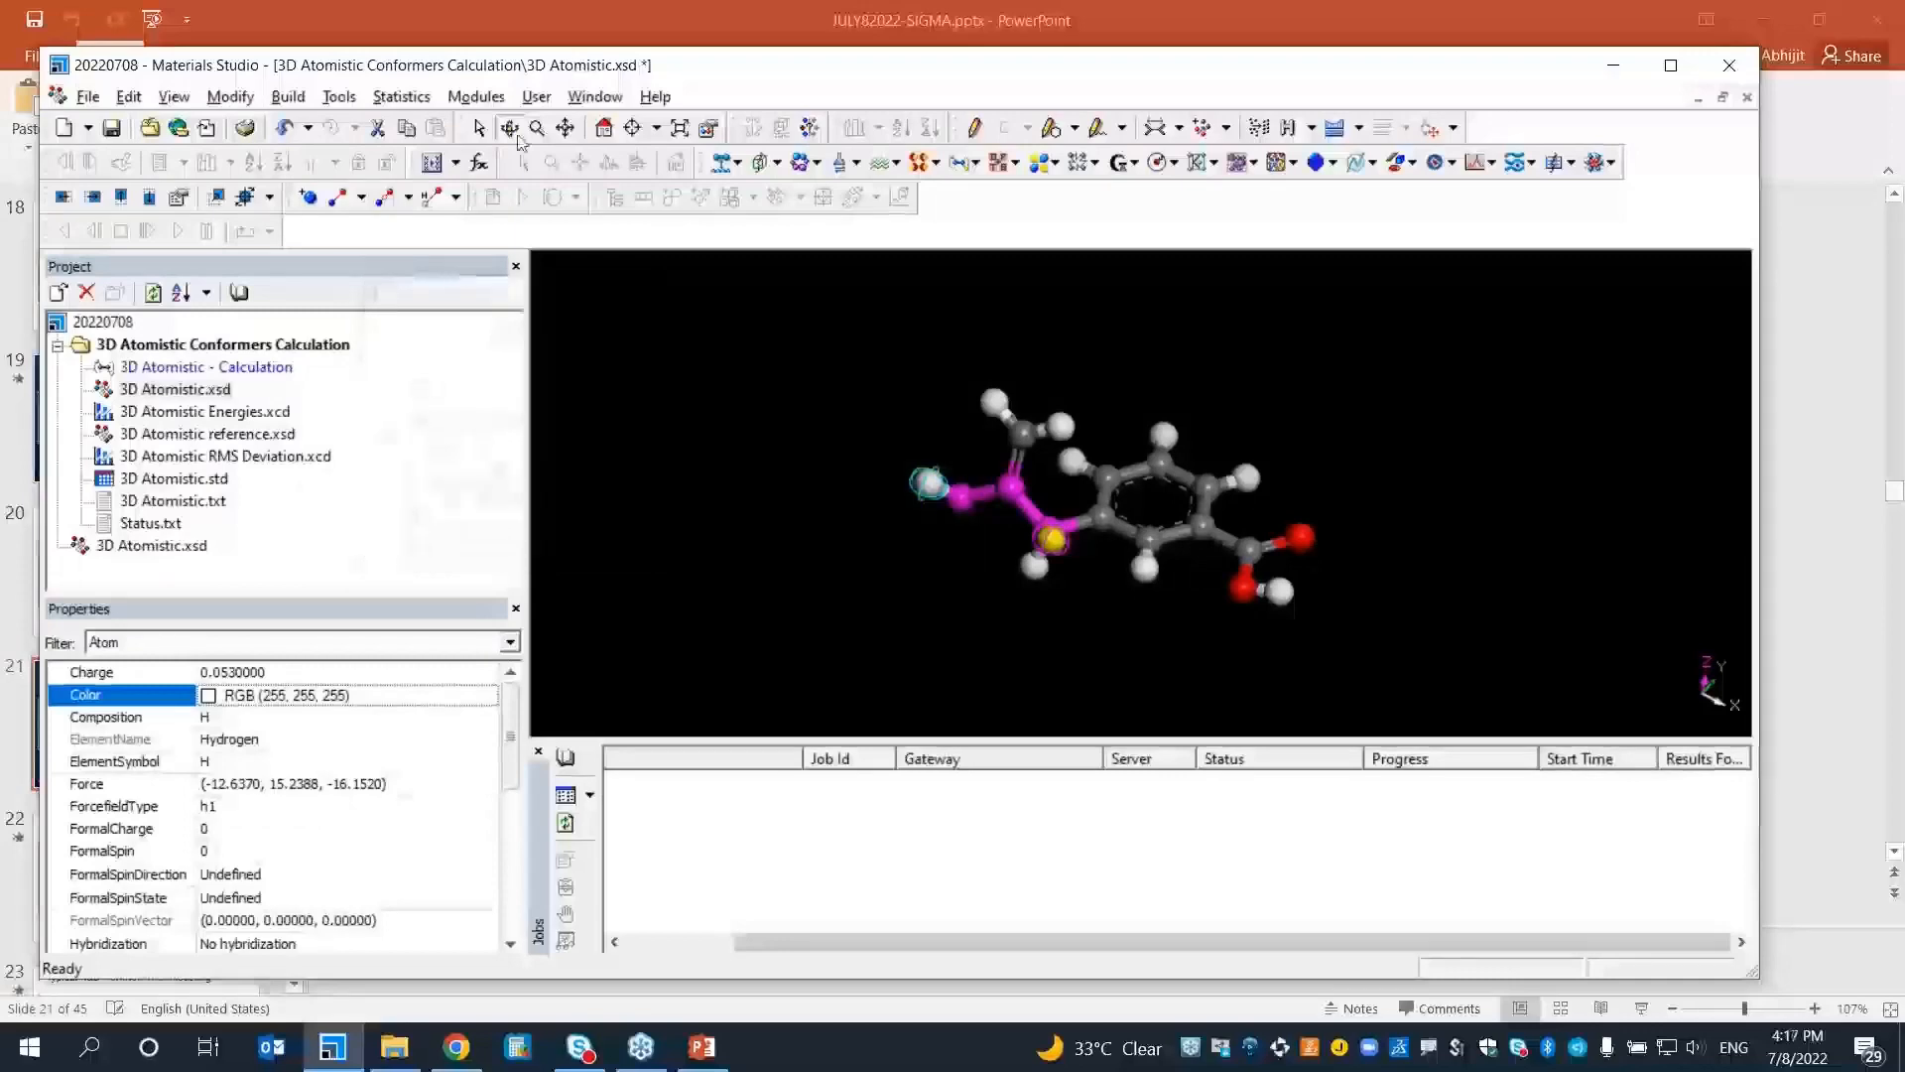
pyautogui.moveTo(1136, 367); pyautogui.dragTo(1157, 470)
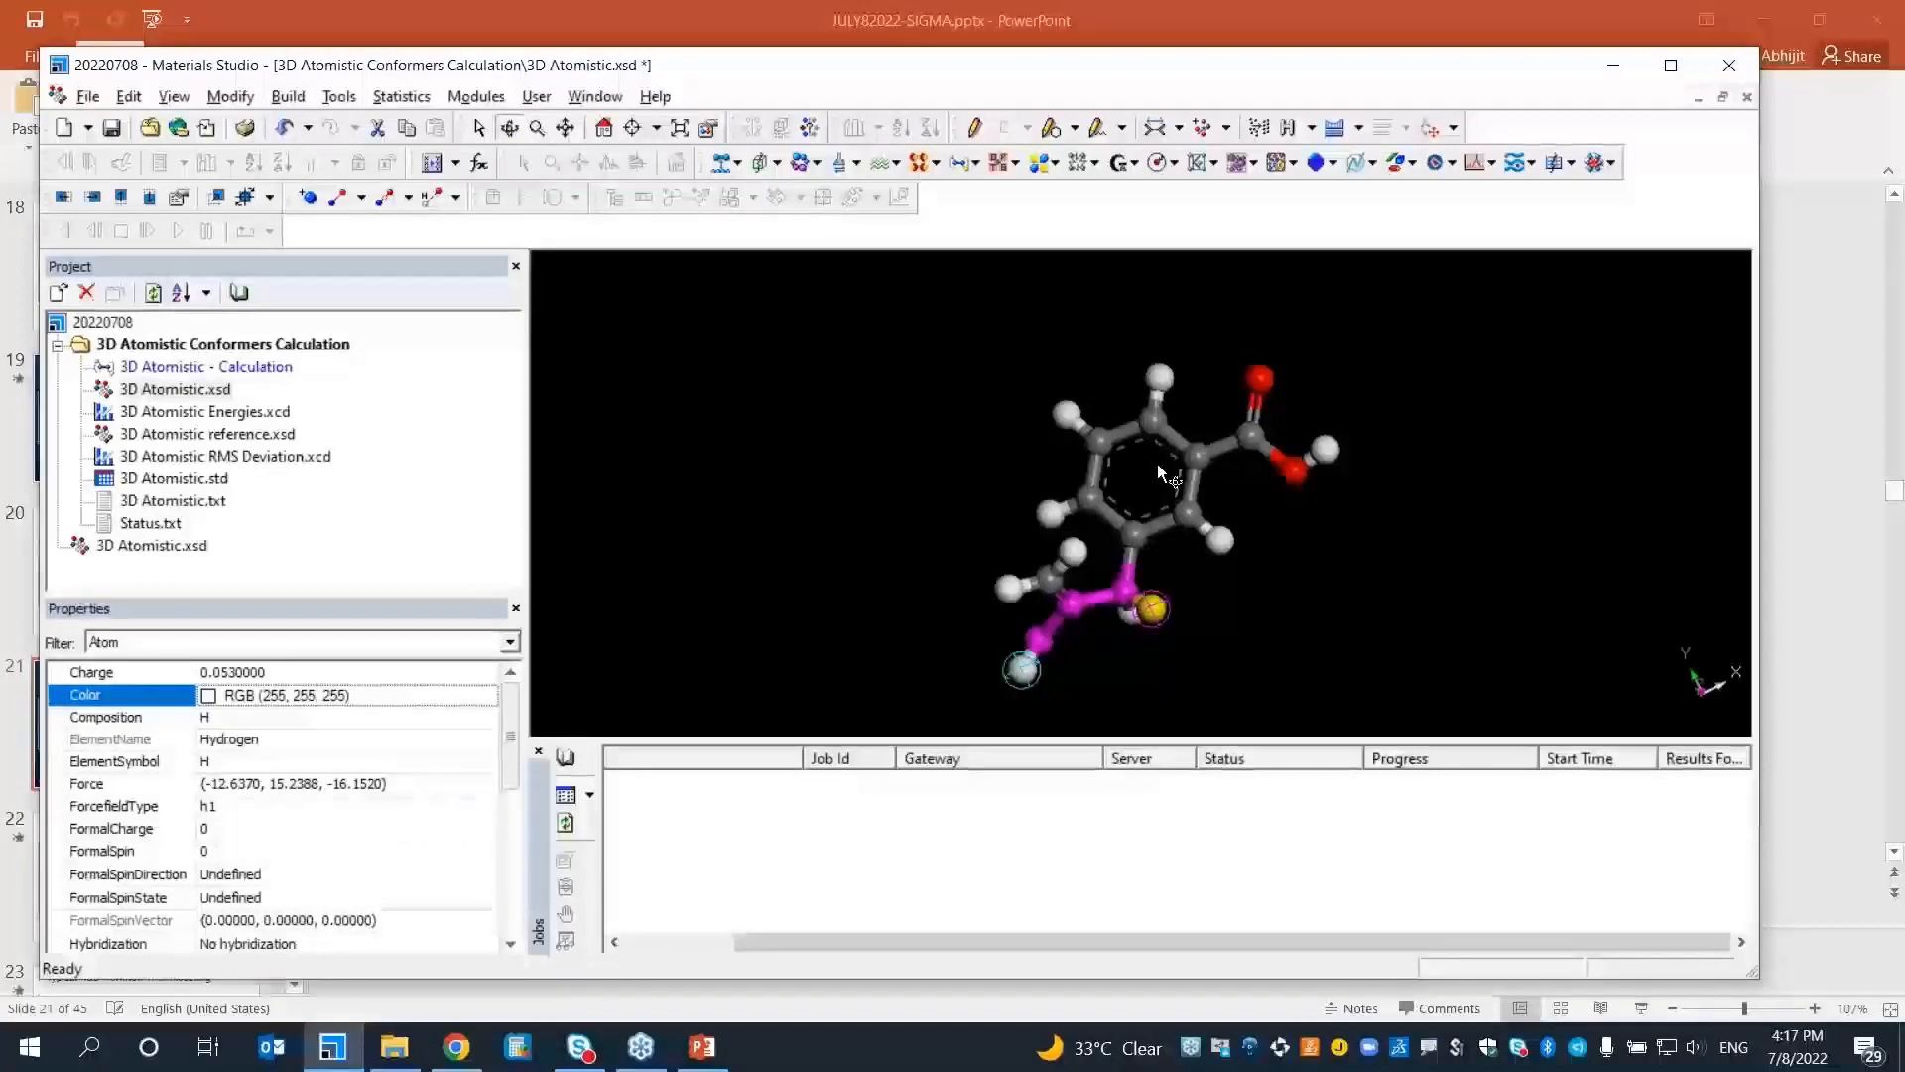
pyautogui.moveTo(1158, 464); pyautogui.dragTo(1131, 465)
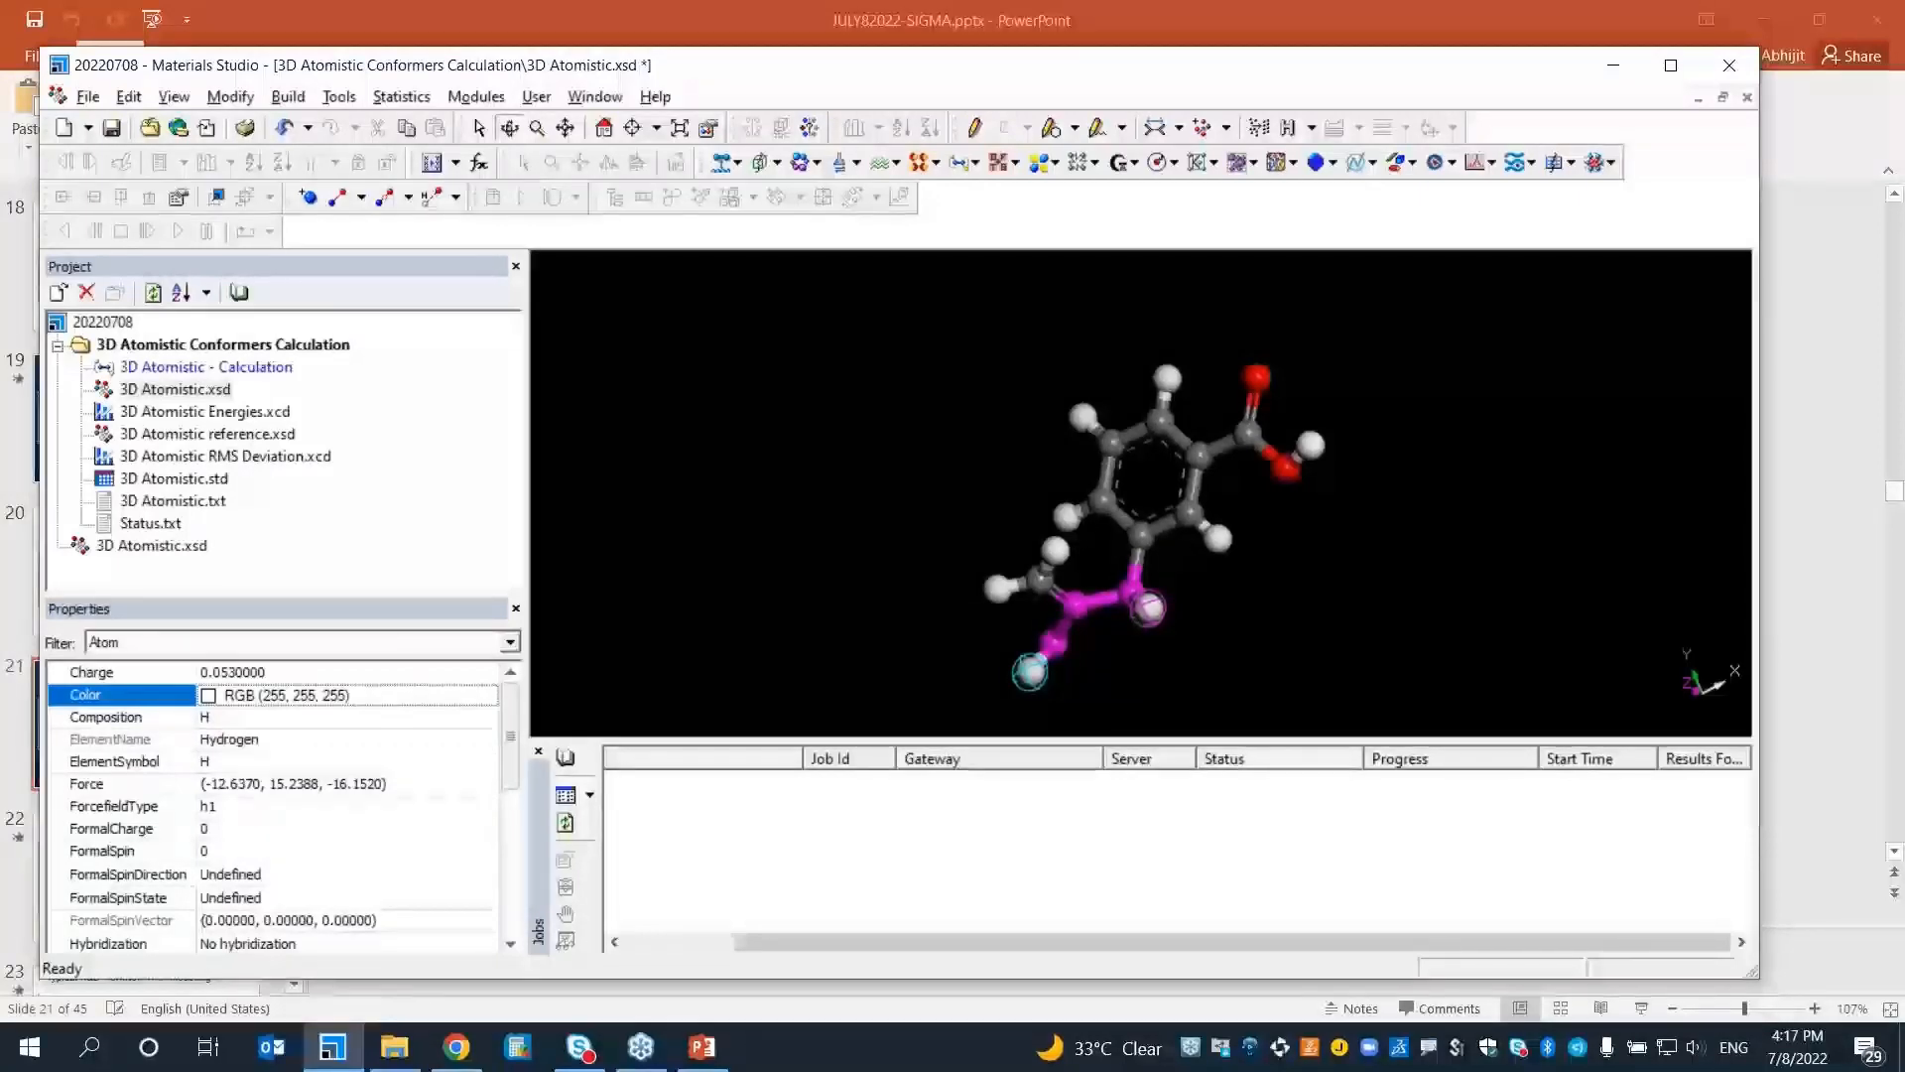
# Open the homopolymer builder and review the repeat units available in the esters library
pyautogui.click(289, 98)
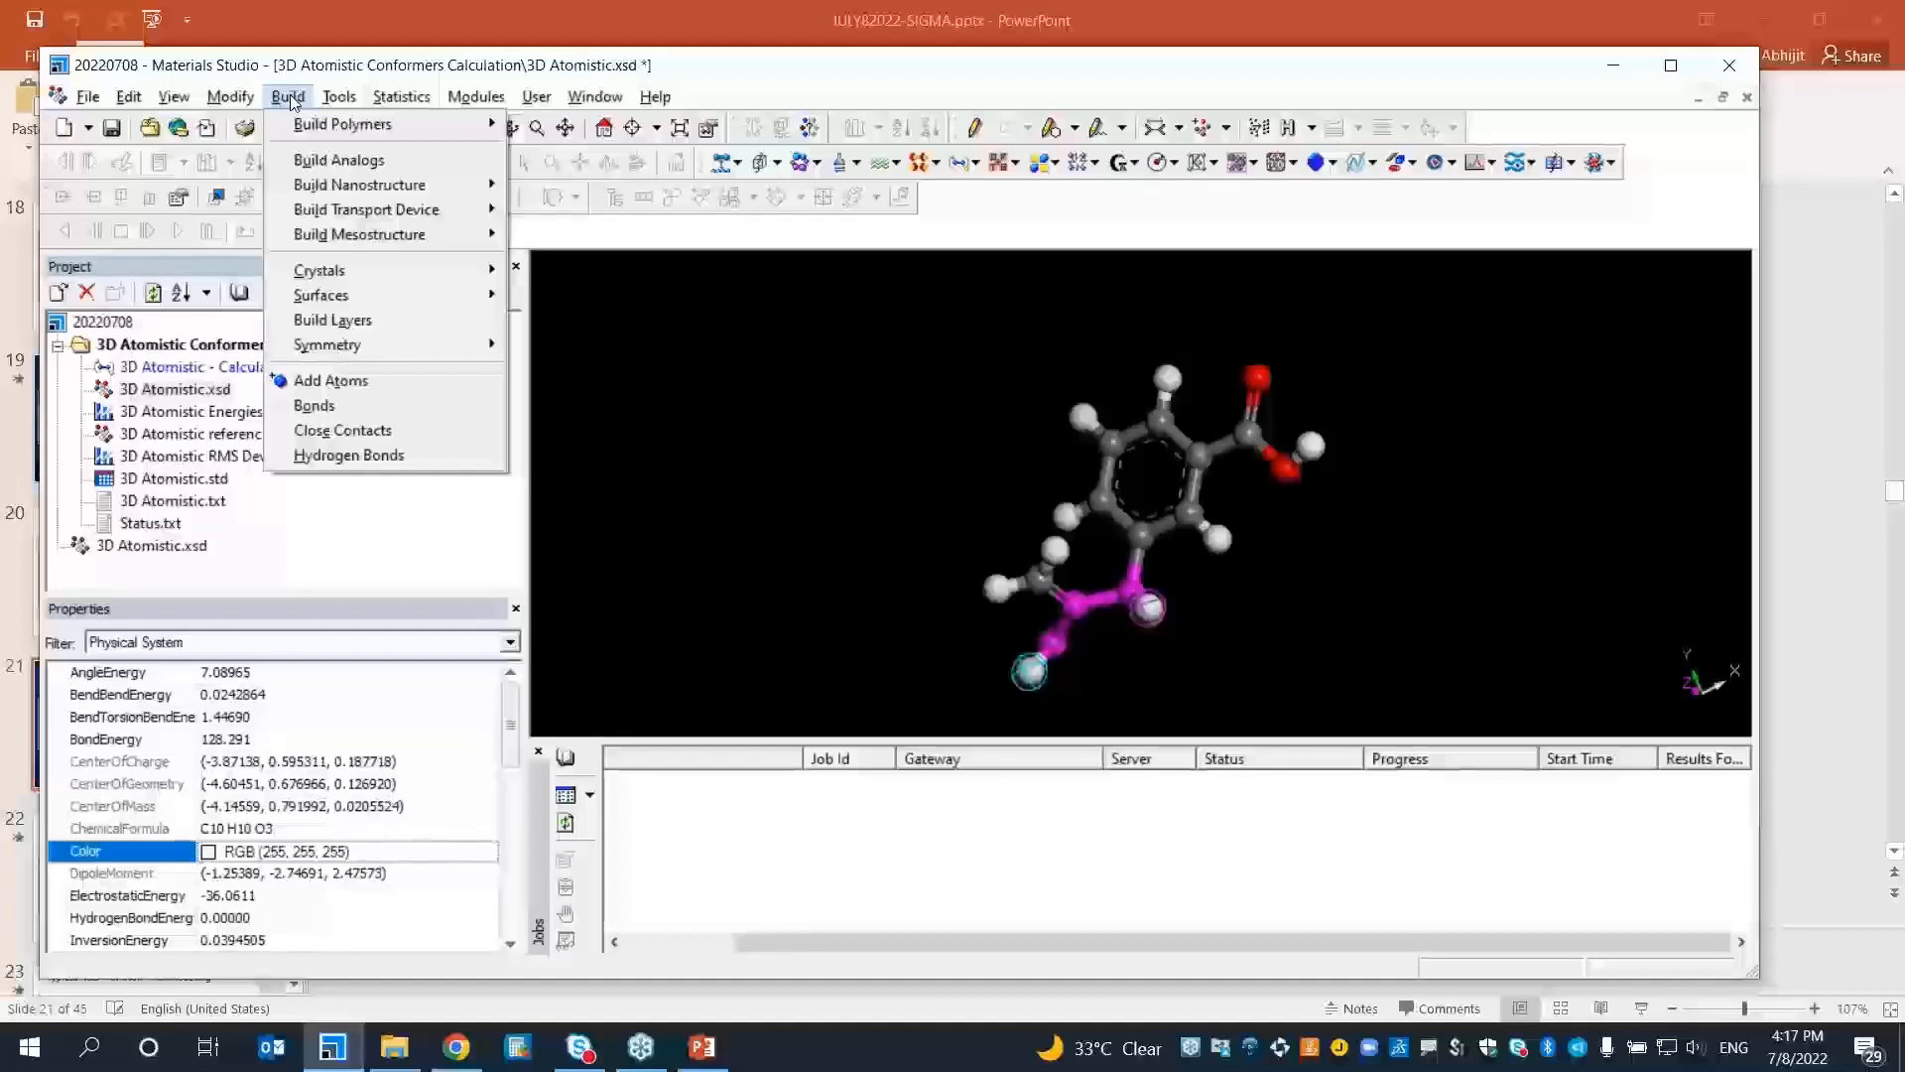
pyautogui.moveTo(447, 124)
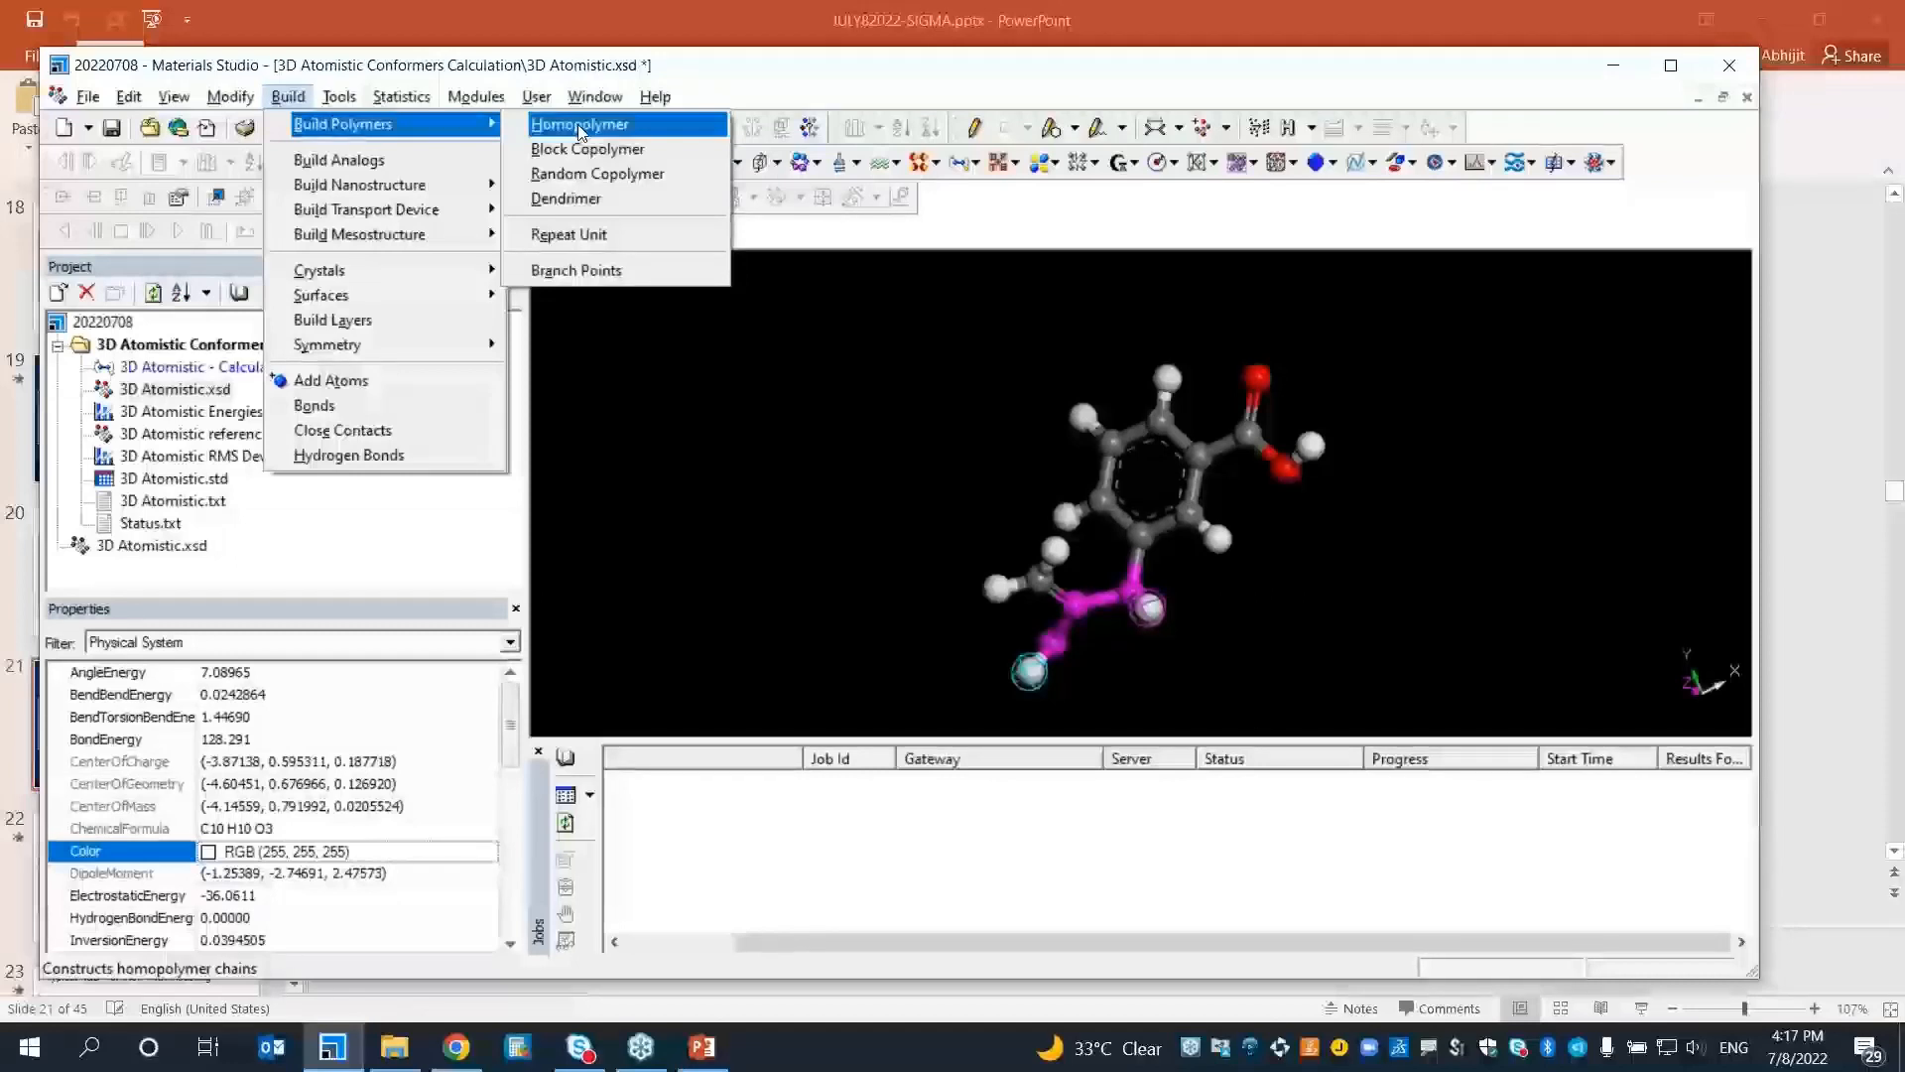
pyautogui.click(581, 125)
pyautogui.click(797, 275)
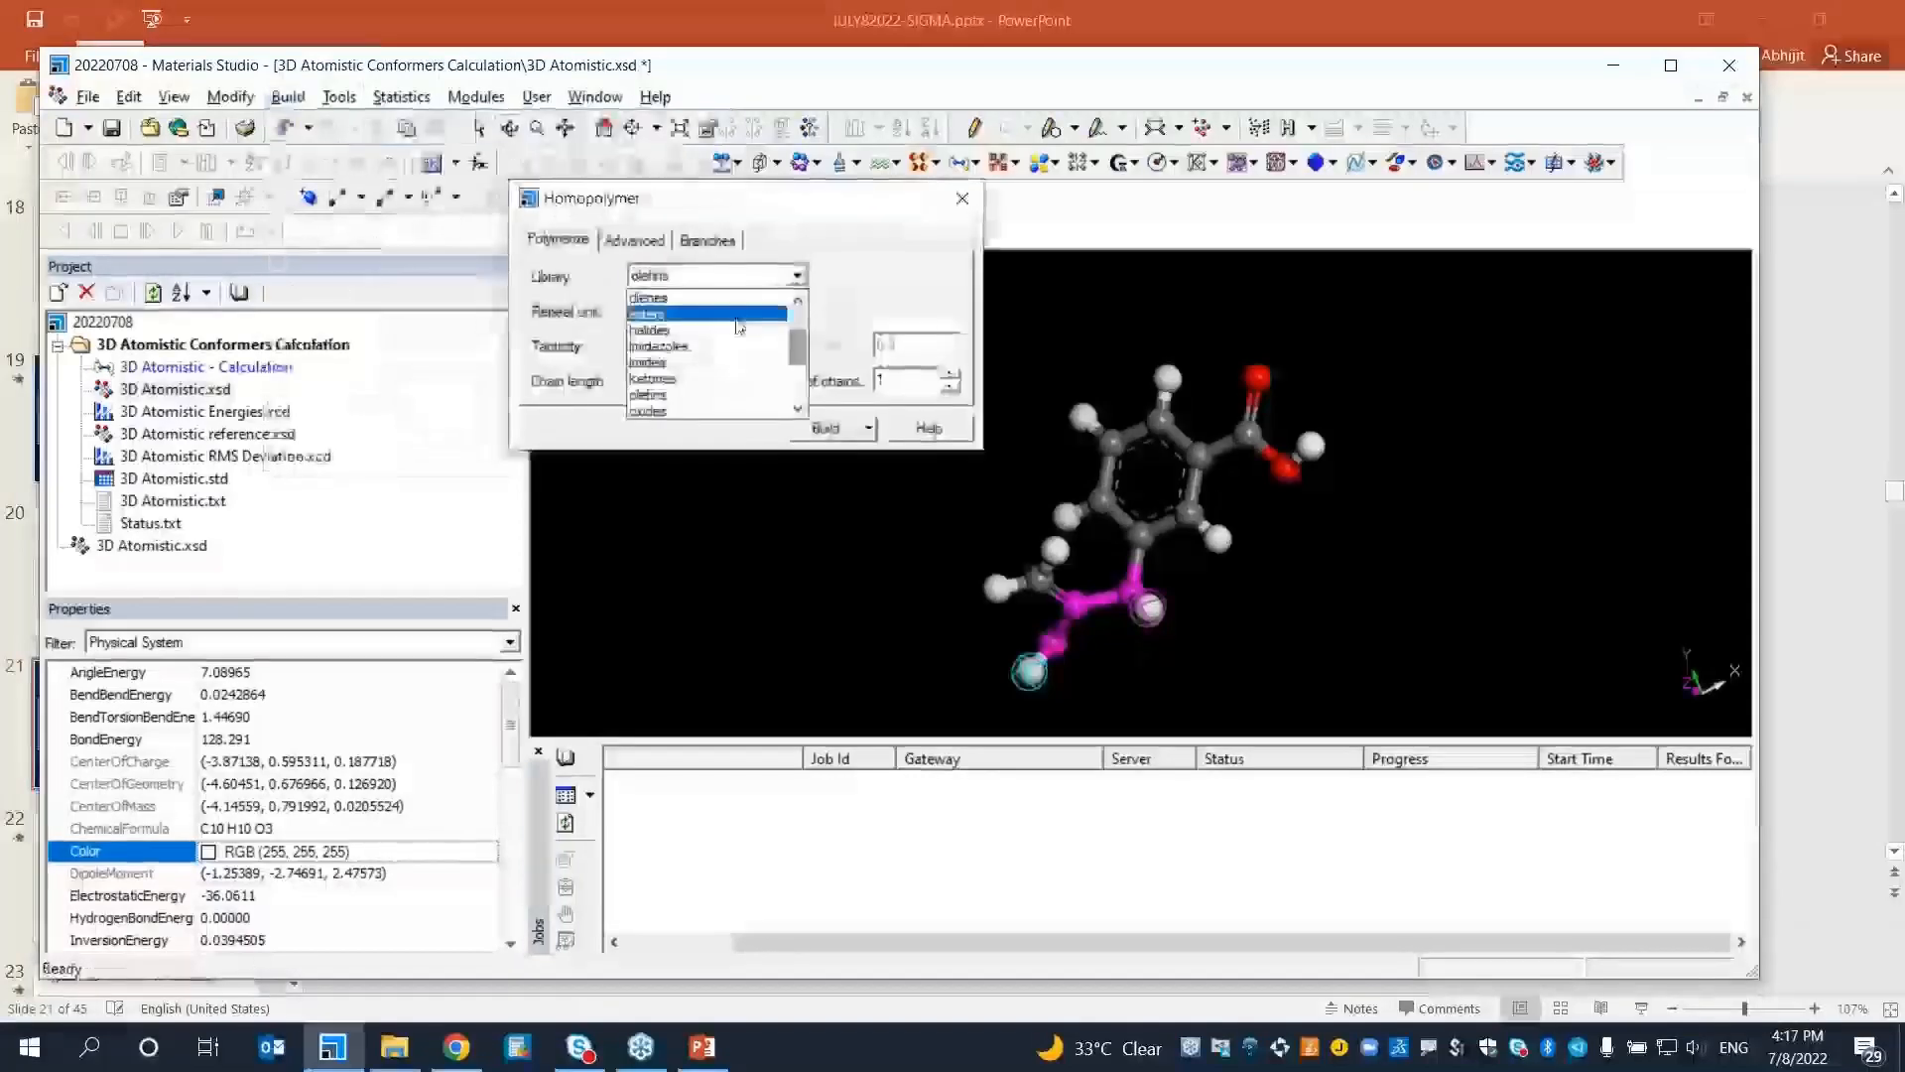
pyautogui.click(794, 331)
pyautogui.click(797, 309)
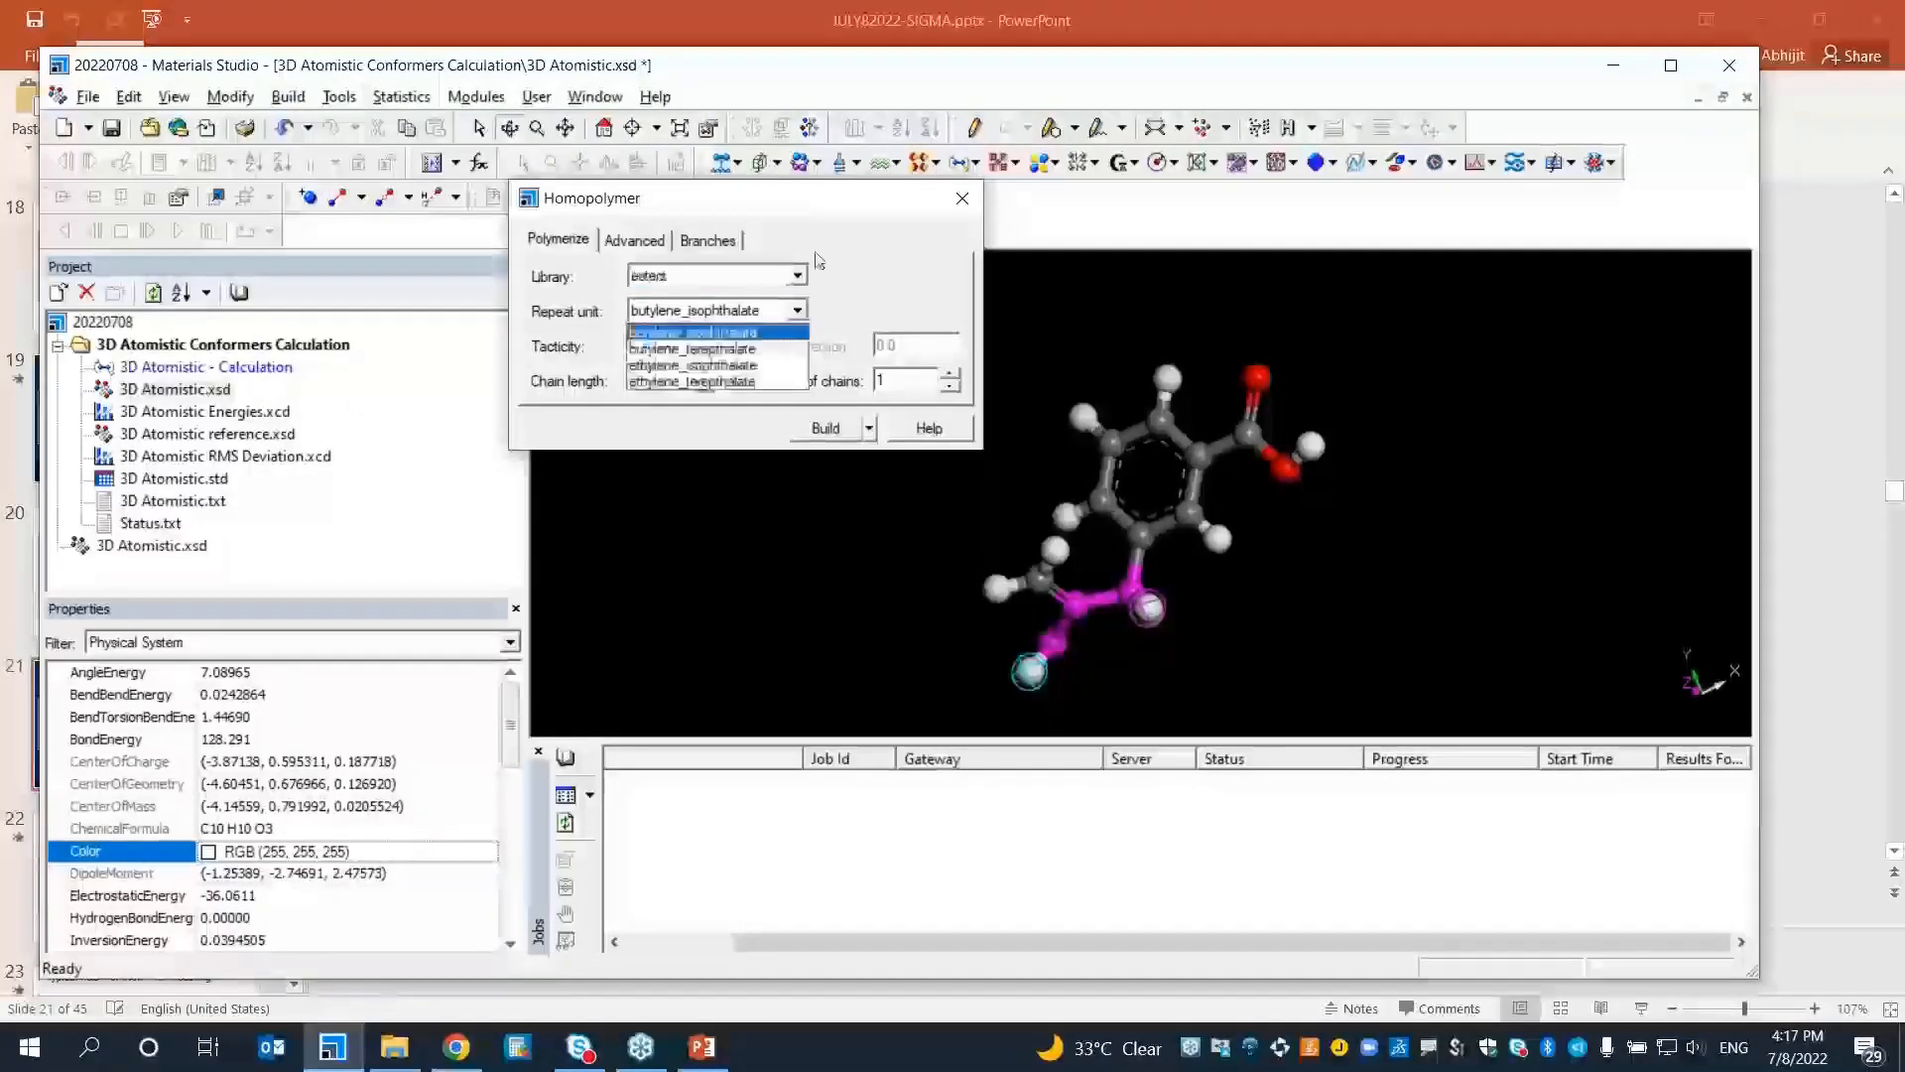
pyautogui.click(800, 277)
# Build a head-to-tail homopolymer using the current project's 3D Atomistic structure from the conformers folder as repeat unit, with no initiator or terminator
pyautogui.click(800, 276)
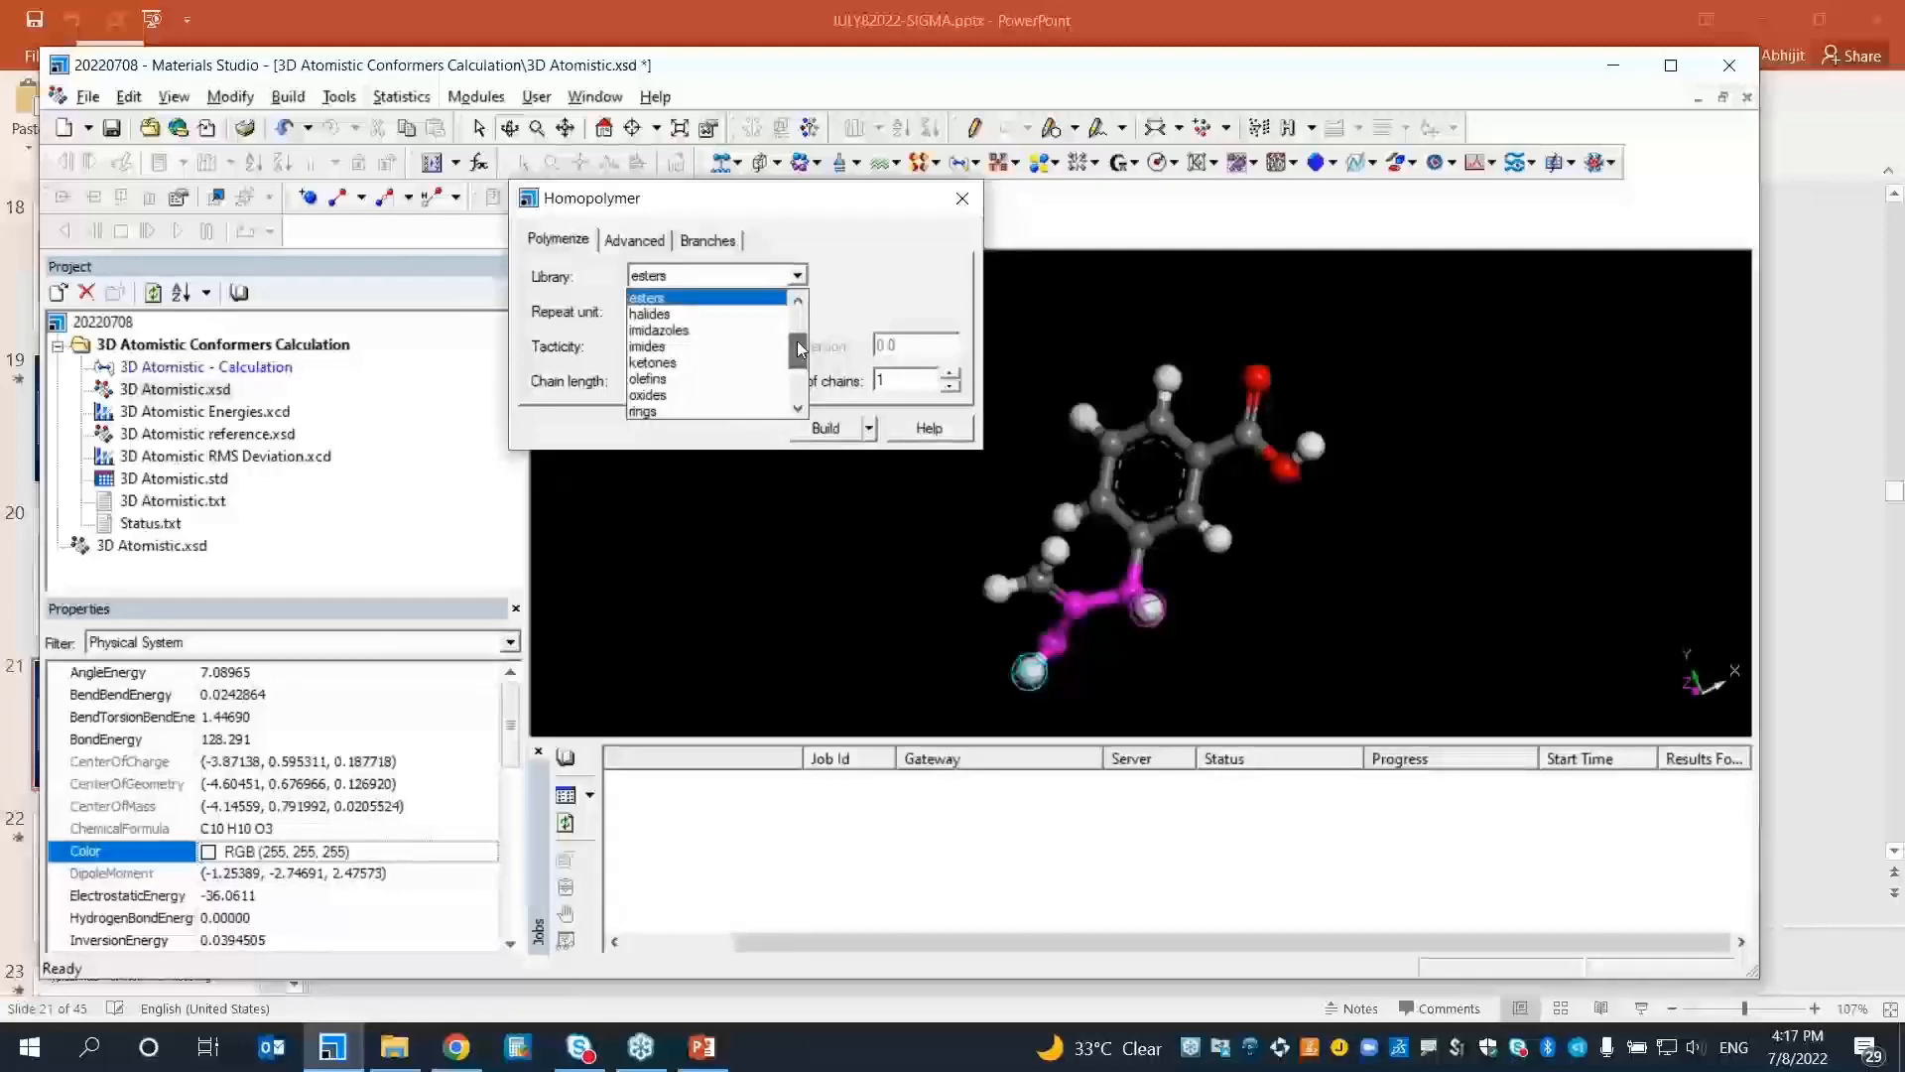
pyautogui.moveTo(800, 349); pyautogui.dragTo(800, 389)
pyautogui.click(758, 412)
pyautogui.click(802, 312)
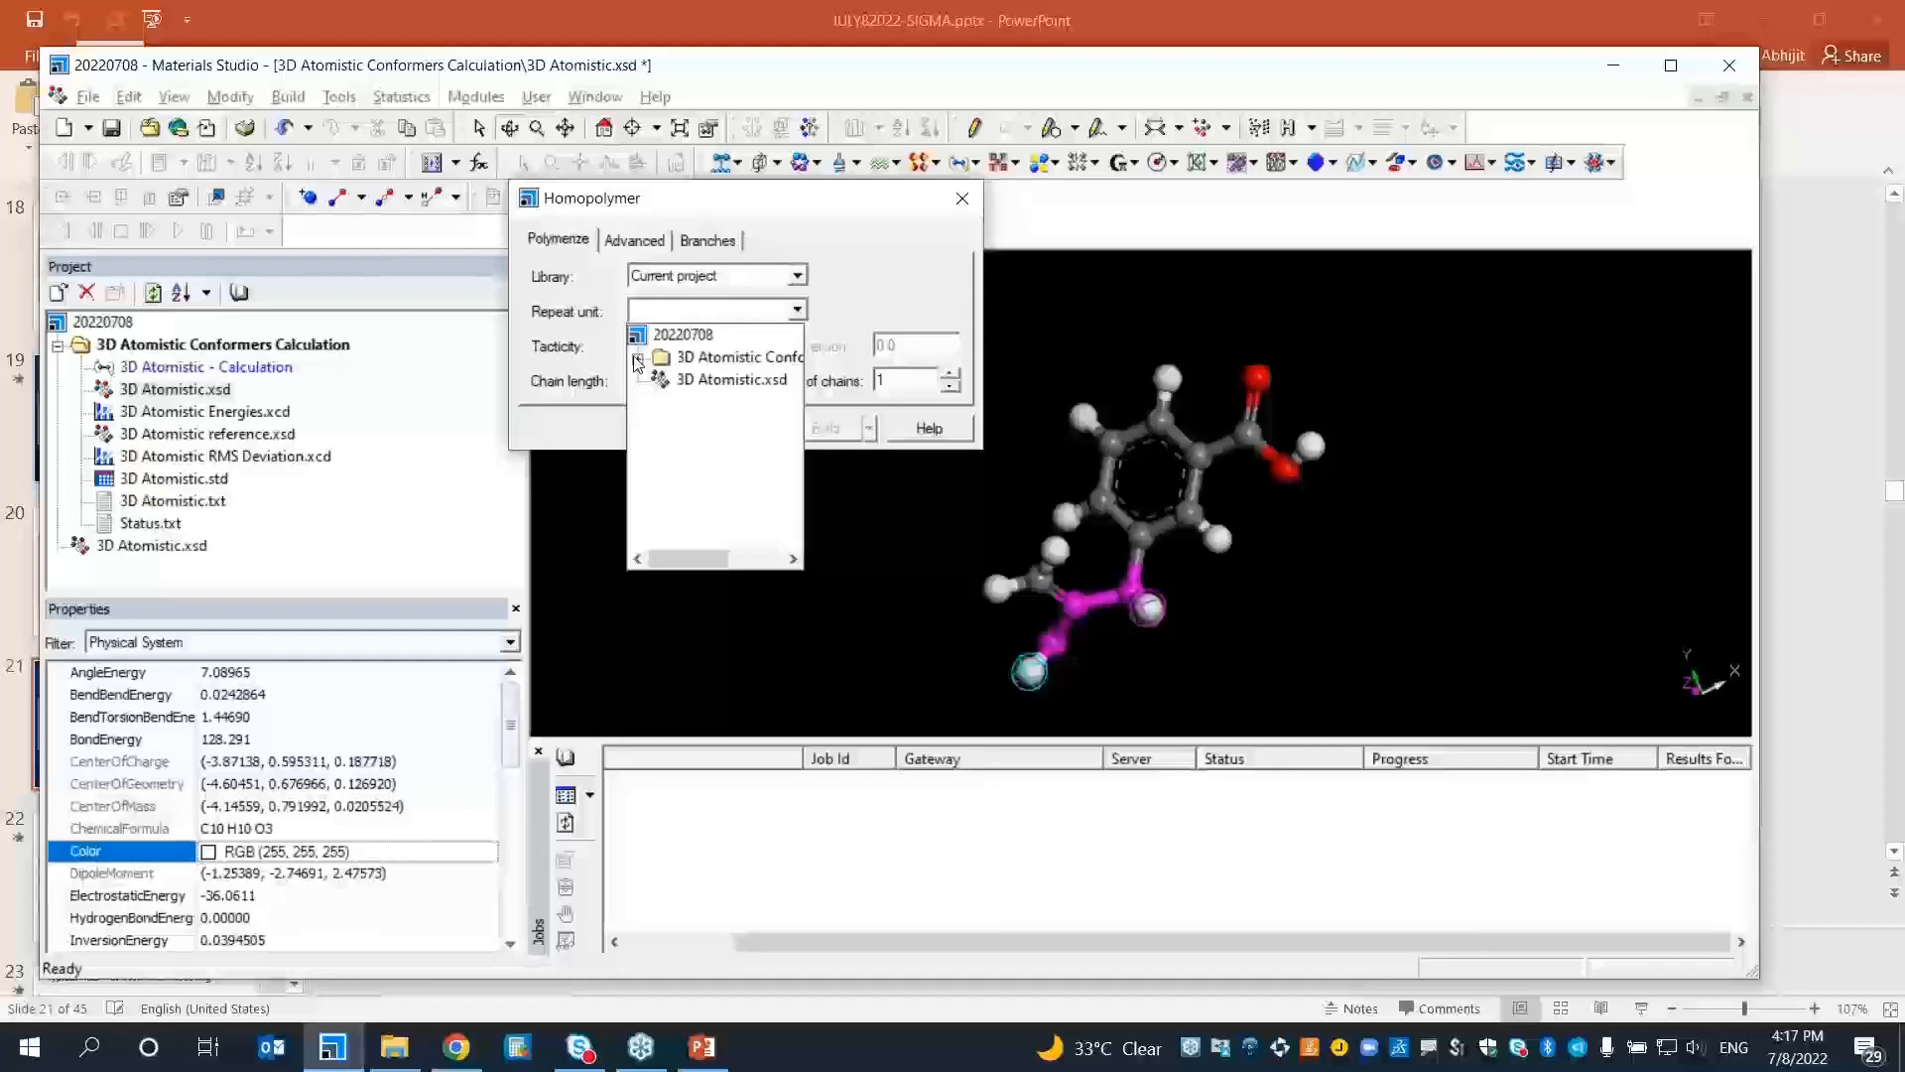
pyautogui.click(638, 359)
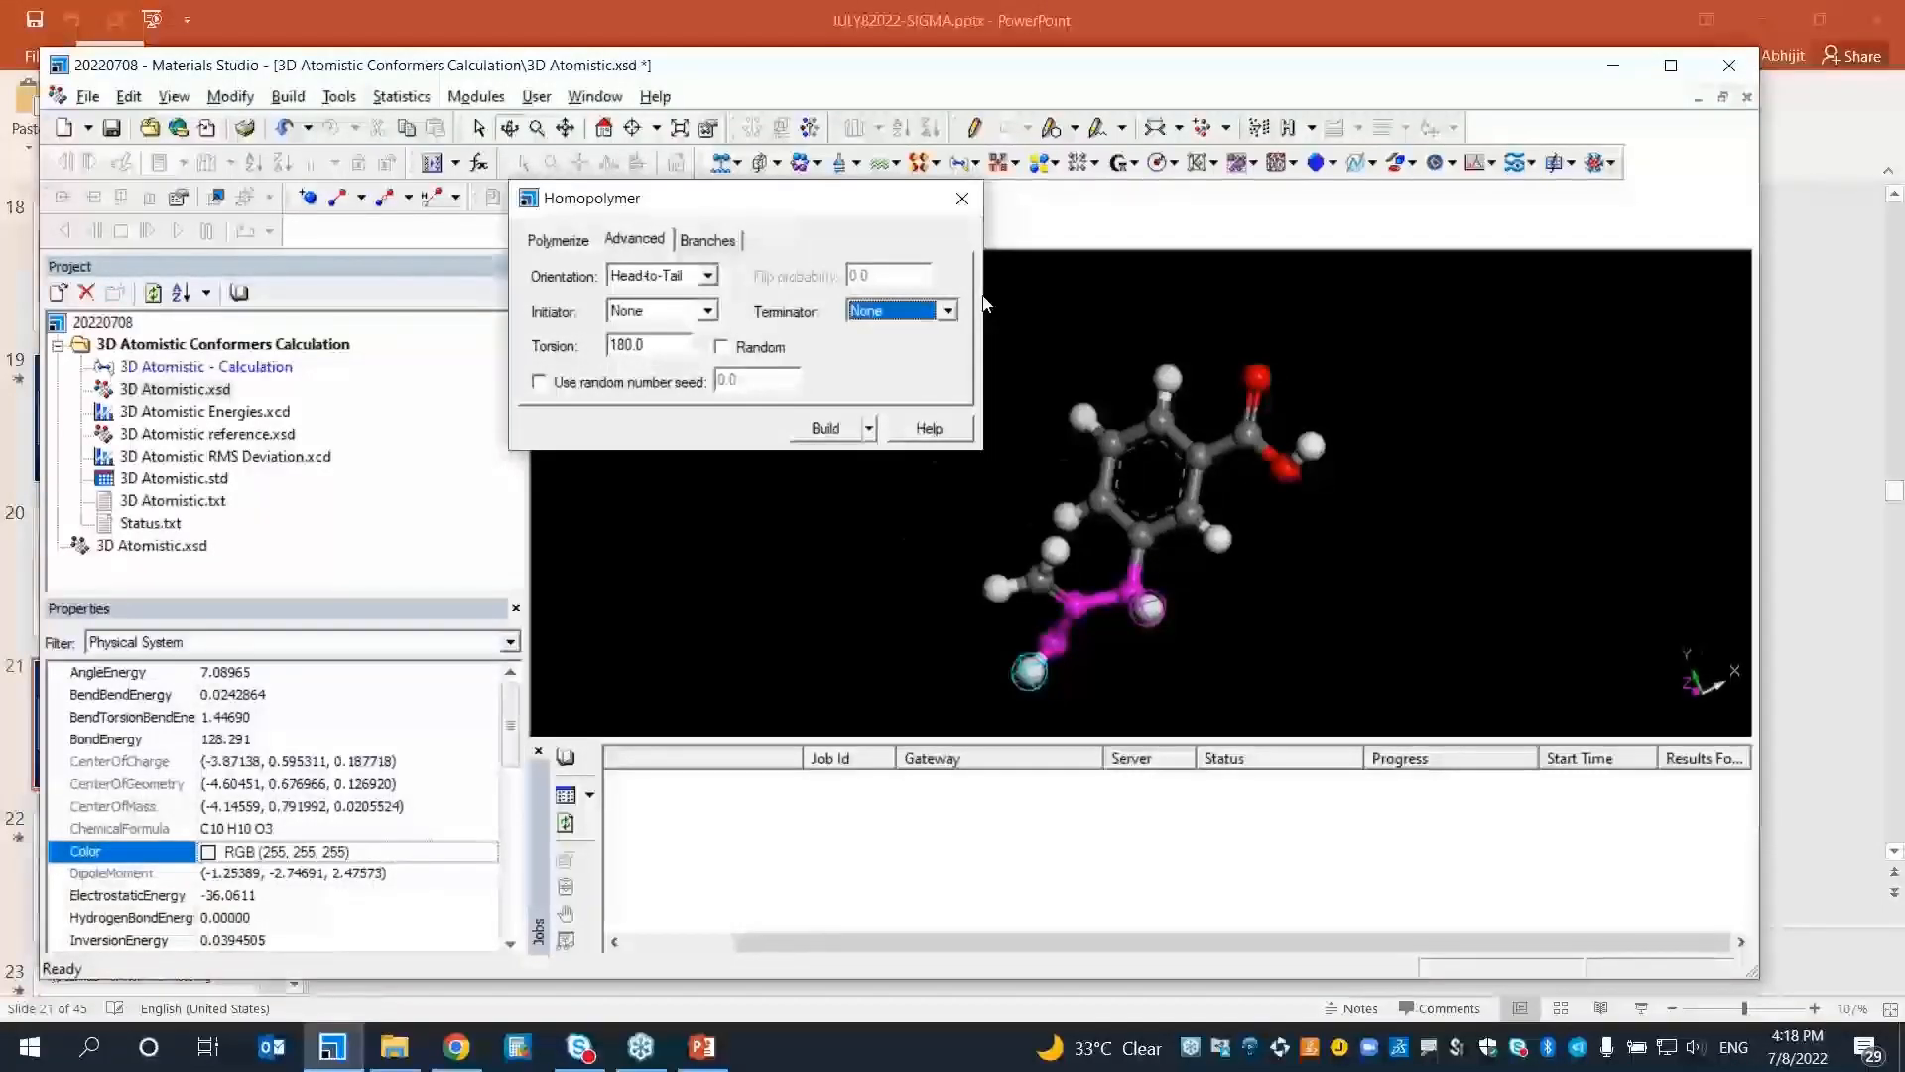
pyautogui.press('Return')
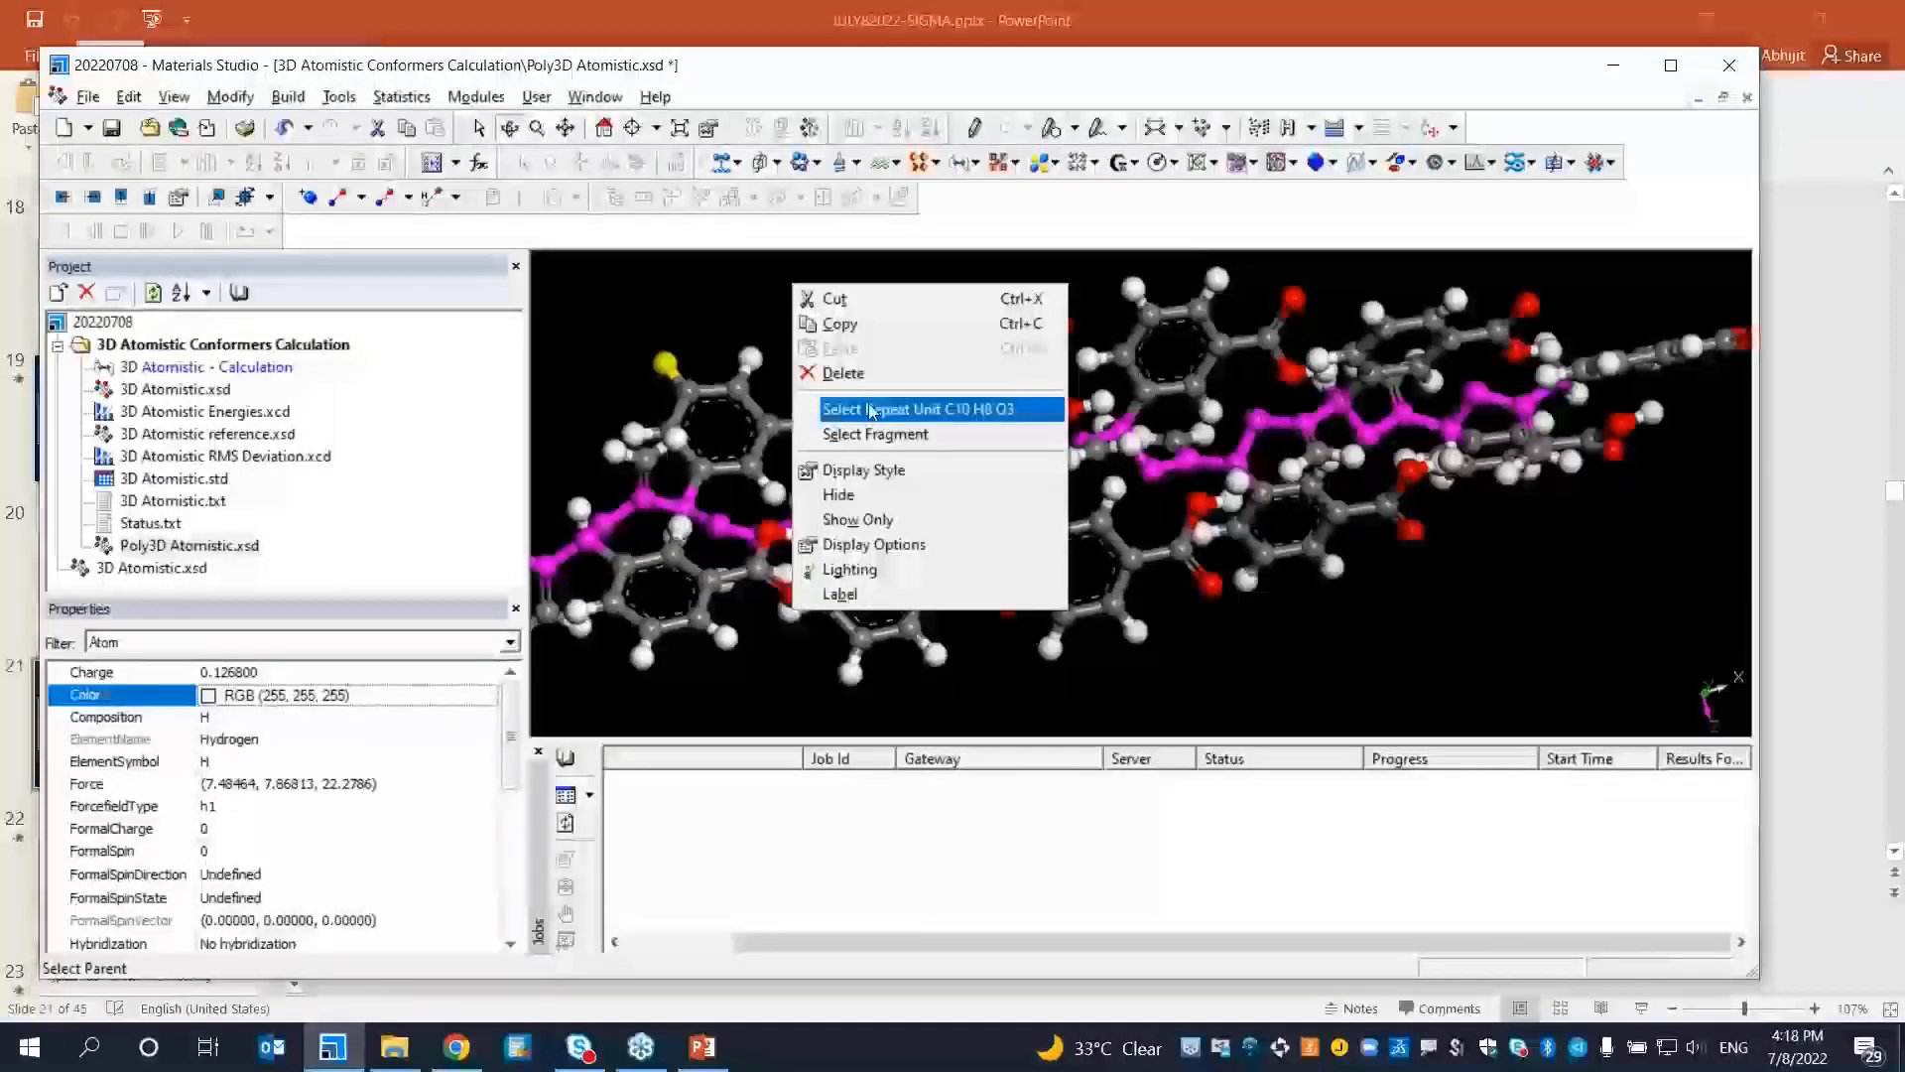
# Select one C10 H8 O3 repeat unit in the polymer chain and place Poly3D Atomistic.xsd in the project root
pyautogui.click(870, 409)
pyautogui.click(103, 322)
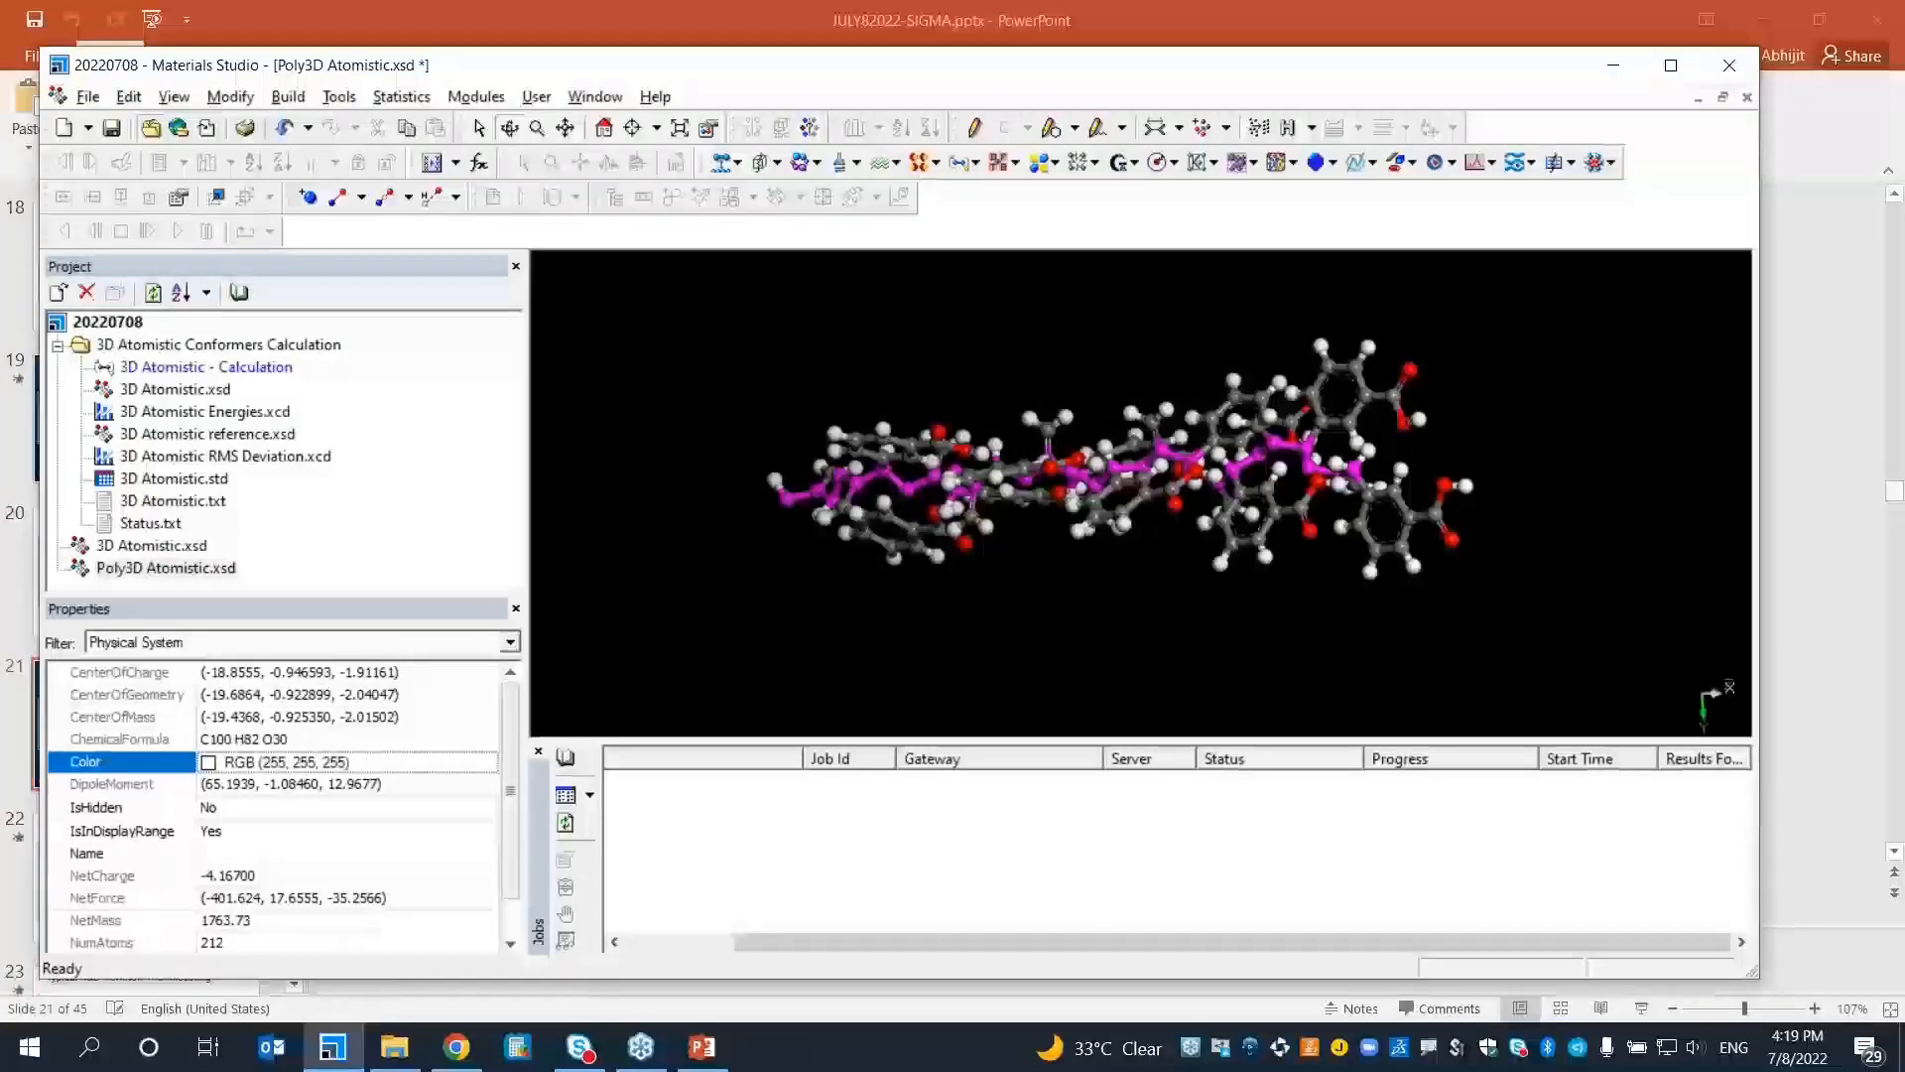
# Import the Cu crystal structure into the project and create a 4 × 4 × 4 supercell from it
pyautogui.hotkey('ctrl', 'i')
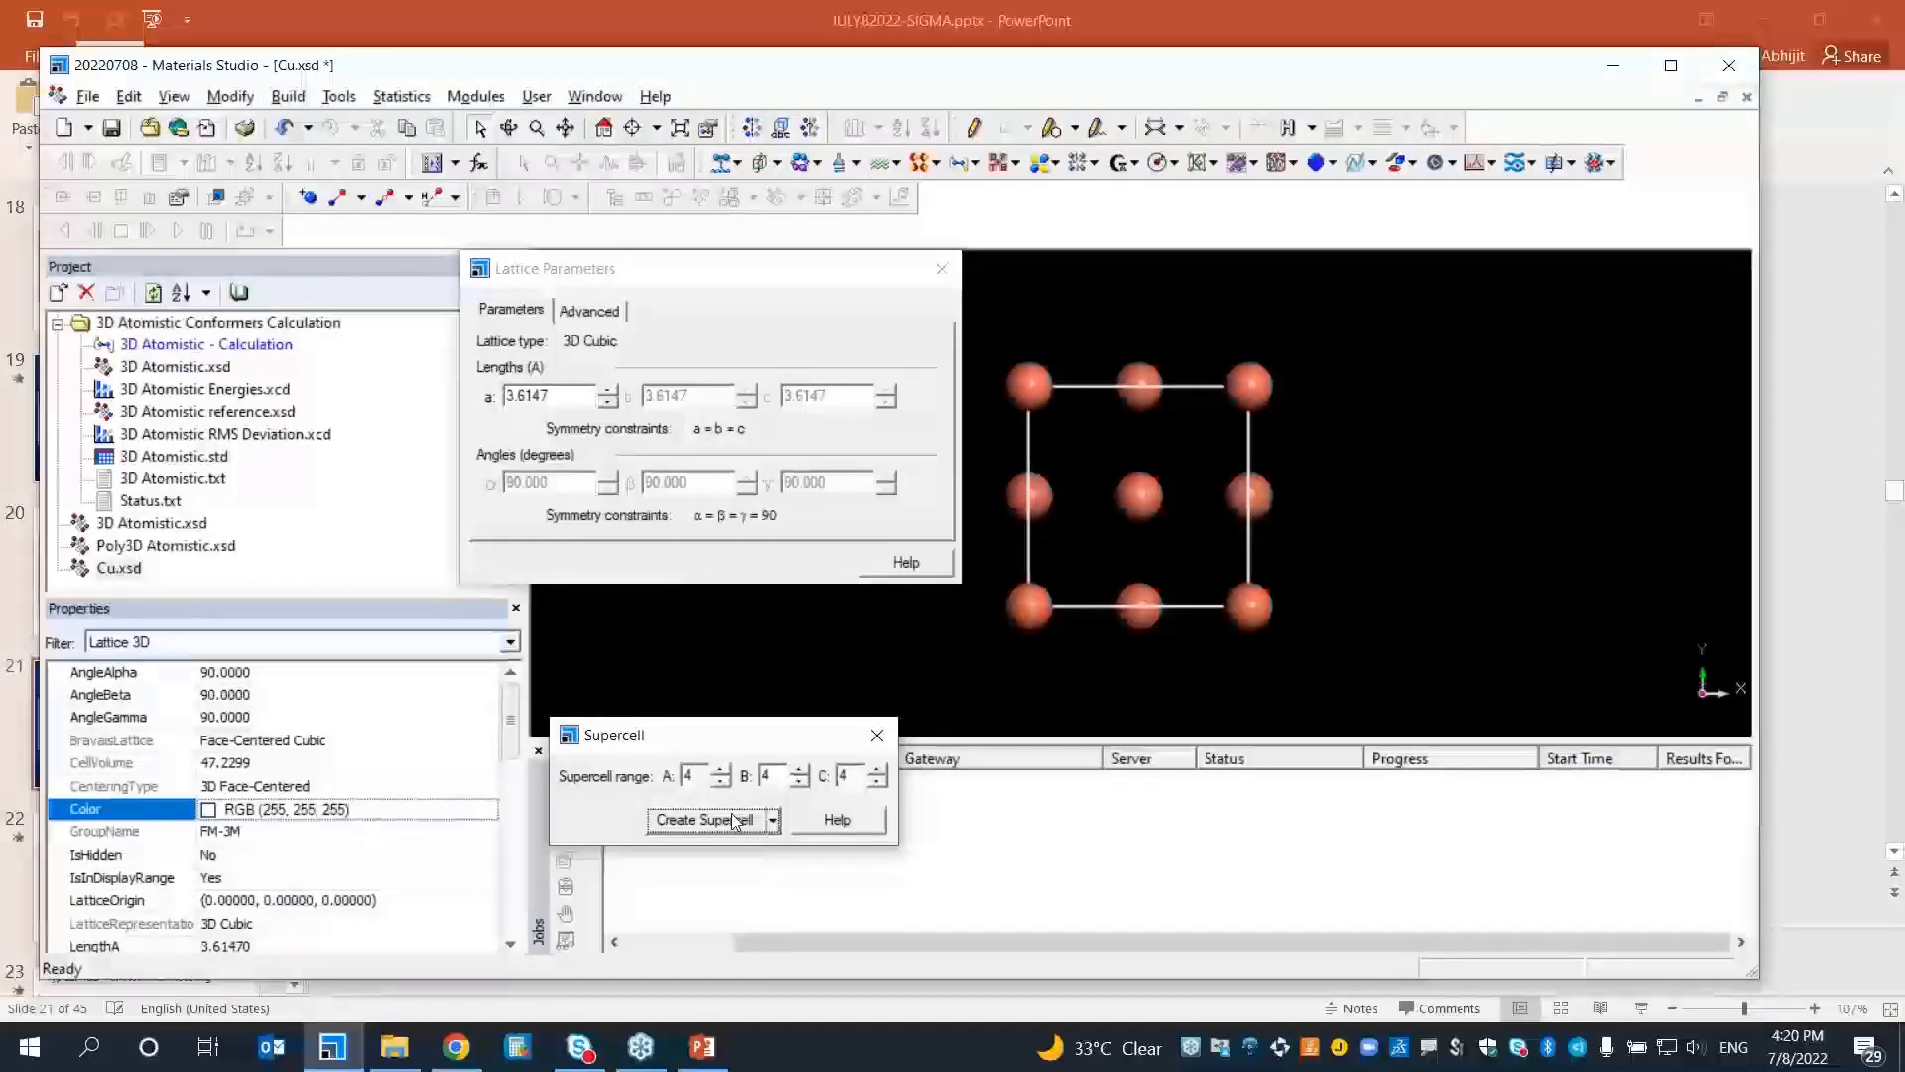
pyautogui.click(734, 819)
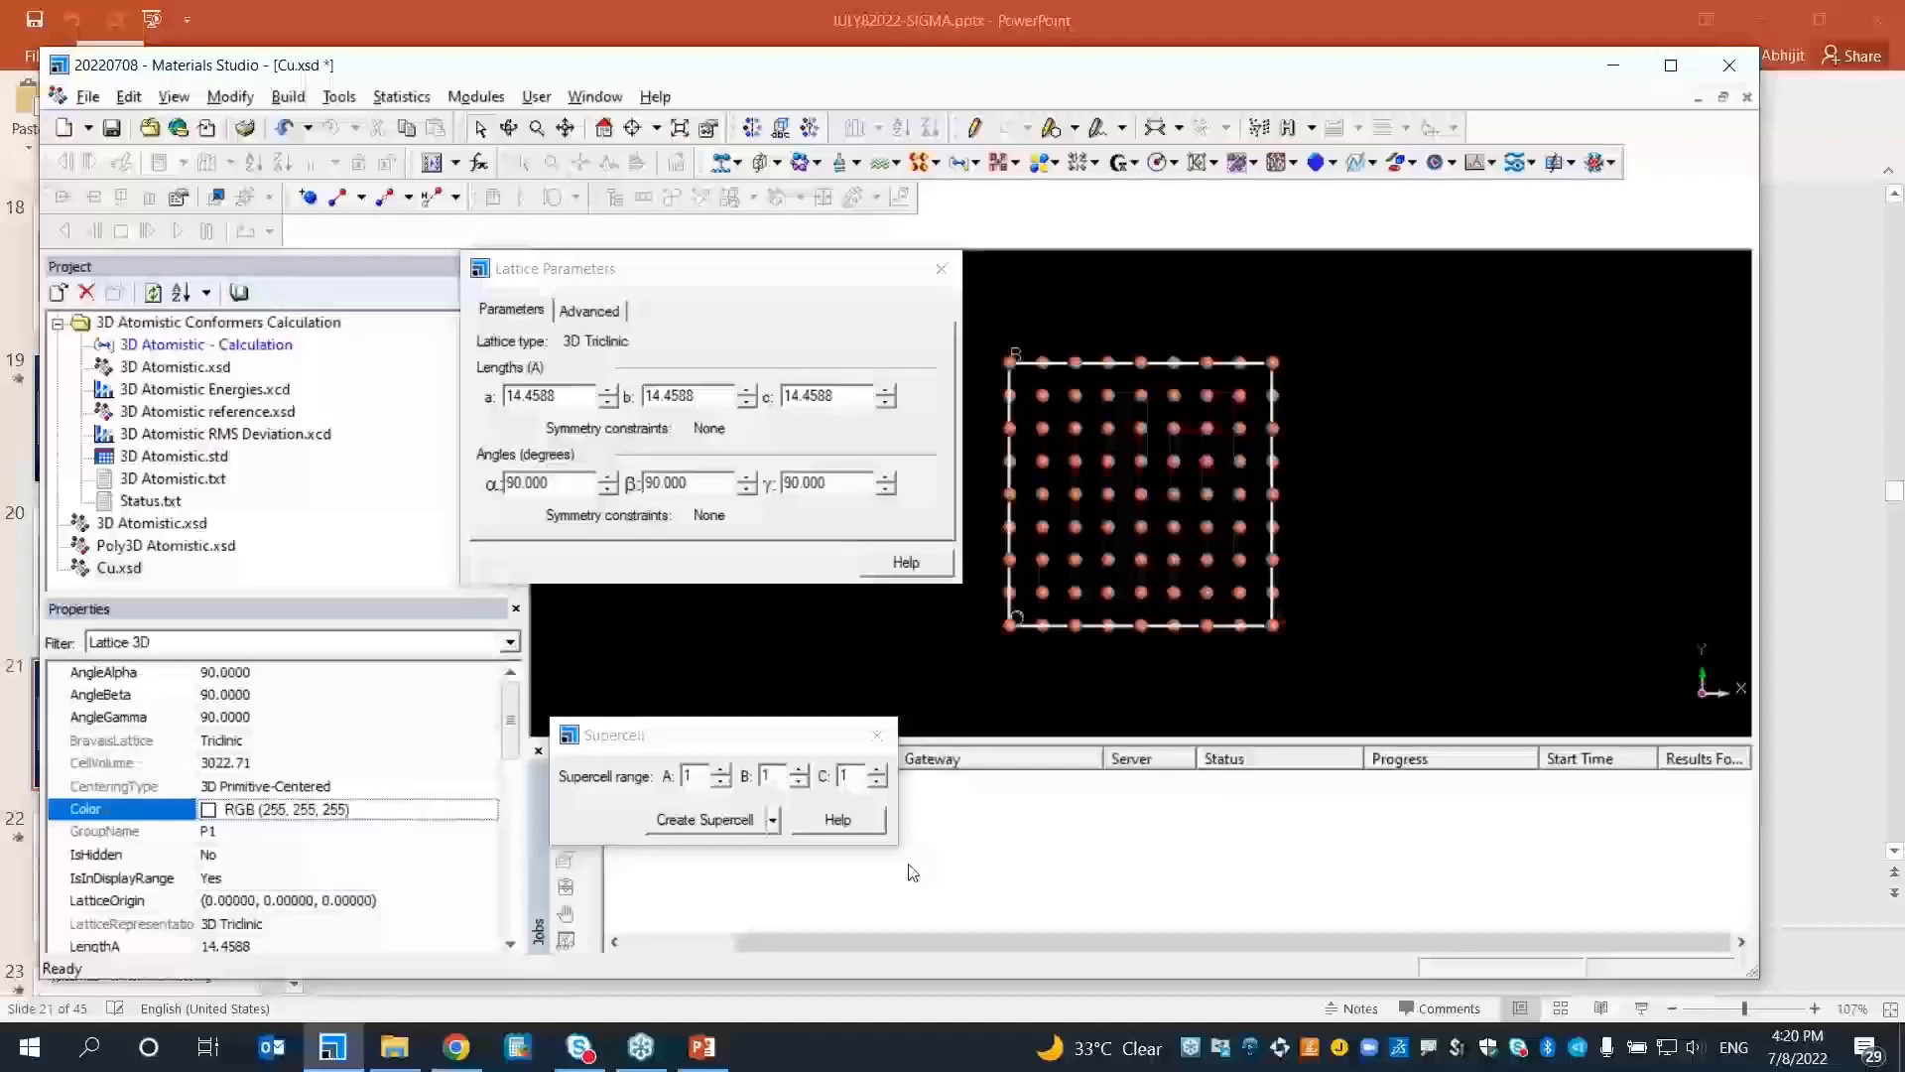
# Compare the Symmetry System properties of the Cu unit cell and supercell by undoing and redoing the supercell, closing Lattice Parameters
pyautogui.hotkey('ctrl', 'z')
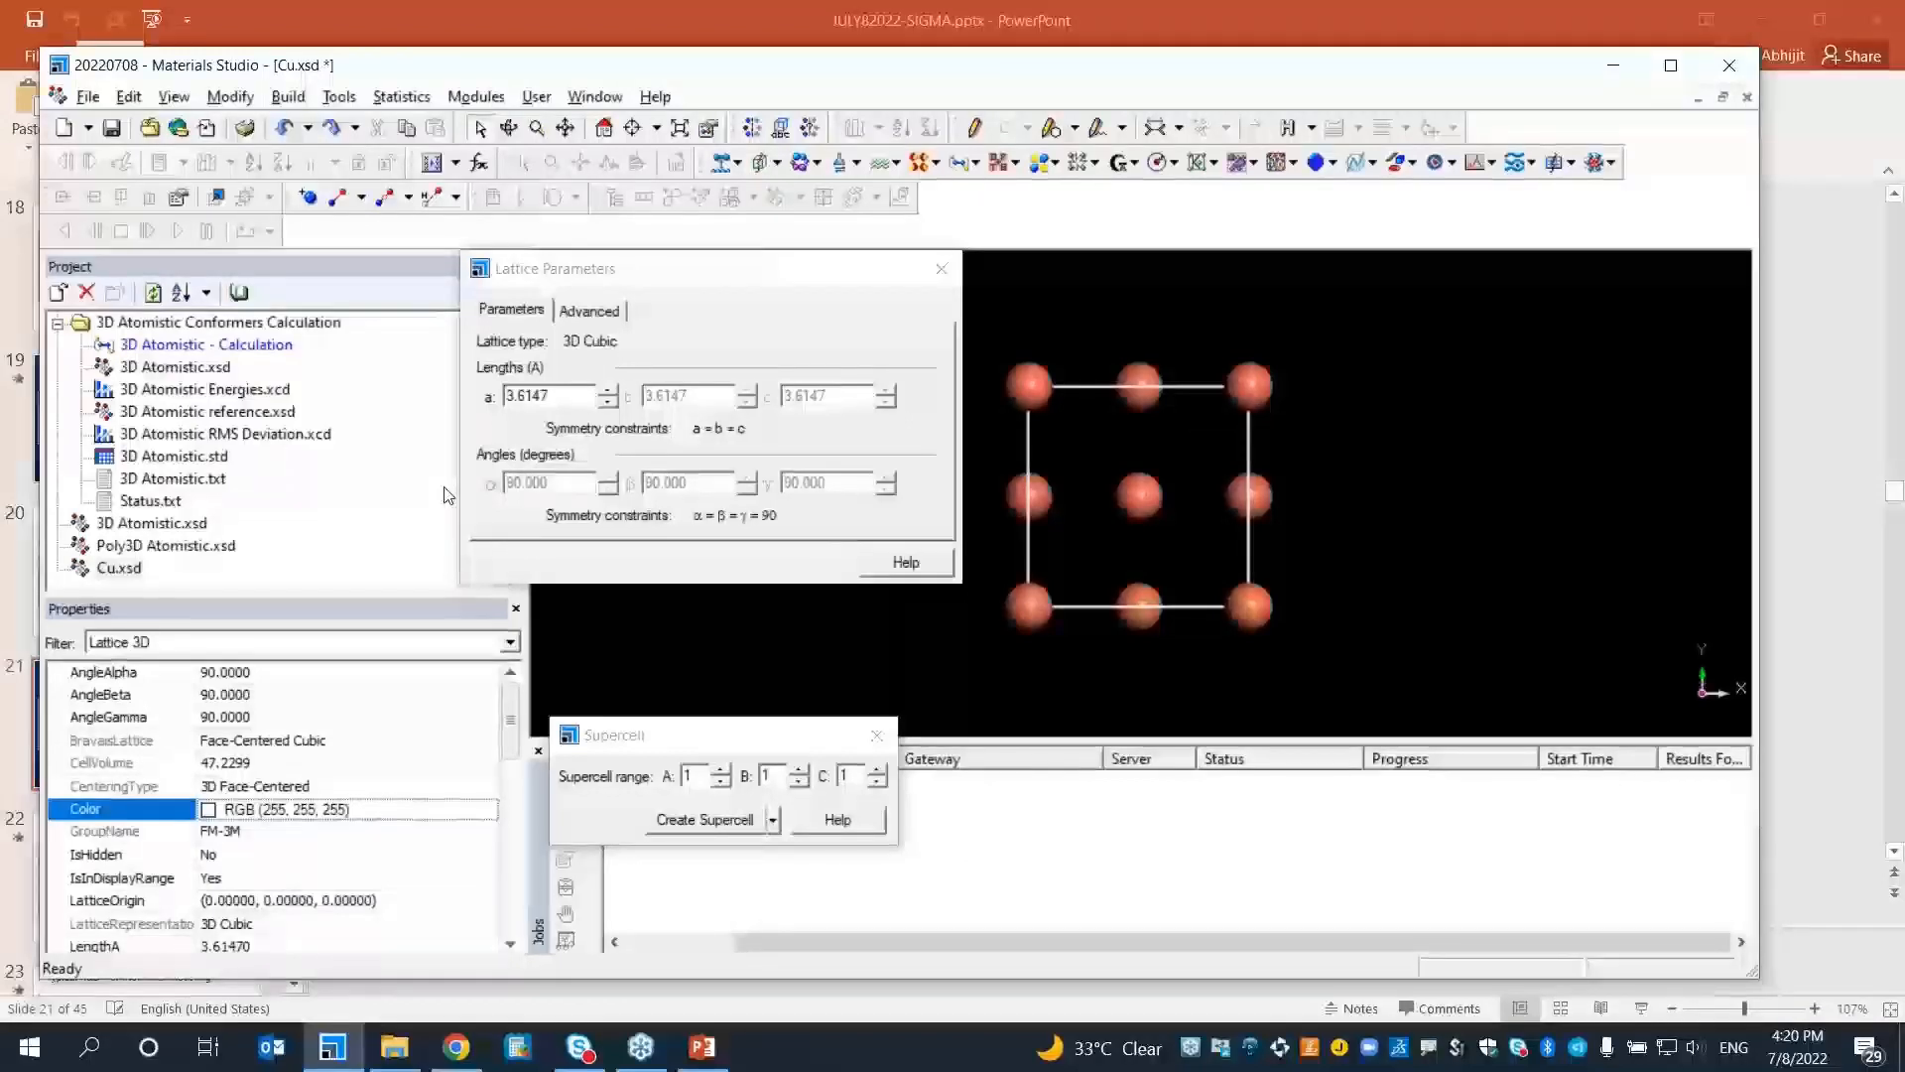
pyautogui.click(510, 643)
pyautogui.click(145, 708)
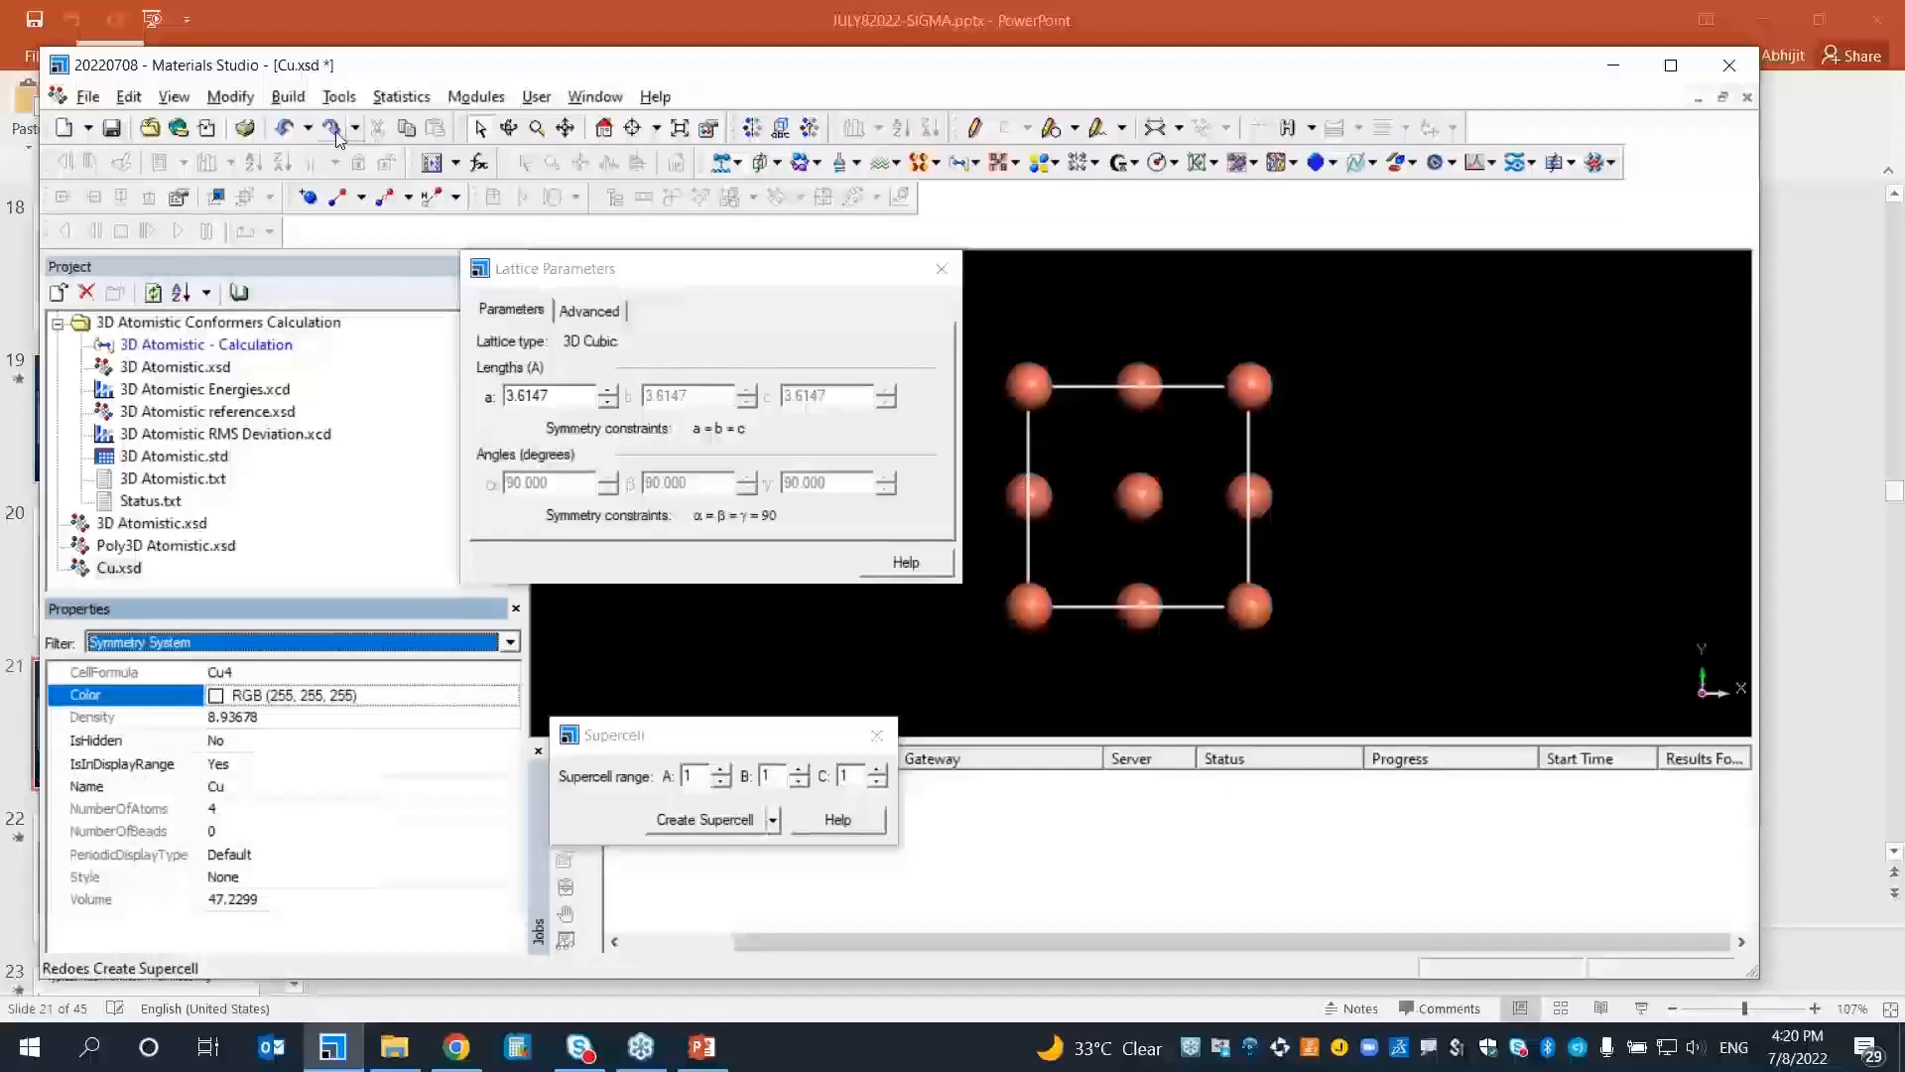
pyautogui.click(334, 132)
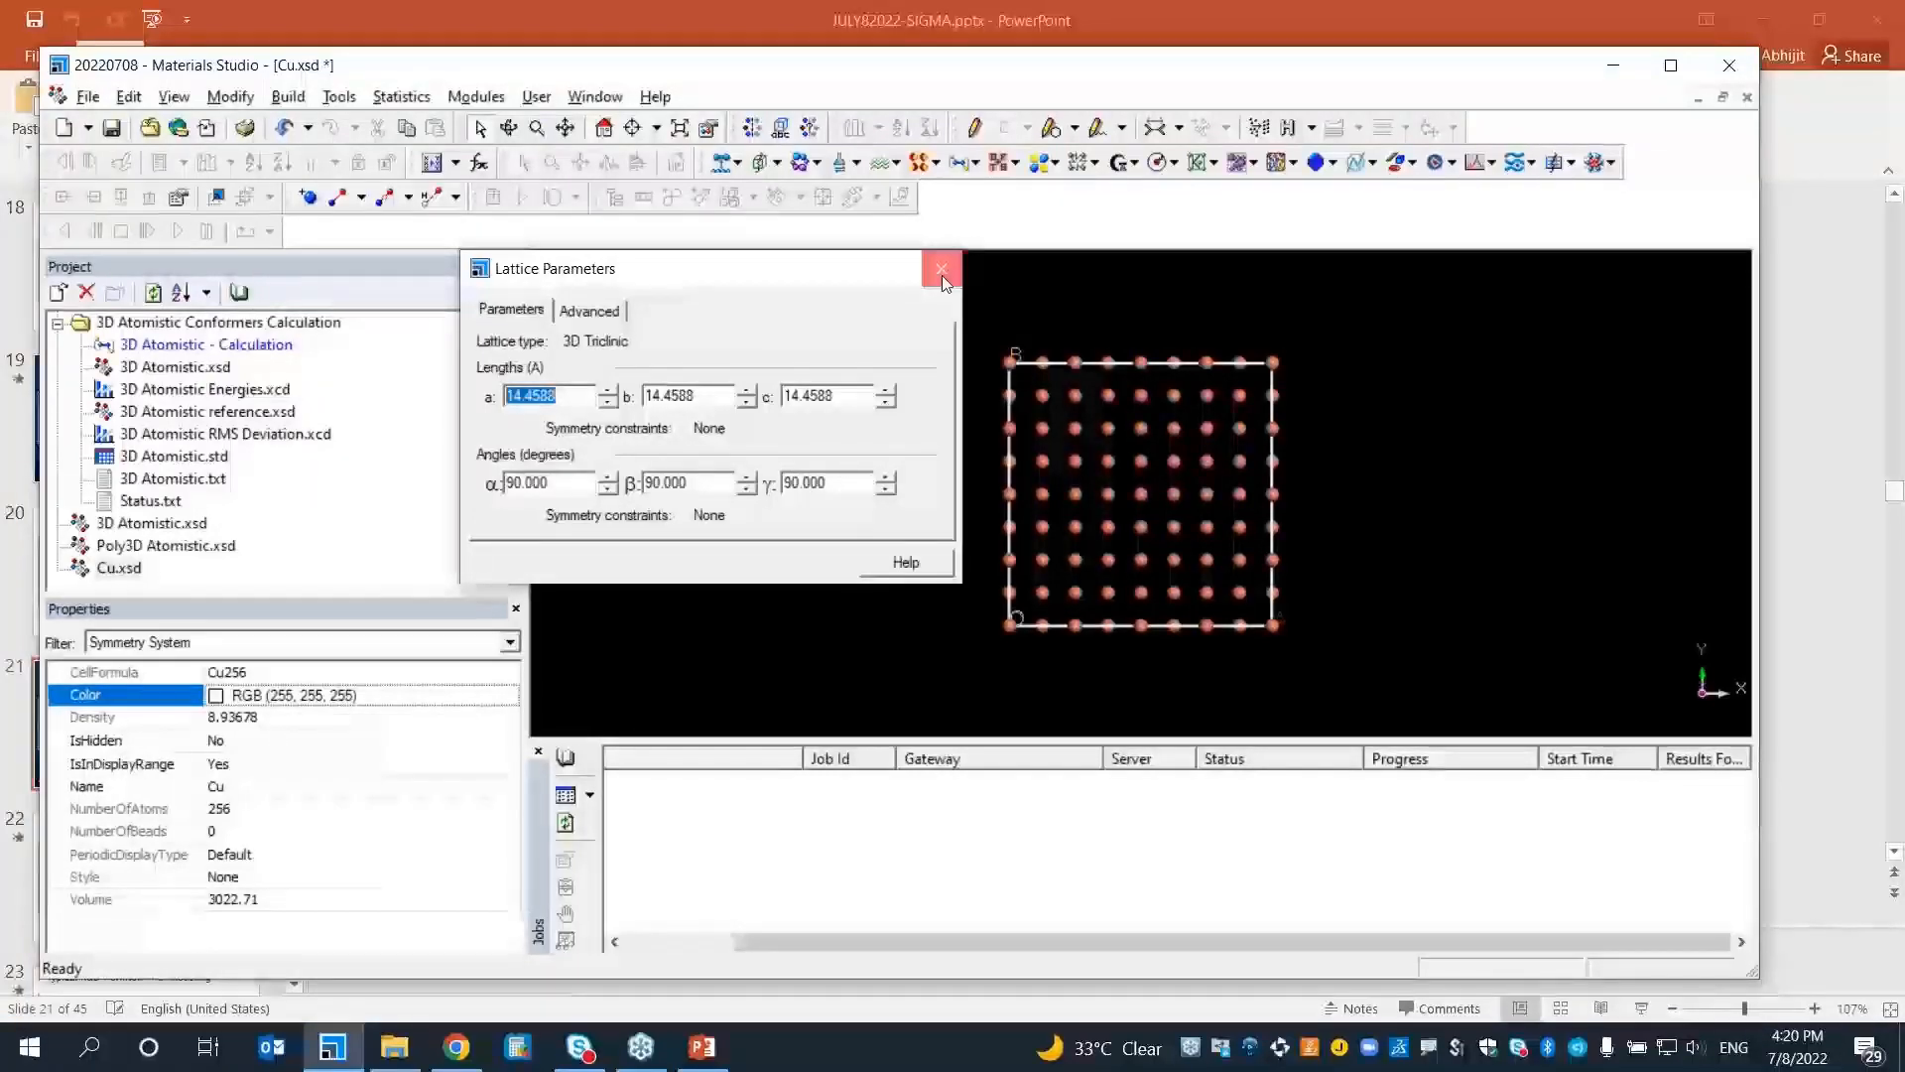
pyautogui.click(942, 270)
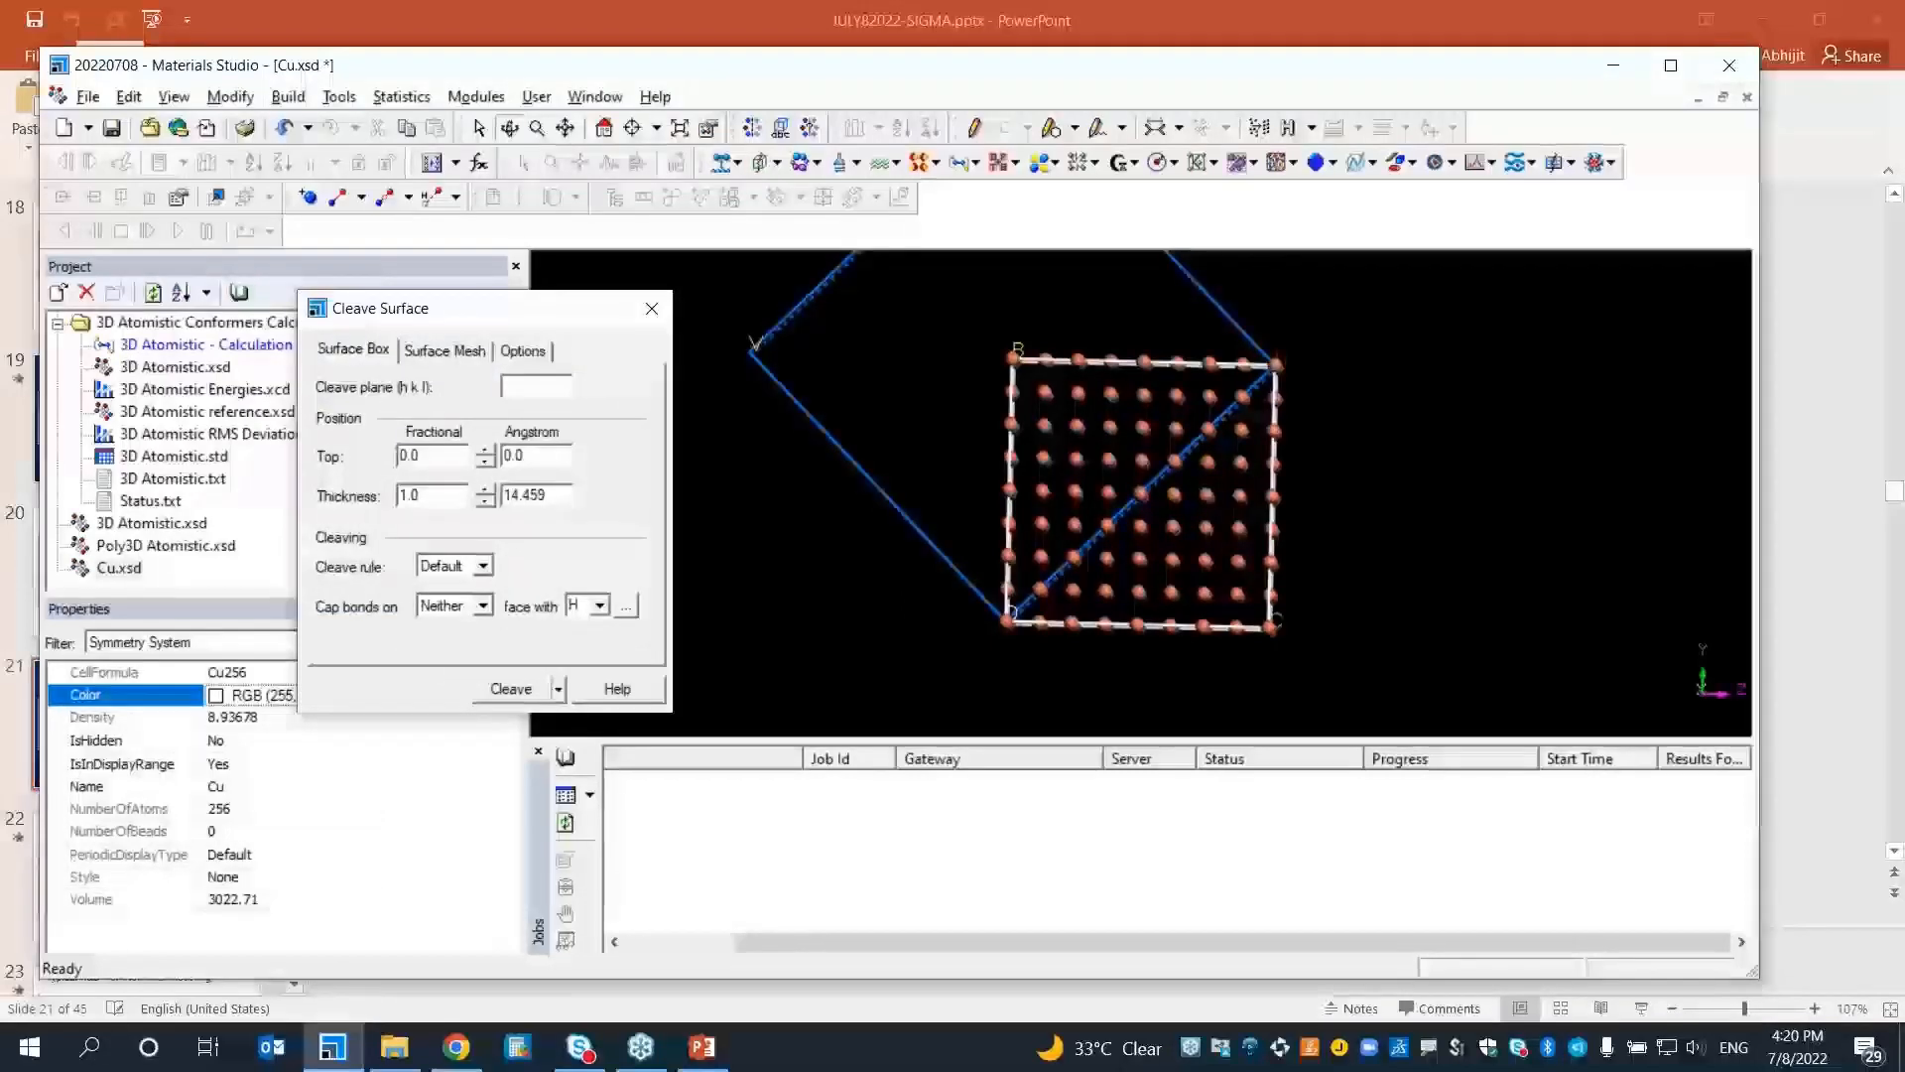
# Cleave the Cu supercell along the 1 0 0 plane with a fractional thickness of 1.125 and no bond capping
pyautogui.write('1 0 0')
pyautogui.press('Tab')
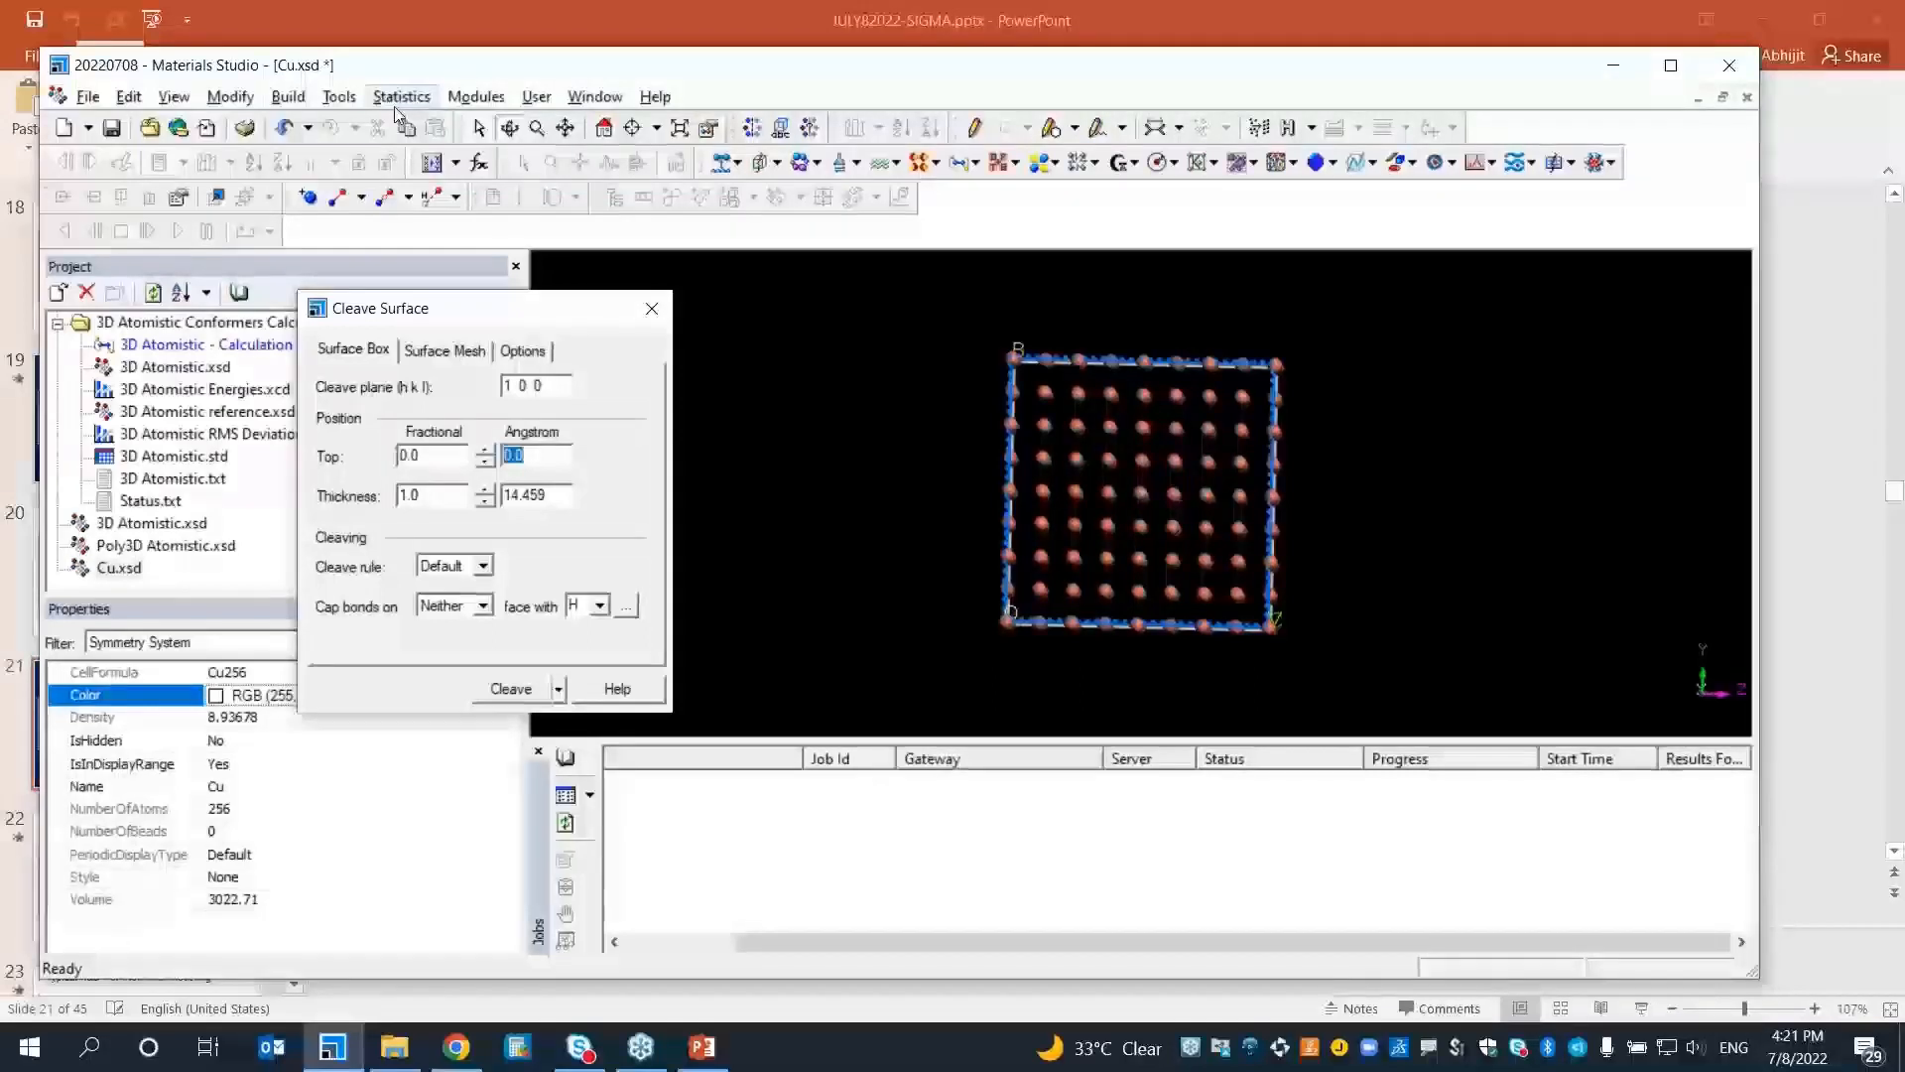
pyautogui.click(604, 128)
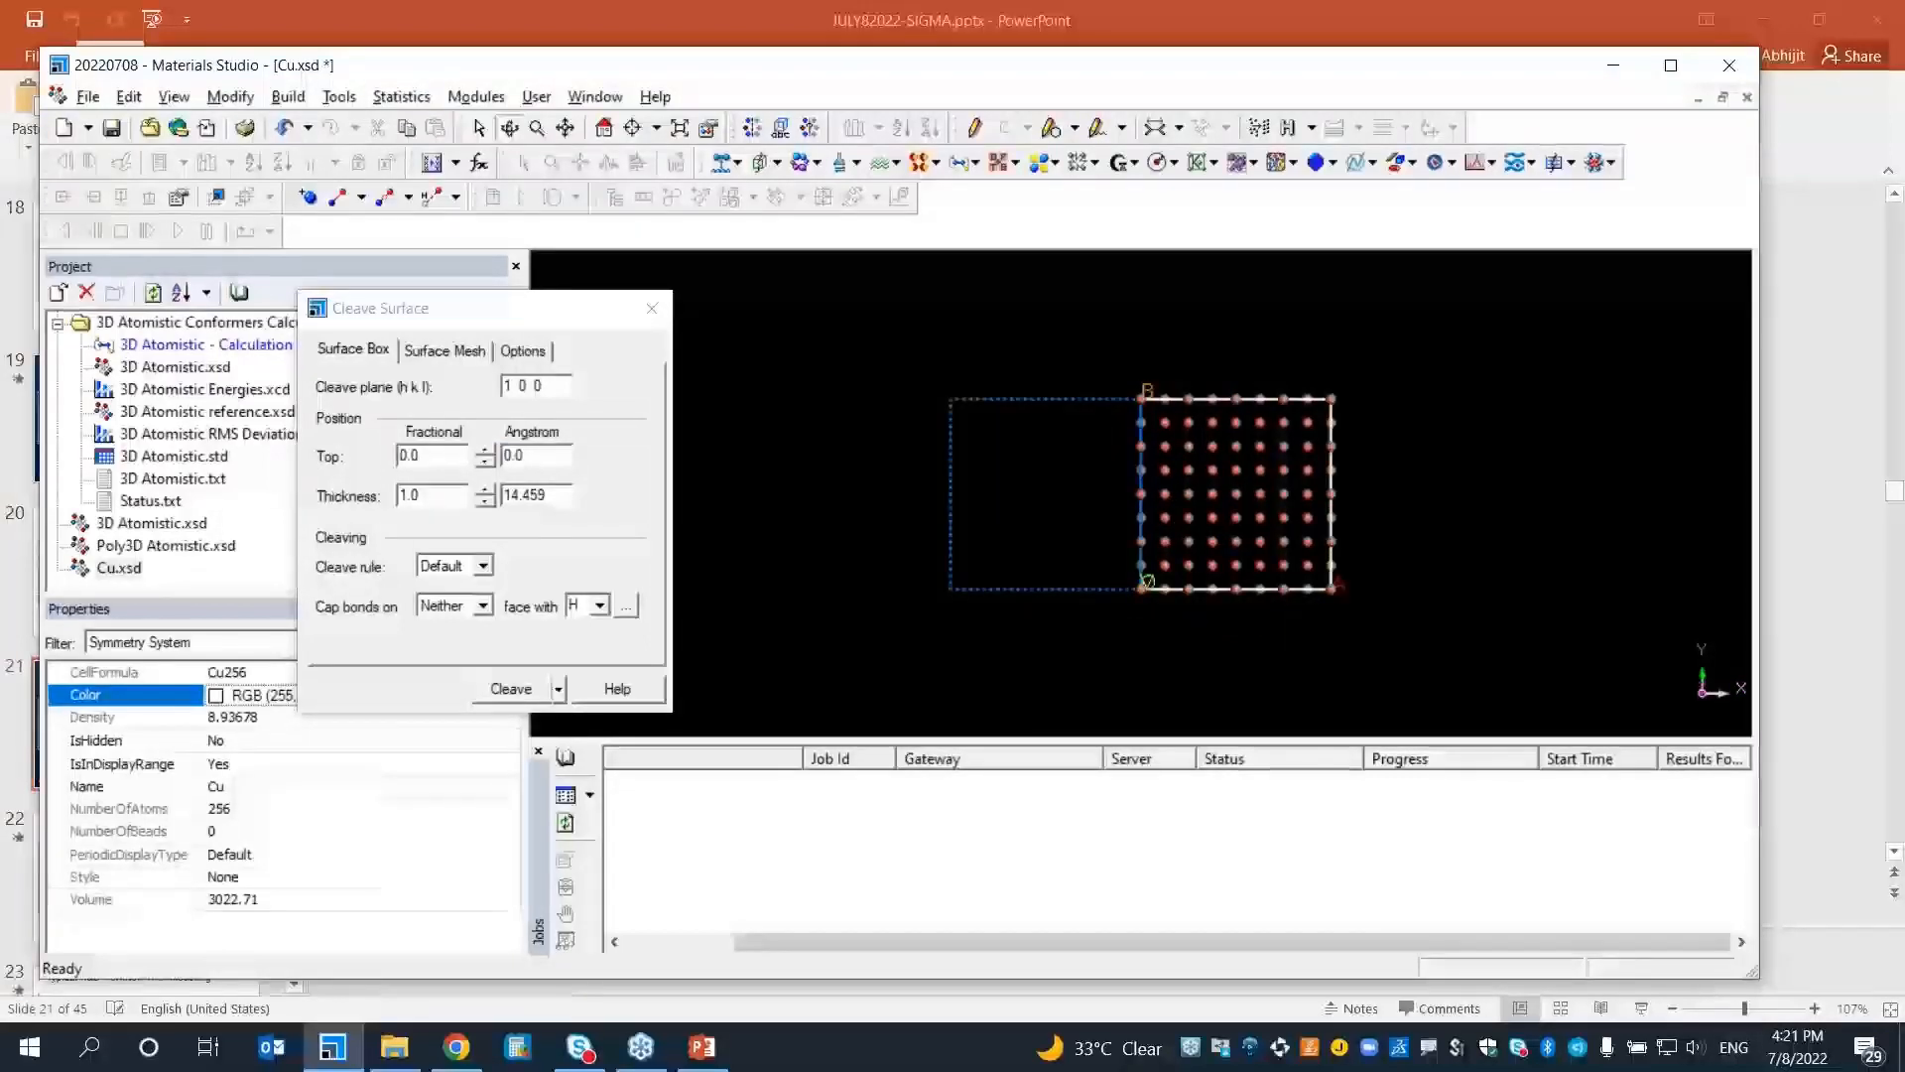
pyautogui.click(482, 605)
pyautogui.click(441, 623)
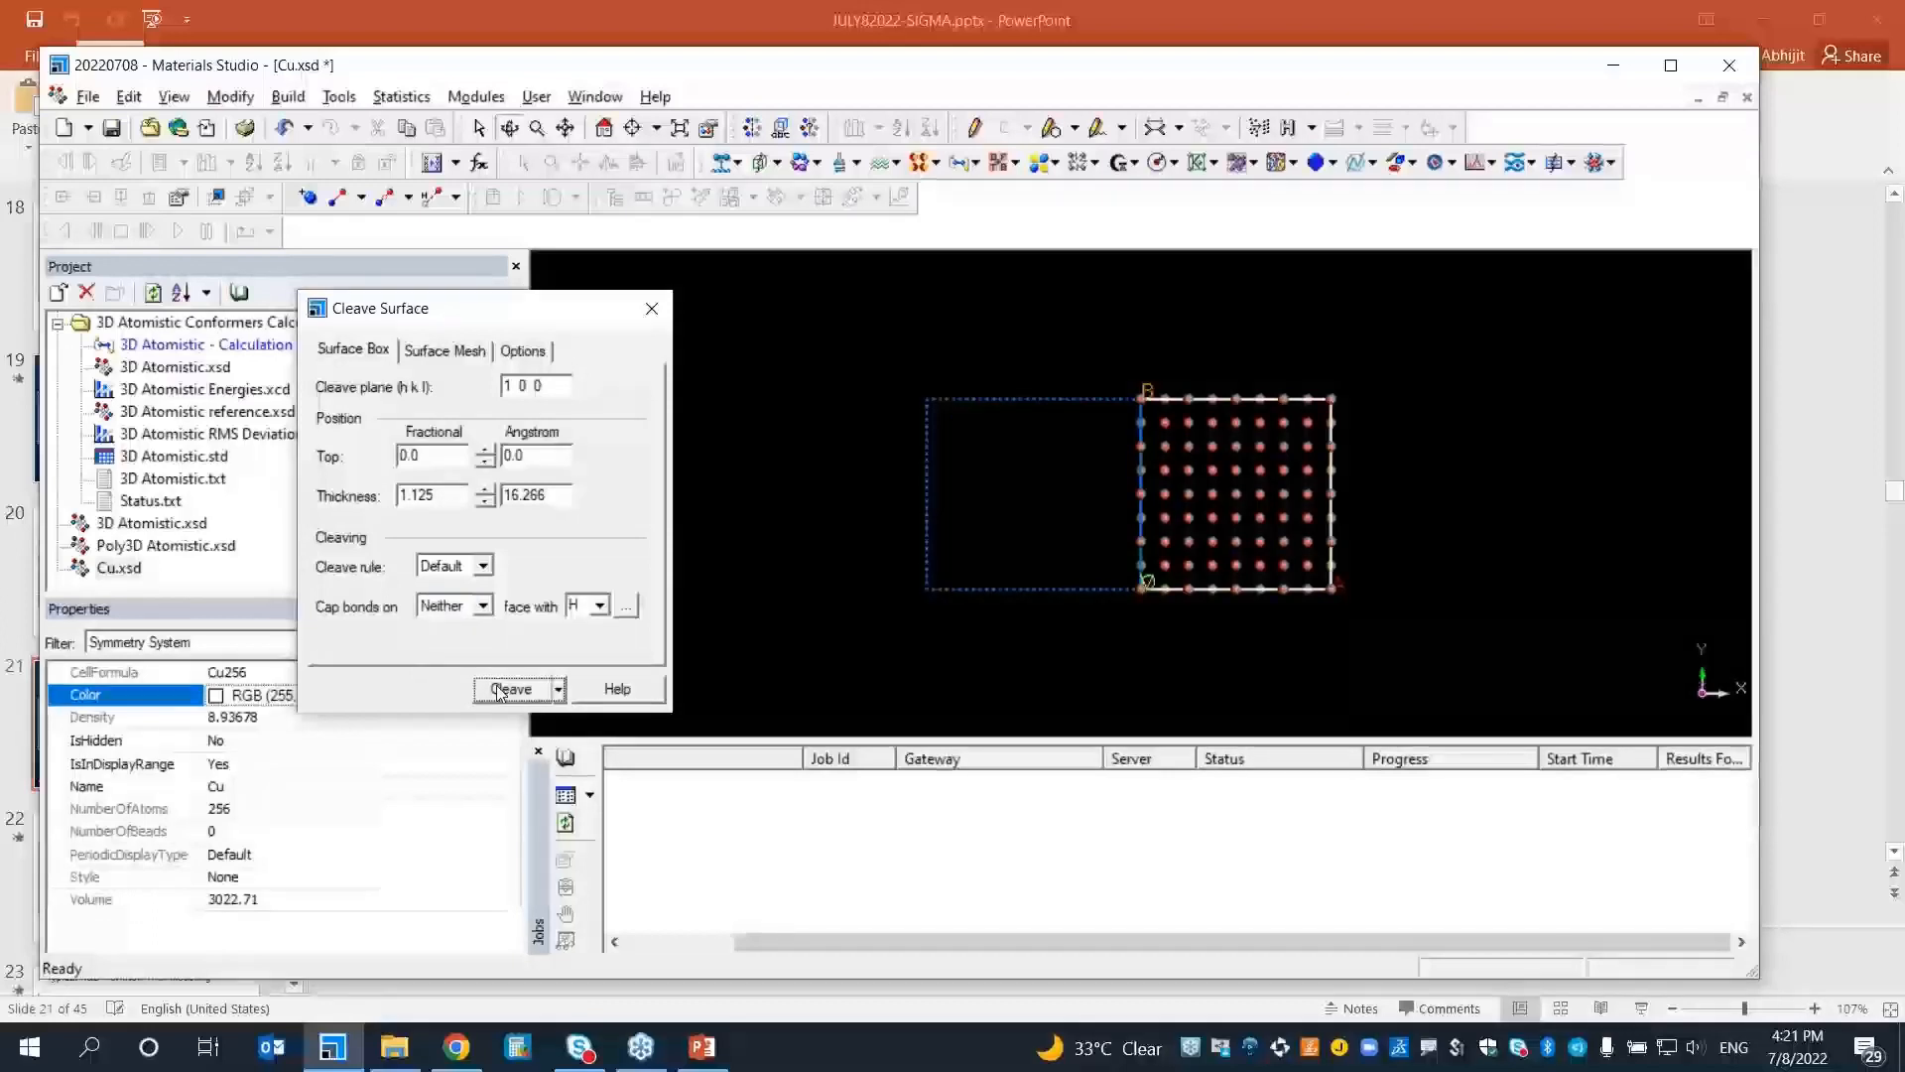
pyautogui.click(498, 693)
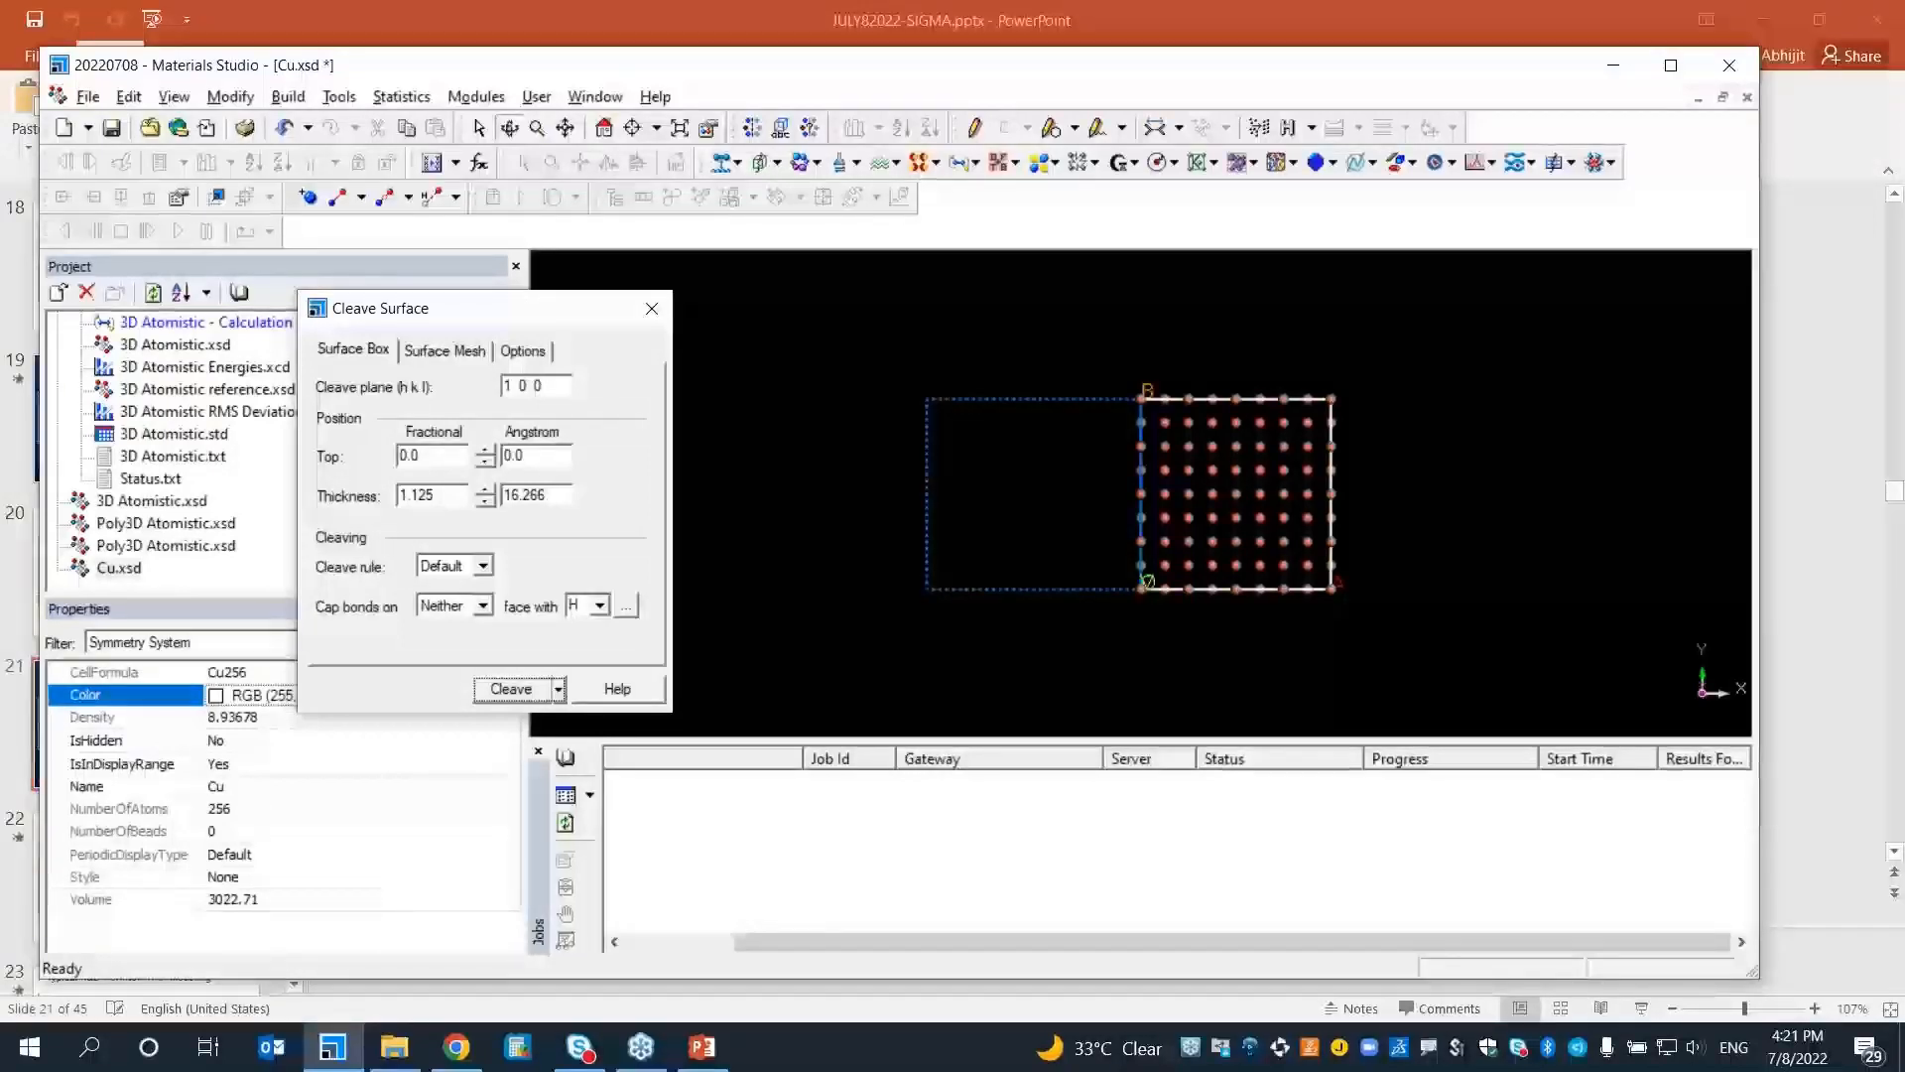
pyautogui.click(511, 689)
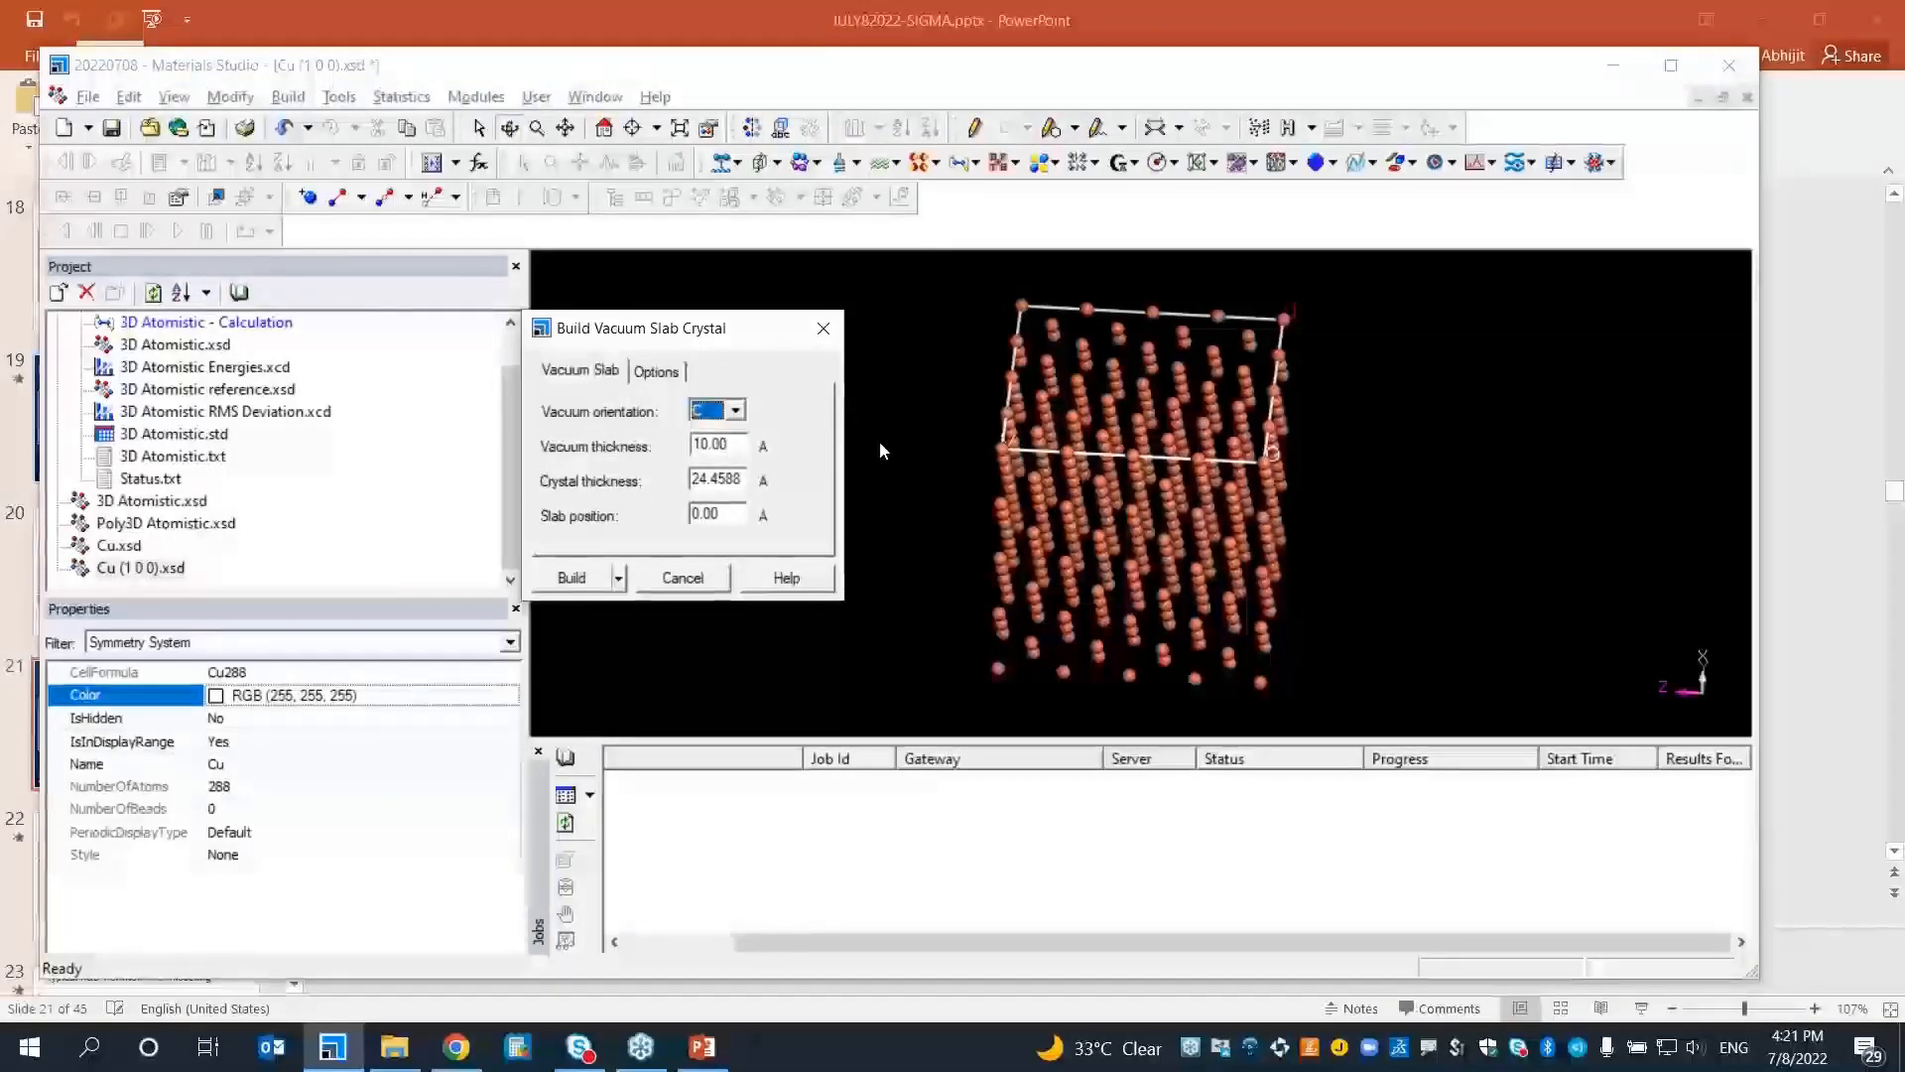
# Build a vacuum slab crystal from the cleaved Cu (1 0 0) surface with the vacuum oriented along C
pyautogui.press('Return')
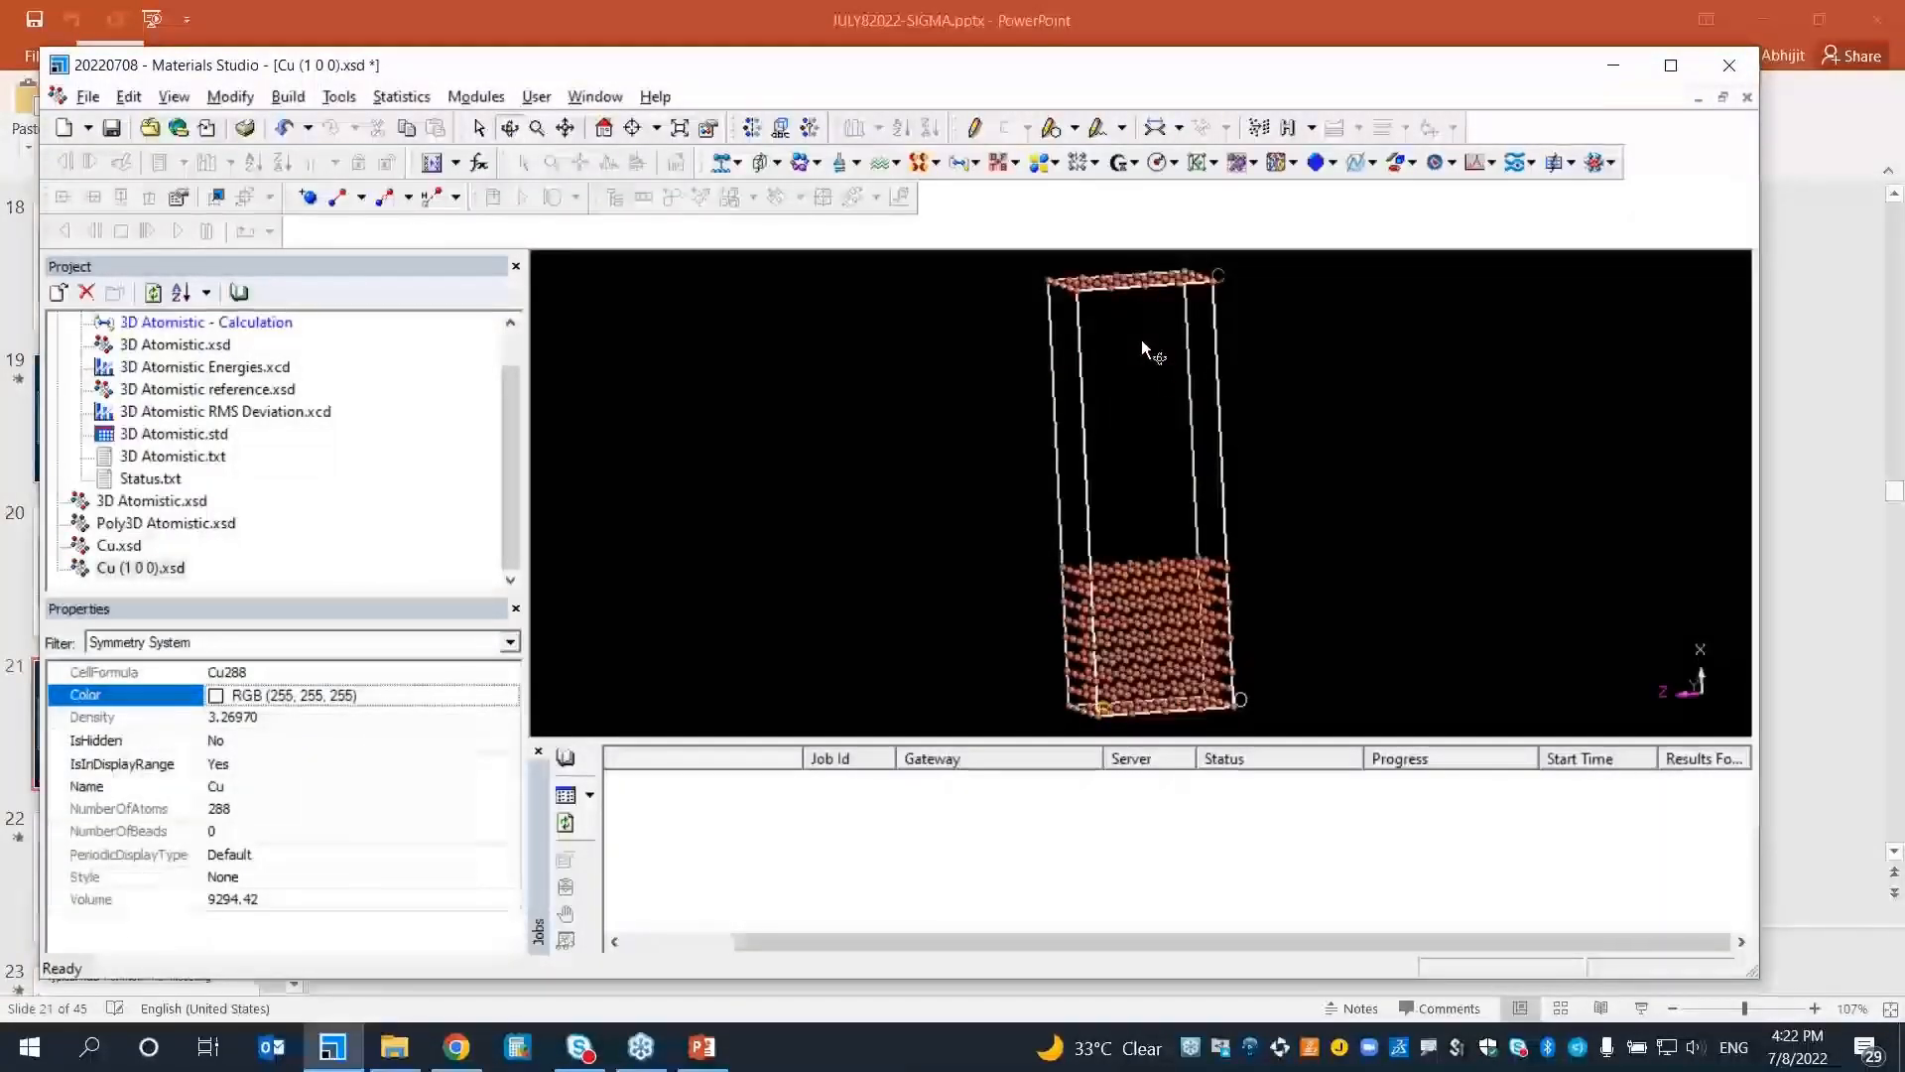
pyautogui.moveTo(1141, 339); pyautogui.dragTo(1185, 522)
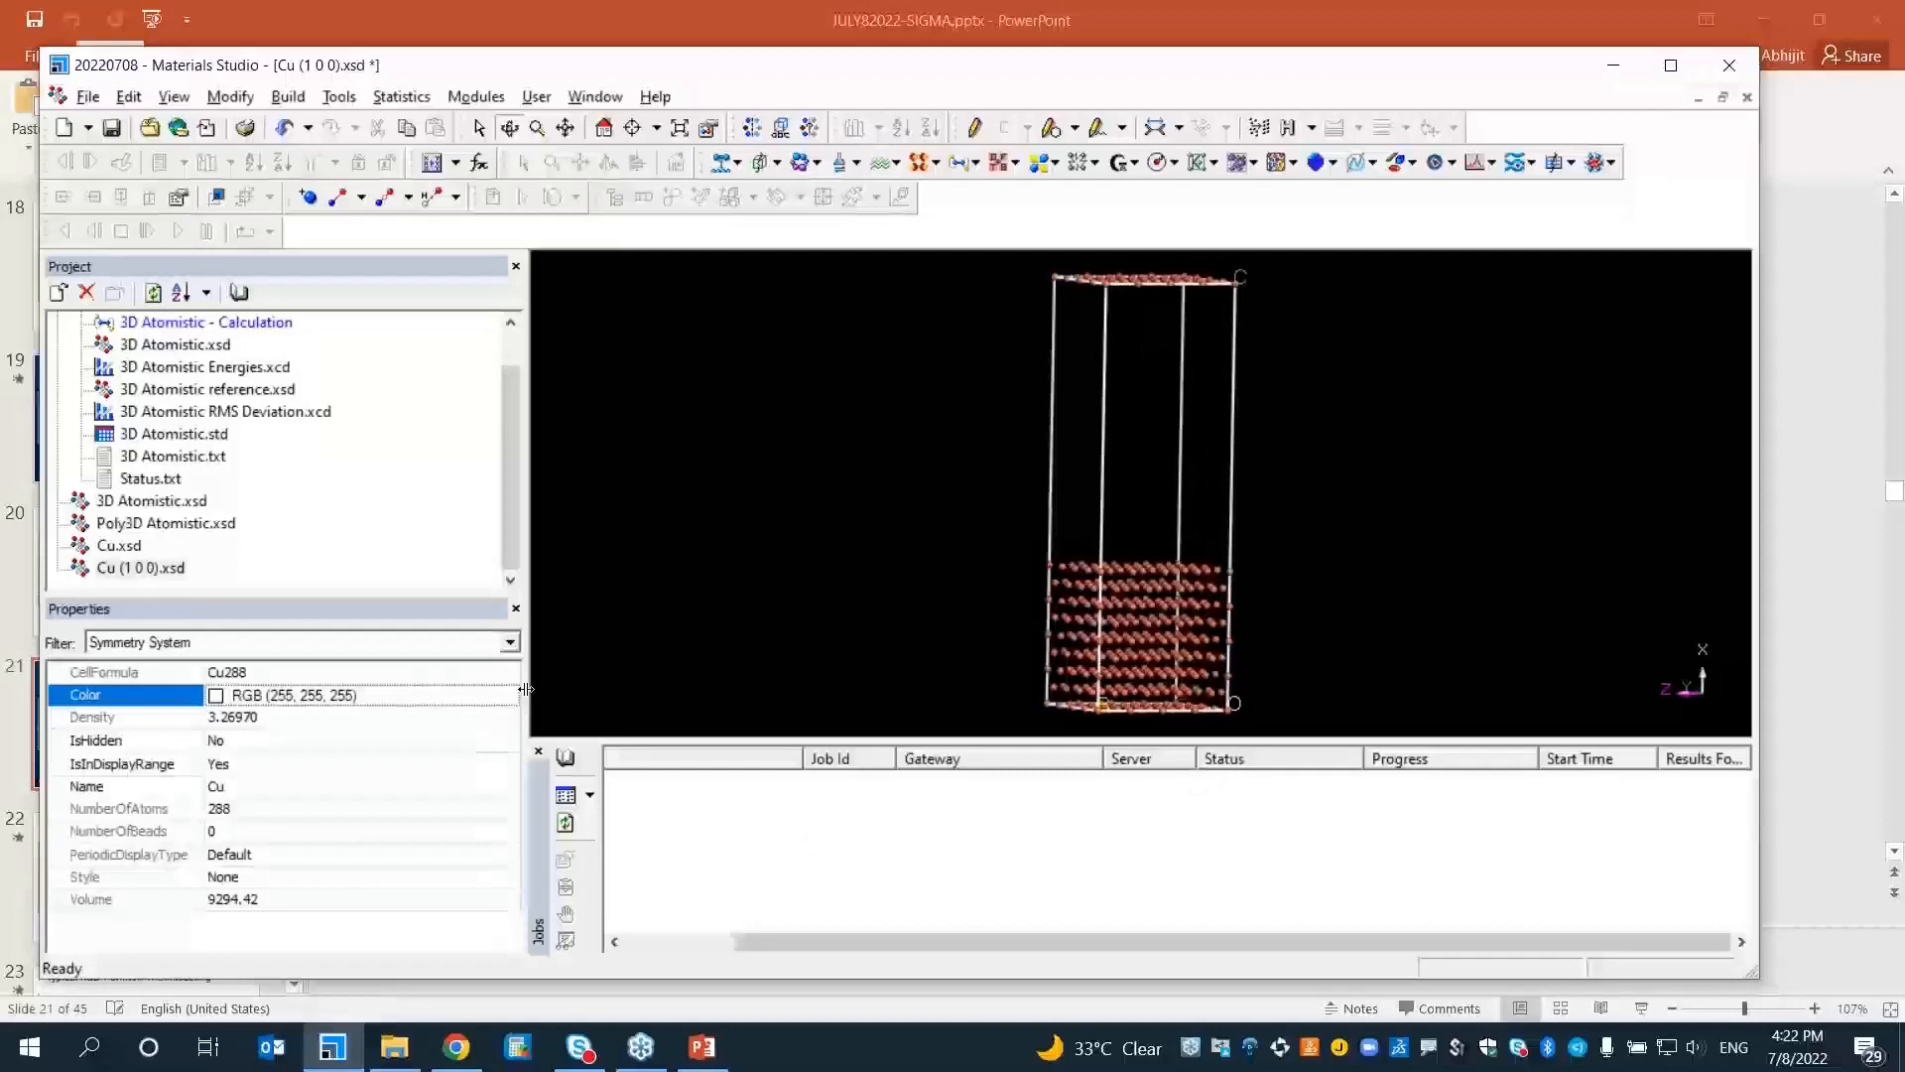
# Open 3D Atomistic.xsd from the project root and delete the torsion measurements on the molecule
pyautogui.click(133, 502)
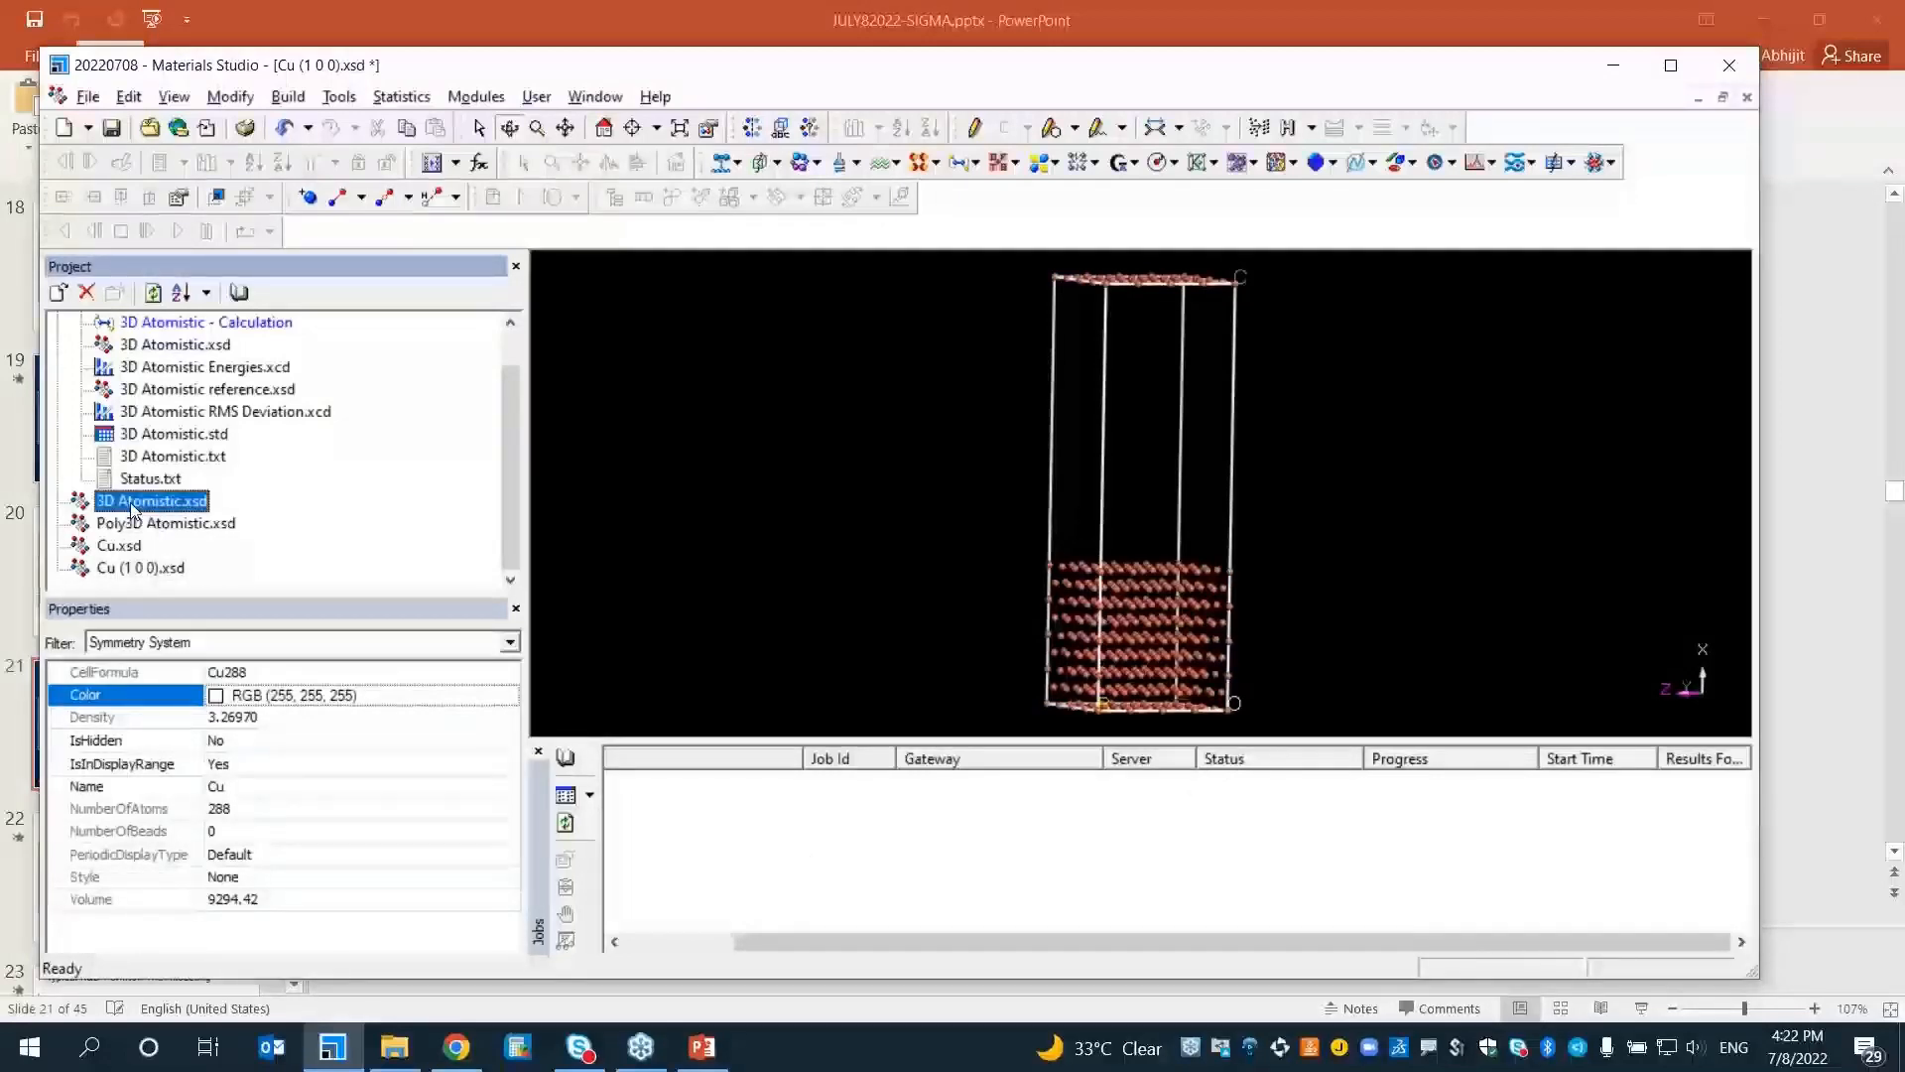
pyautogui.doubleClick(132, 502)
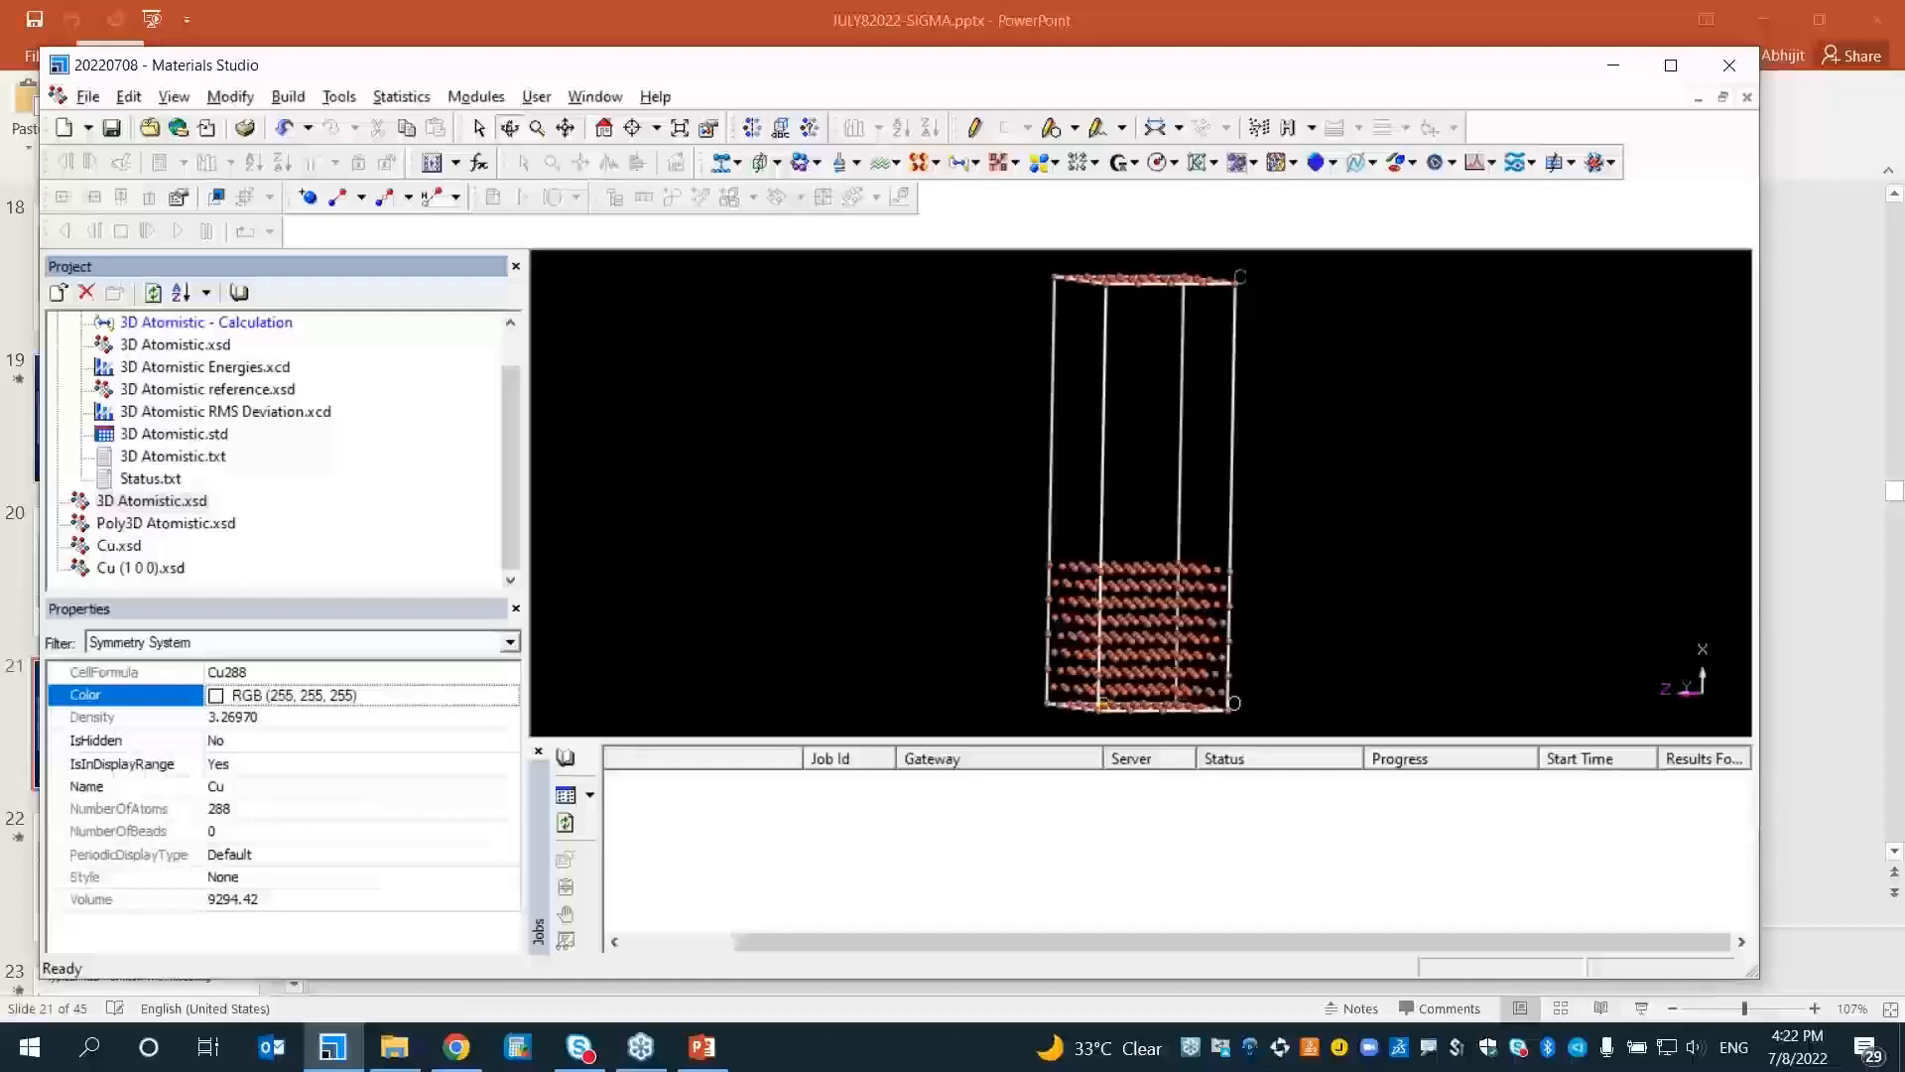
pyautogui.doubleClick(151, 501)
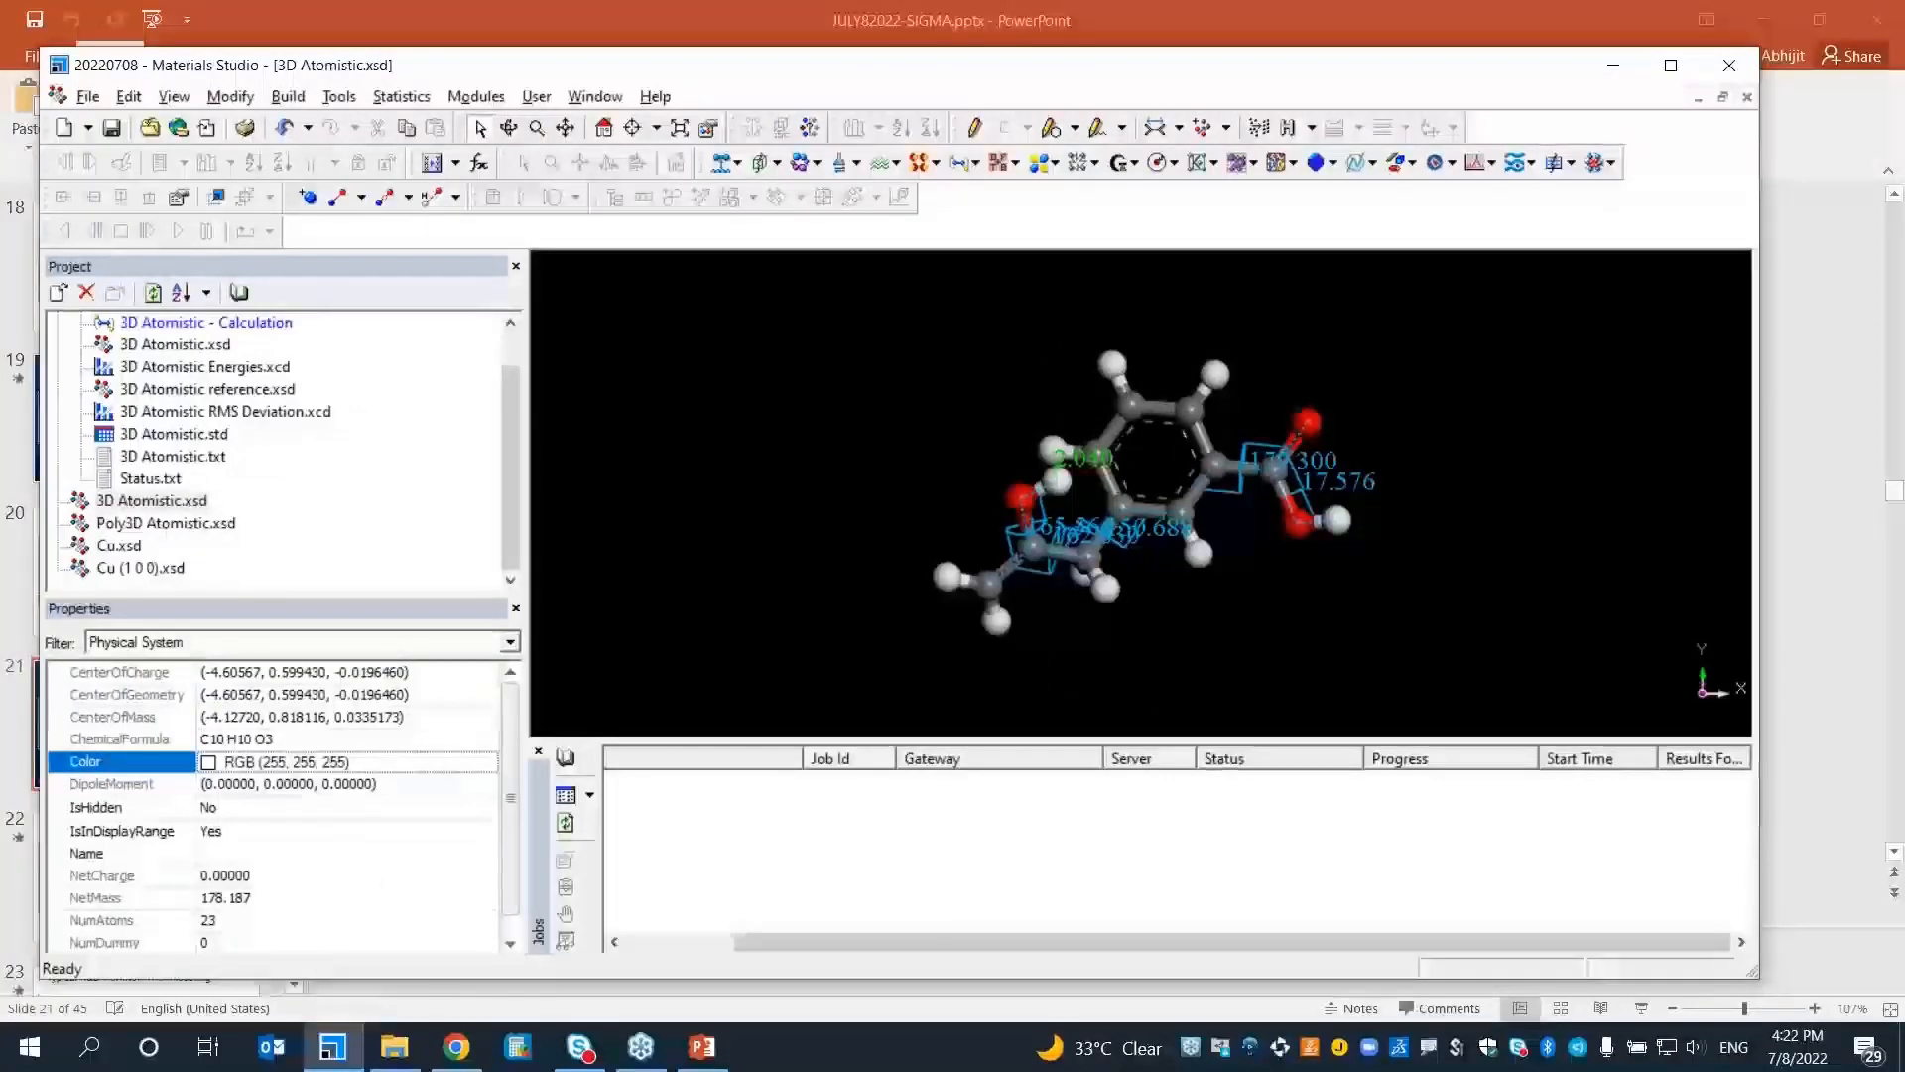
pyautogui.press('Delete')
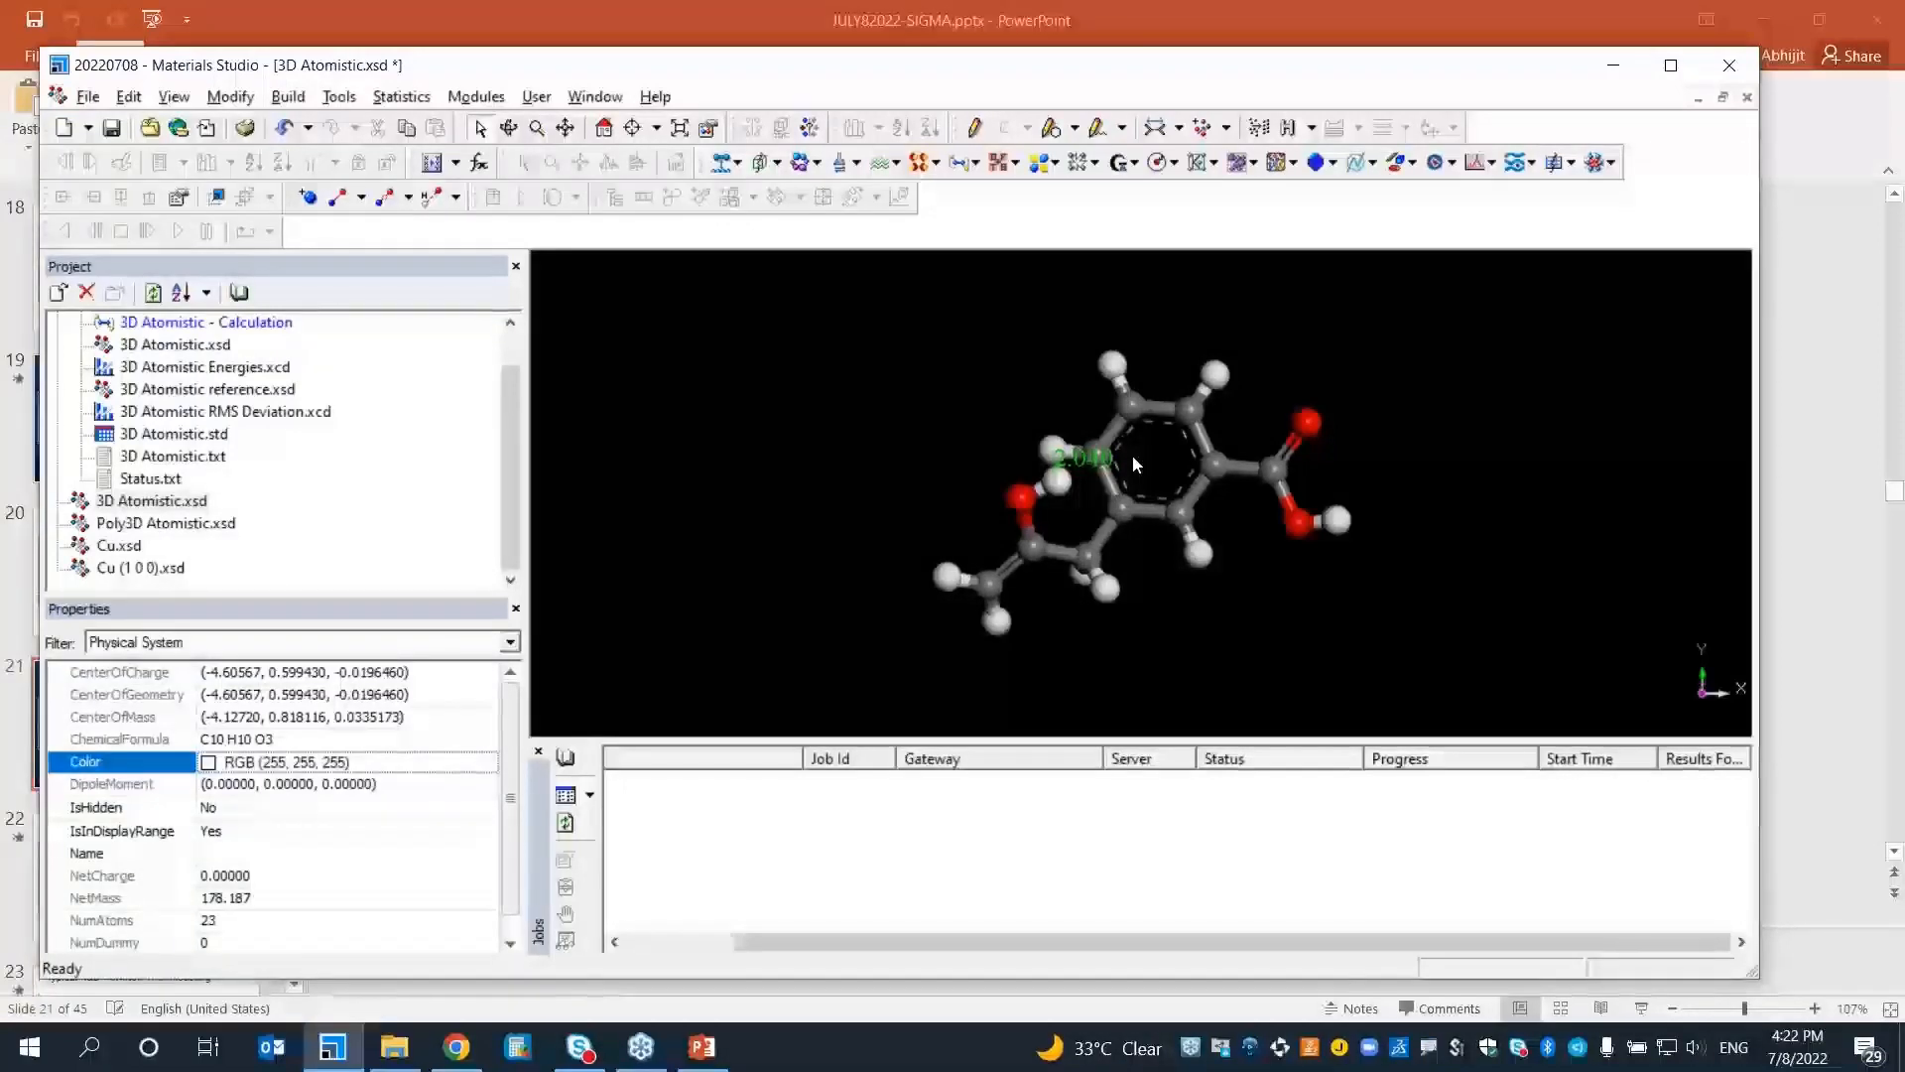
# Copy the benzoic acid molecule into the Cu (1 0 0) slab cell and move it into the vacuum region above the surface
pyautogui.moveTo(1133, 454); pyautogui.dragTo(913, 449, button='right')
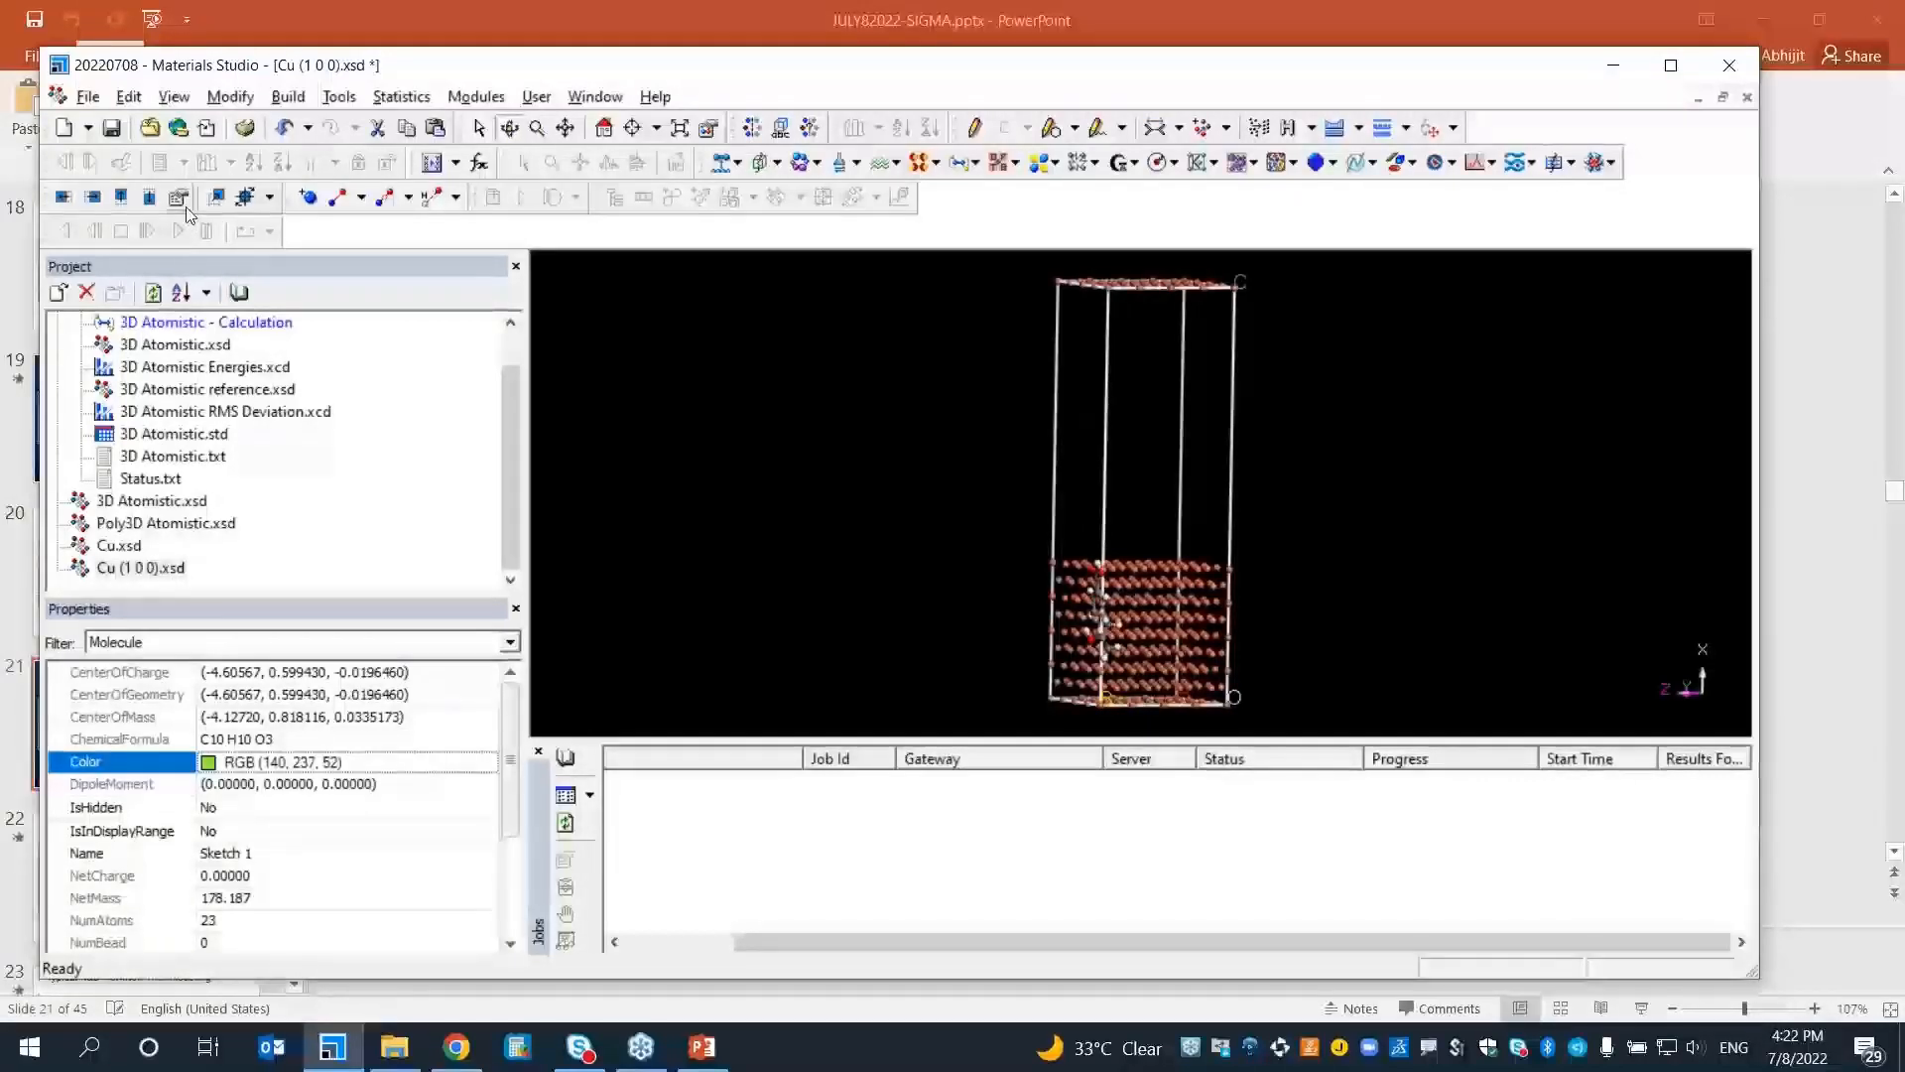
pyautogui.click(185, 204)
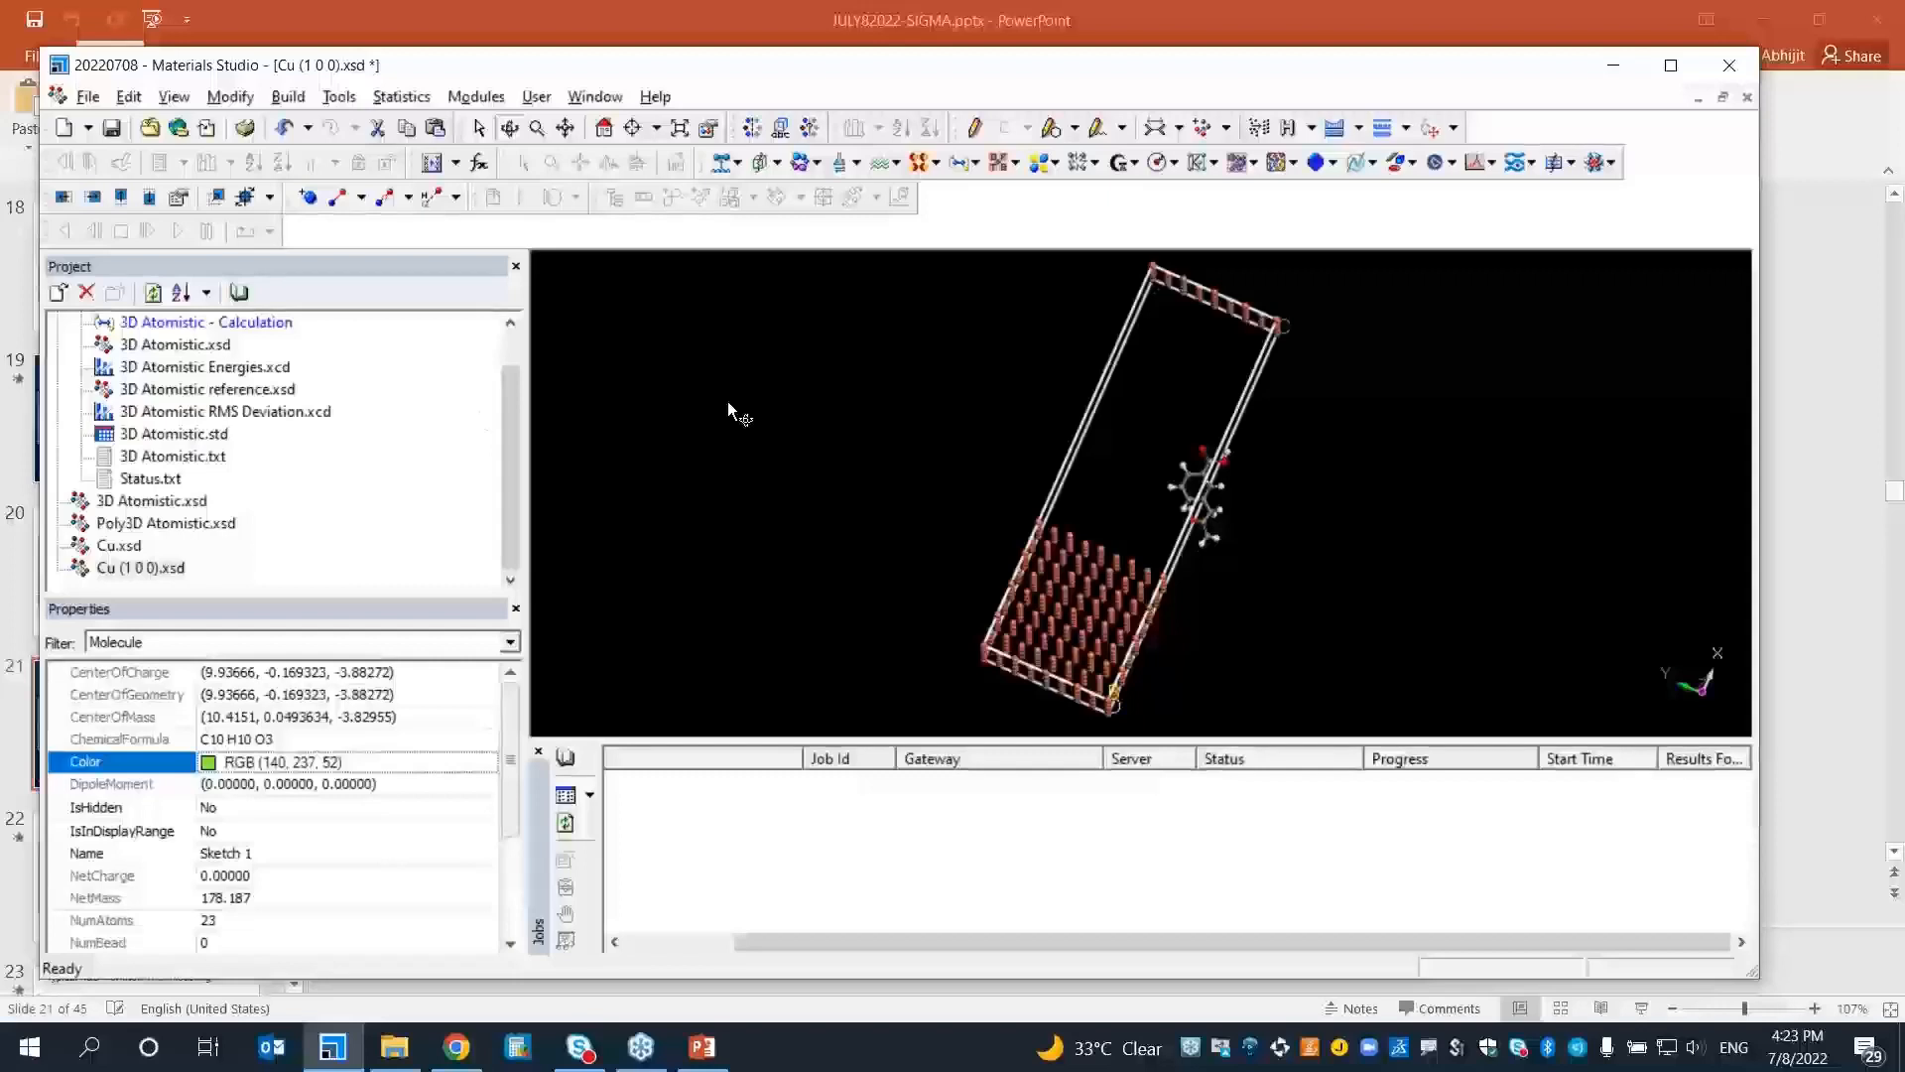
pyautogui.moveTo(728, 401); pyautogui.dragTo(480, 413)
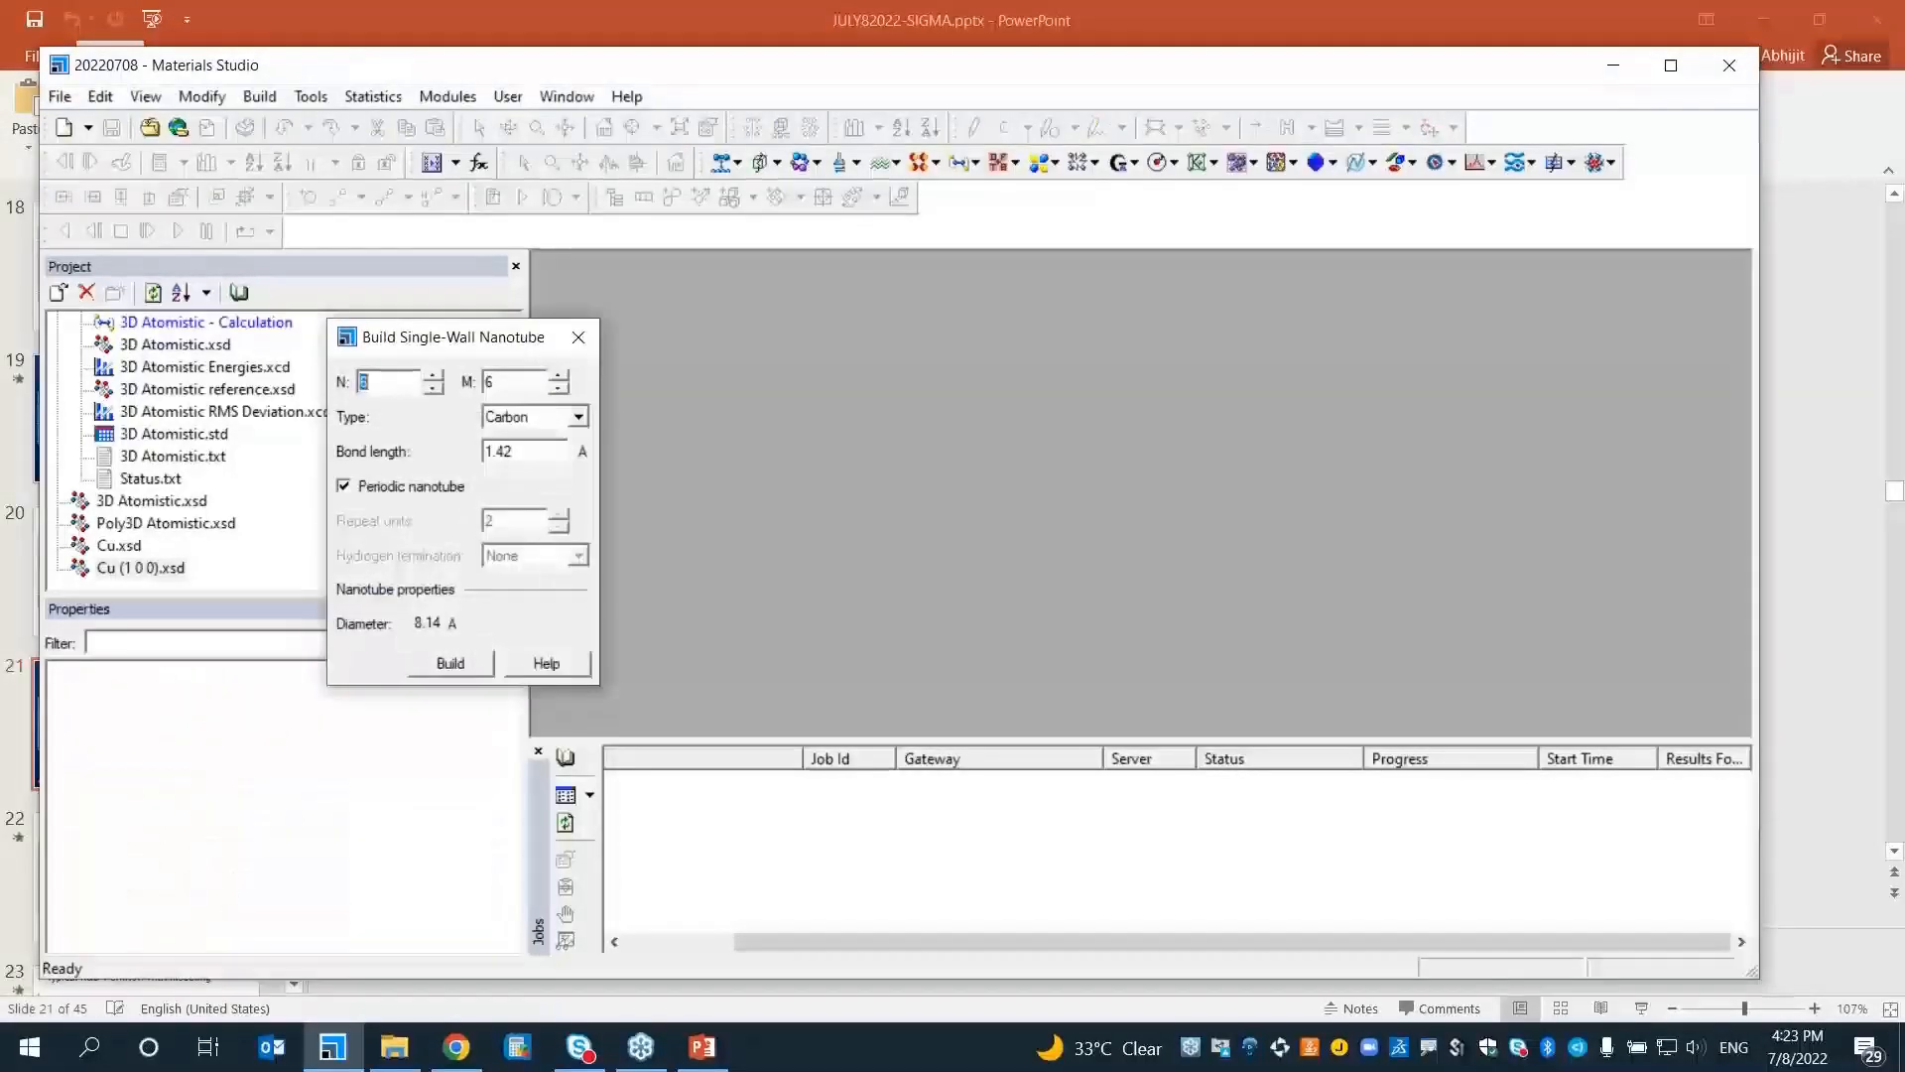
# Build a non-periodic single-wall carbon nanotube with N 6, M 6, bond length 1.42 Å, 10 repeat units and no hydrogen termination
pyautogui.click(343, 485)
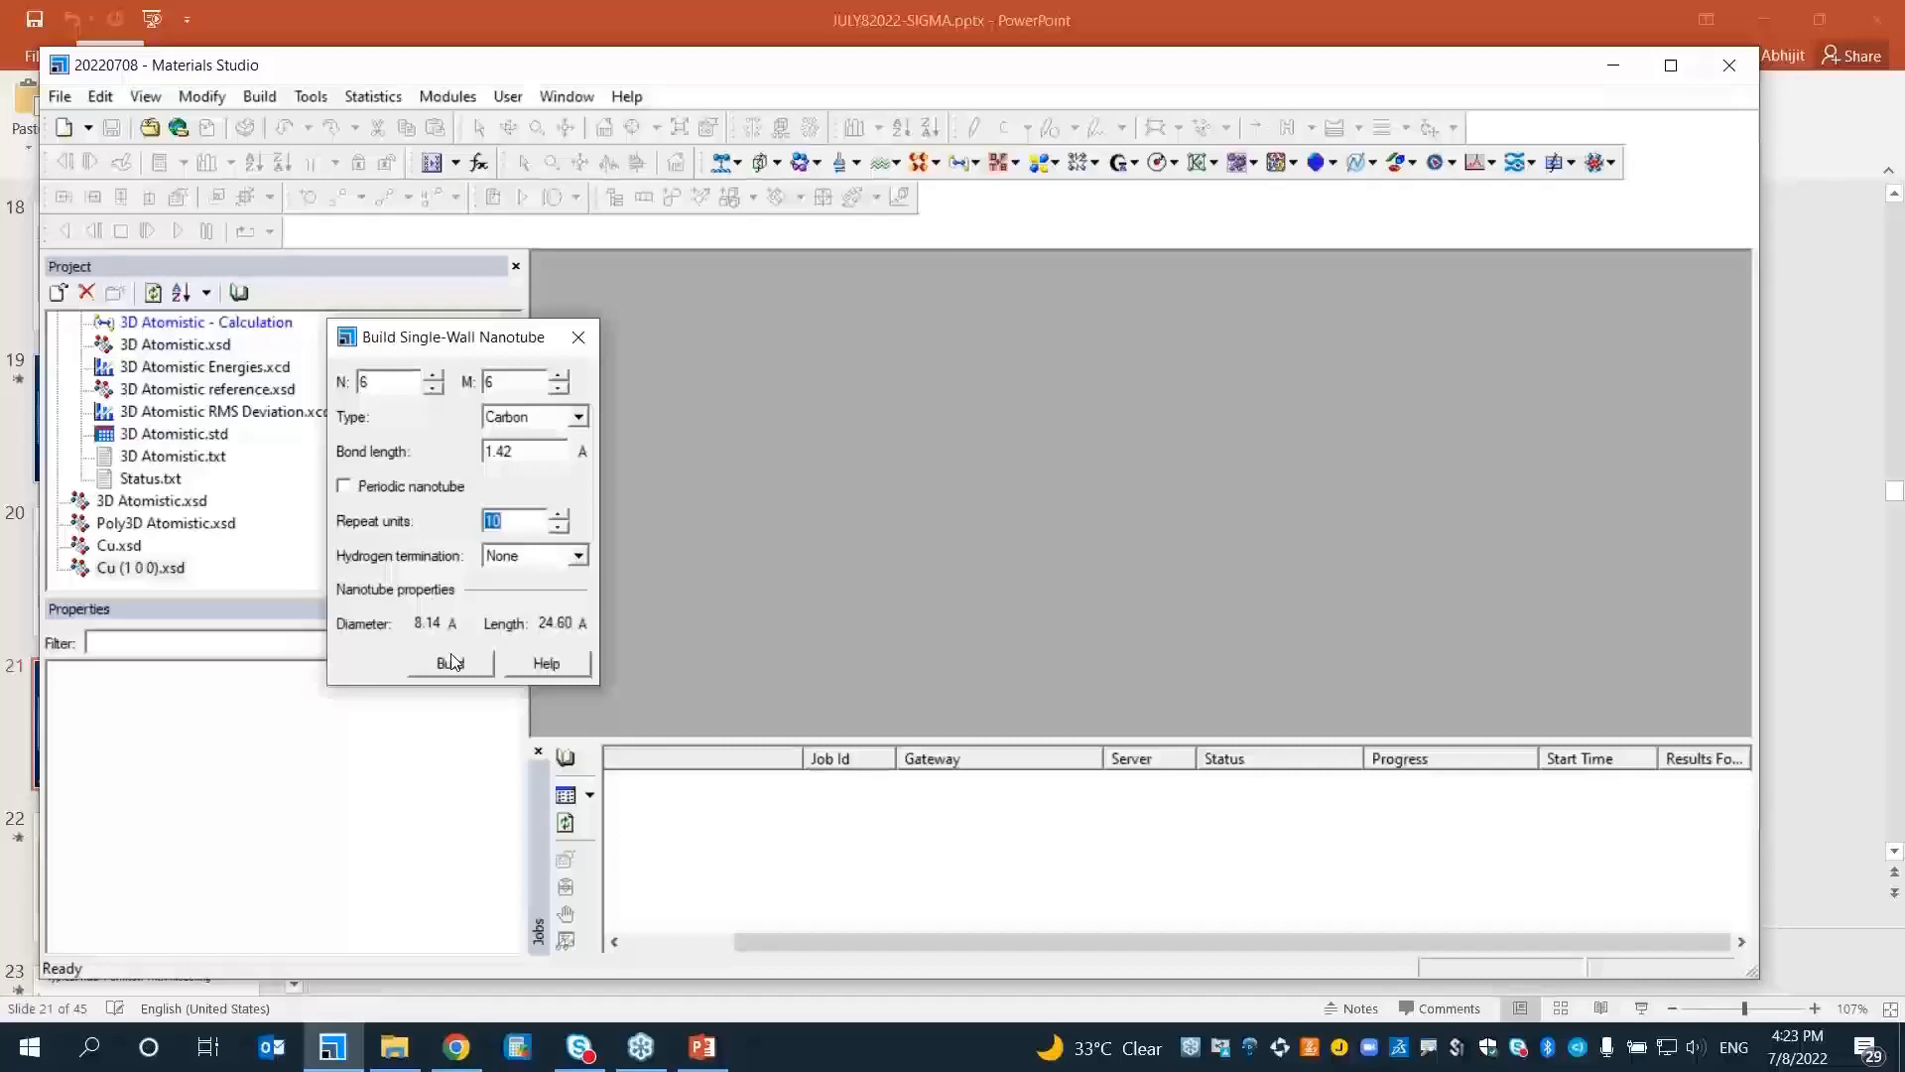
pyautogui.click(451, 661)
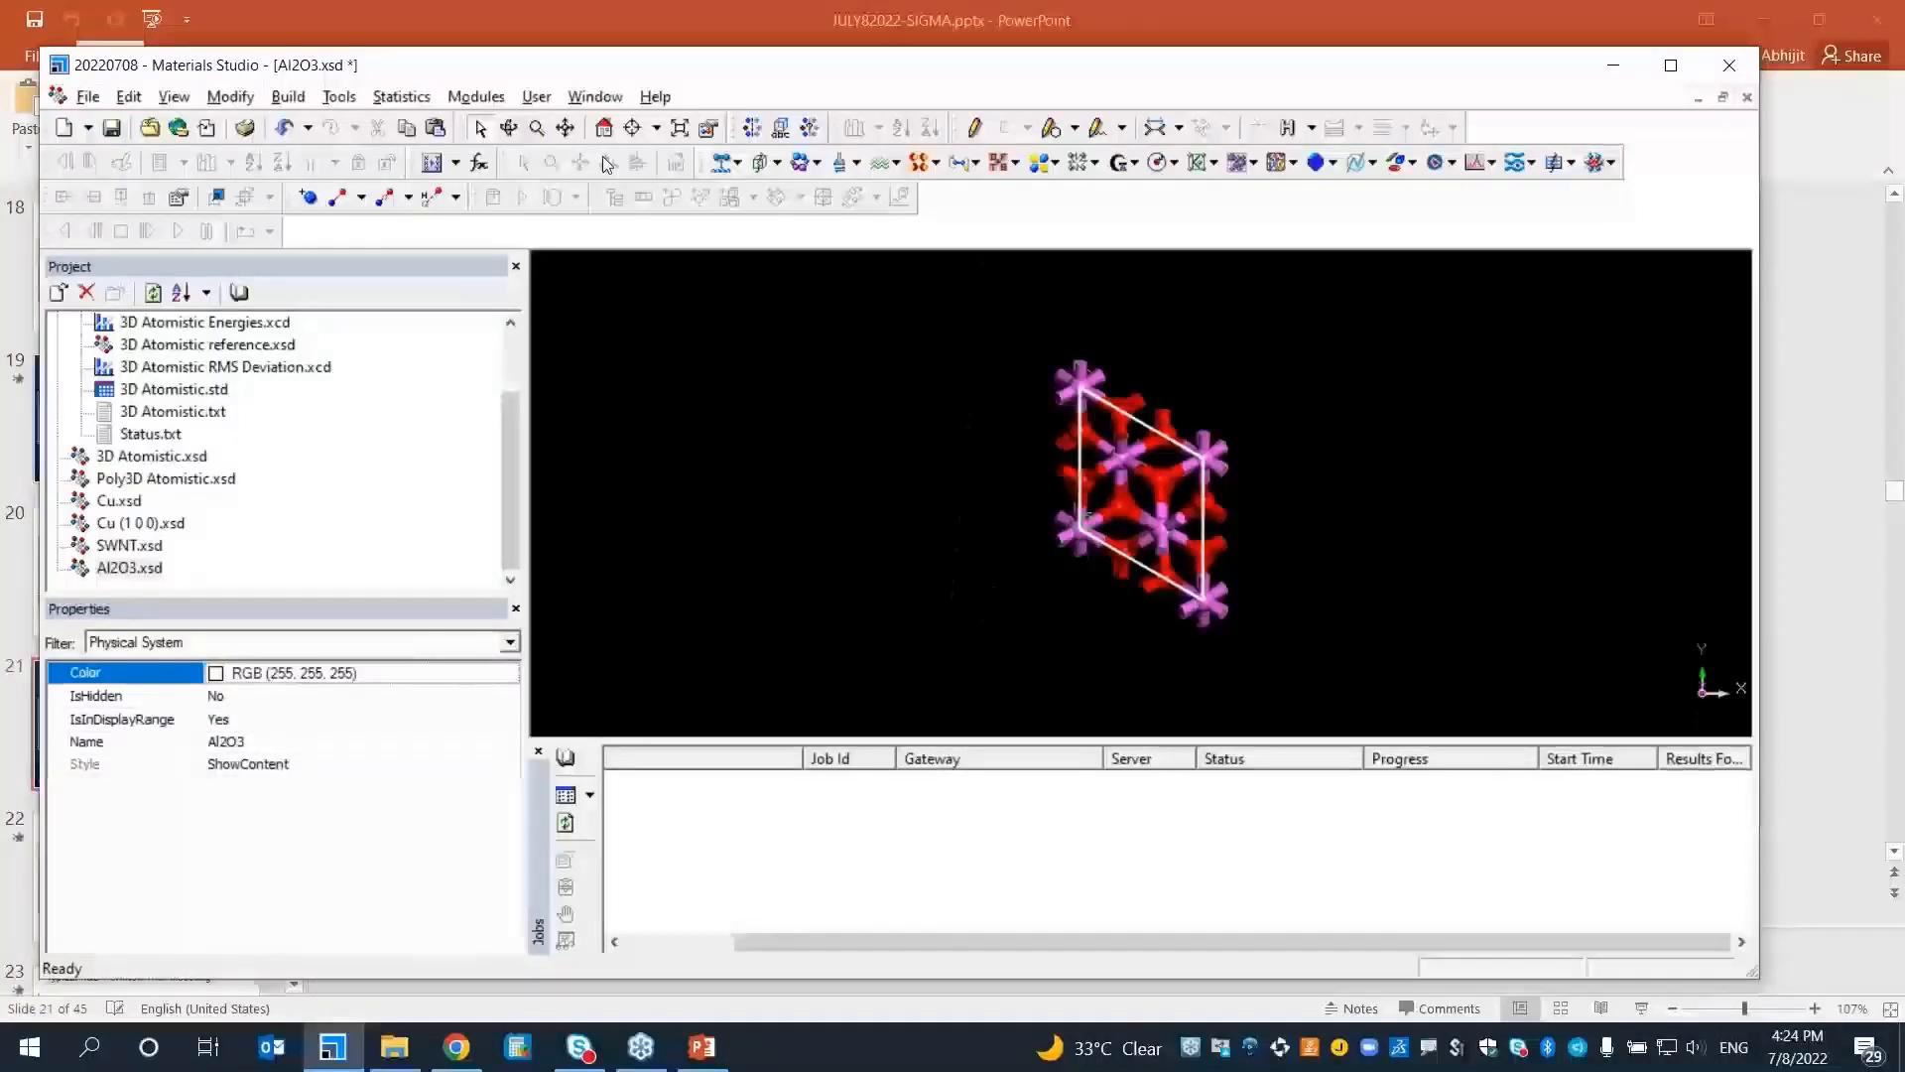
# Inspect the Al2O3 crystal and browse the supplied Structures library folders available for import
pyautogui.click(608, 163)
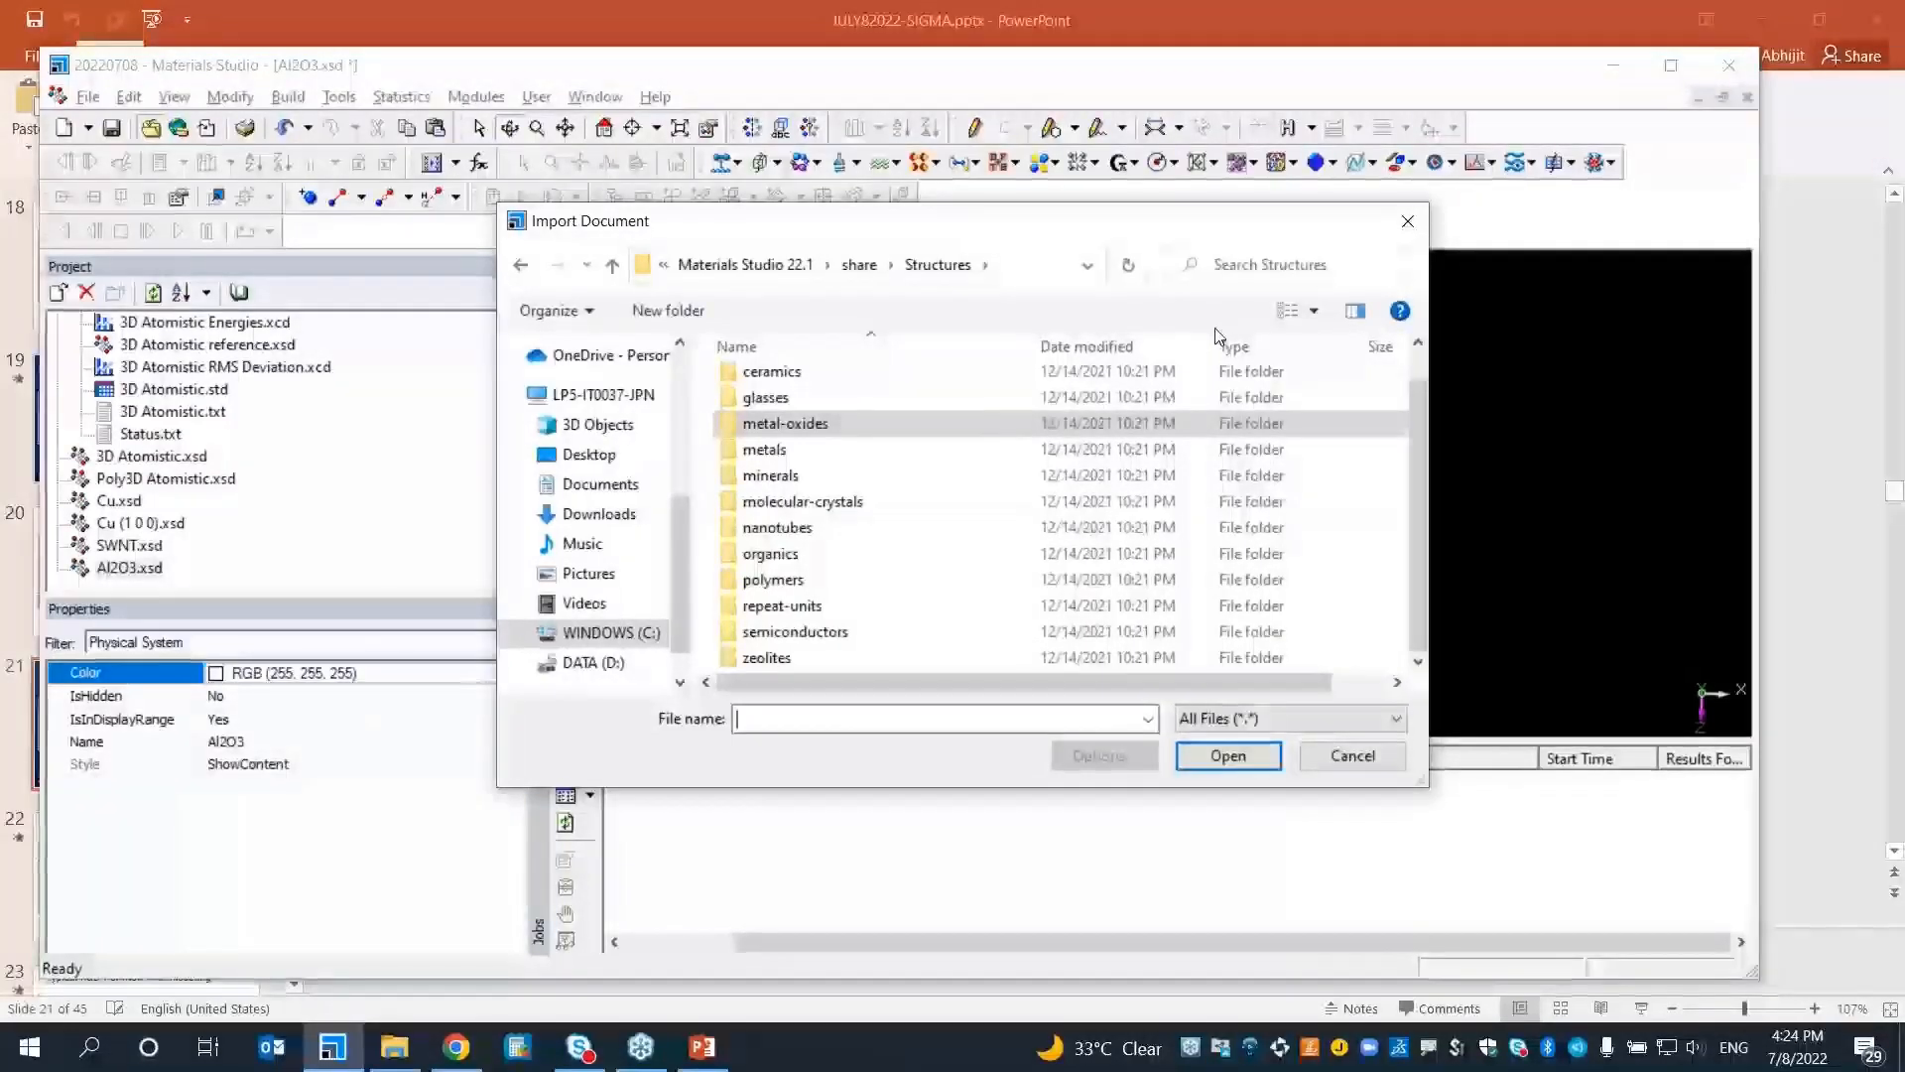
pyautogui.press('Escape')
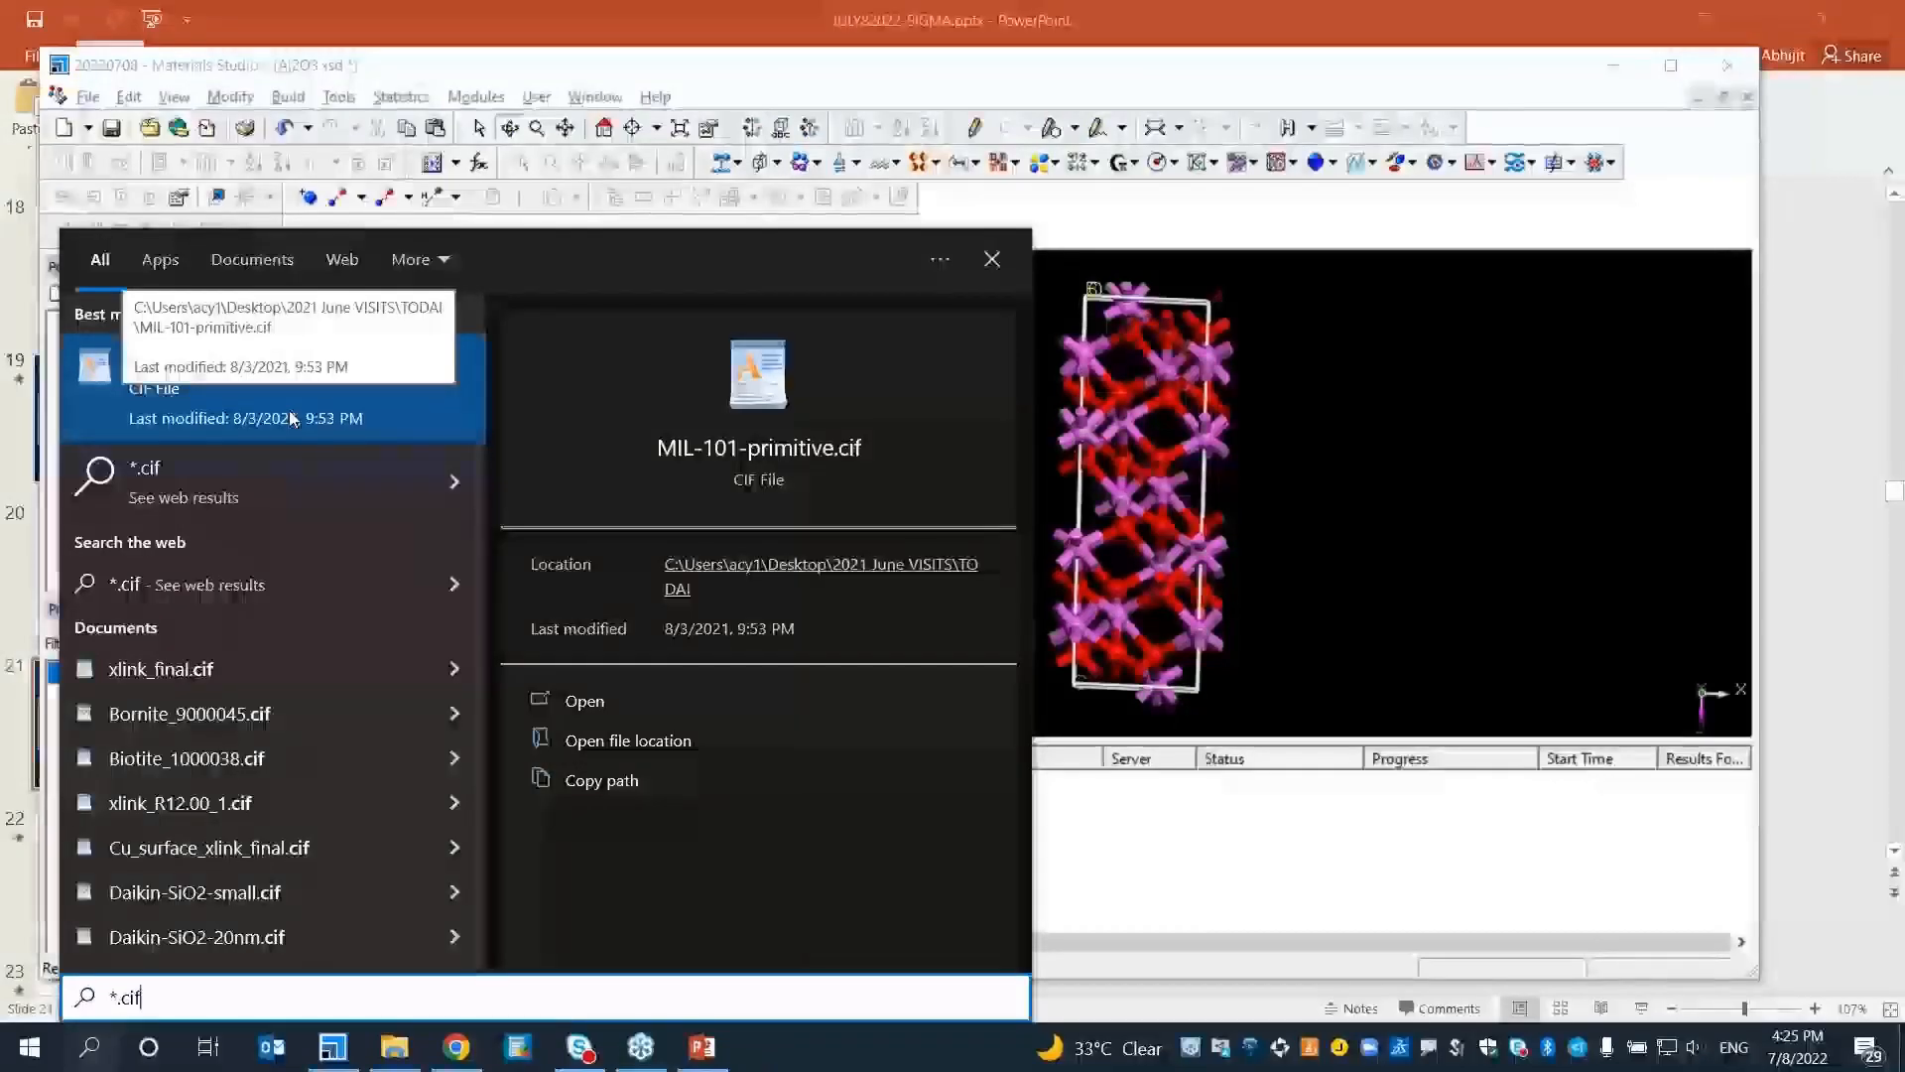
# Locate MIL-101-primitive.cif by searching the computer for *.cif files and import it into the Materials Studio project
pyautogui.click(628, 741)
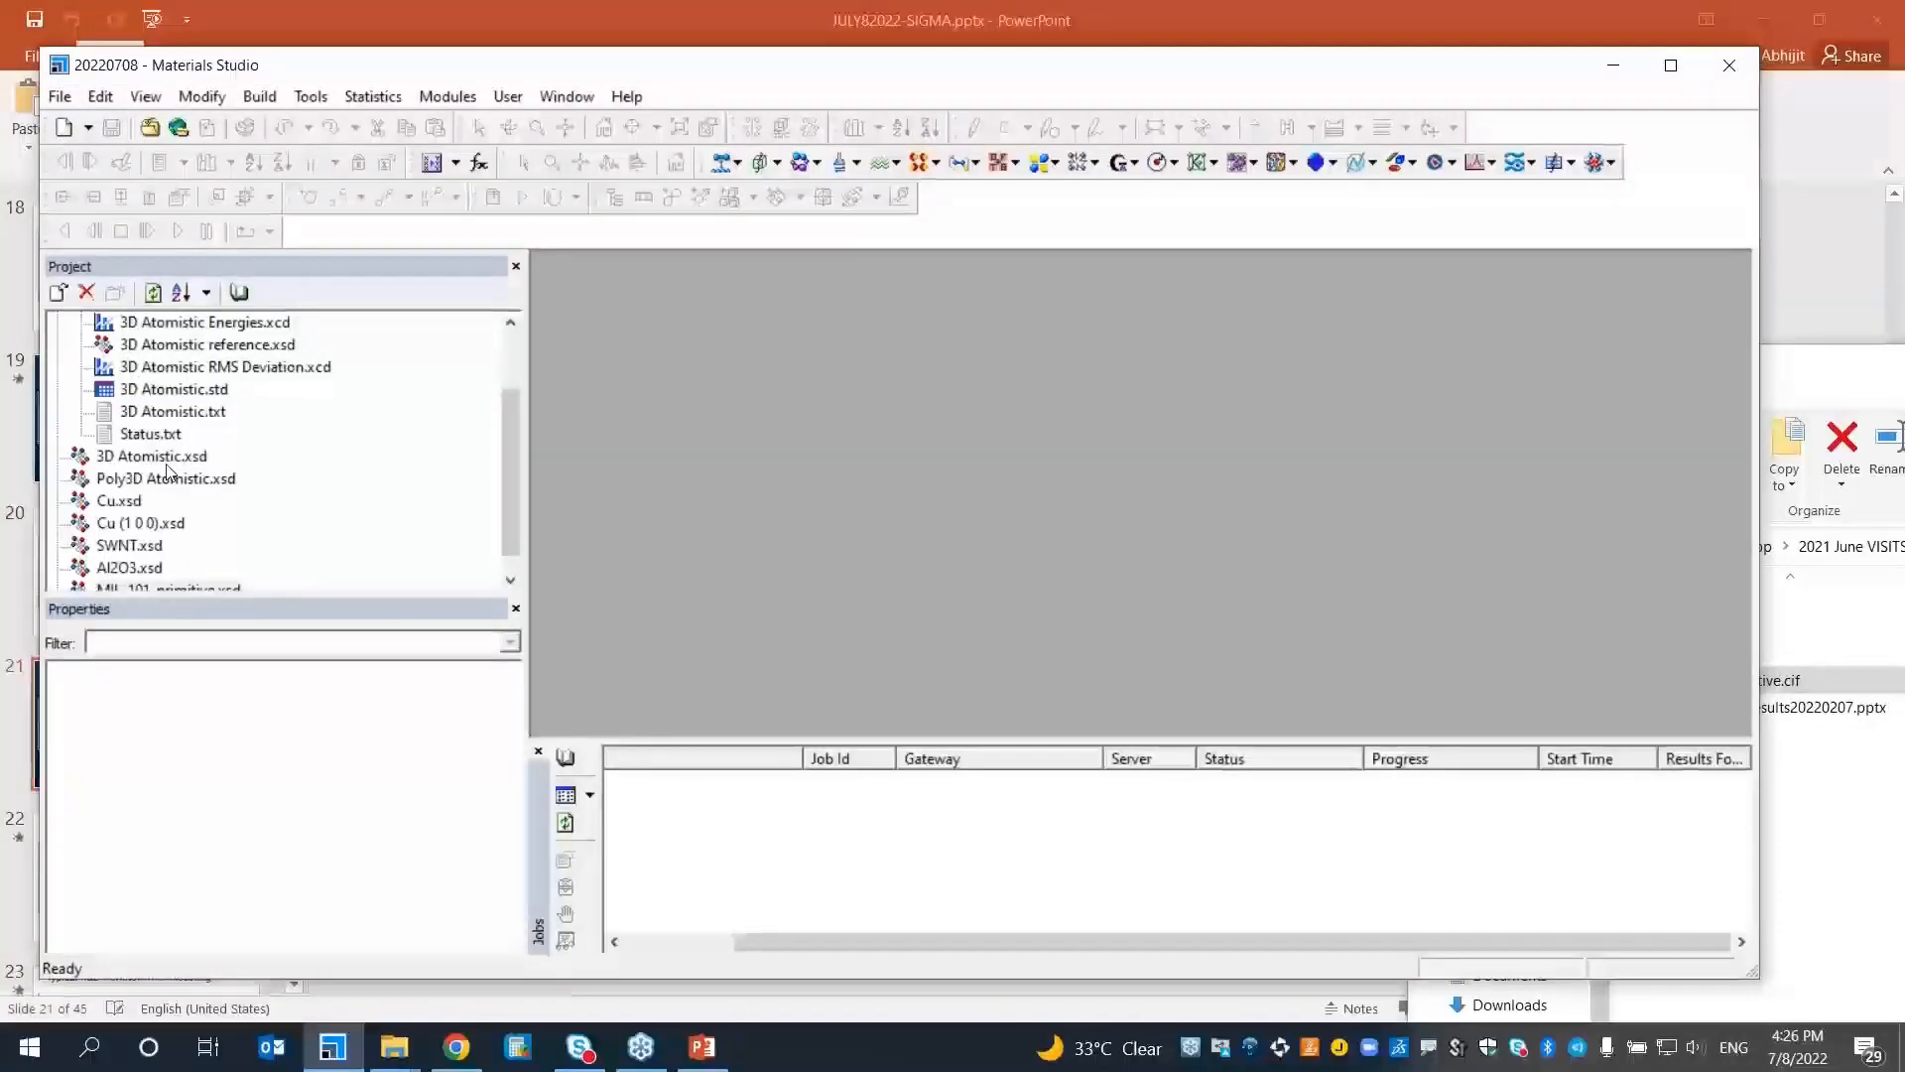
# Open 3D Atomistic.xsd, enable the COSMO solvation model for its DMol3 calculation and review the electronic options
pyautogui.doubleClick(159, 456)
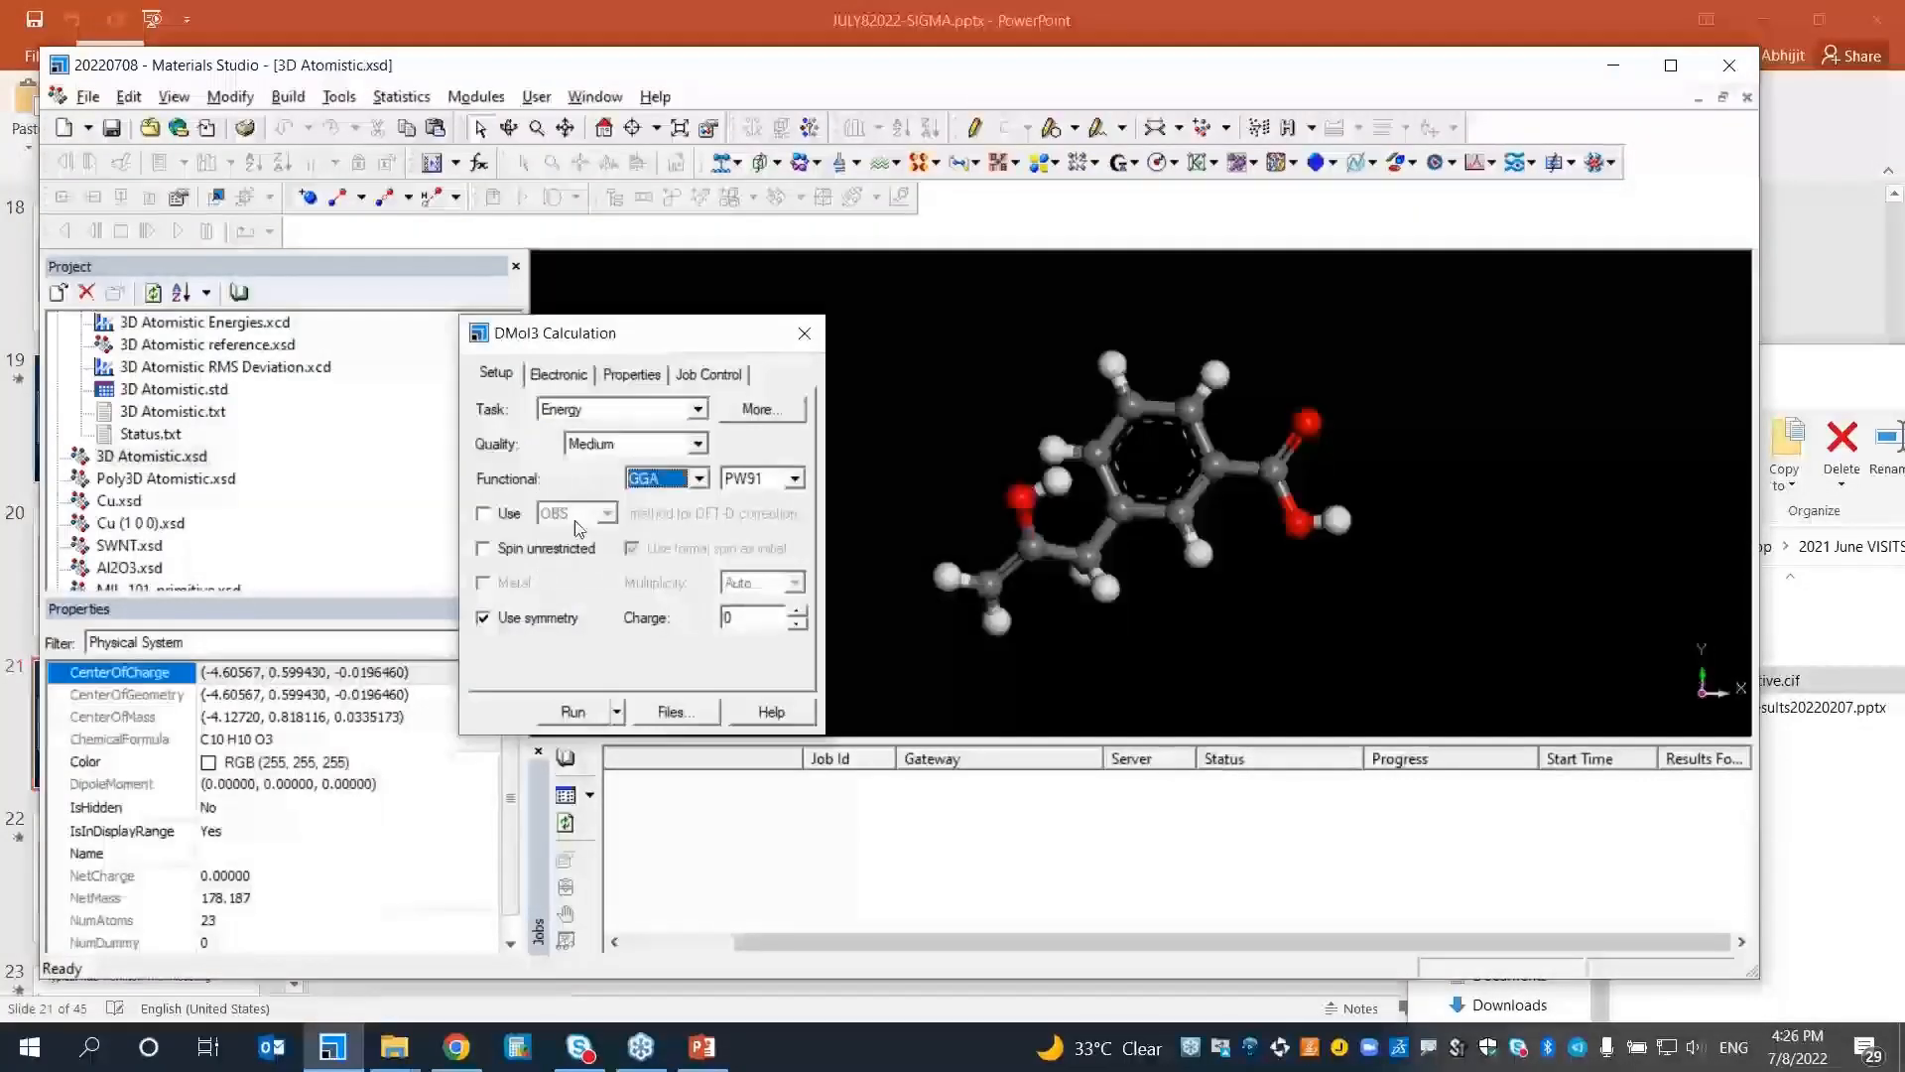
pyautogui.click(572, 383)
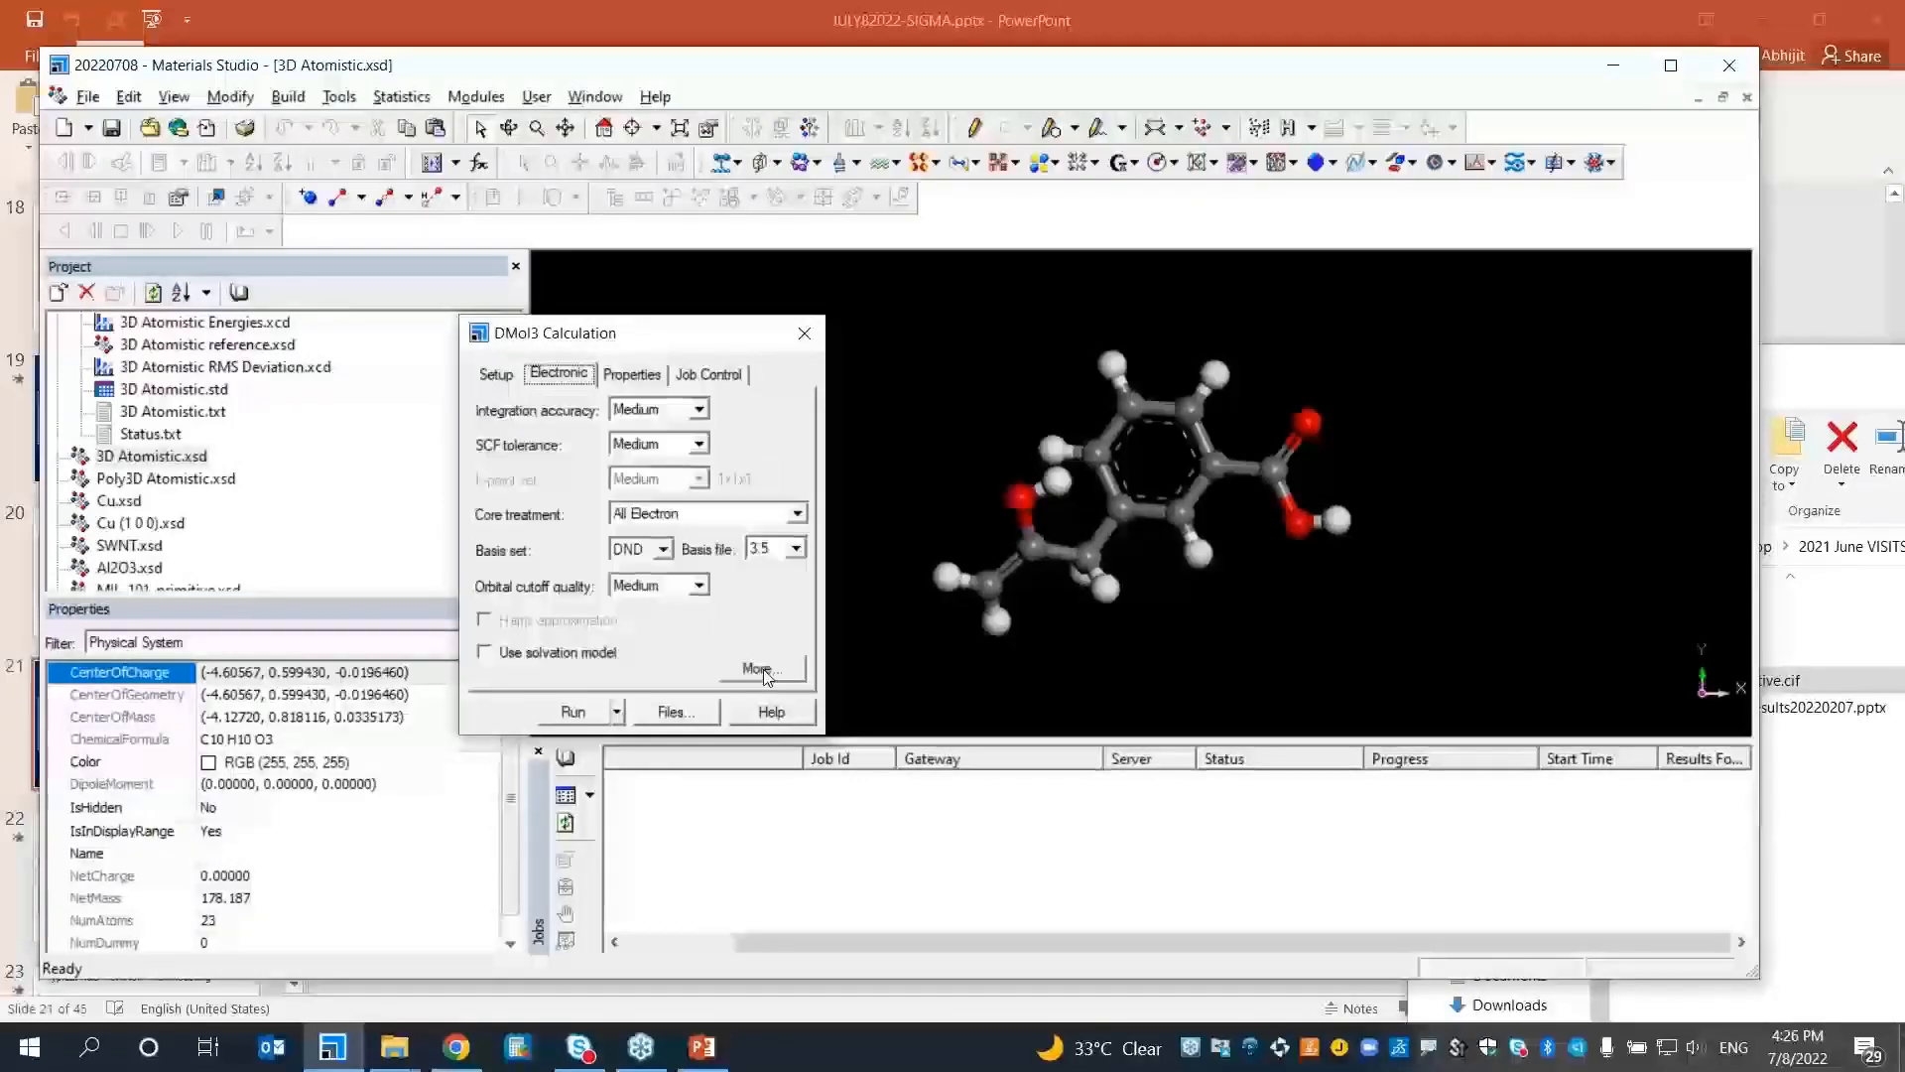
pyautogui.click(762, 671)
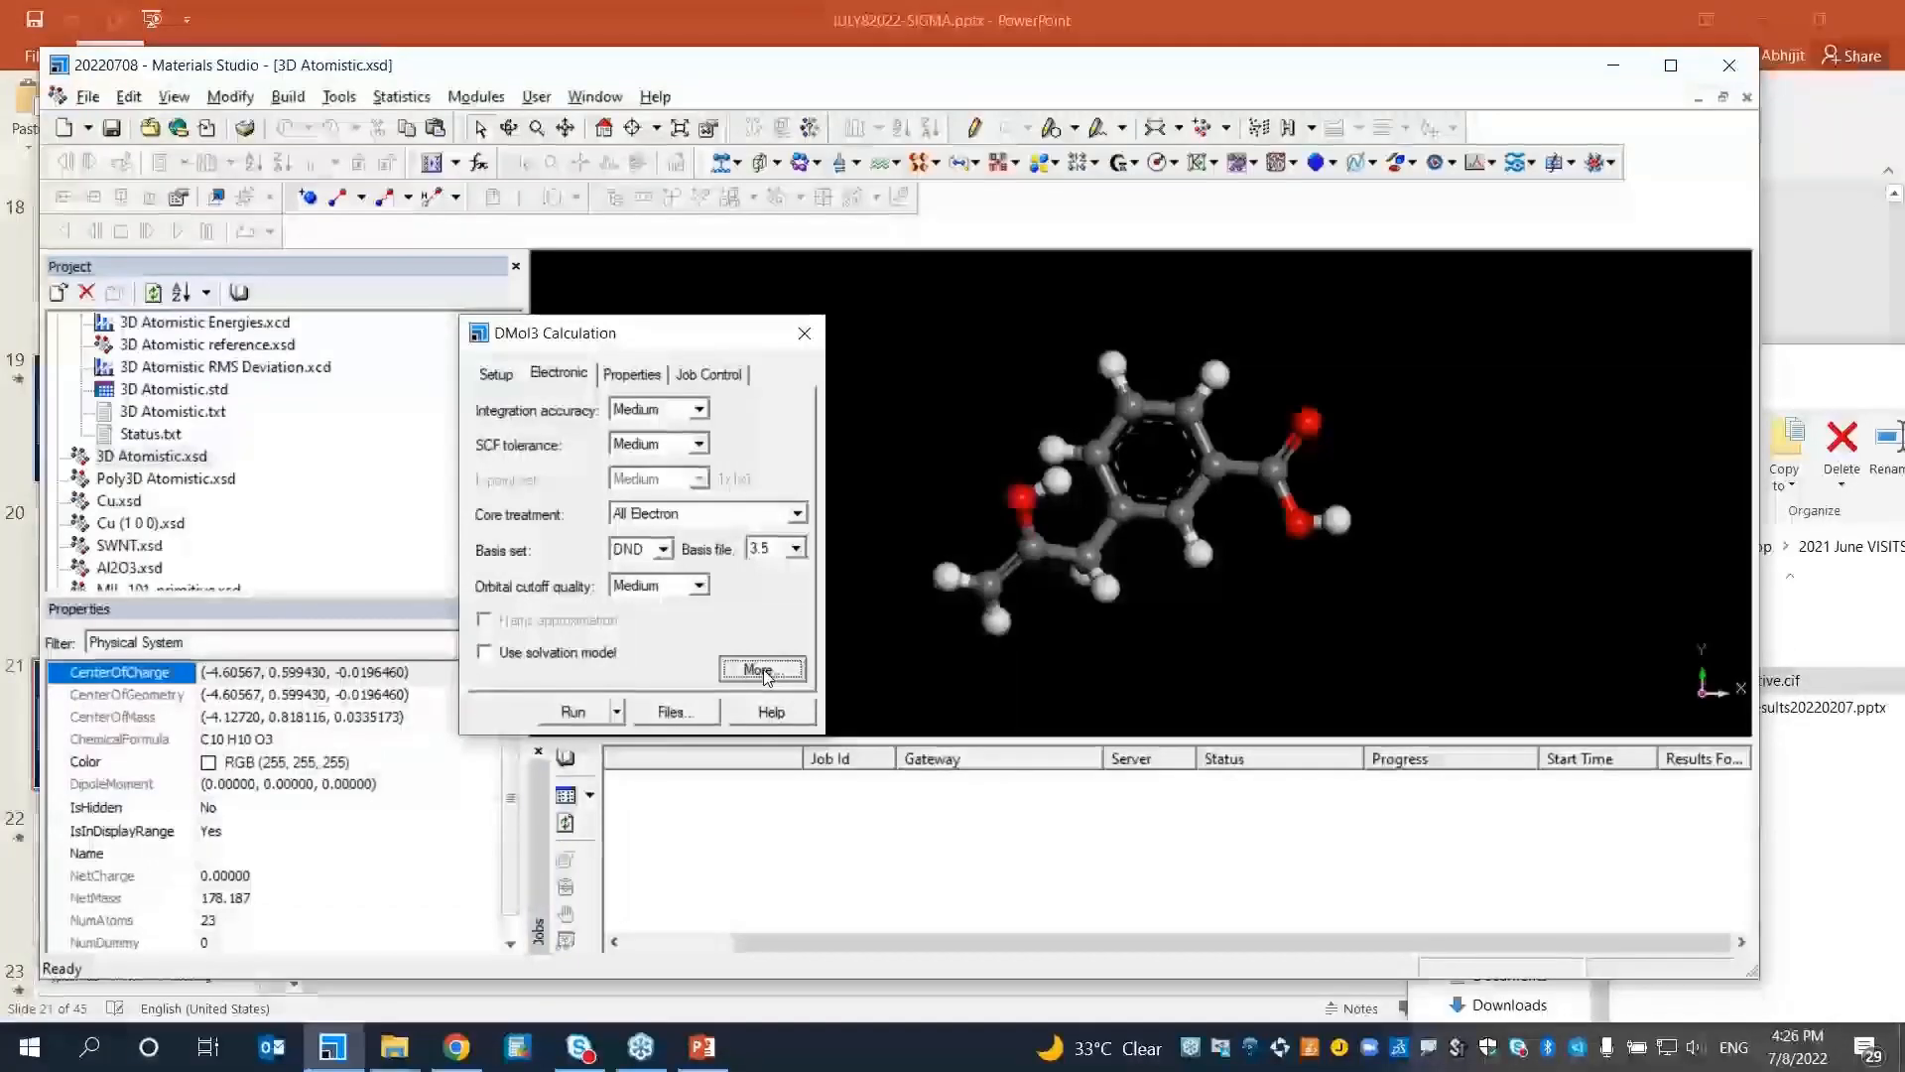
pyautogui.click(760, 670)
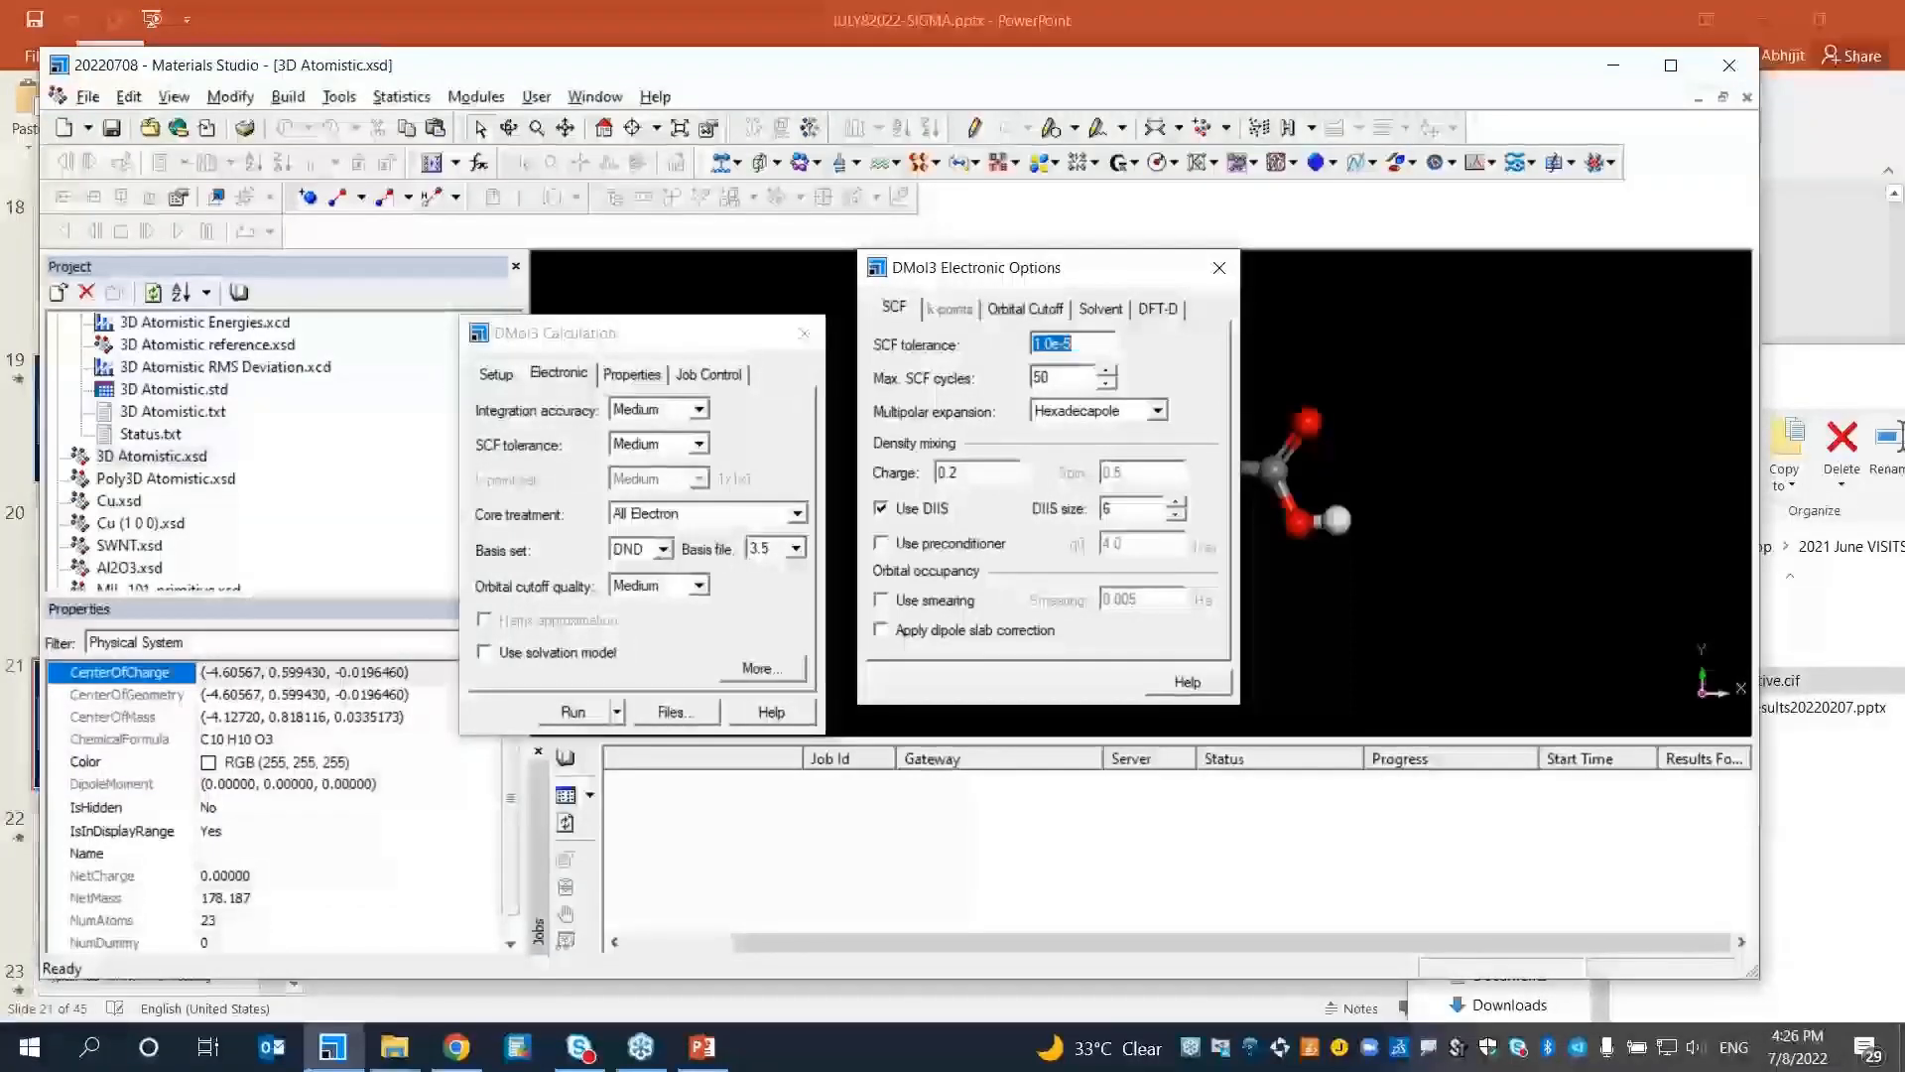
pyautogui.click(1226, 271)
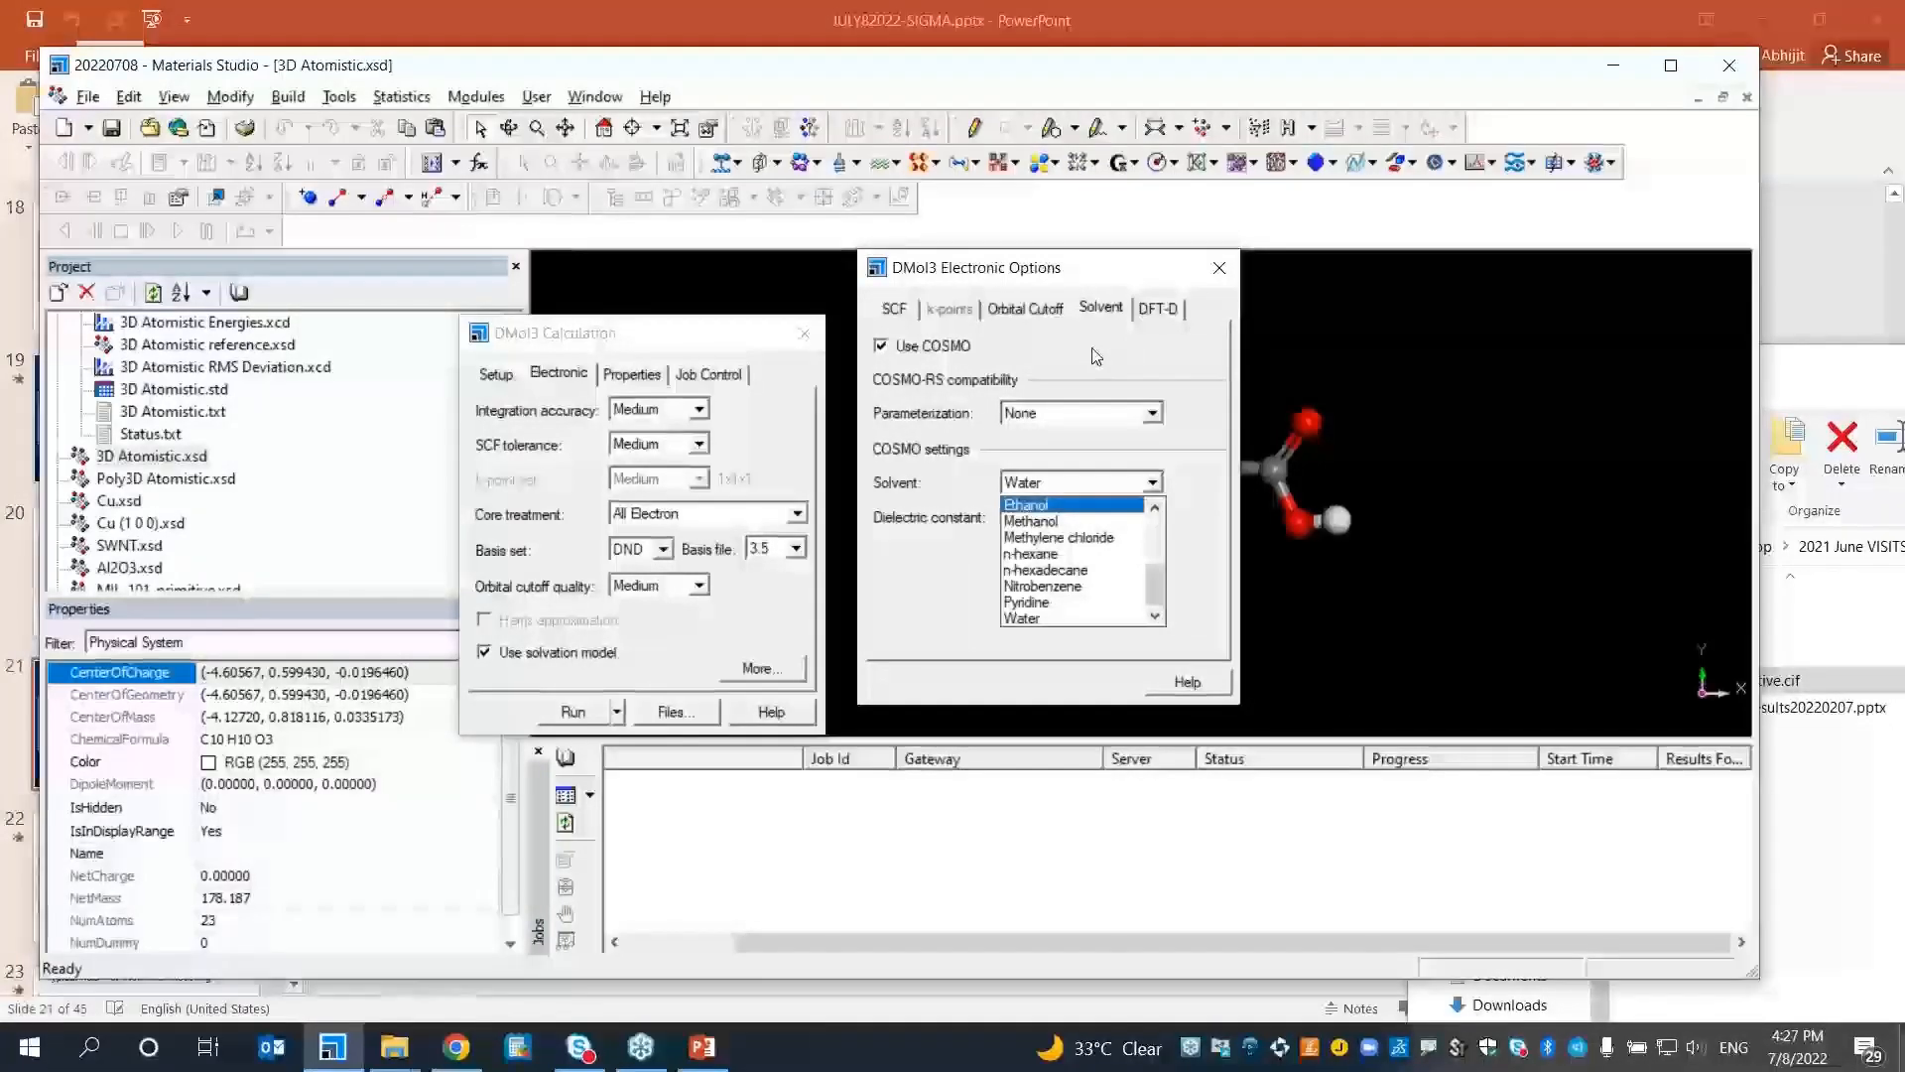
# Look over the DMol3 property choices and the CASTEP setup for the Cu (1 0 0) slab, and close both dialogs
pyautogui.click(631, 373)
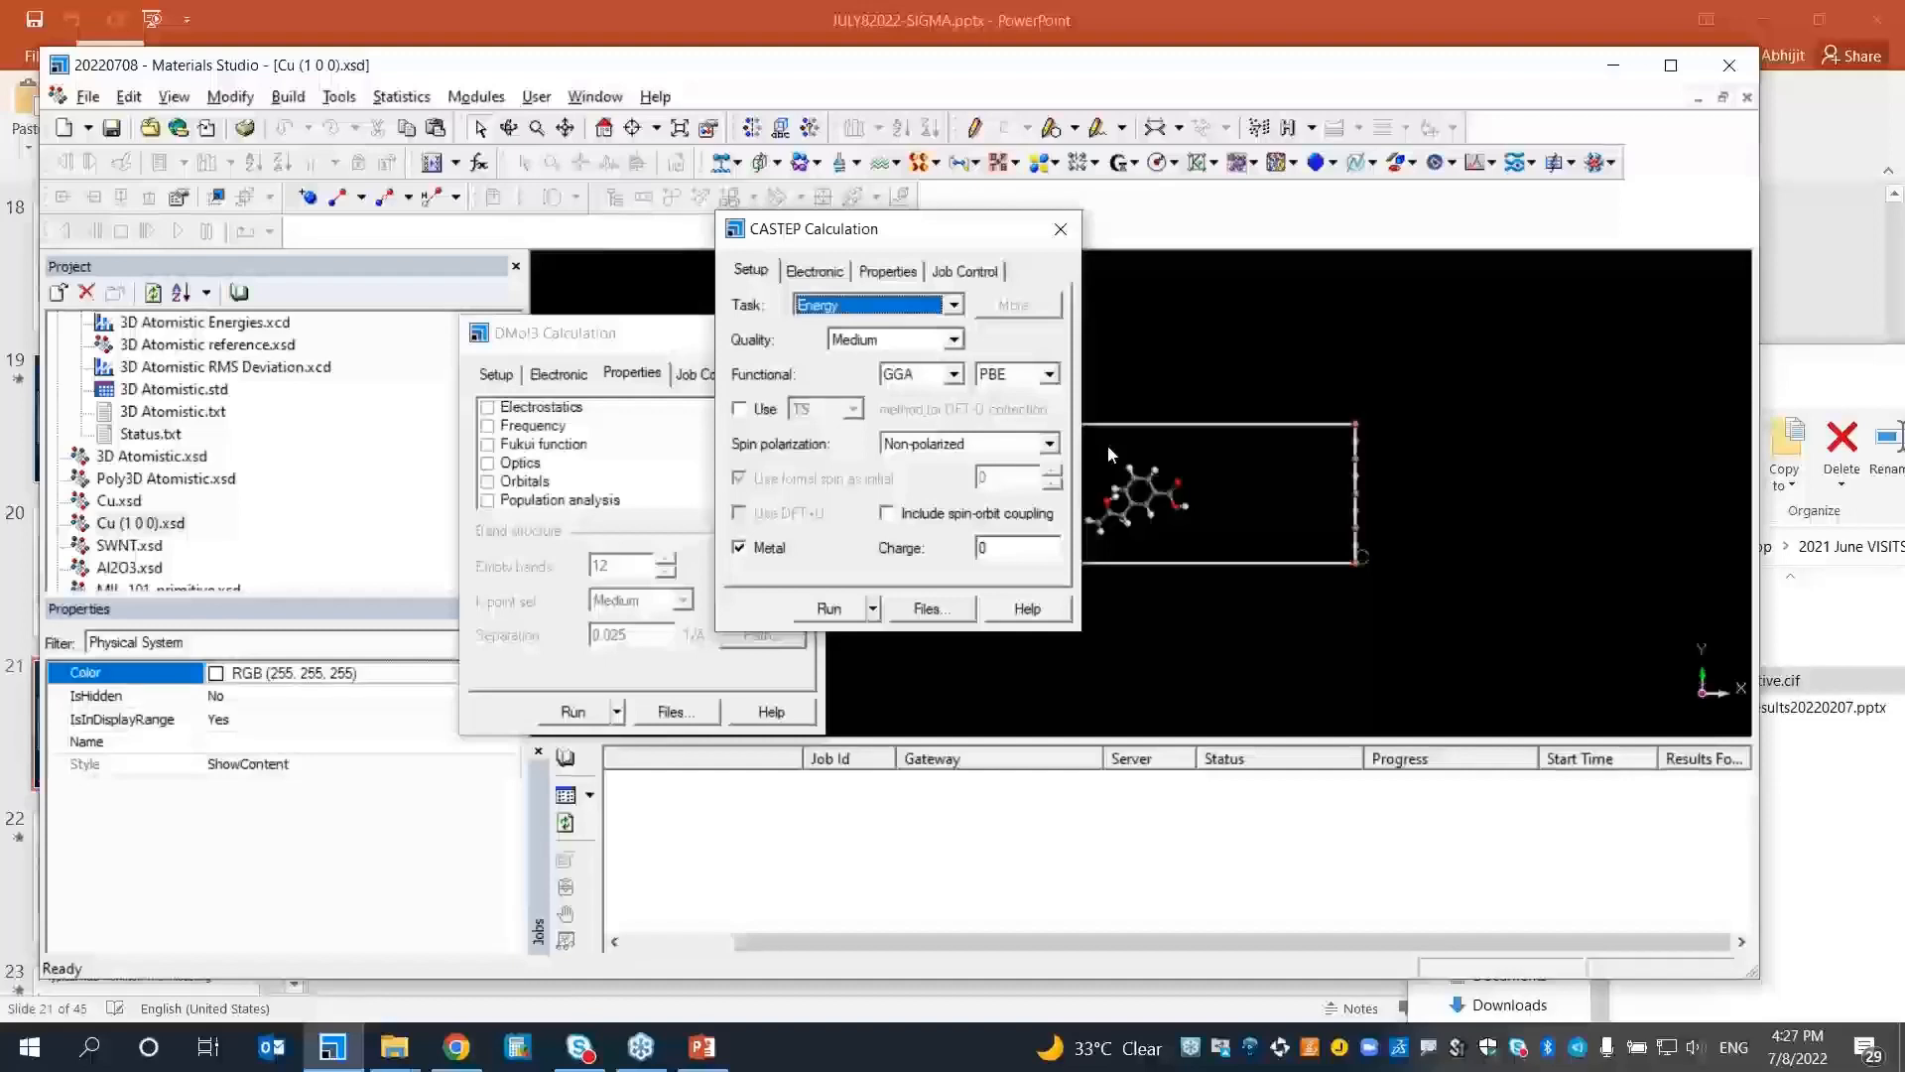
pyautogui.click(1061, 230)
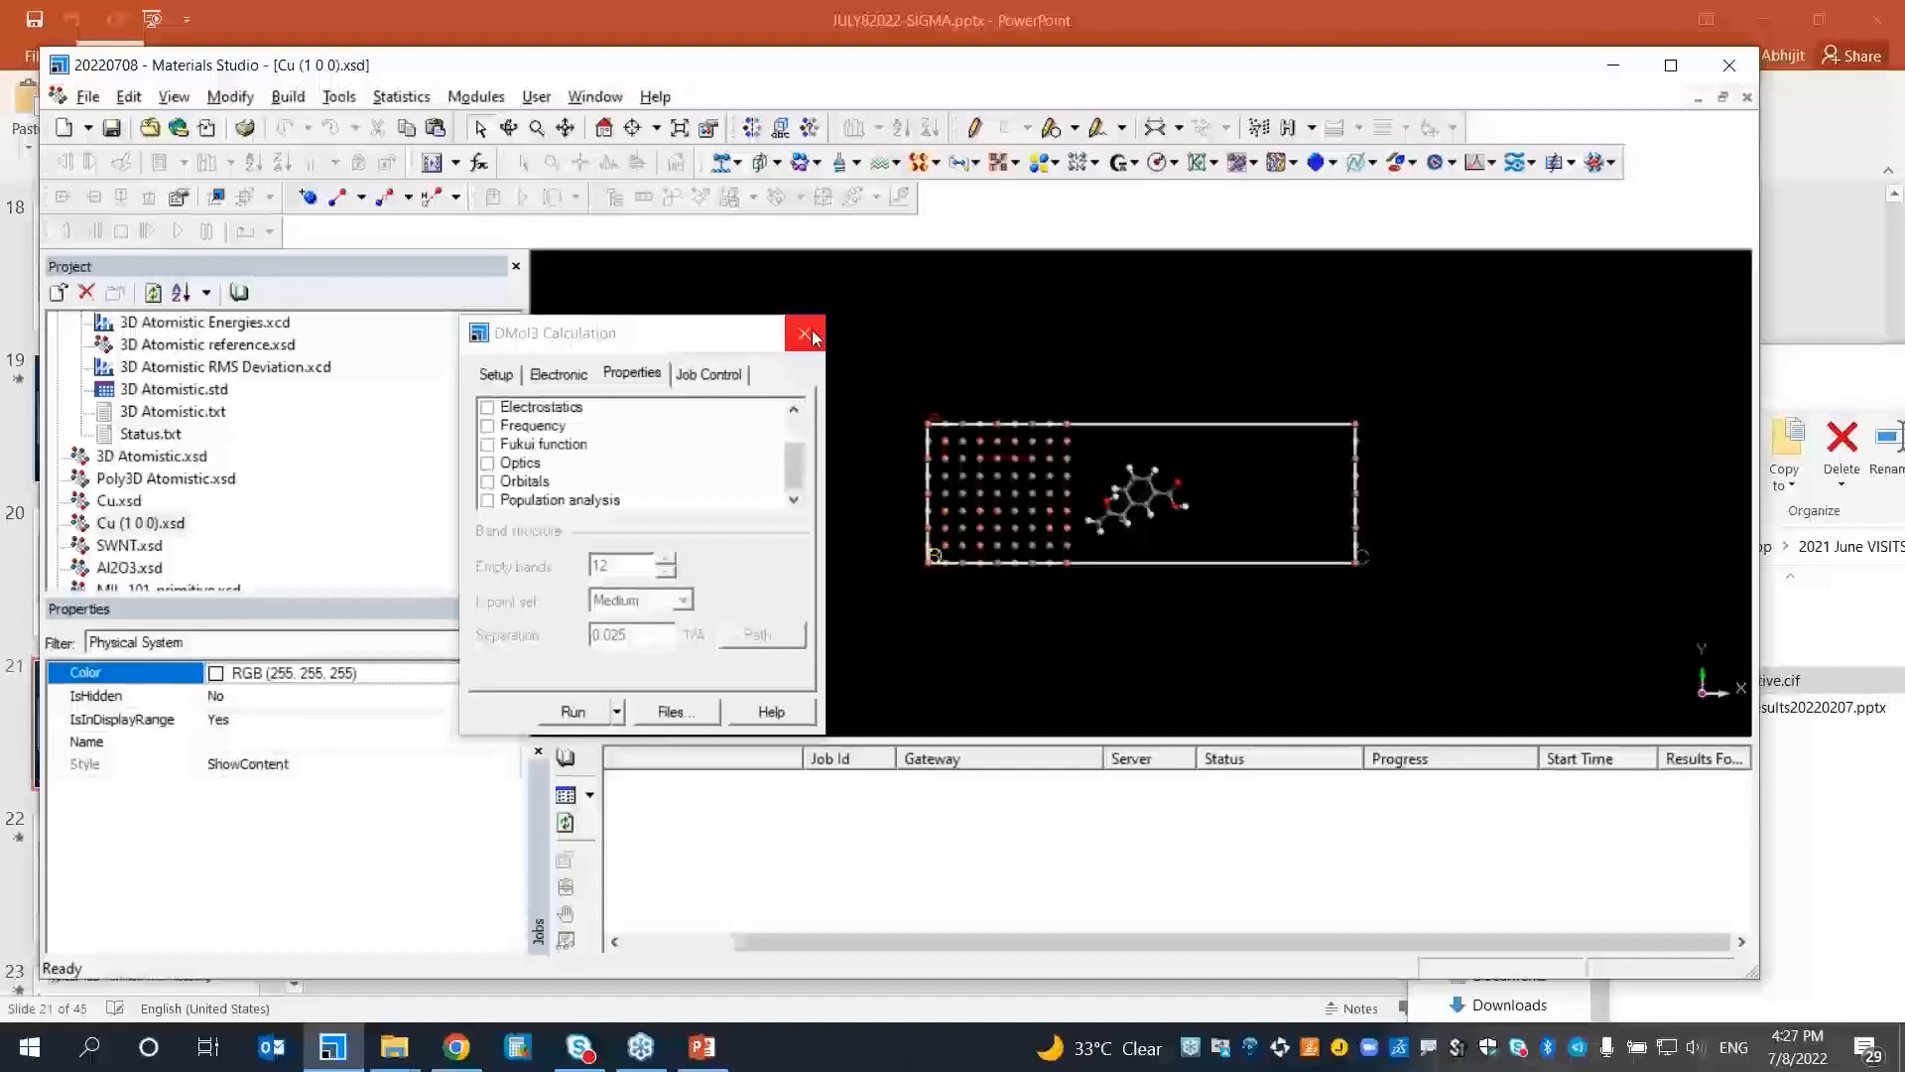
pyautogui.click(803, 333)
# Set up a Forcite Dynamics task for the Cu (1 0 0) slab with 5 ps total simulation time and frame output every 250 steps
pyautogui.click(476, 96)
pyautogui.moveTo(535, 347)
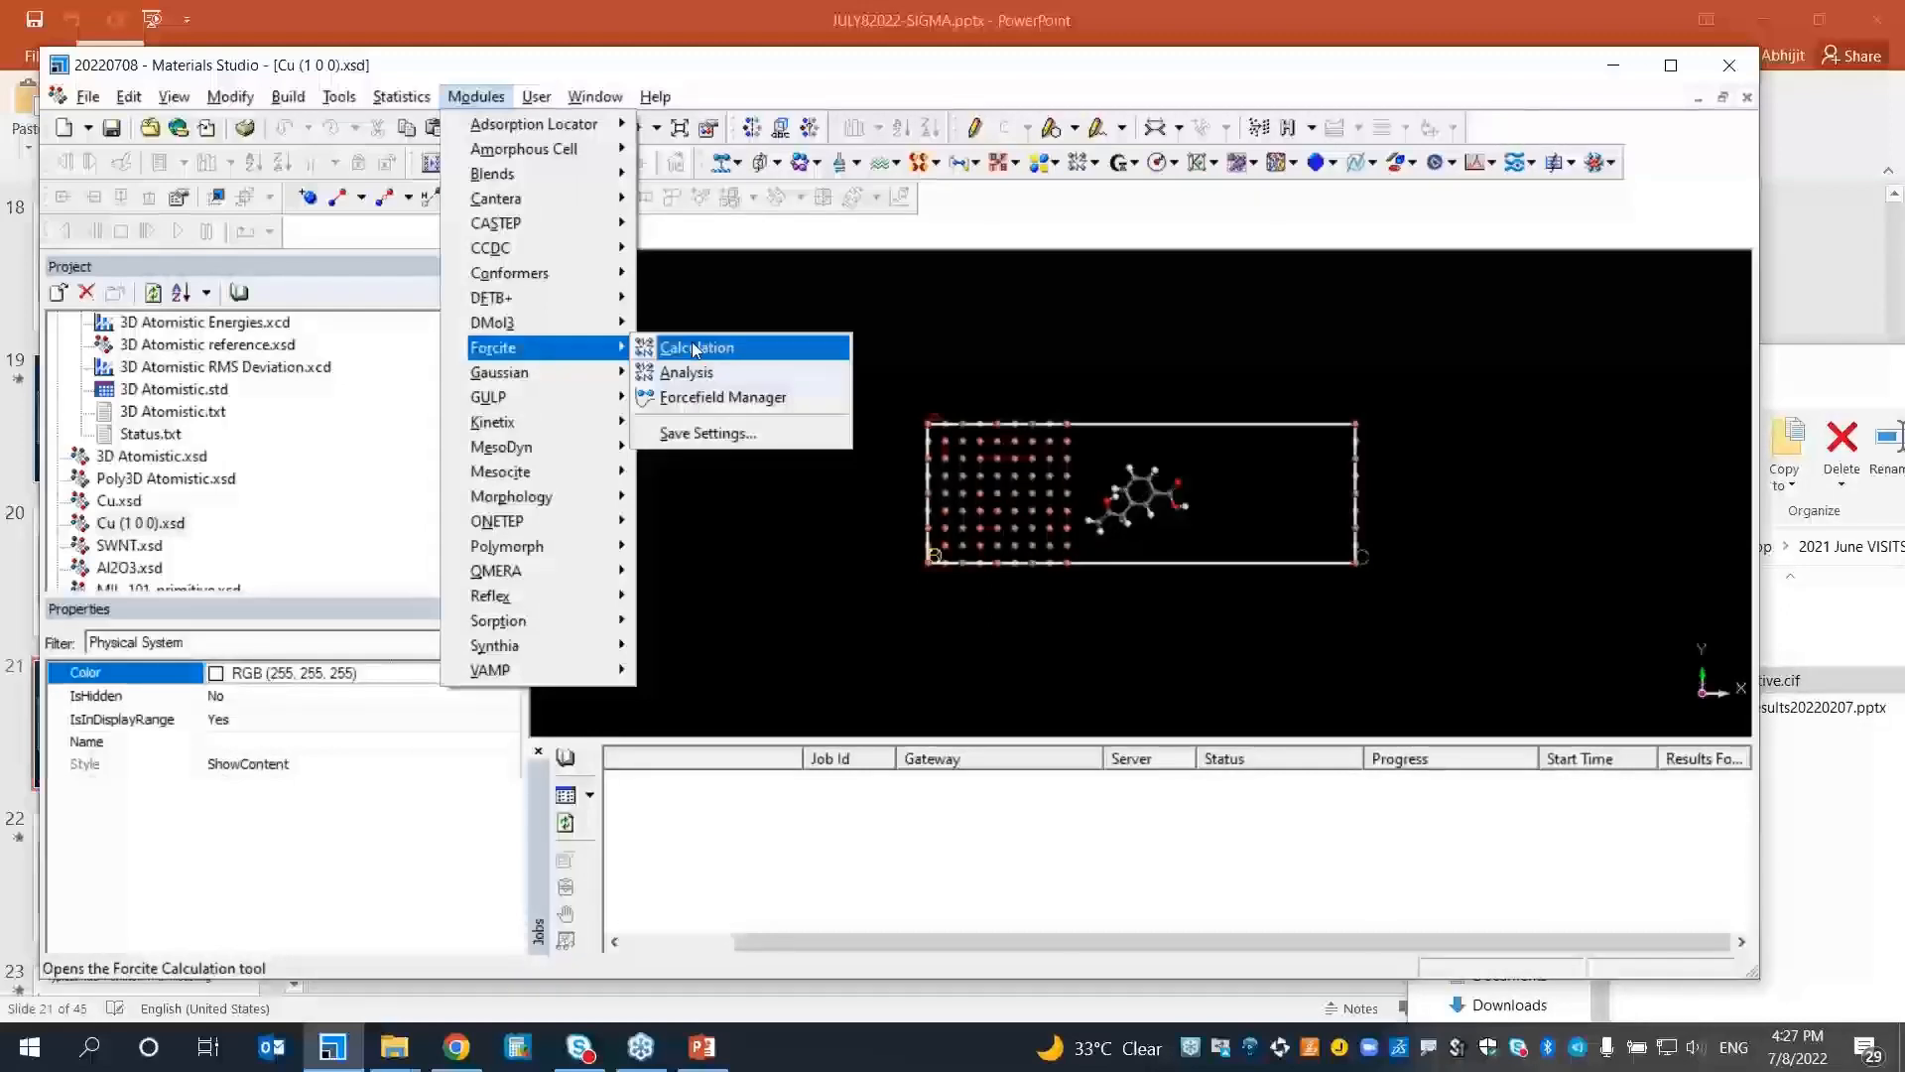
pyautogui.click(695, 349)
pyautogui.click(607, 297)
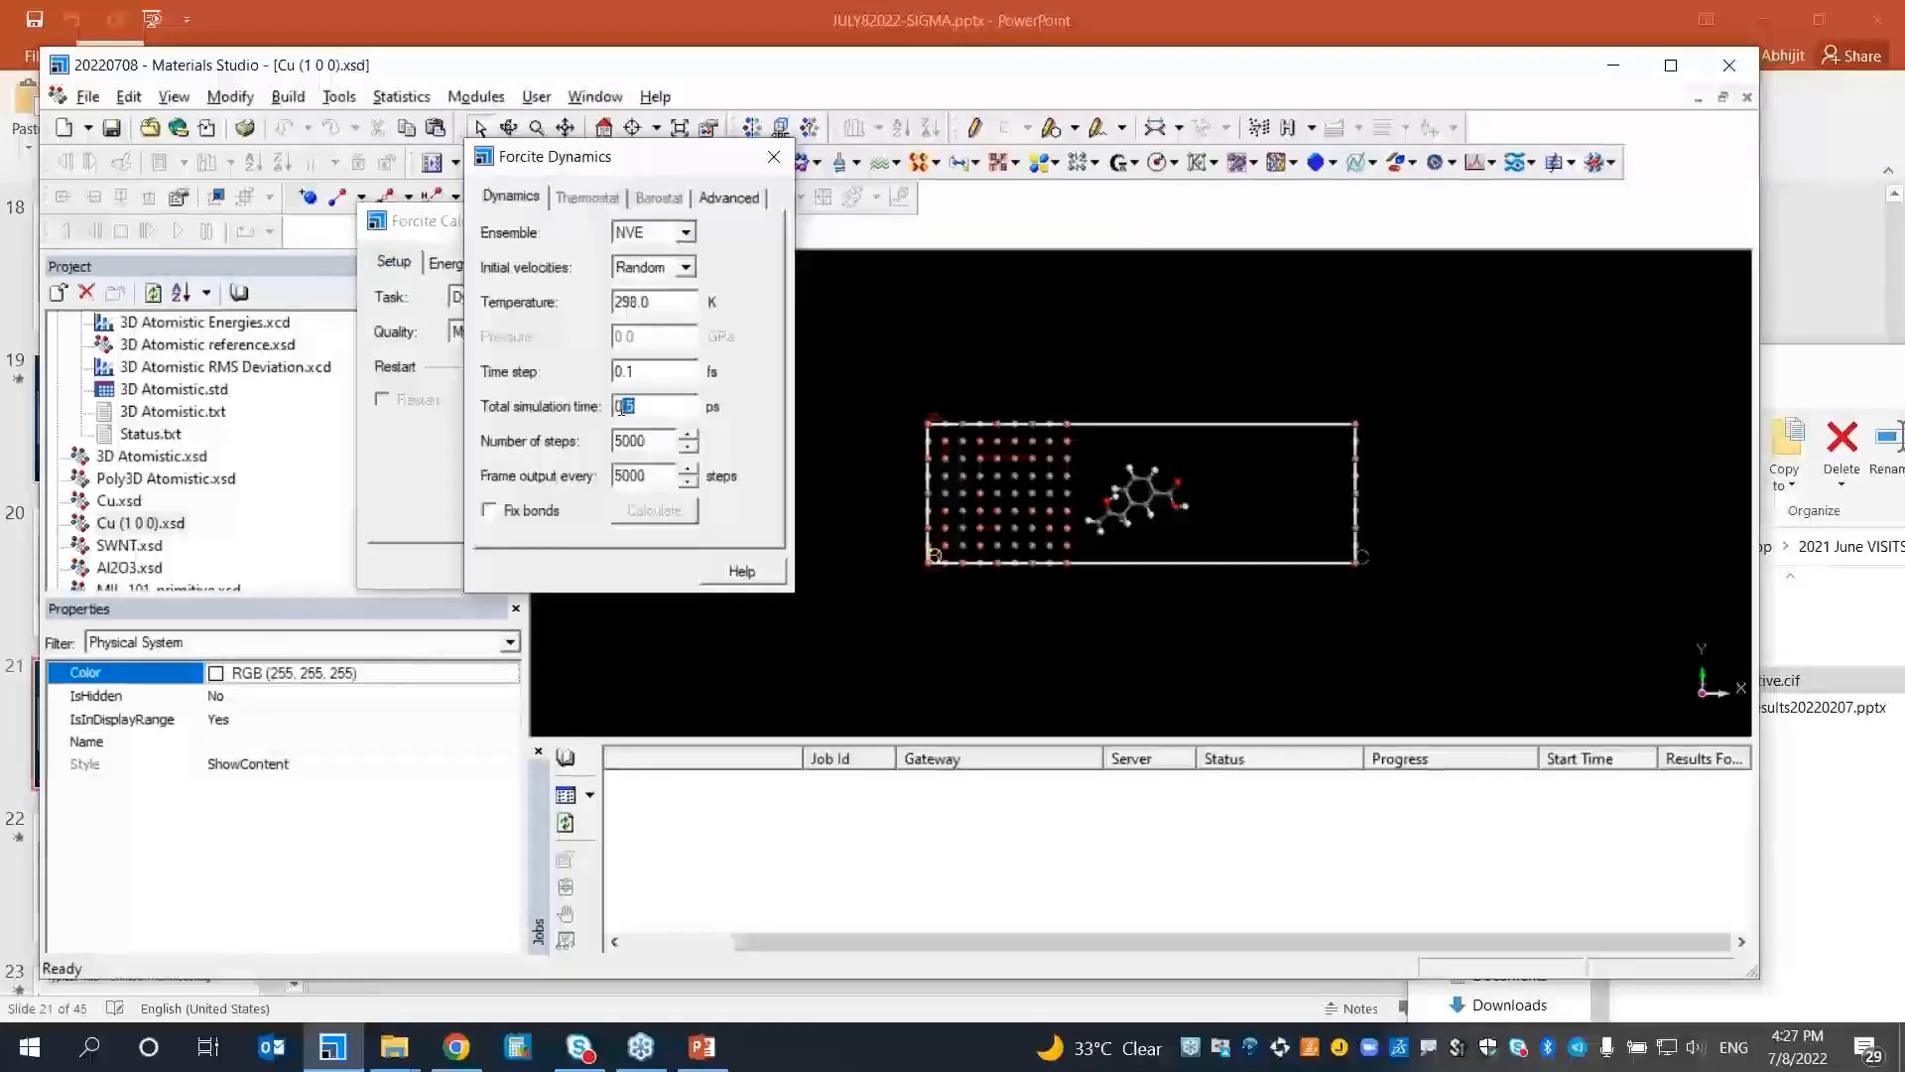
pyautogui.write('0')
pyautogui.doubleClick(647, 474)
pyautogui.write('250')
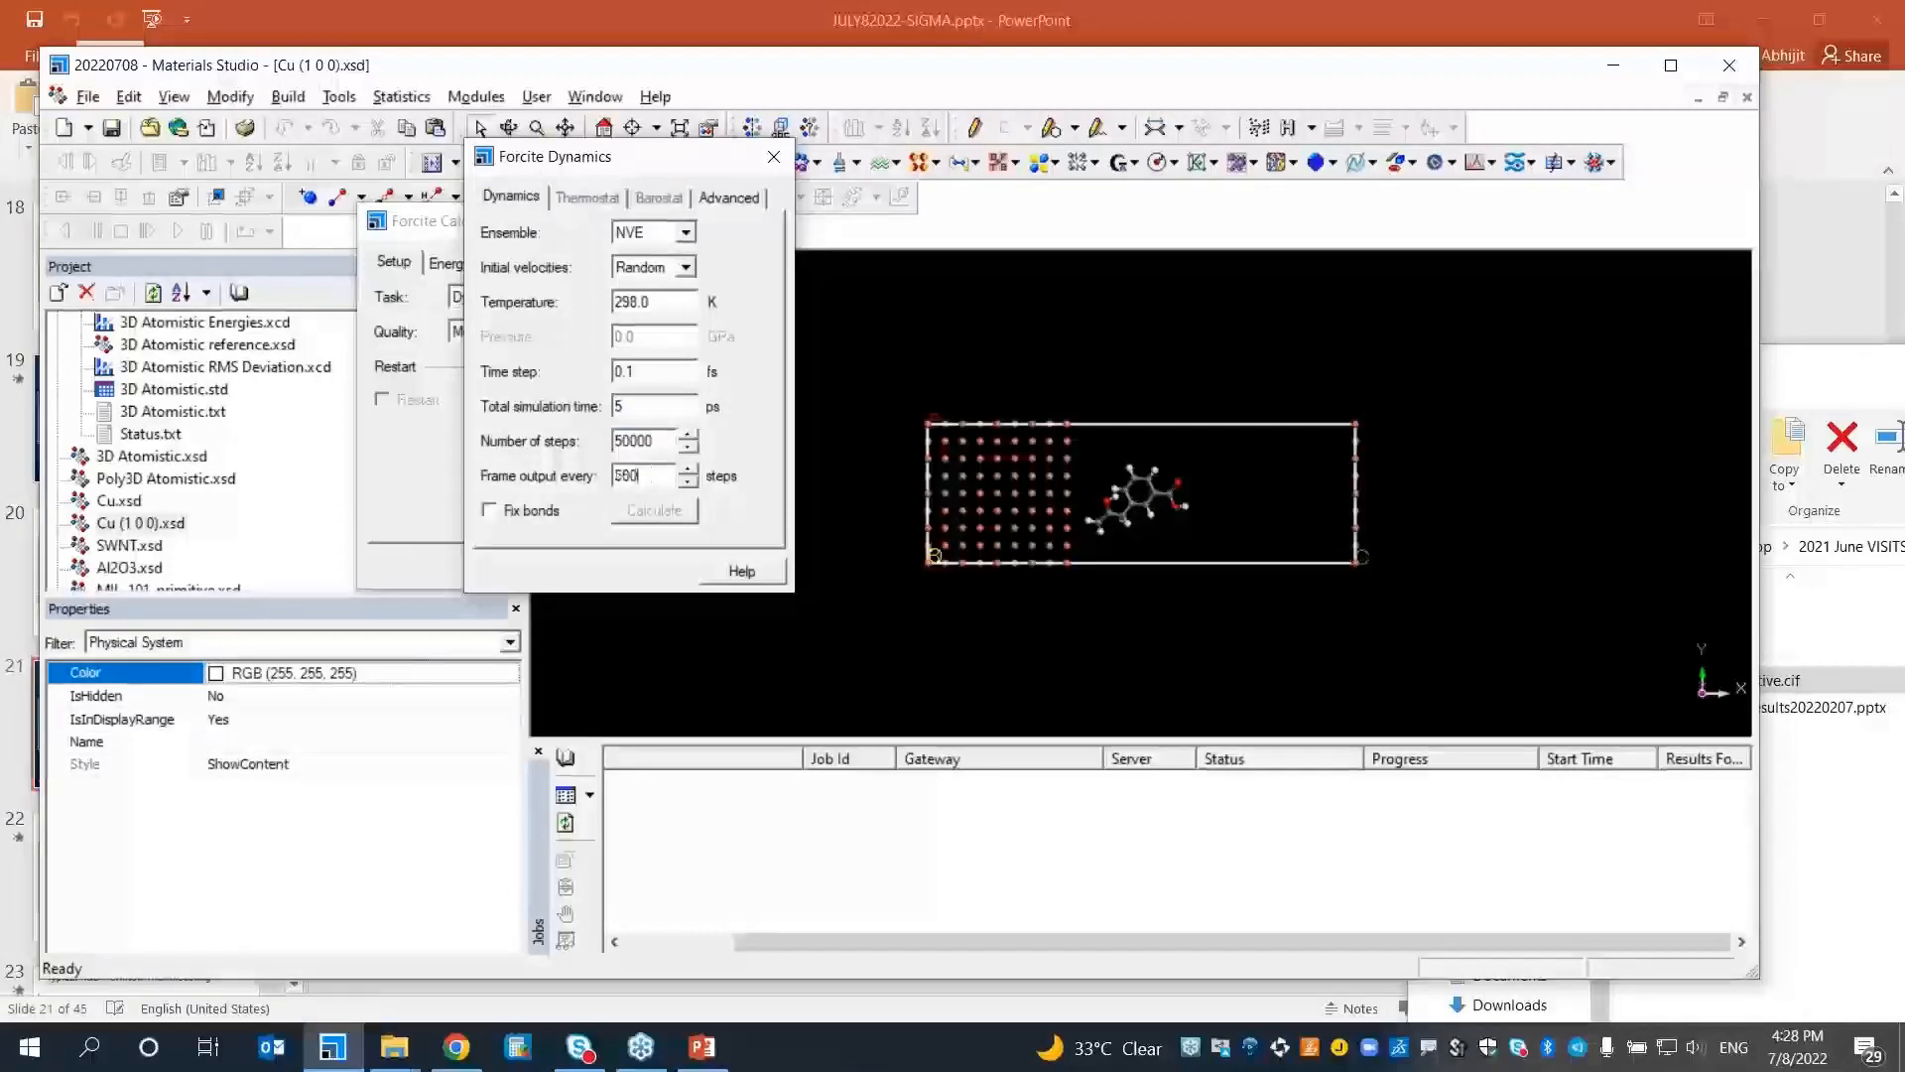
pyautogui.press('Tab')
# Set the Forcite dynamics ensemble to NVT and close the dynamics options
pyautogui.click(685, 234)
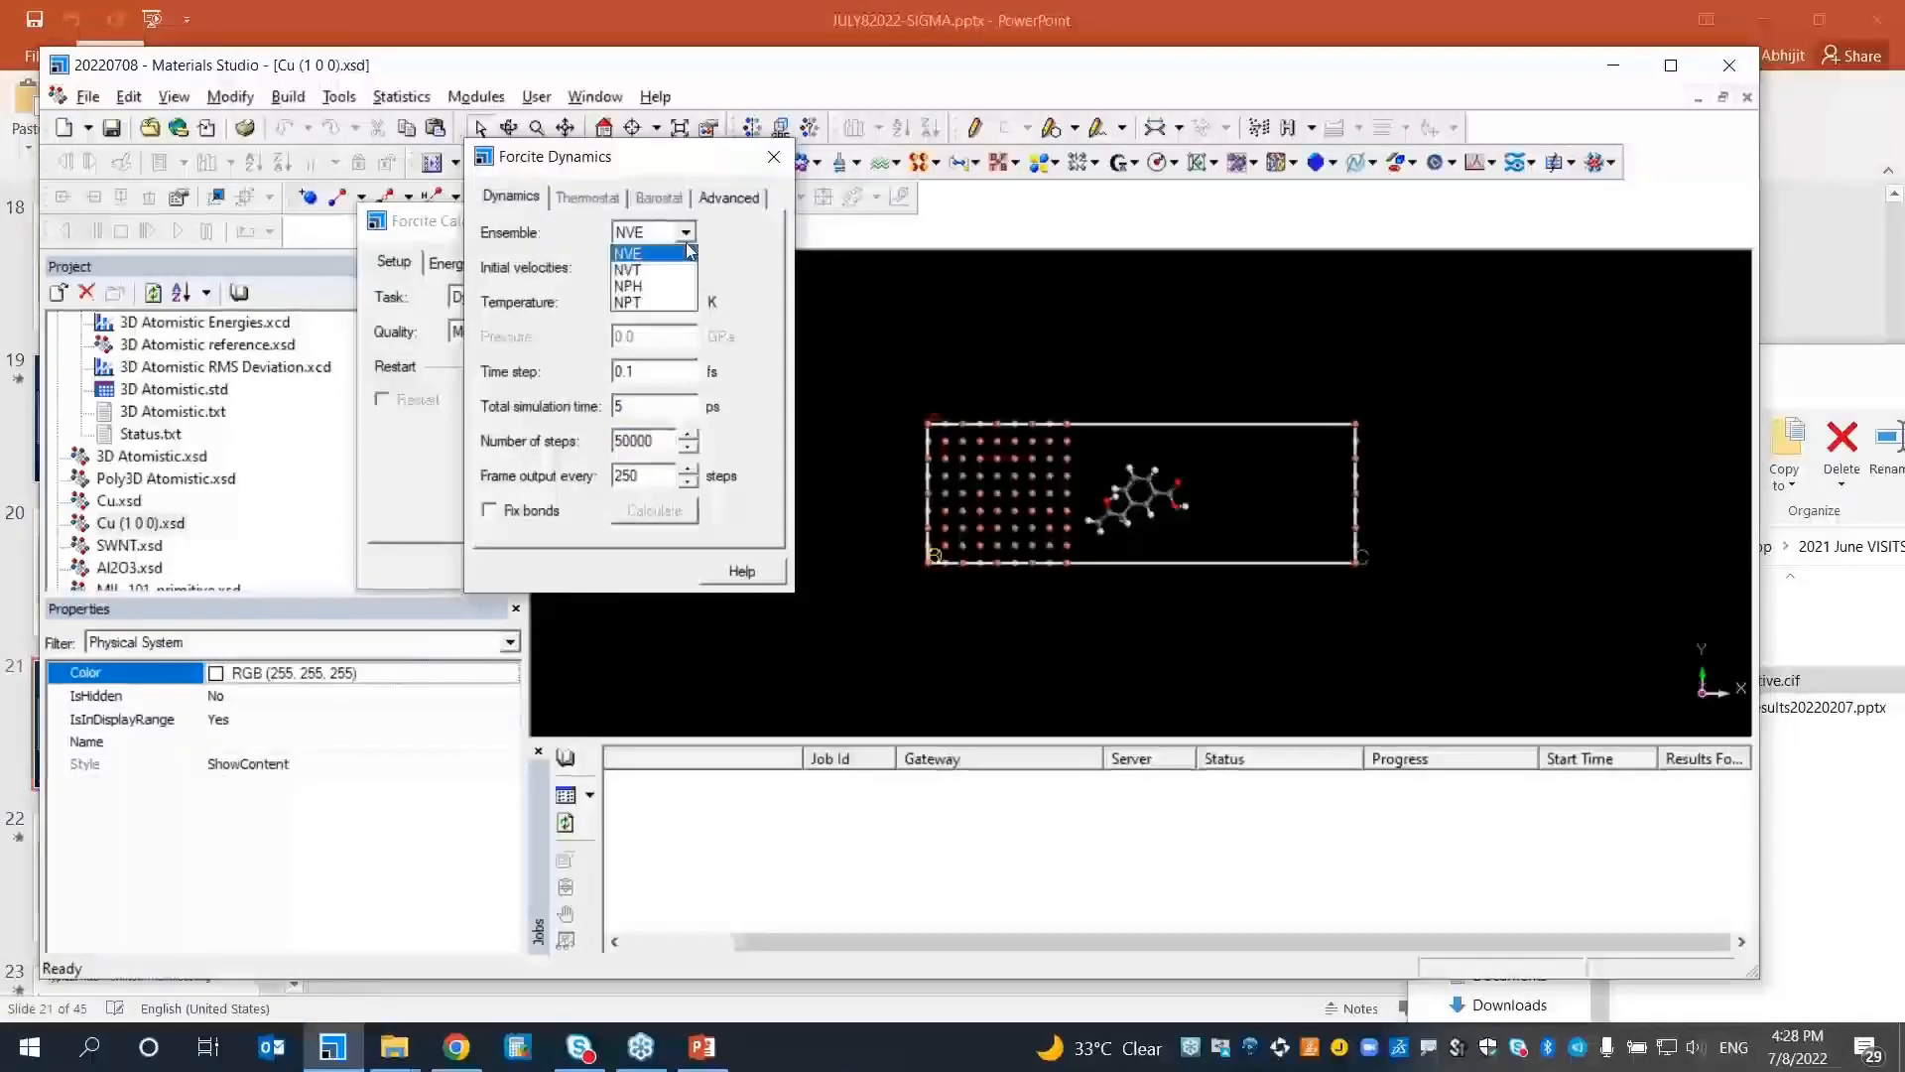
pyautogui.click(665, 271)
pyautogui.click(684, 233)
pyautogui.click(666, 272)
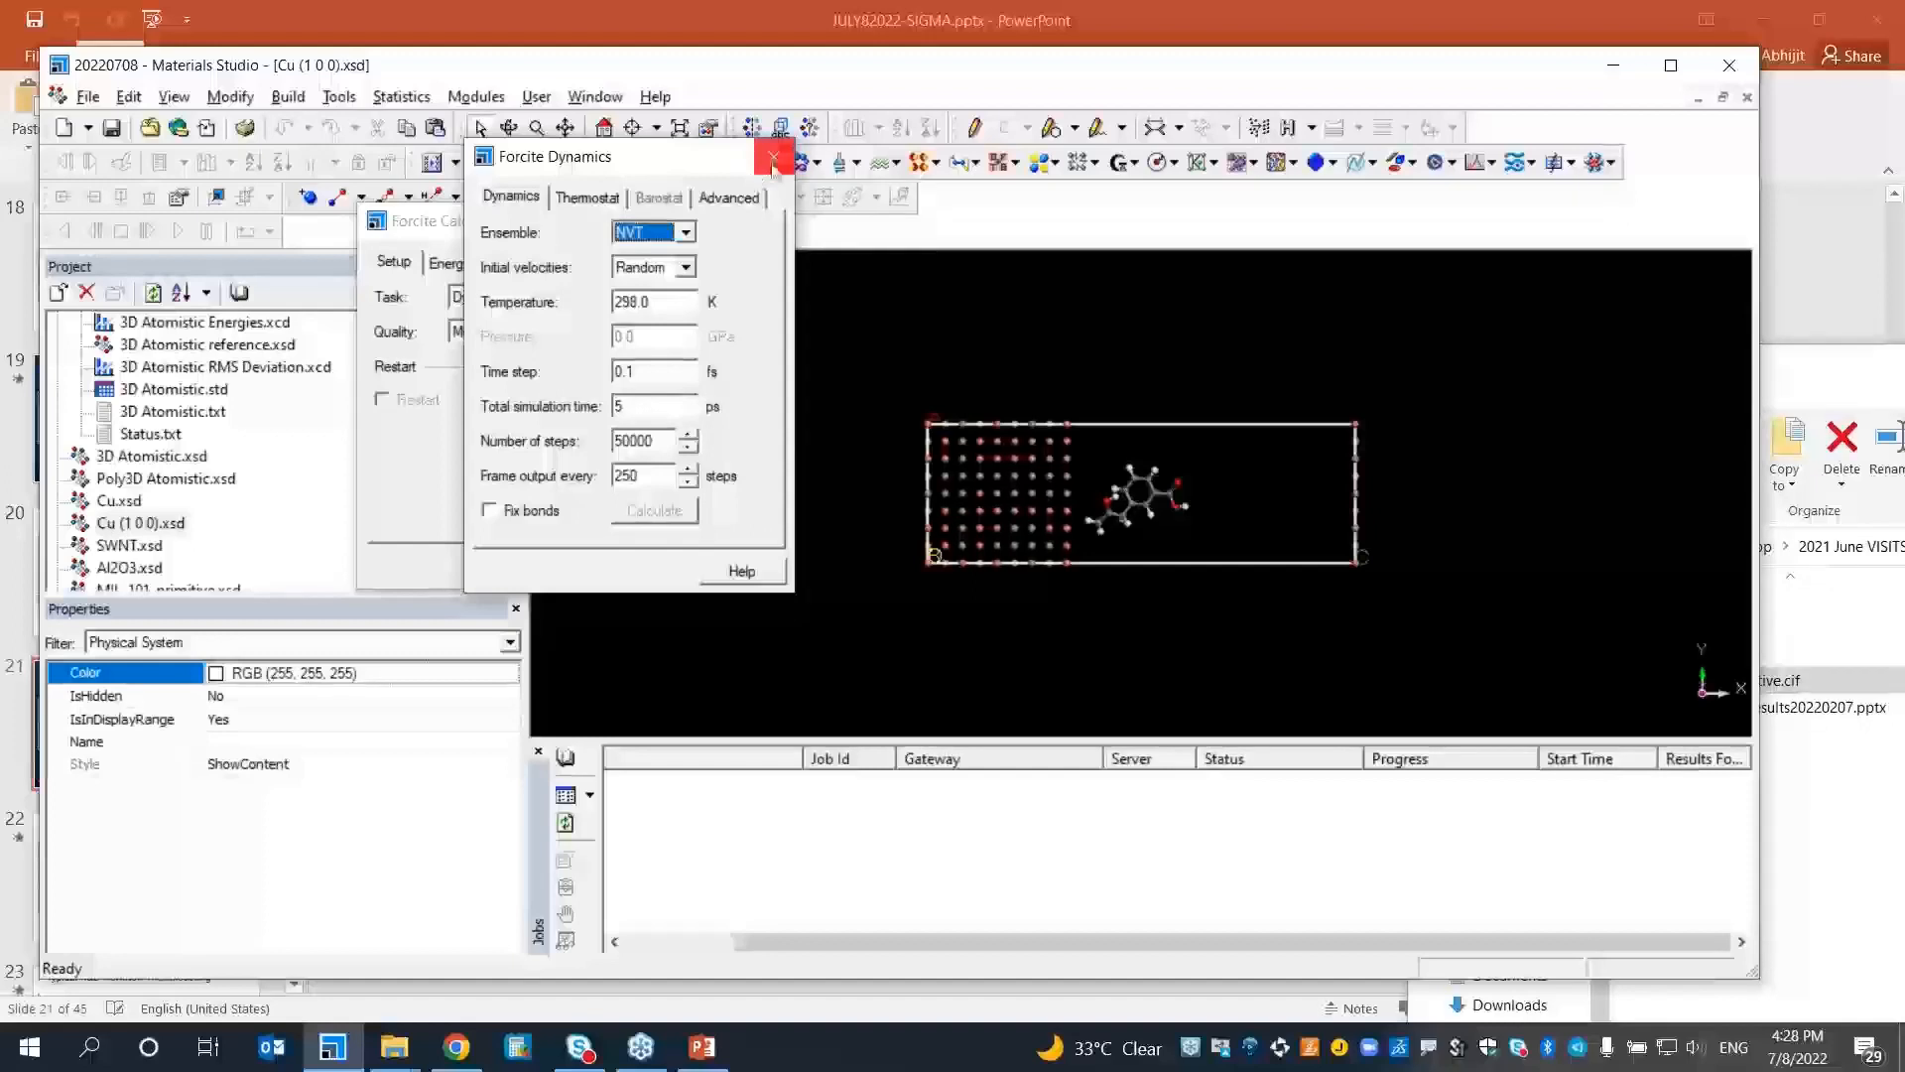
pyautogui.click(774, 170)
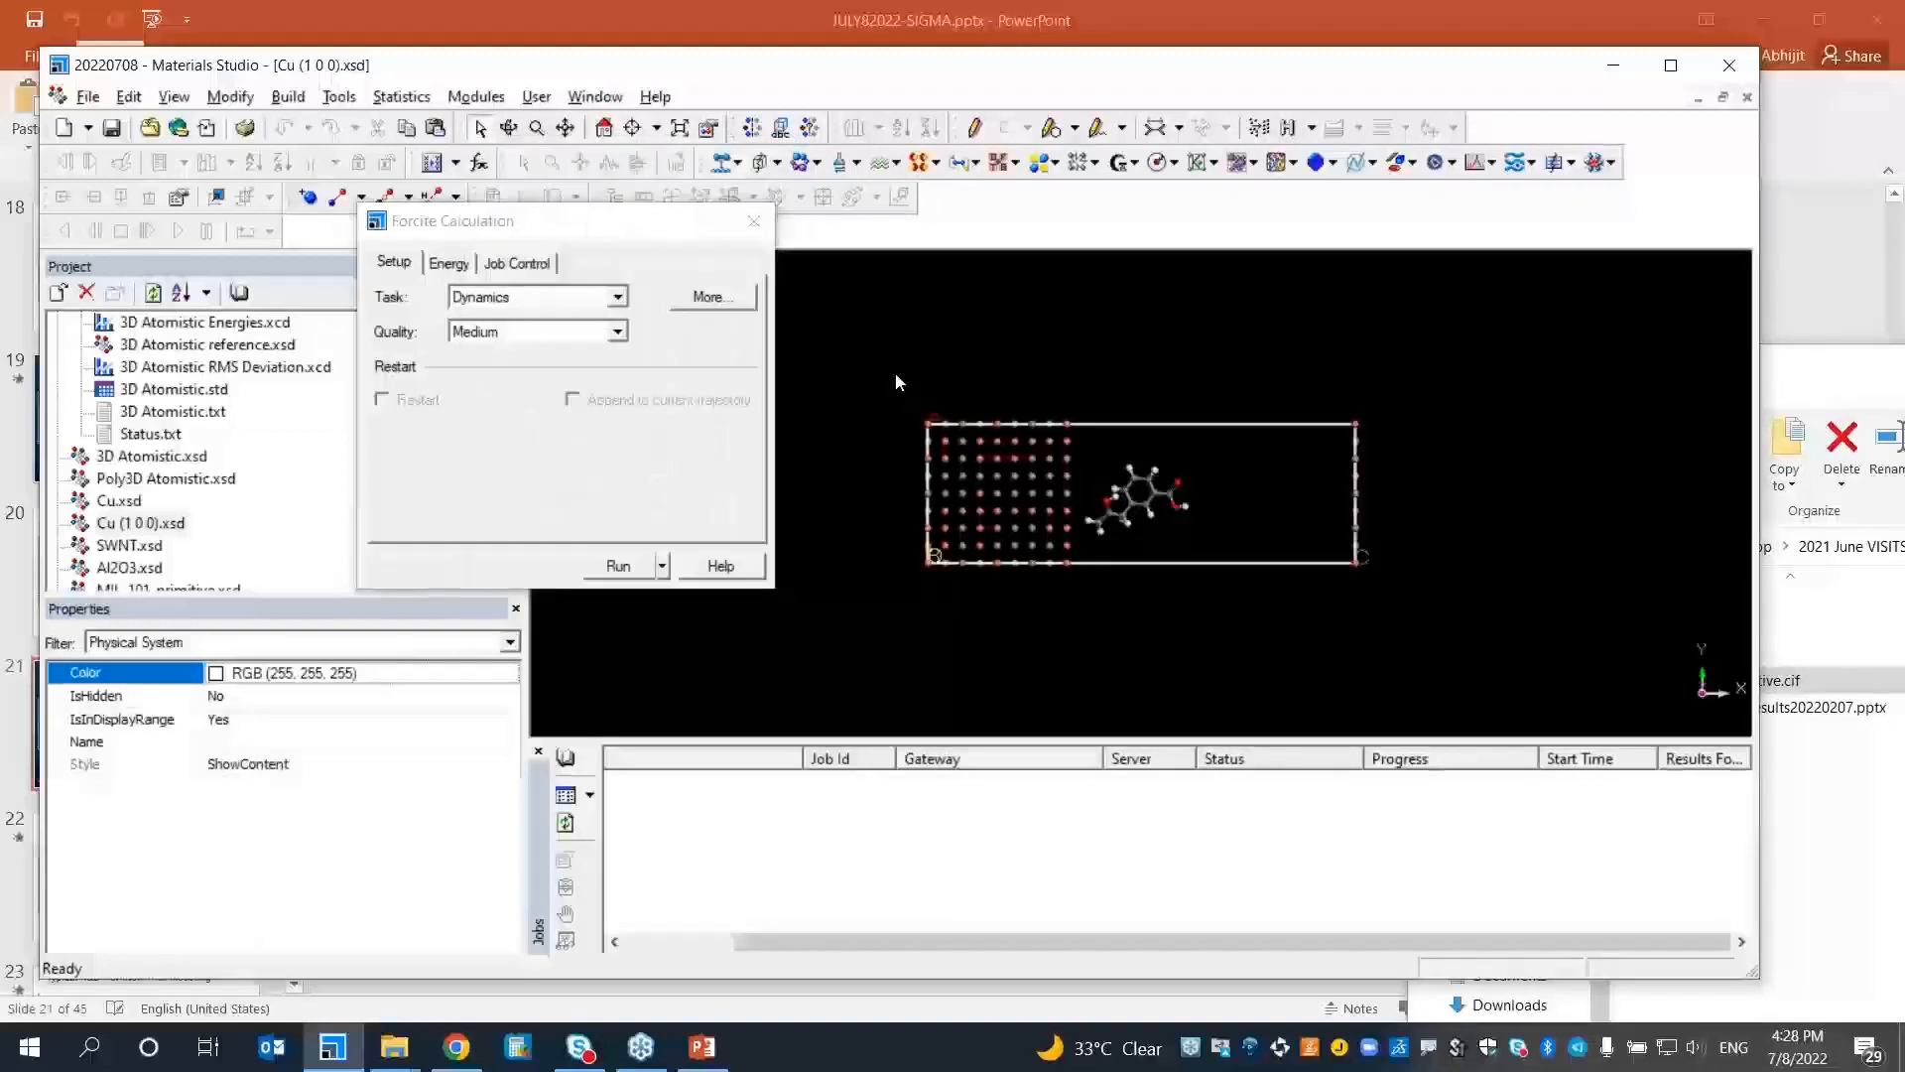
# Select all copper atoms of the slab and run the Forcite dynamics job on My Computer
pyautogui.moveTo(879, 378); pyautogui.dragTo(1073, 611)
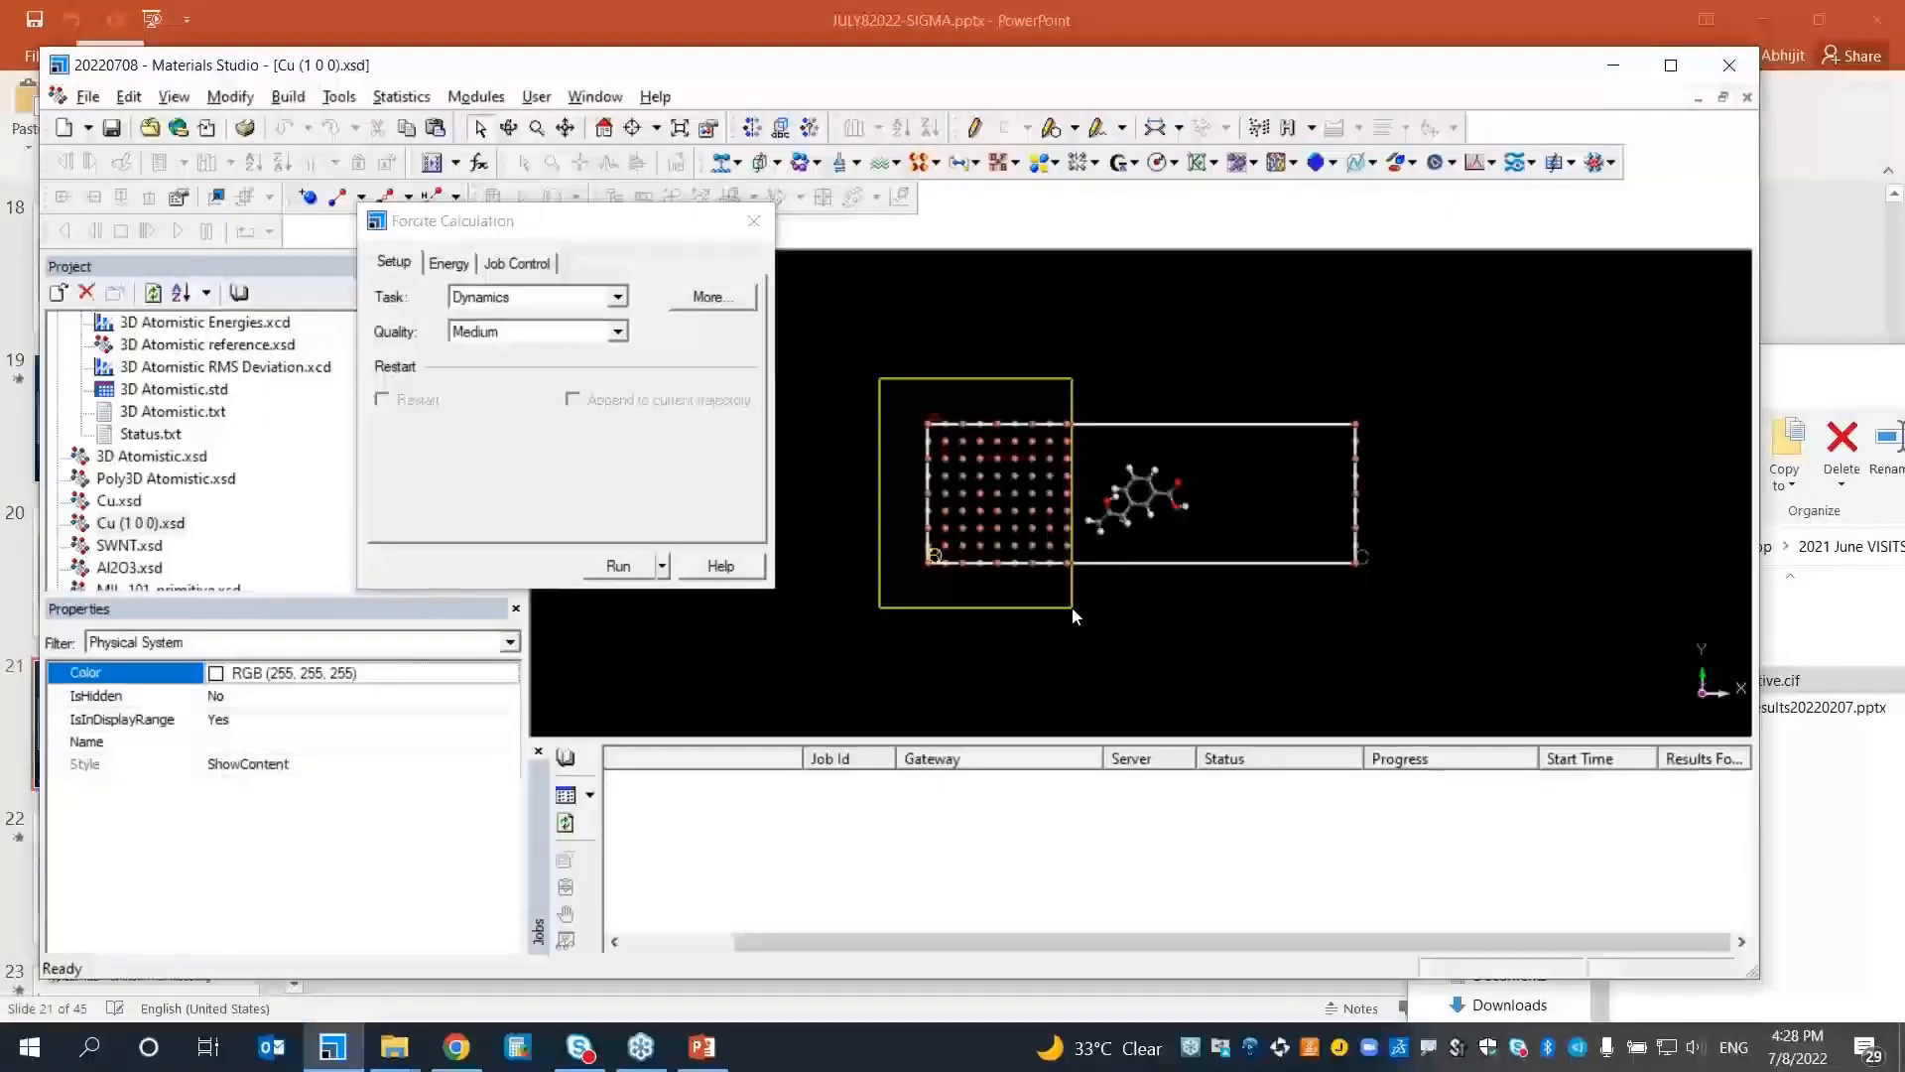
pyautogui.moveTo(1071, 608); pyautogui.dragTo(1072, 607)
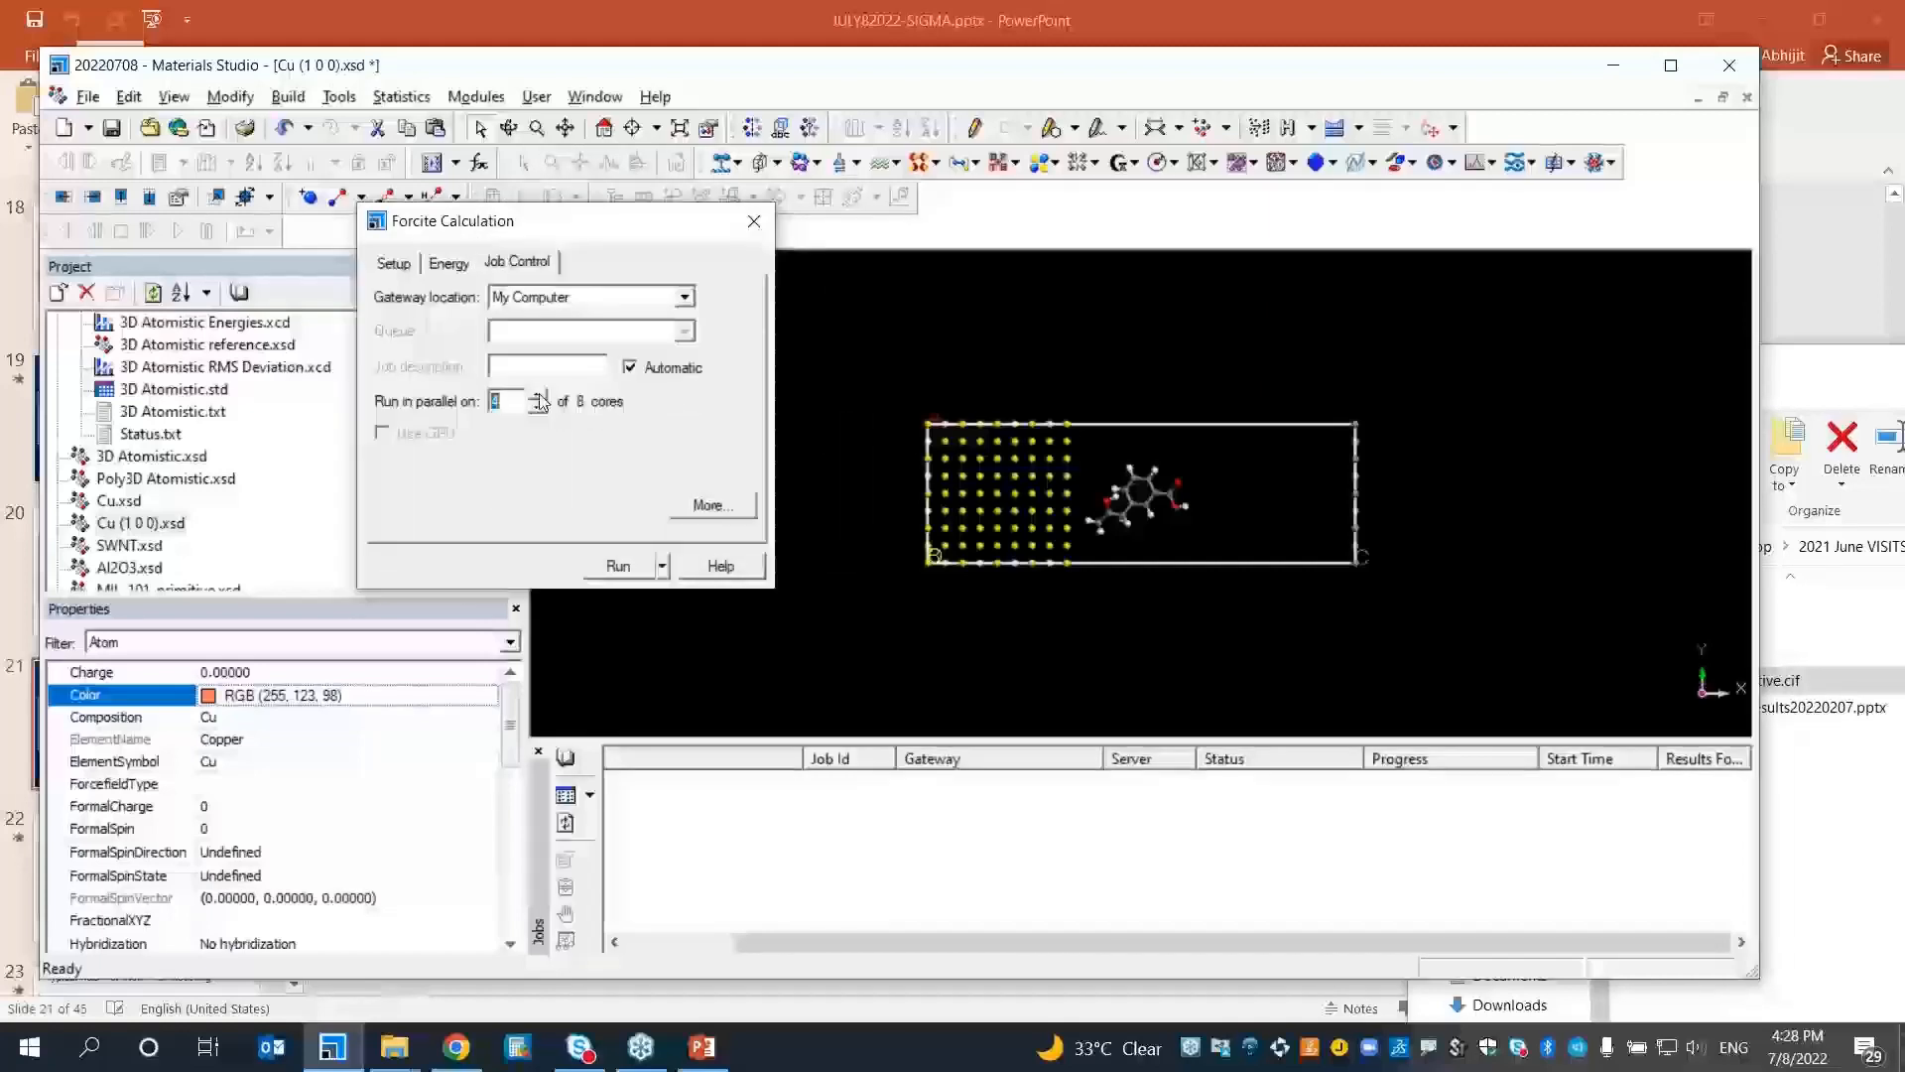
pyautogui.click(618, 565)
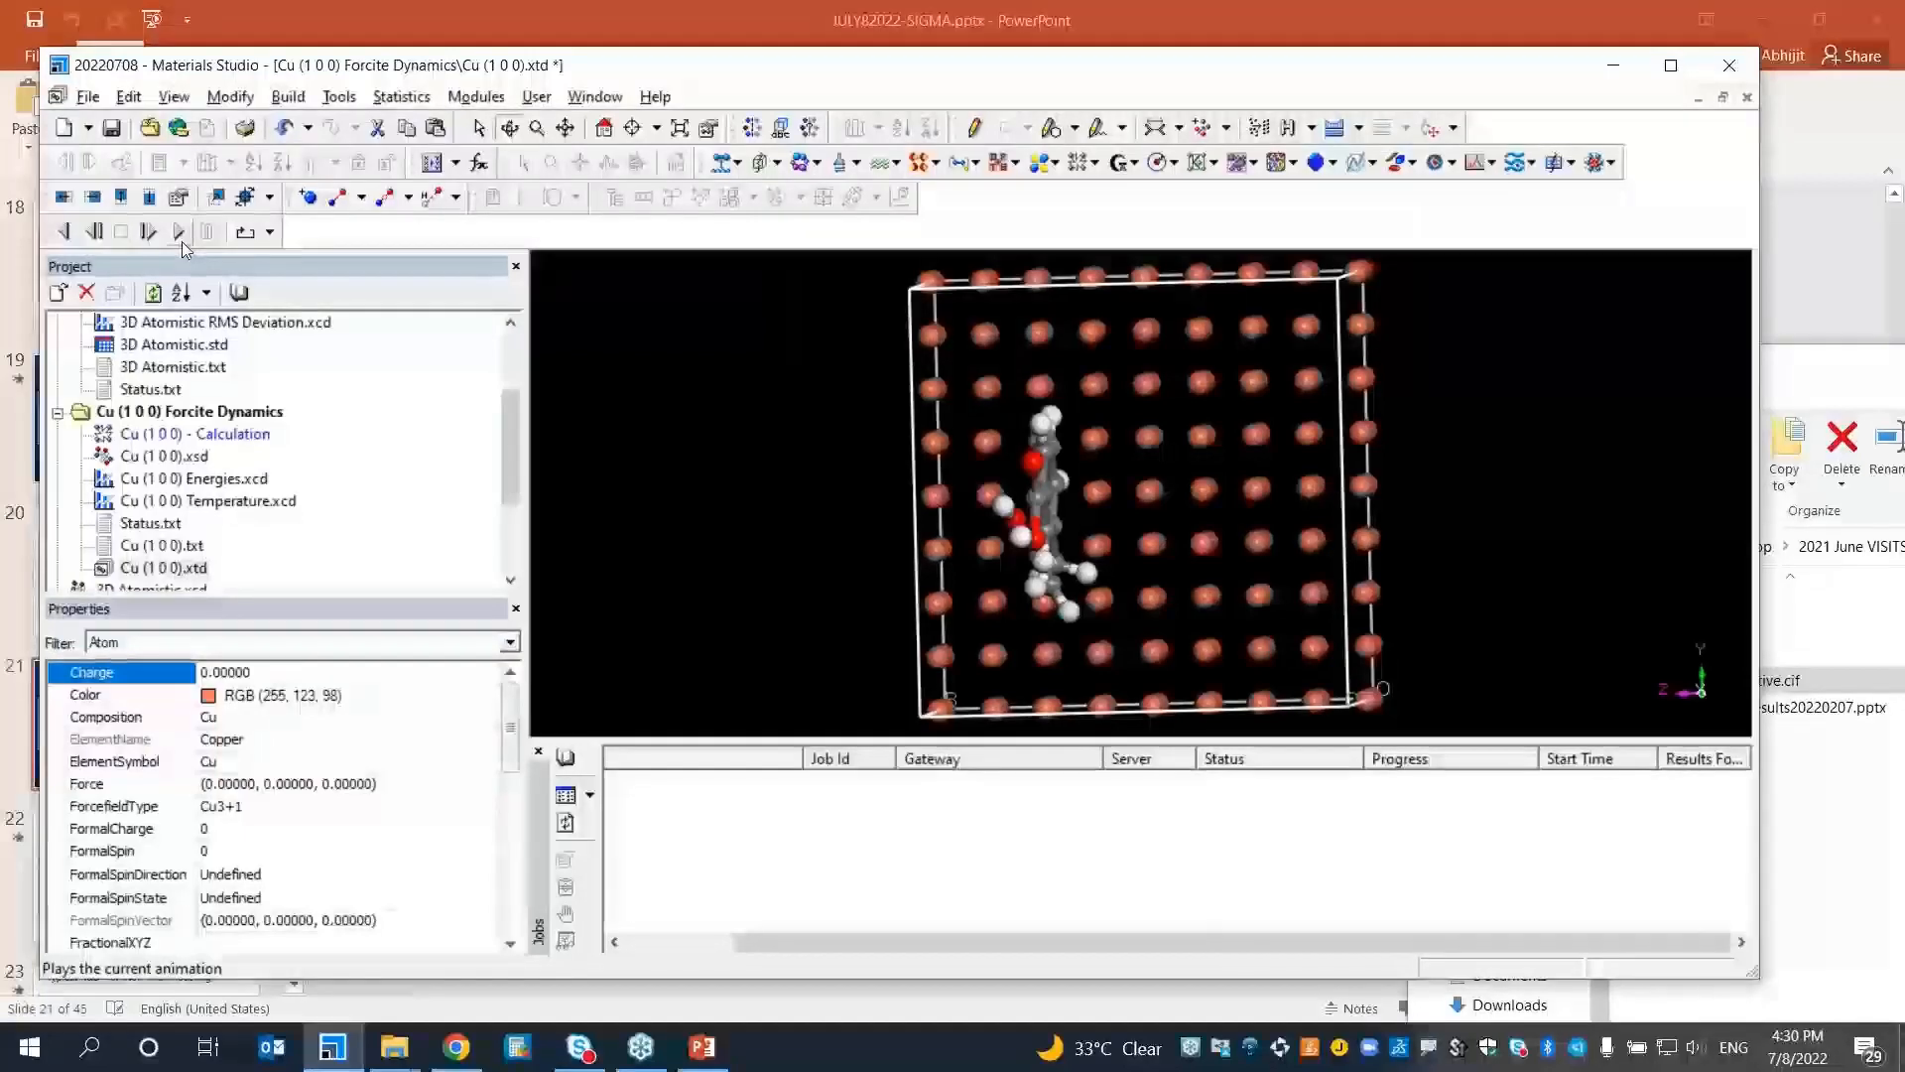
# Play the Cu (1 0 0) dynamics trajectory and run a Forcite mean square displacement analysis on the molecule's New Set
pyautogui.click(181, 238)
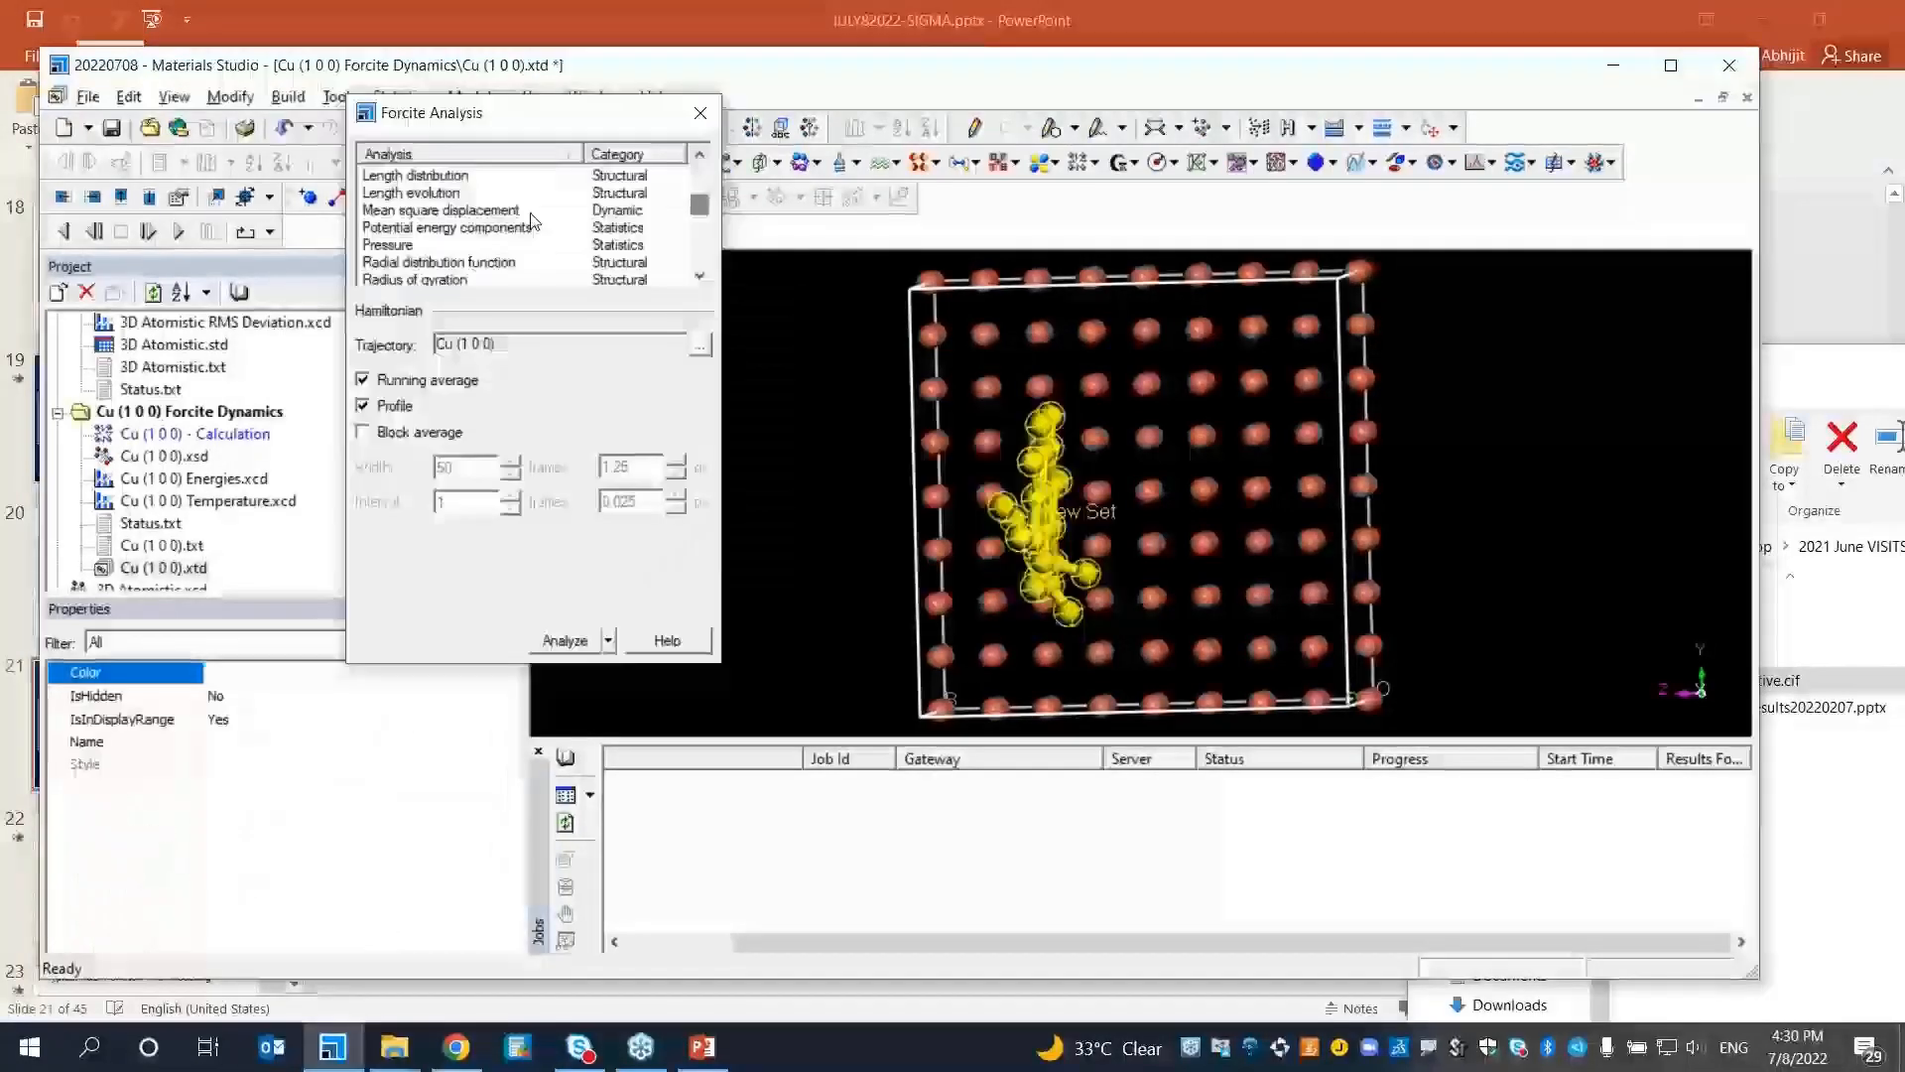
pyautogui.click(516, 211)
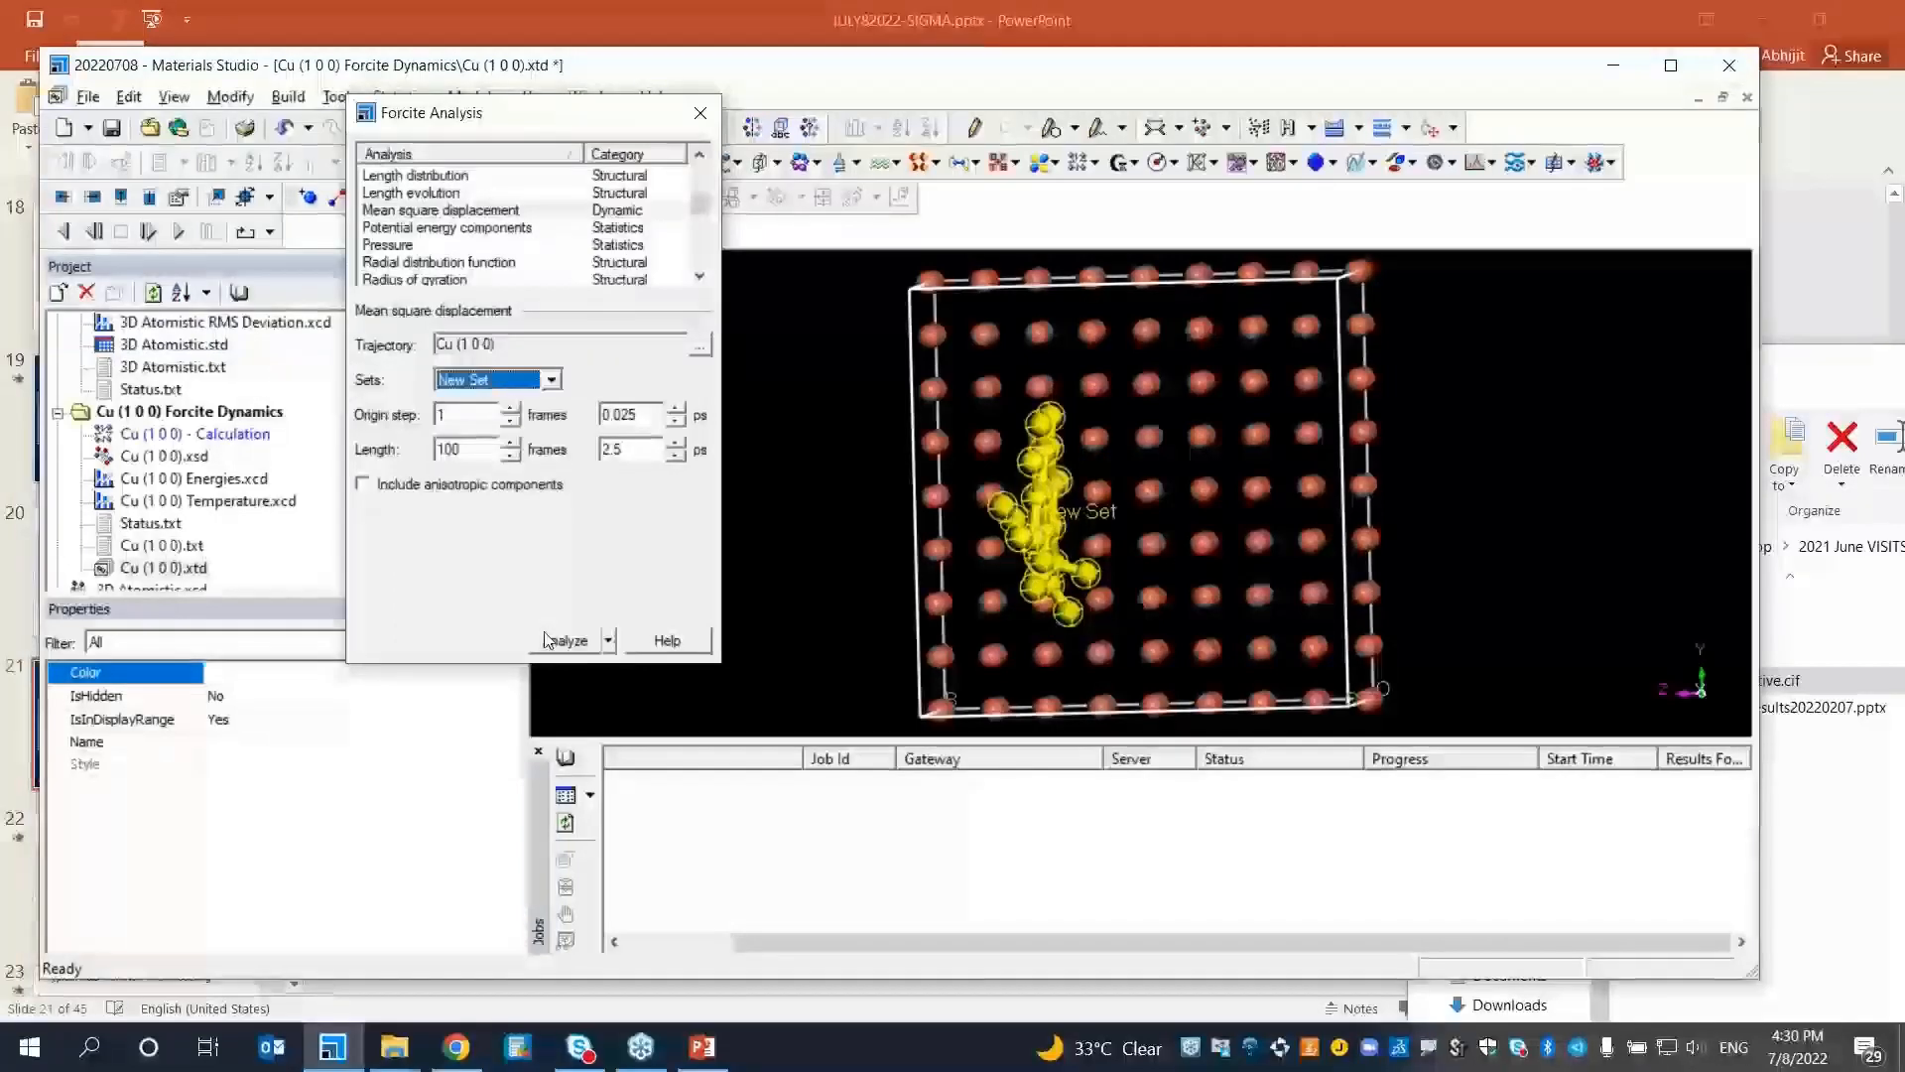
pyautogui.click(549, 640)
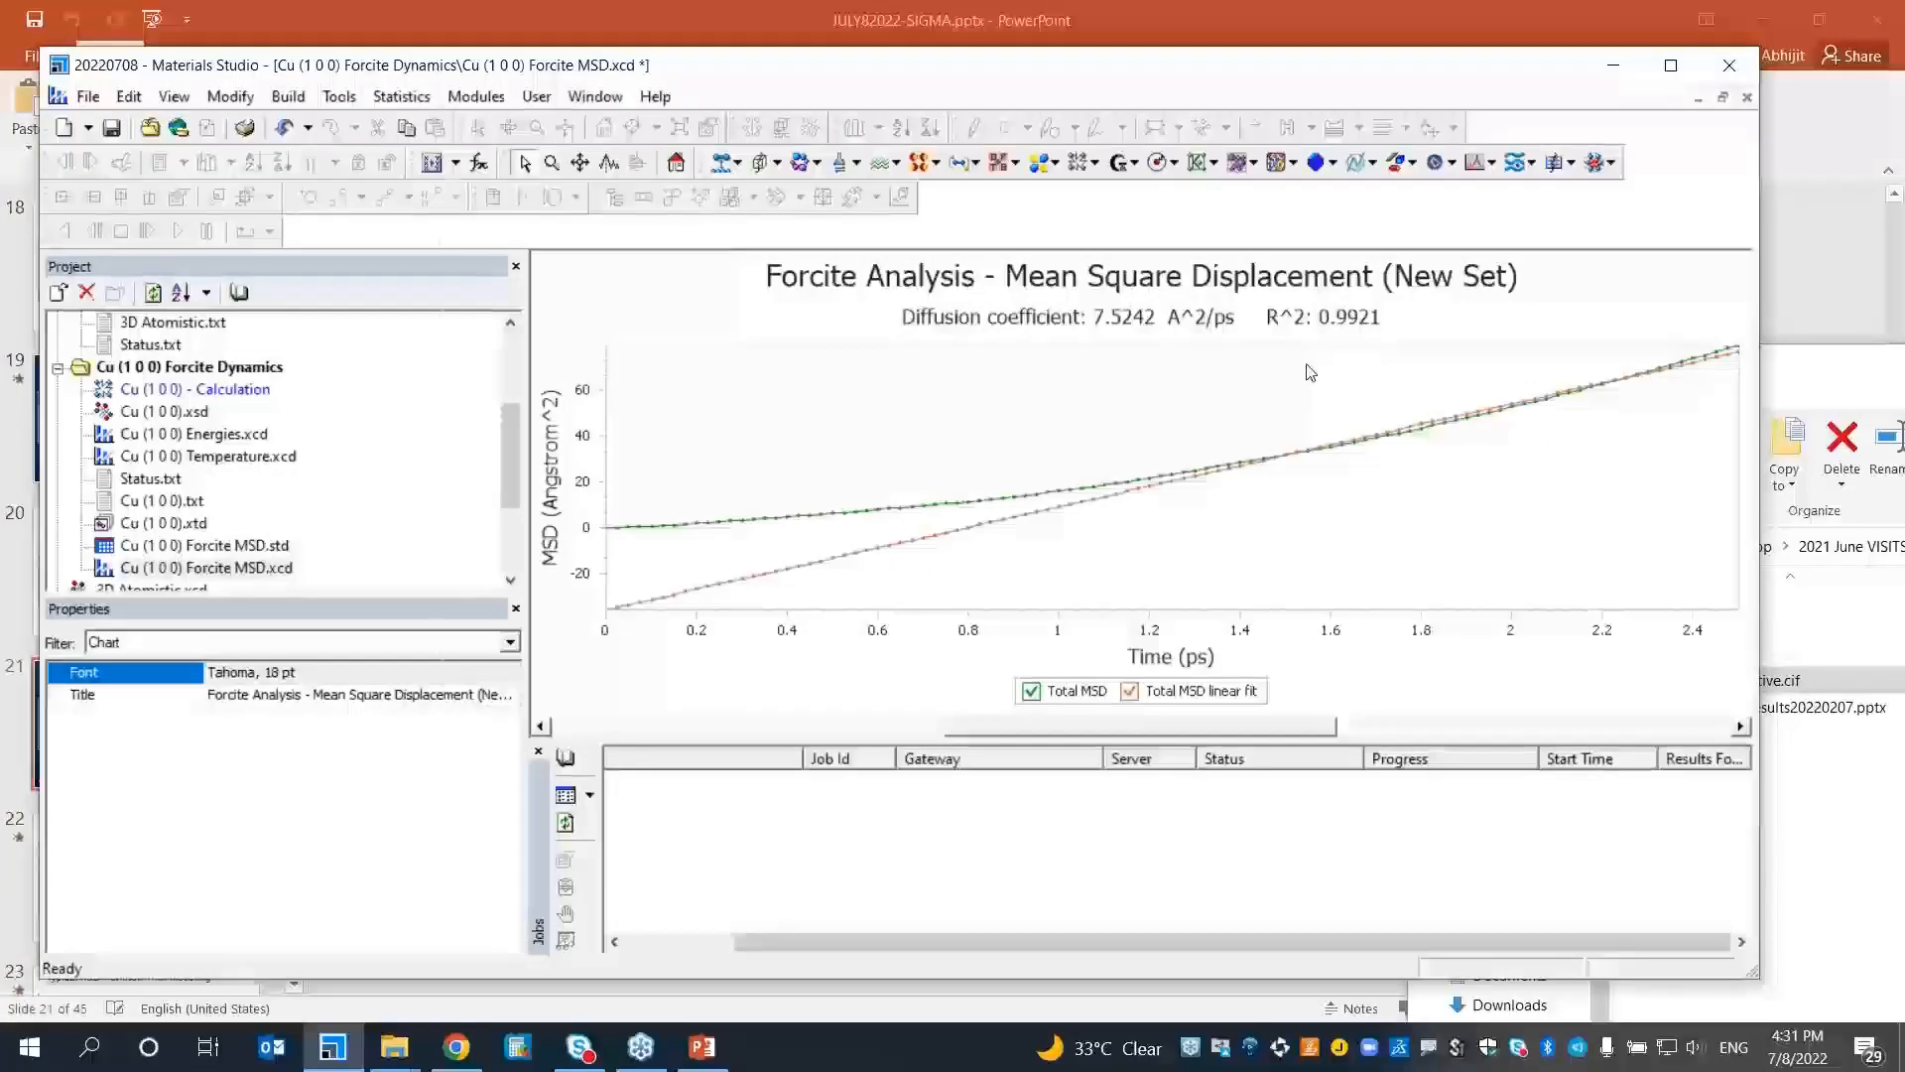
# Look at the setup options of the CASTEP calculation and close the dialog
pyautogui.click(476, 97)
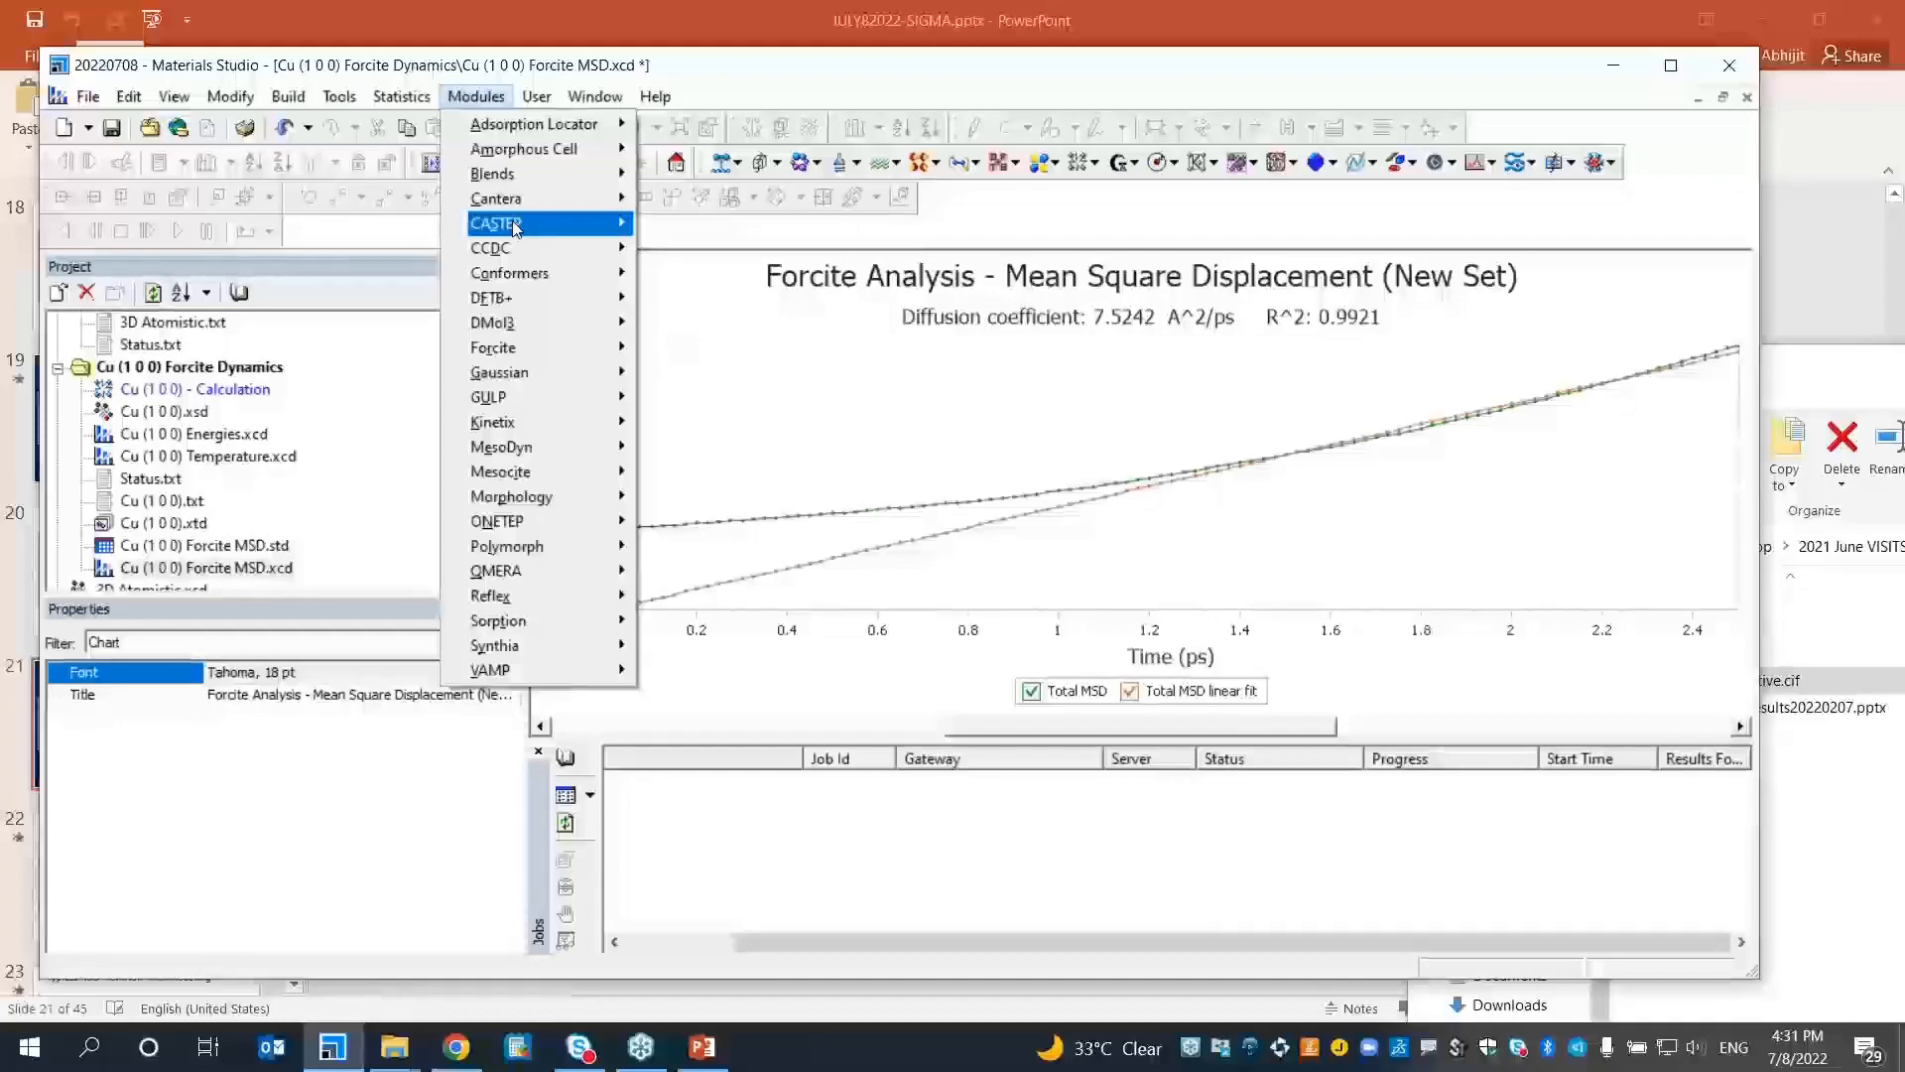
pyautogui.click(696, 224)
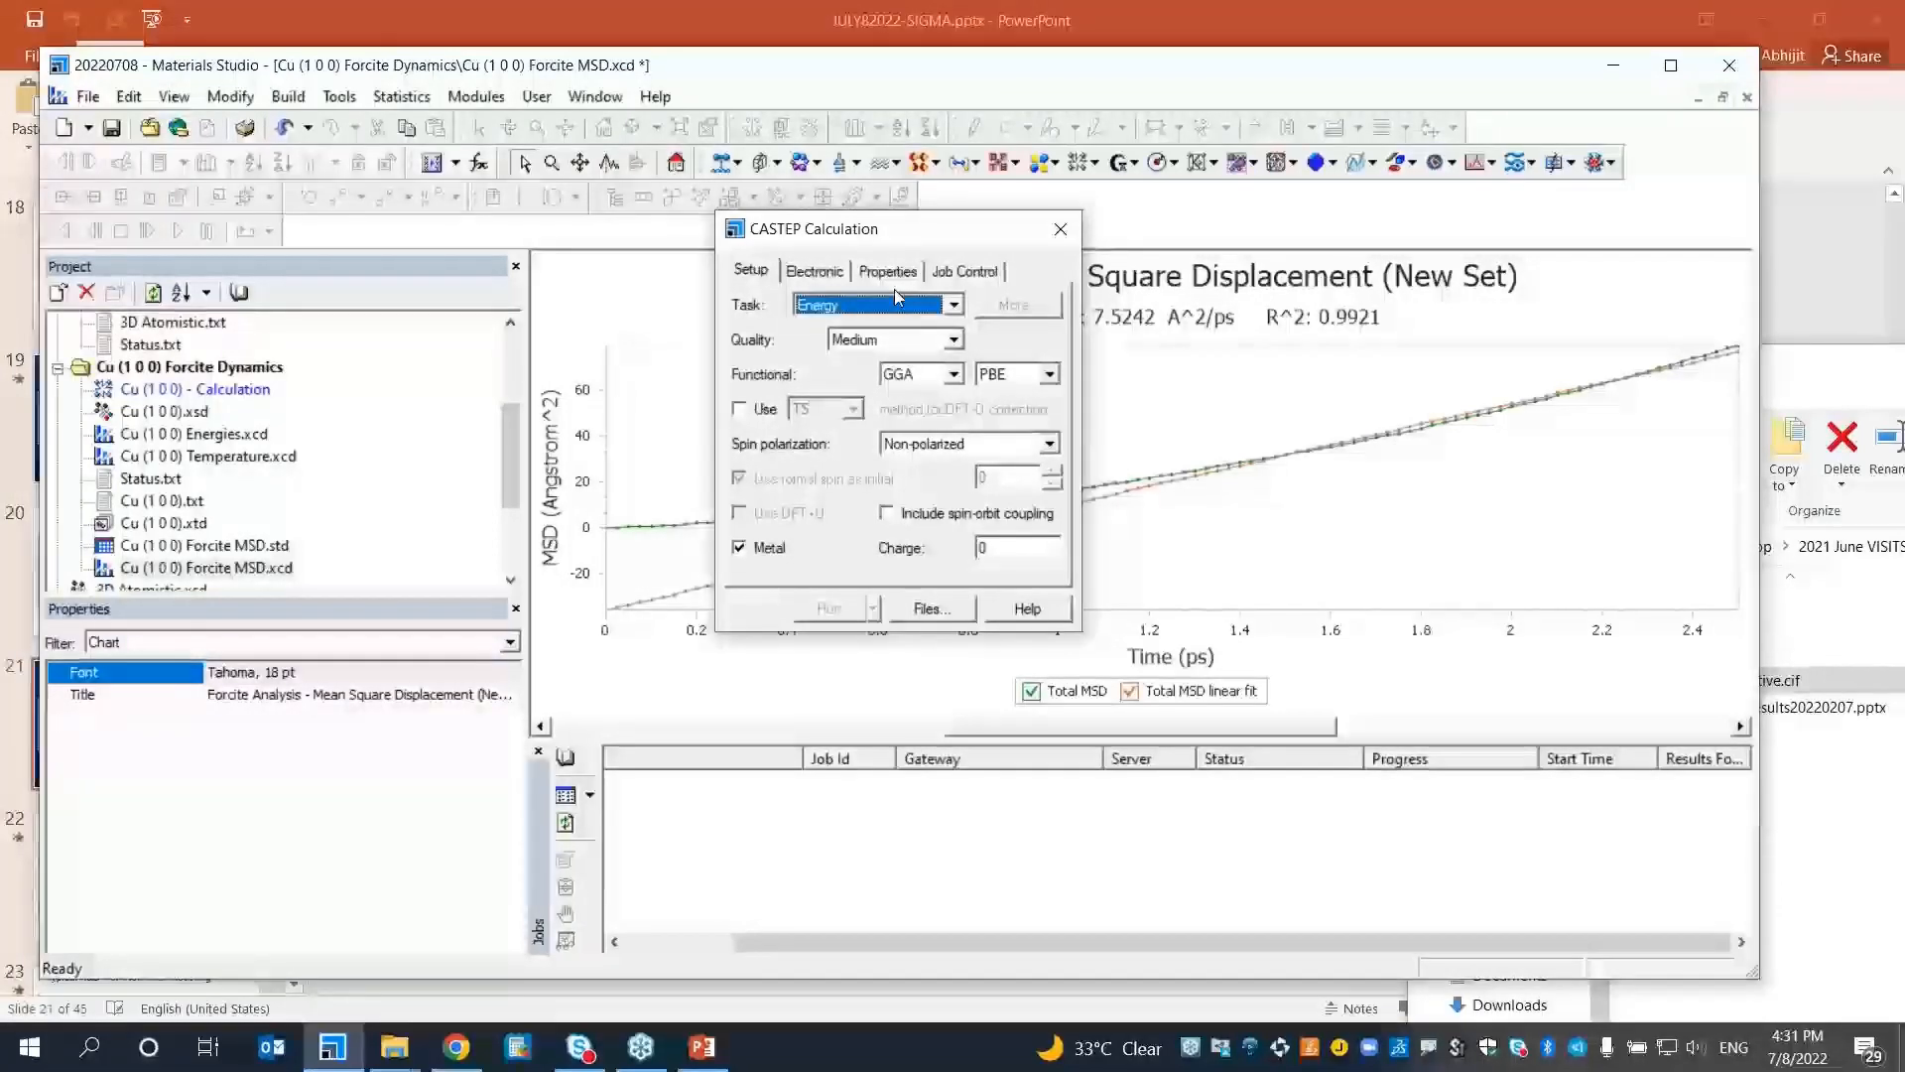
pyautogui.click(1060, 228)
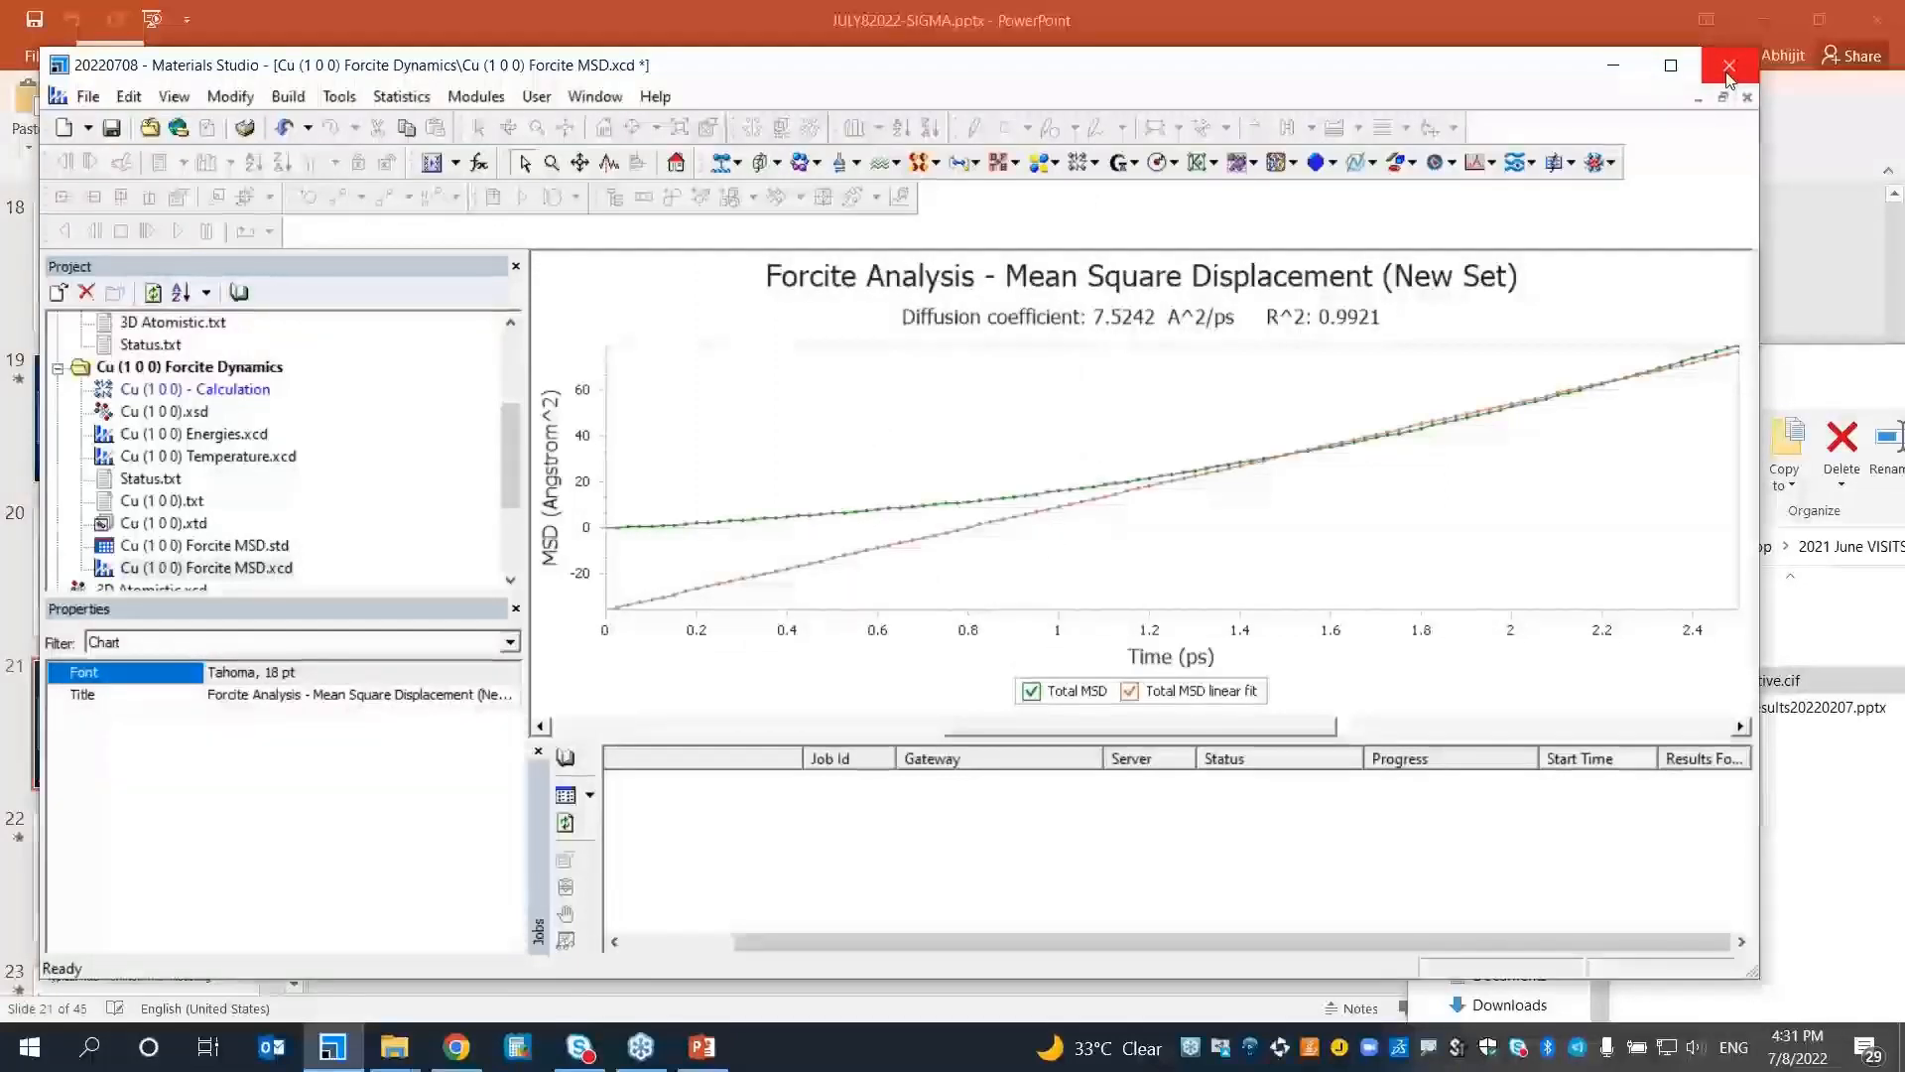
# Reopen the Forcite calculation settings, choose the remote gateway with the night queue for the job, and close Materials Studio
pyautogui.doubleClick(248, 389)
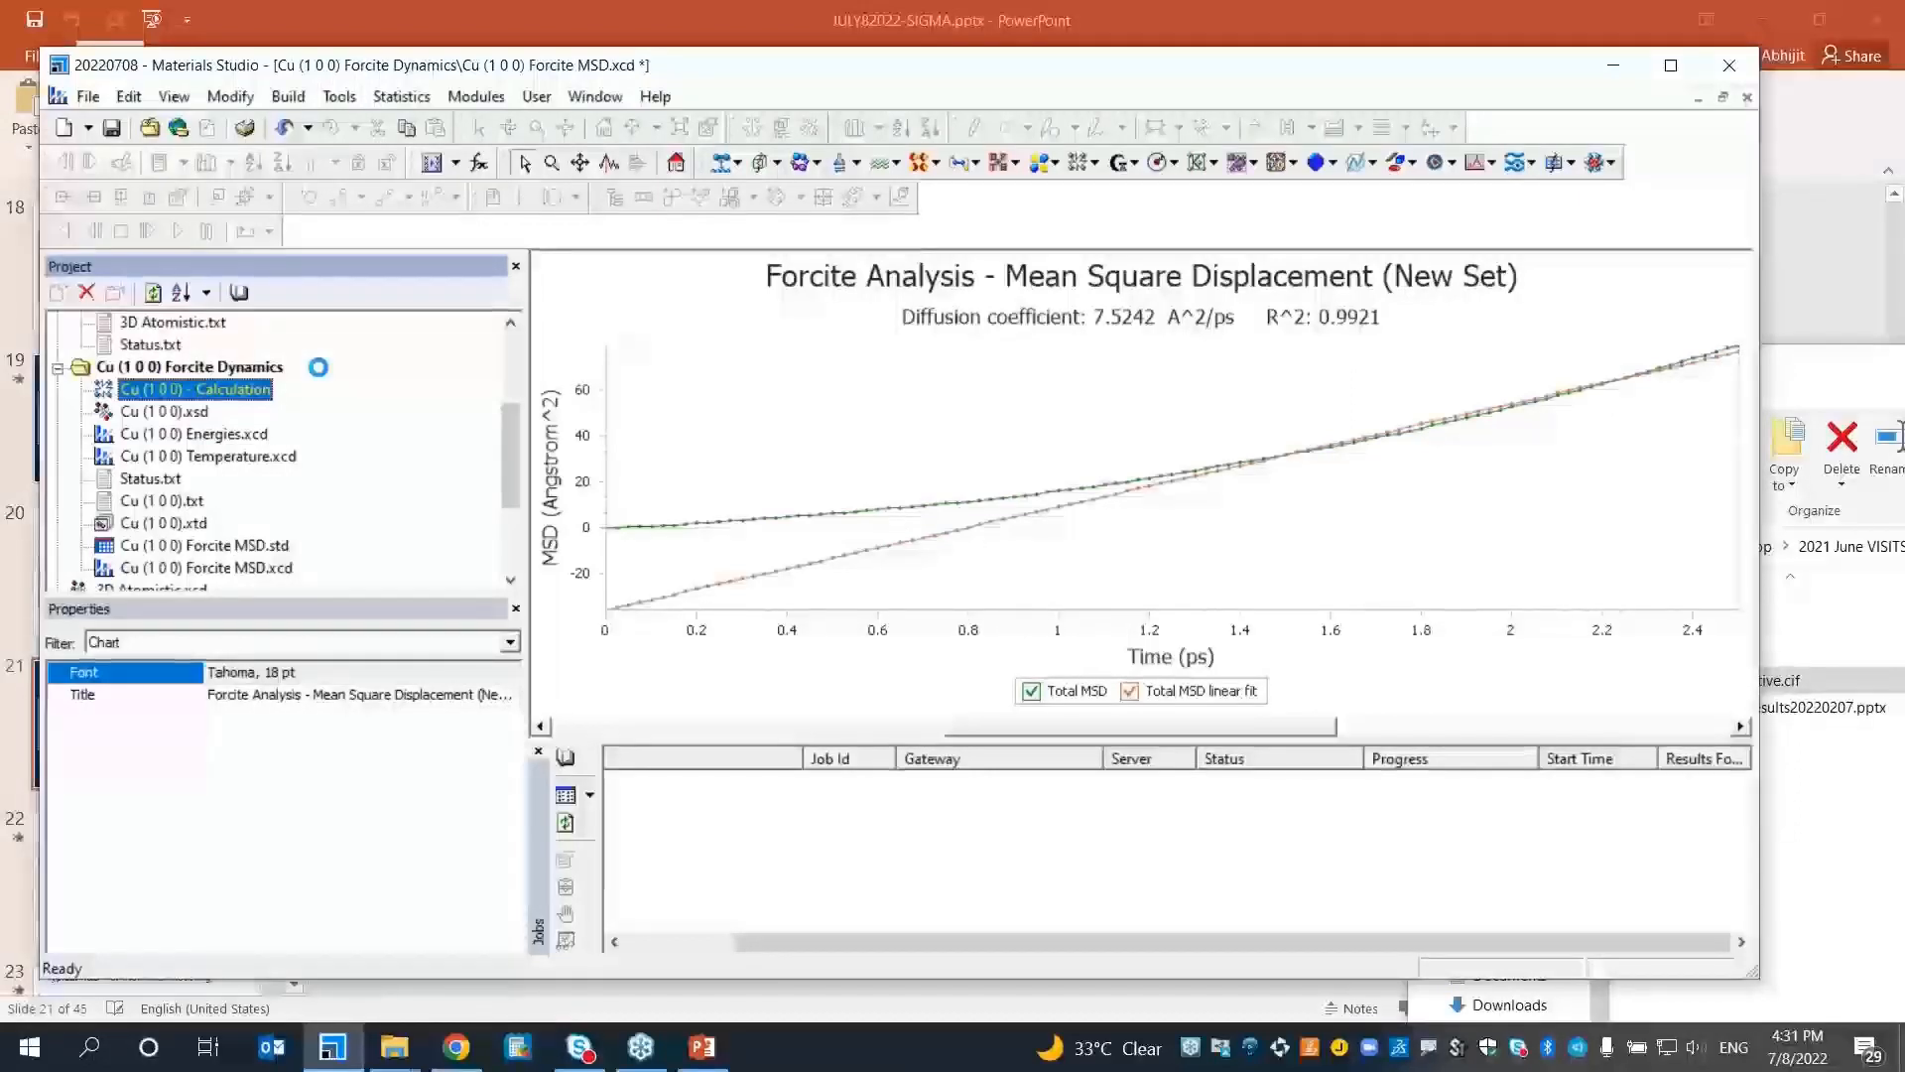
pyautogui.click(675, 297)
pyautogui.click(670, 338)
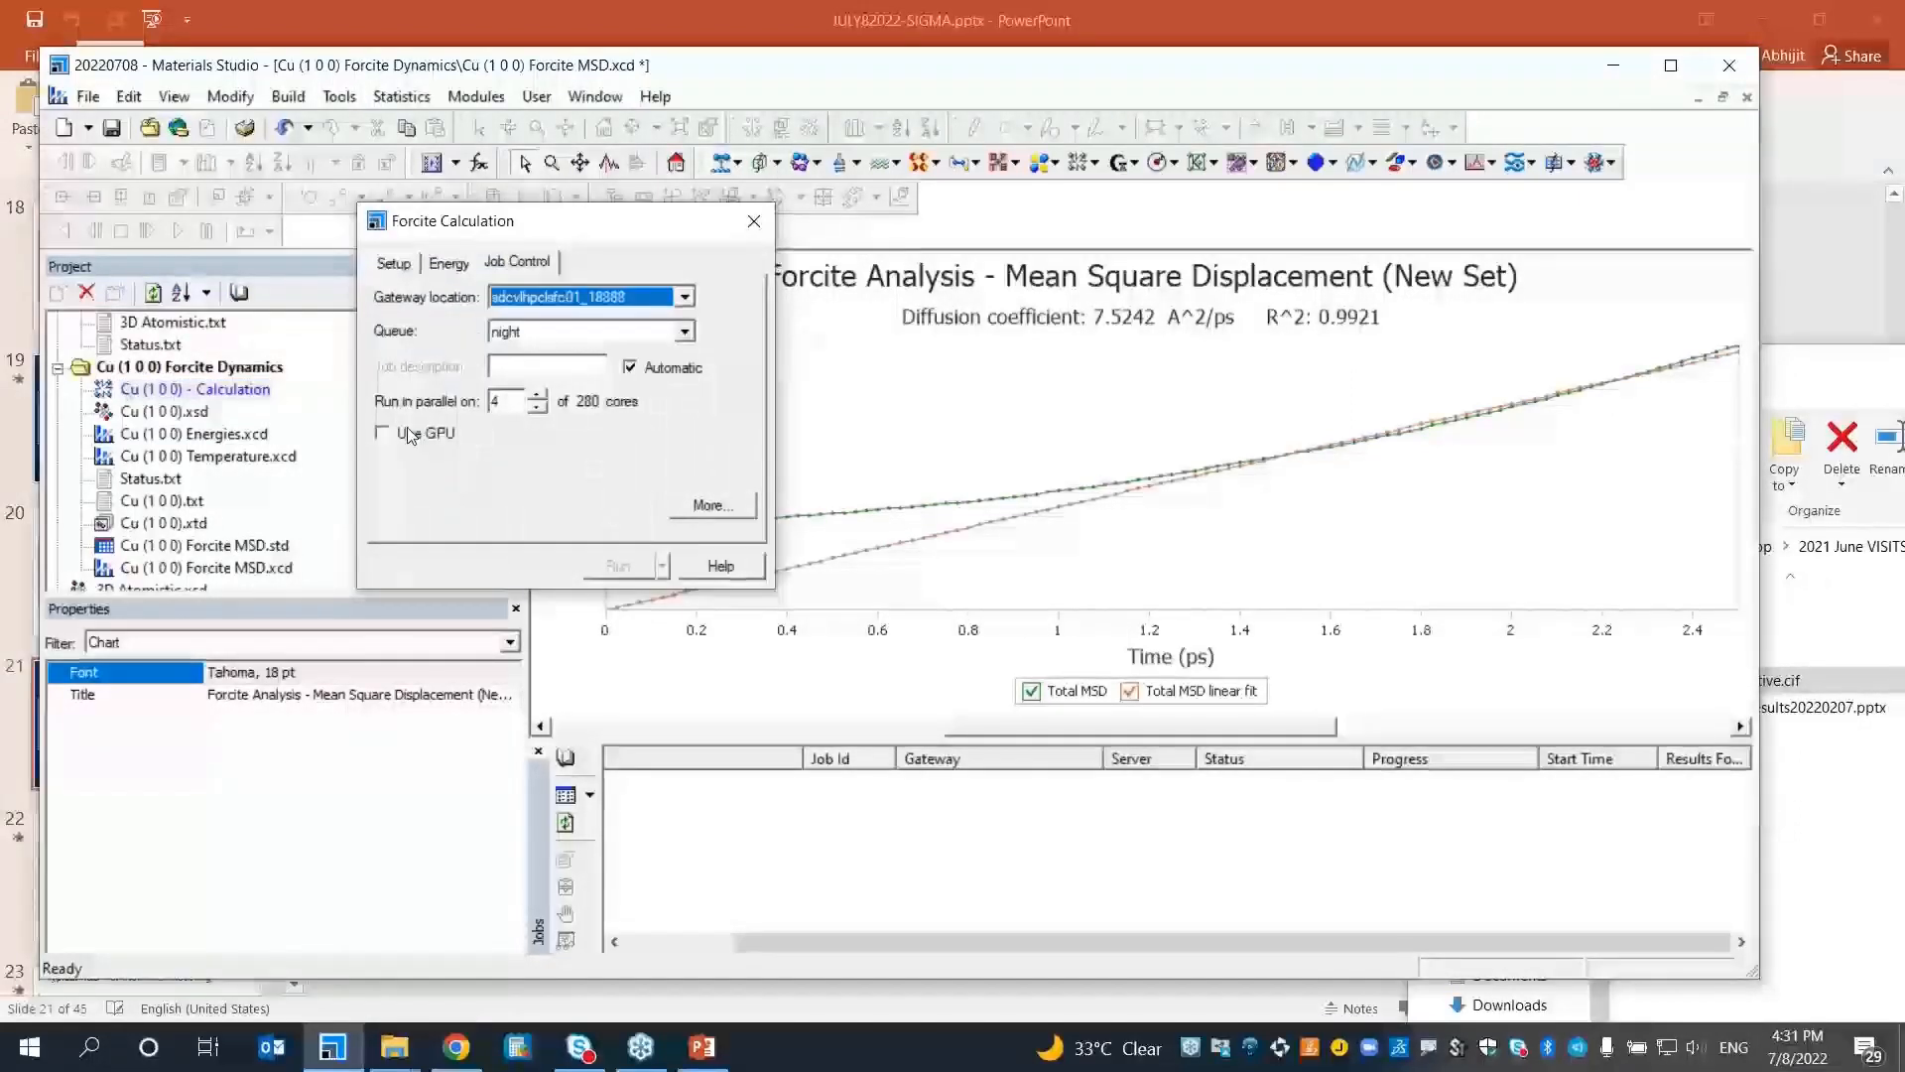
pyautogui.click(764, 223)
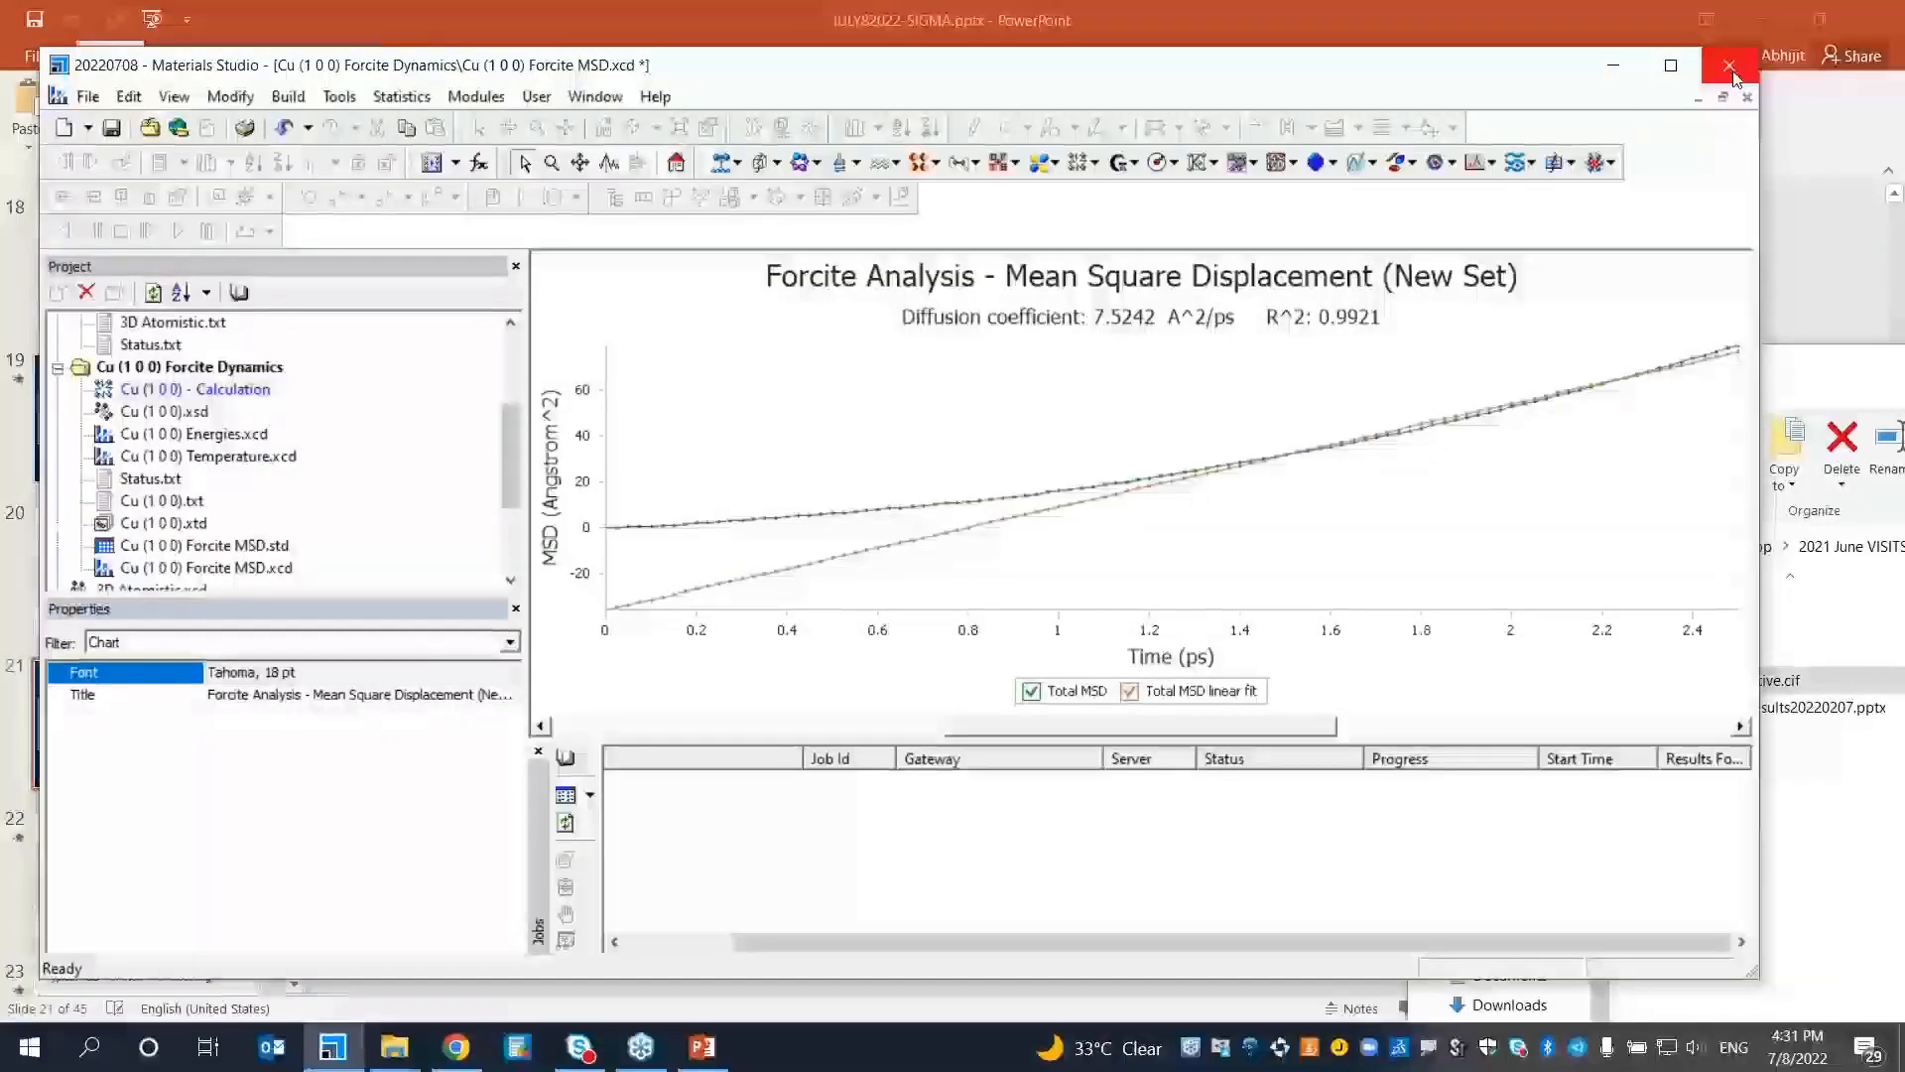
pyautogui.click(1730, 68)
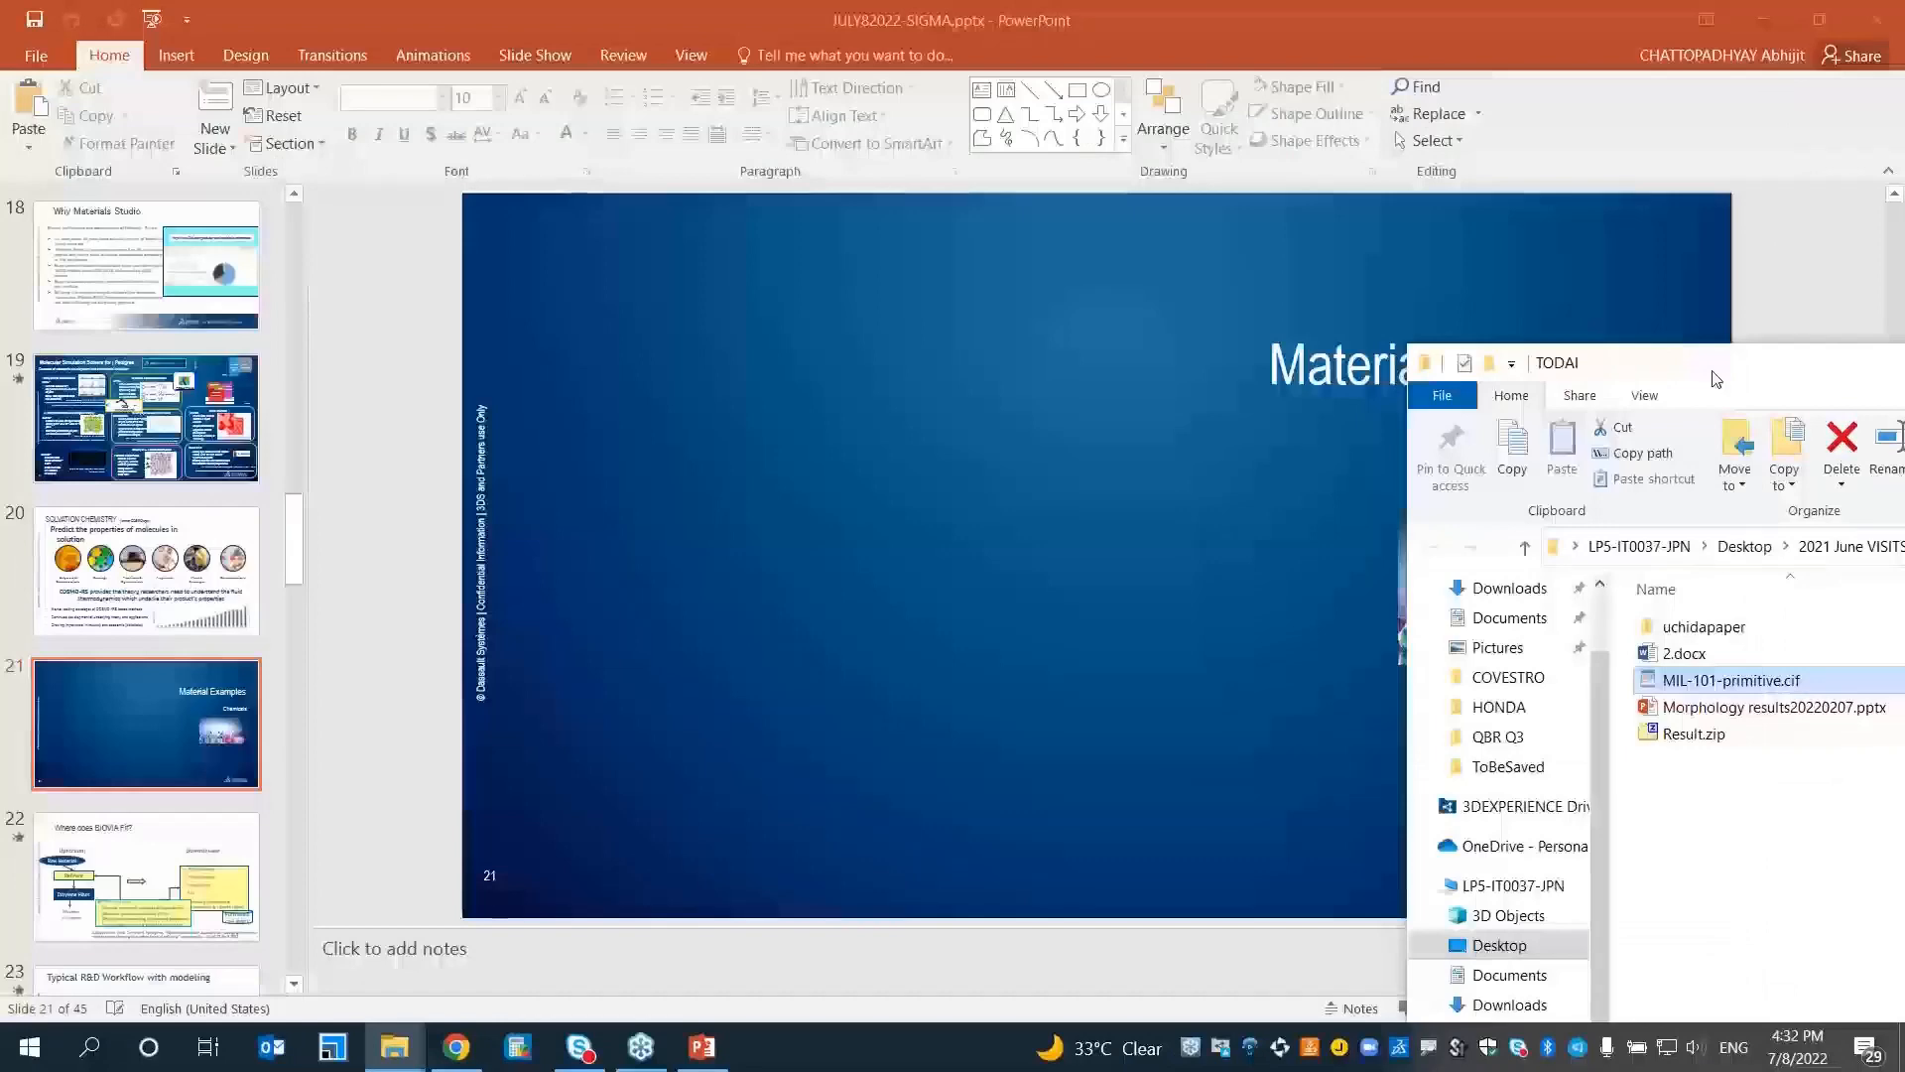
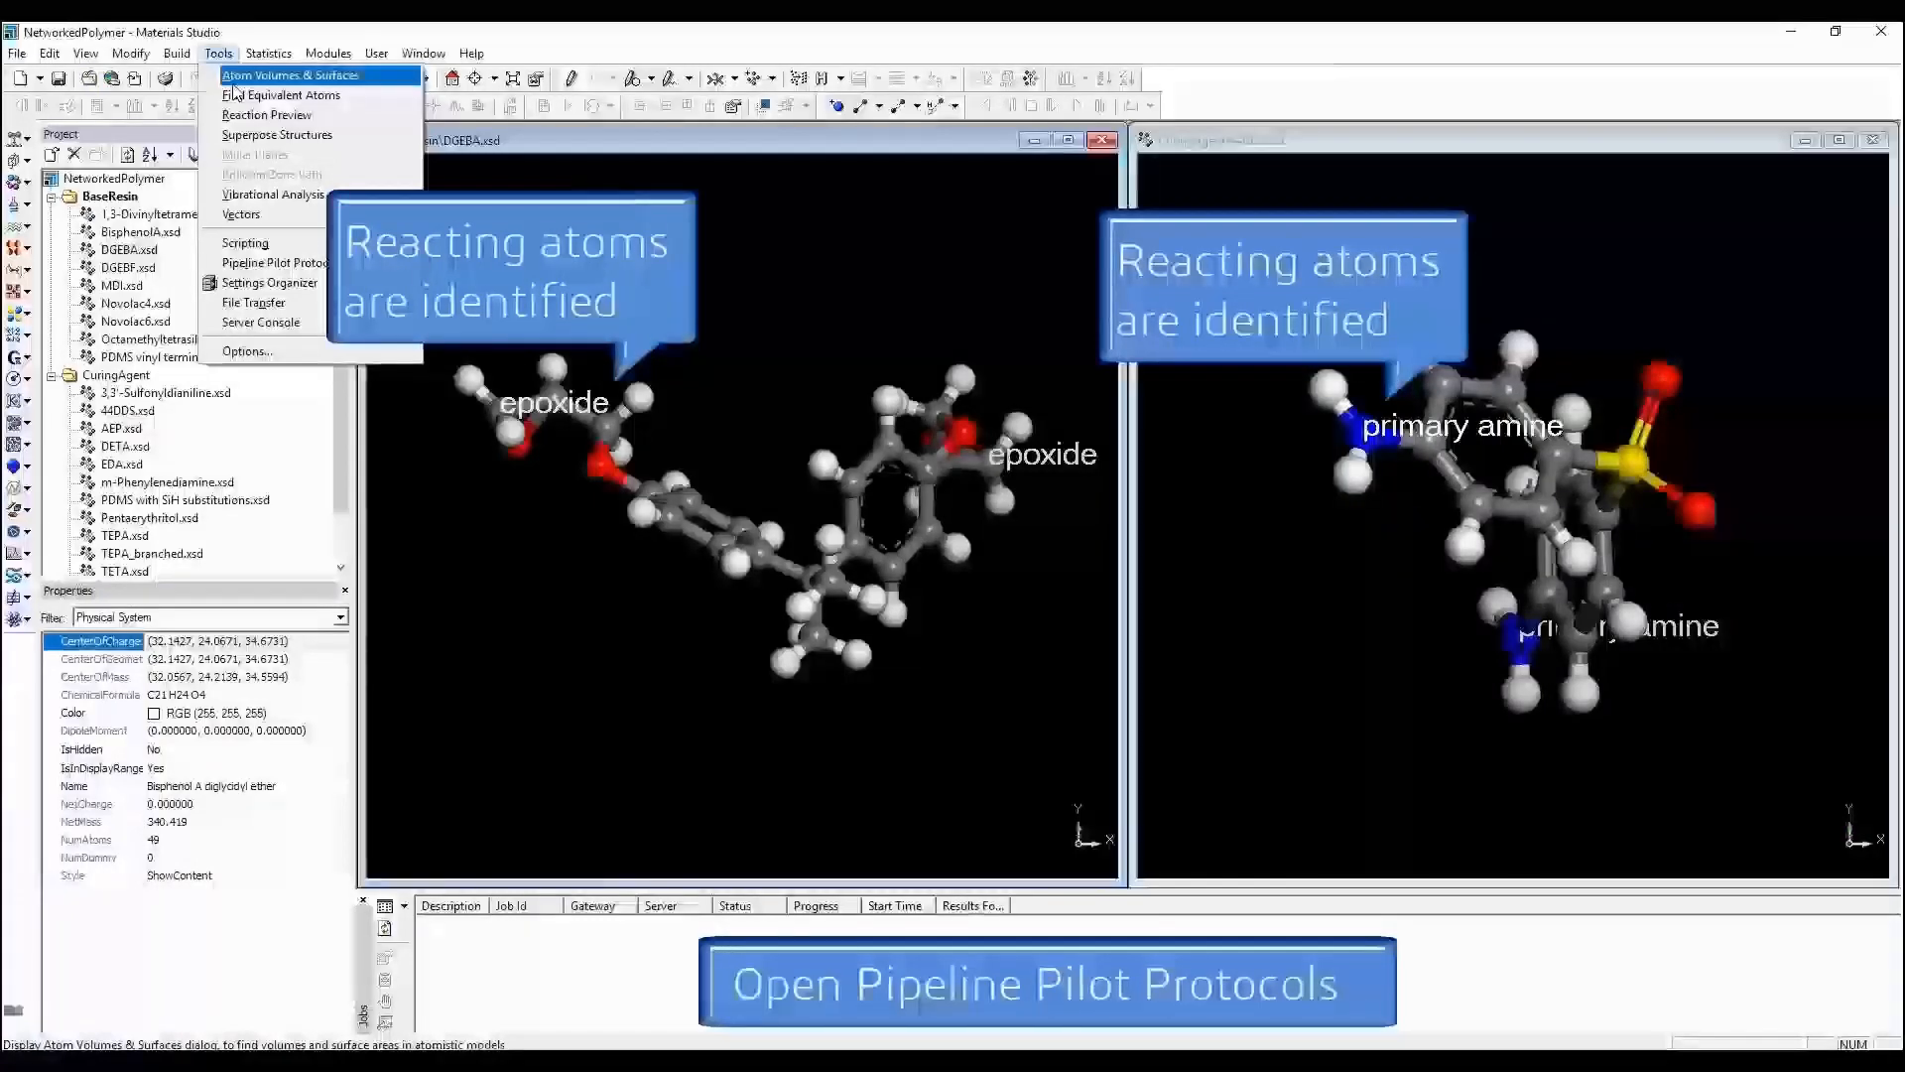
# Open the Pipeline Pilot Protocols for the networked polymer project
pyautogui.click(272, 262)
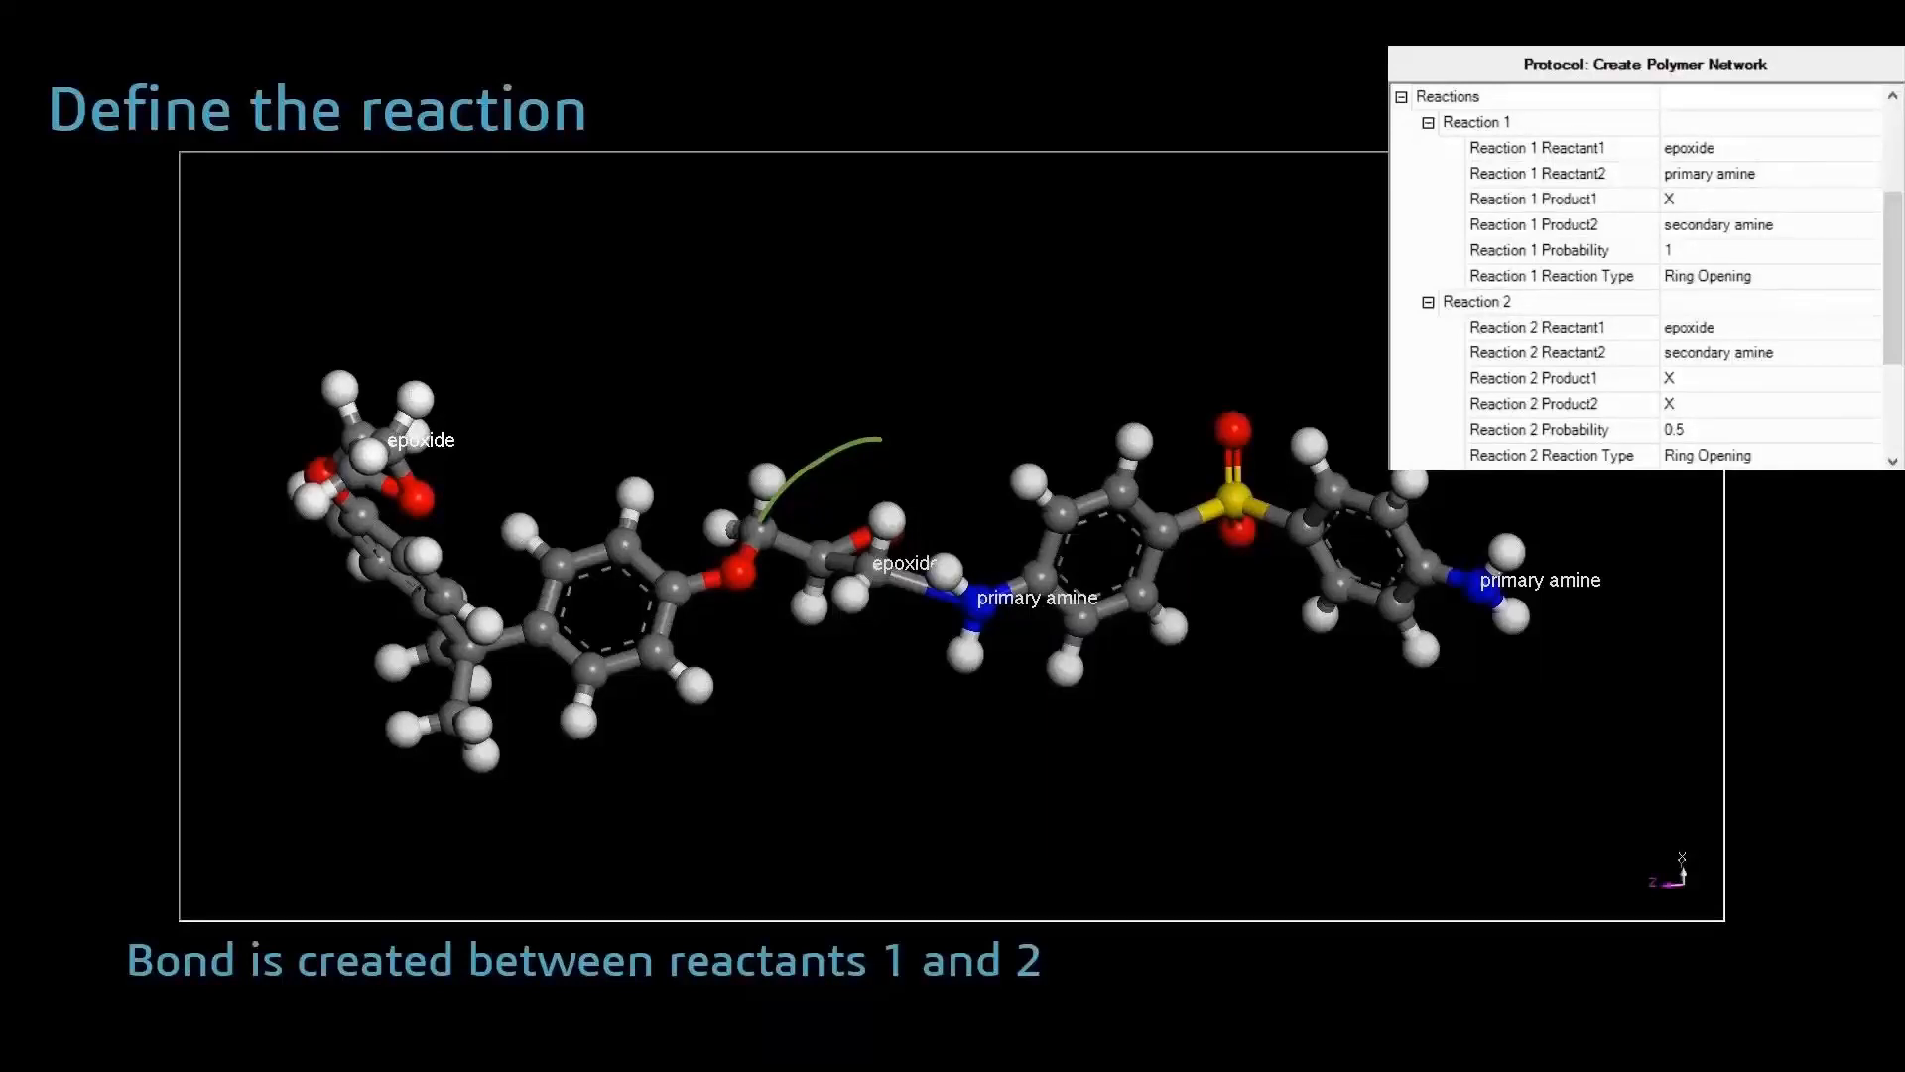
# Start the video on the Virtual Design of a Product slide
pyautogui.moveTo(943, 1051)
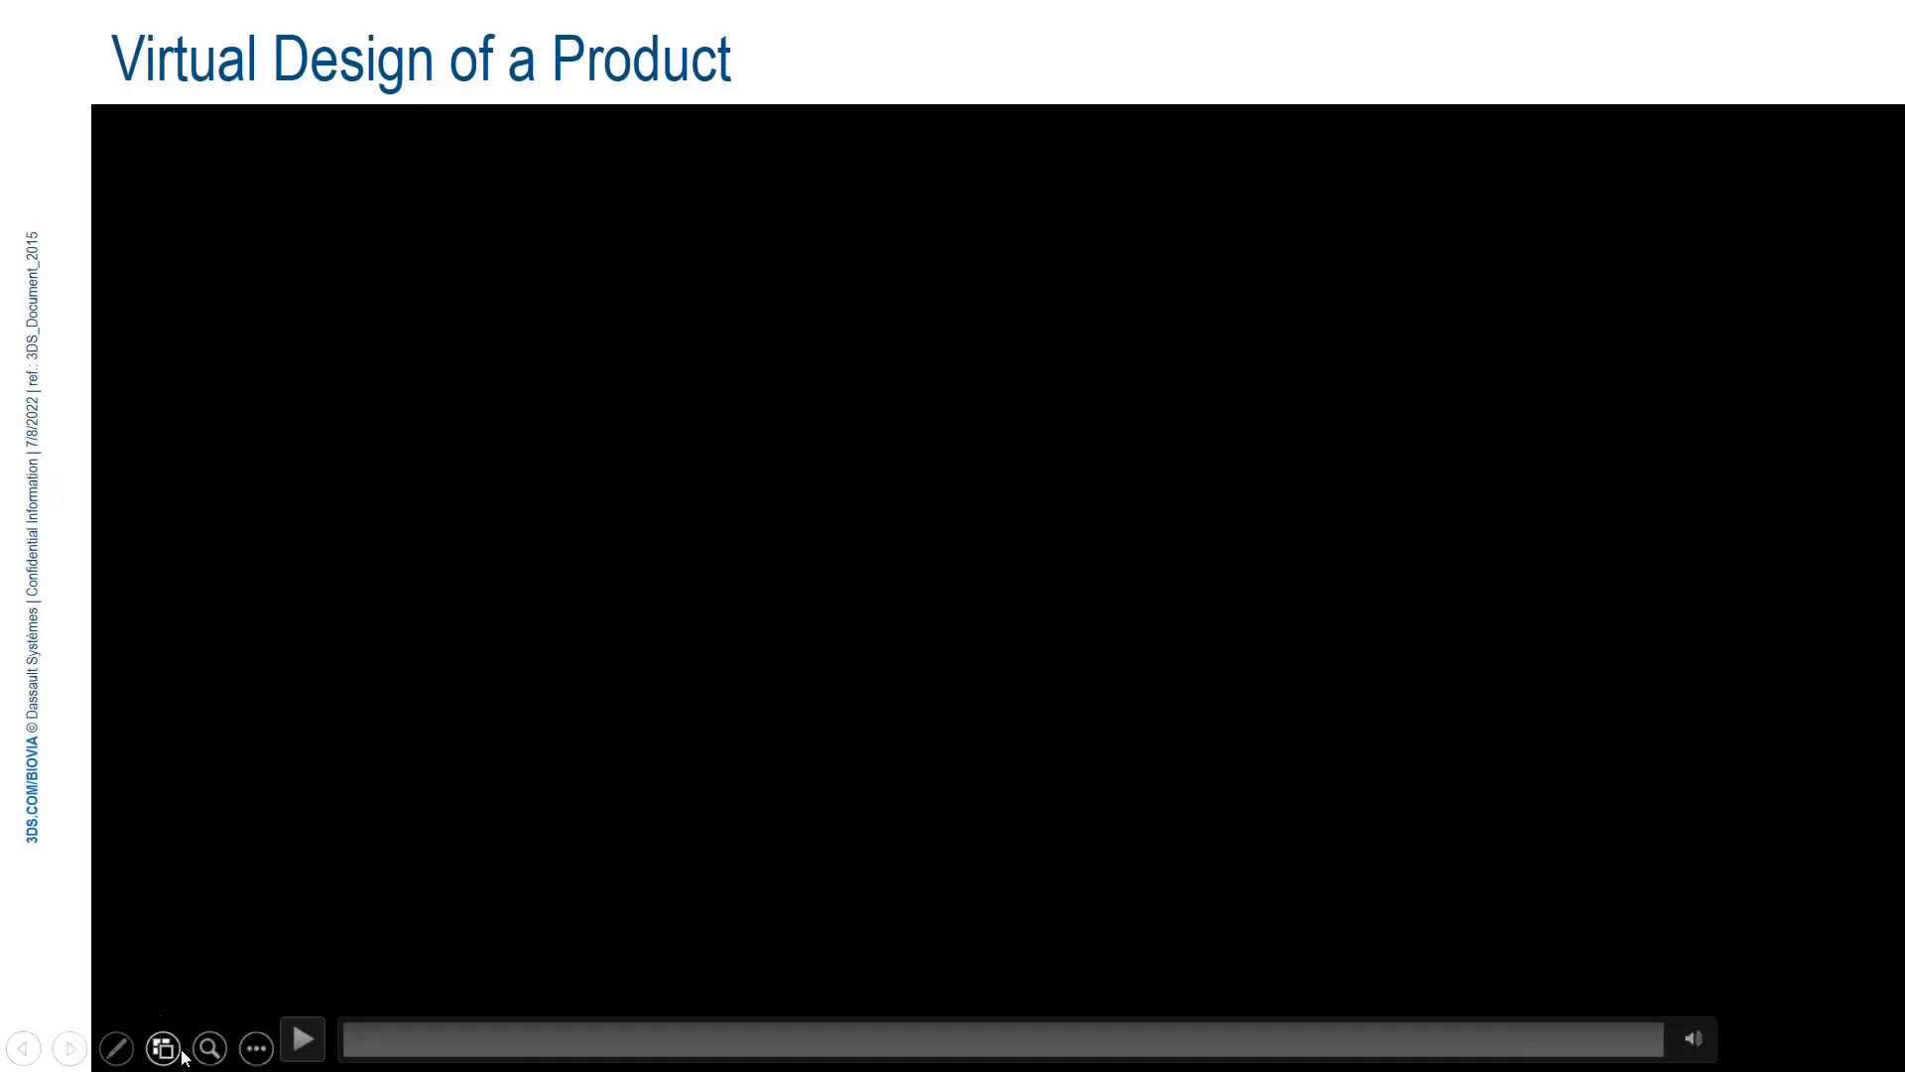
pyautogui.click(335, 1038)
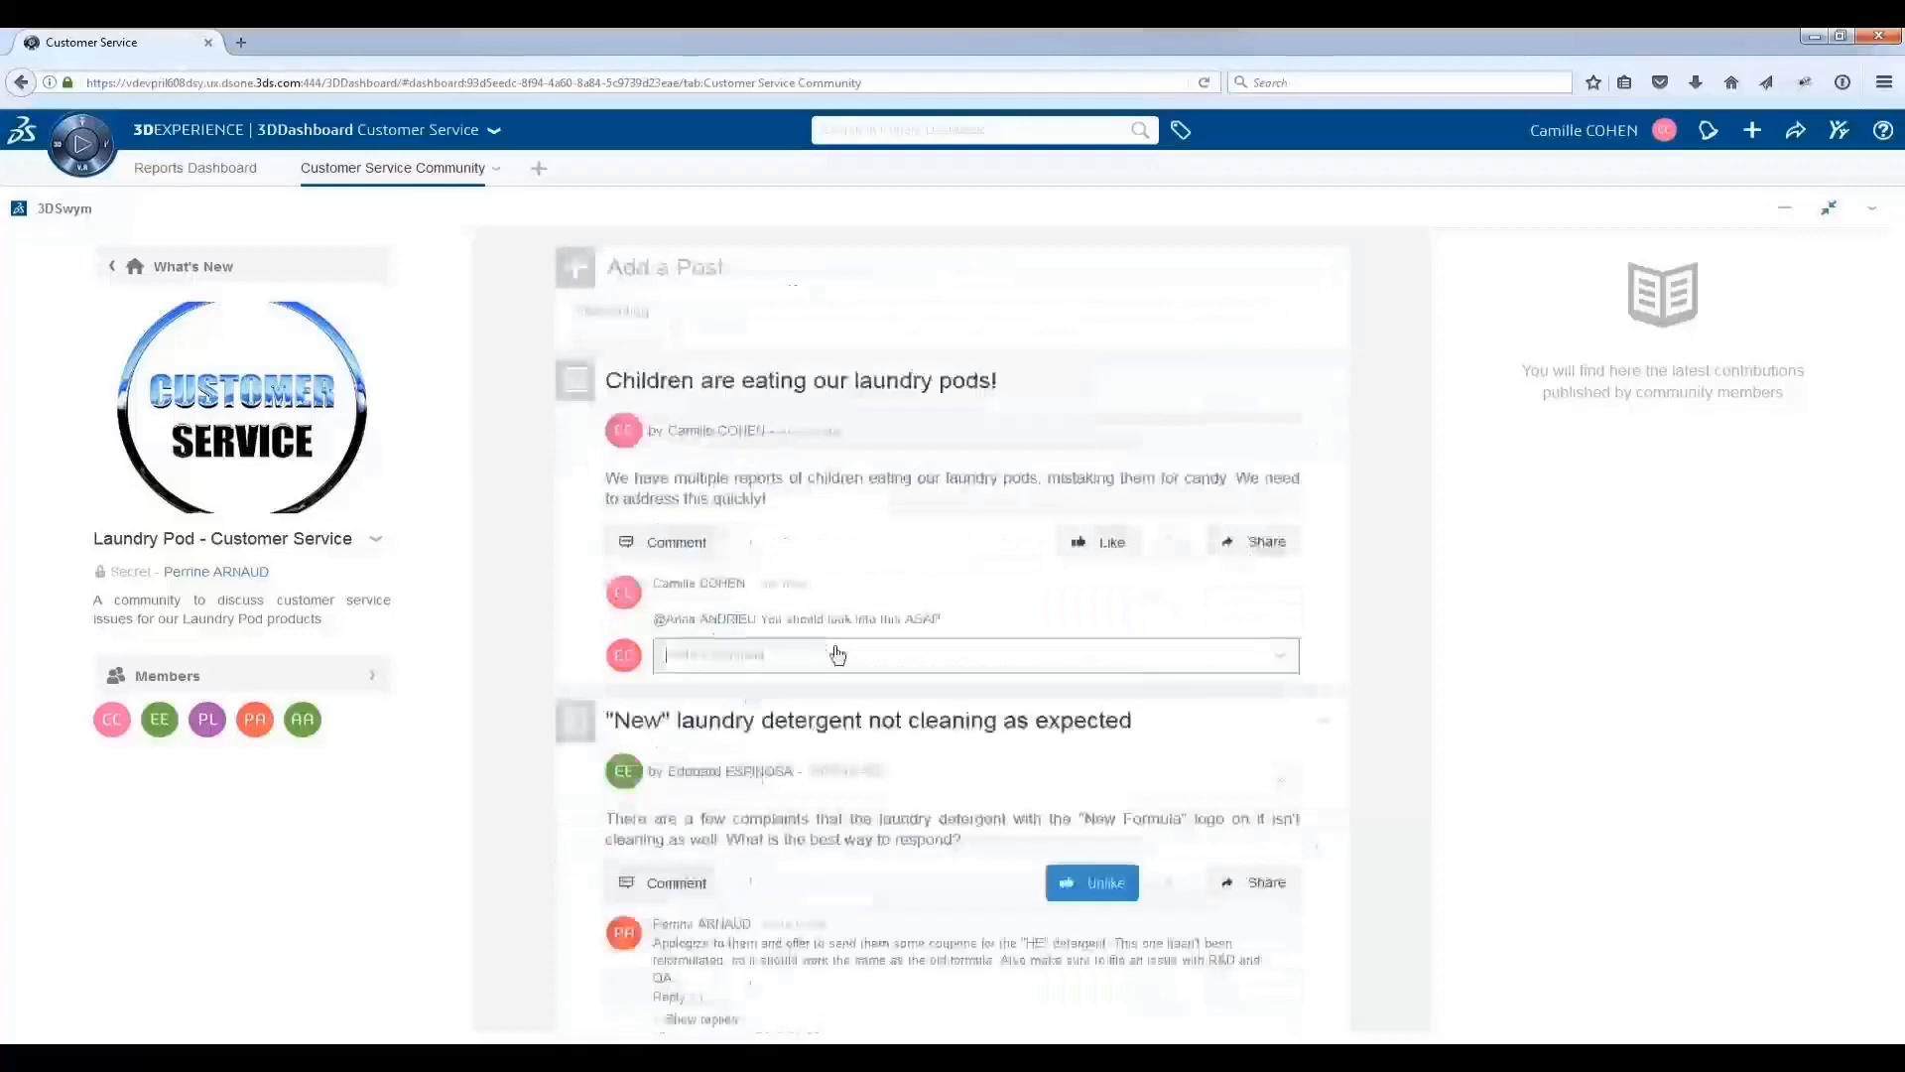
# Write a comment beginning "I'll look" on the laundry pods community post and switch to the Portfolio Communities dashboard
pyautogui.click(837, 654)
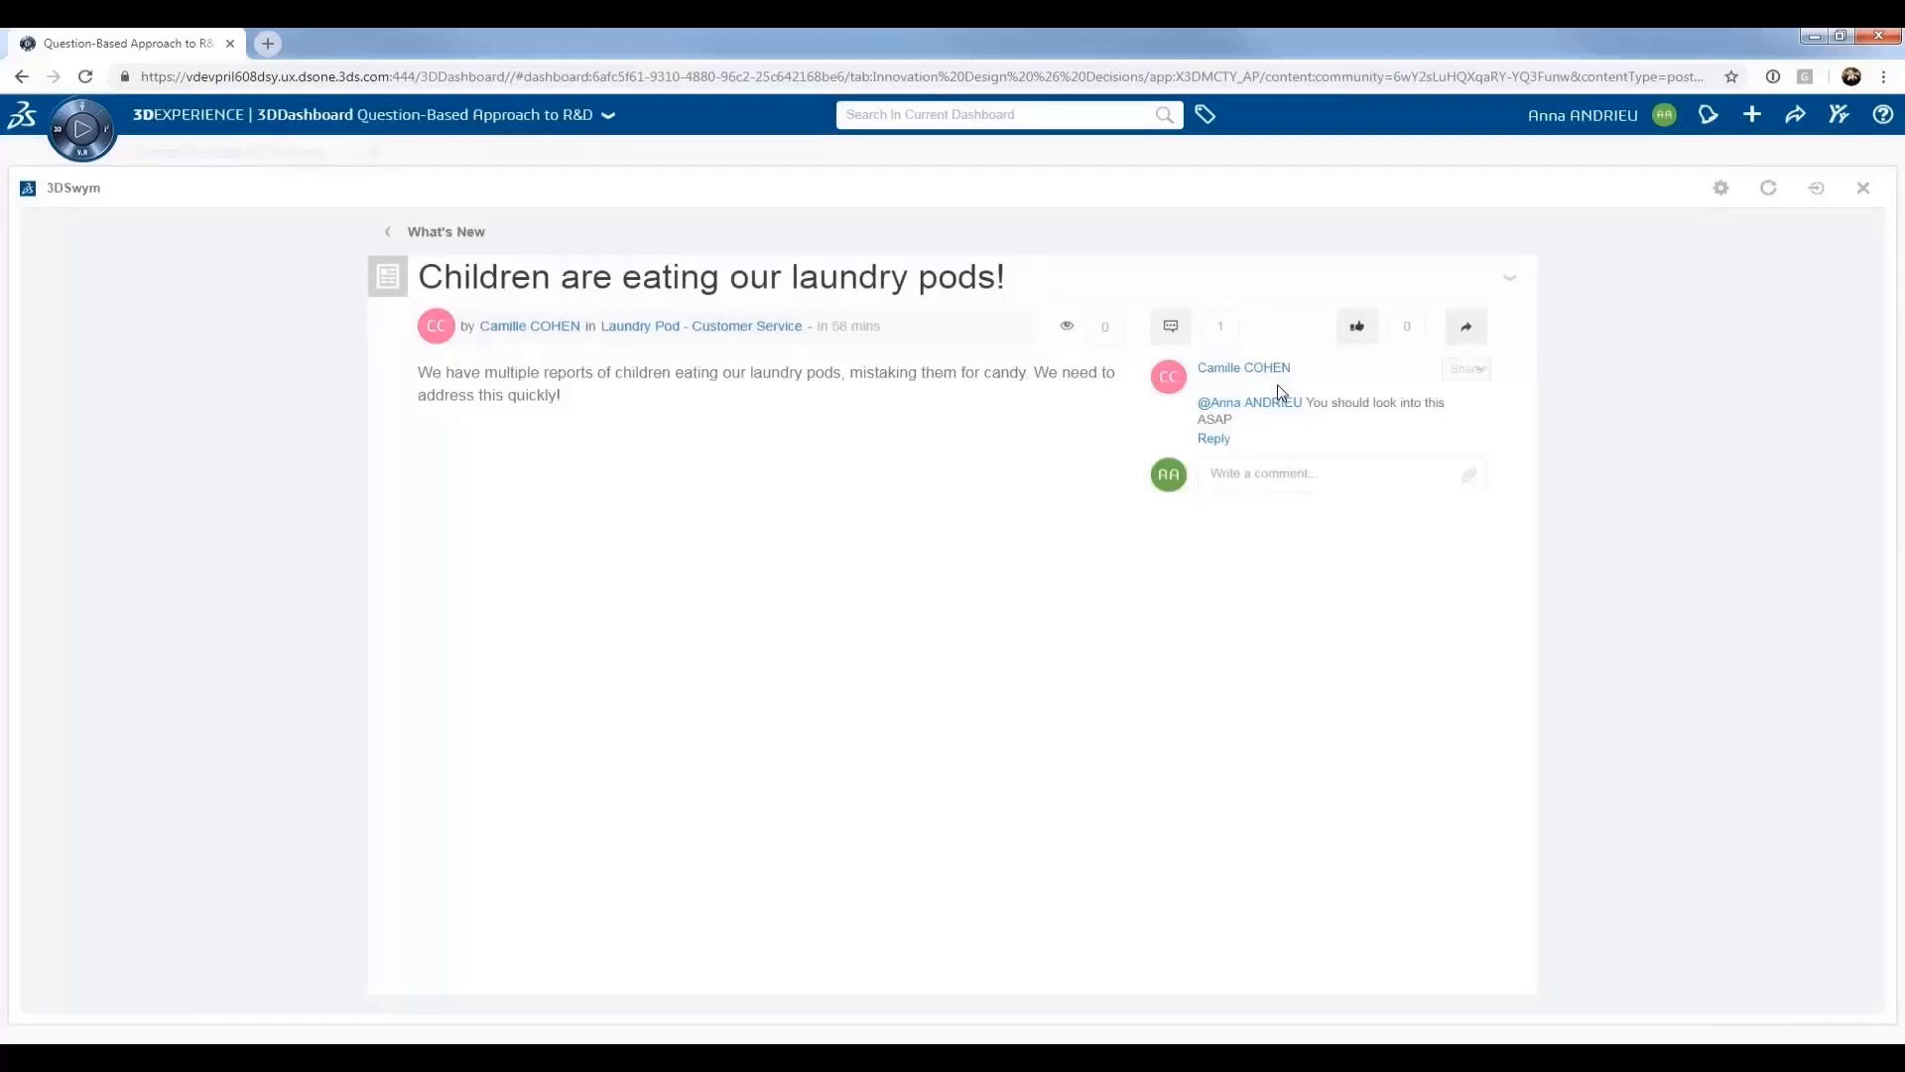
pyautogui.click(1289, 463)
pyautogui.write("I'll look")
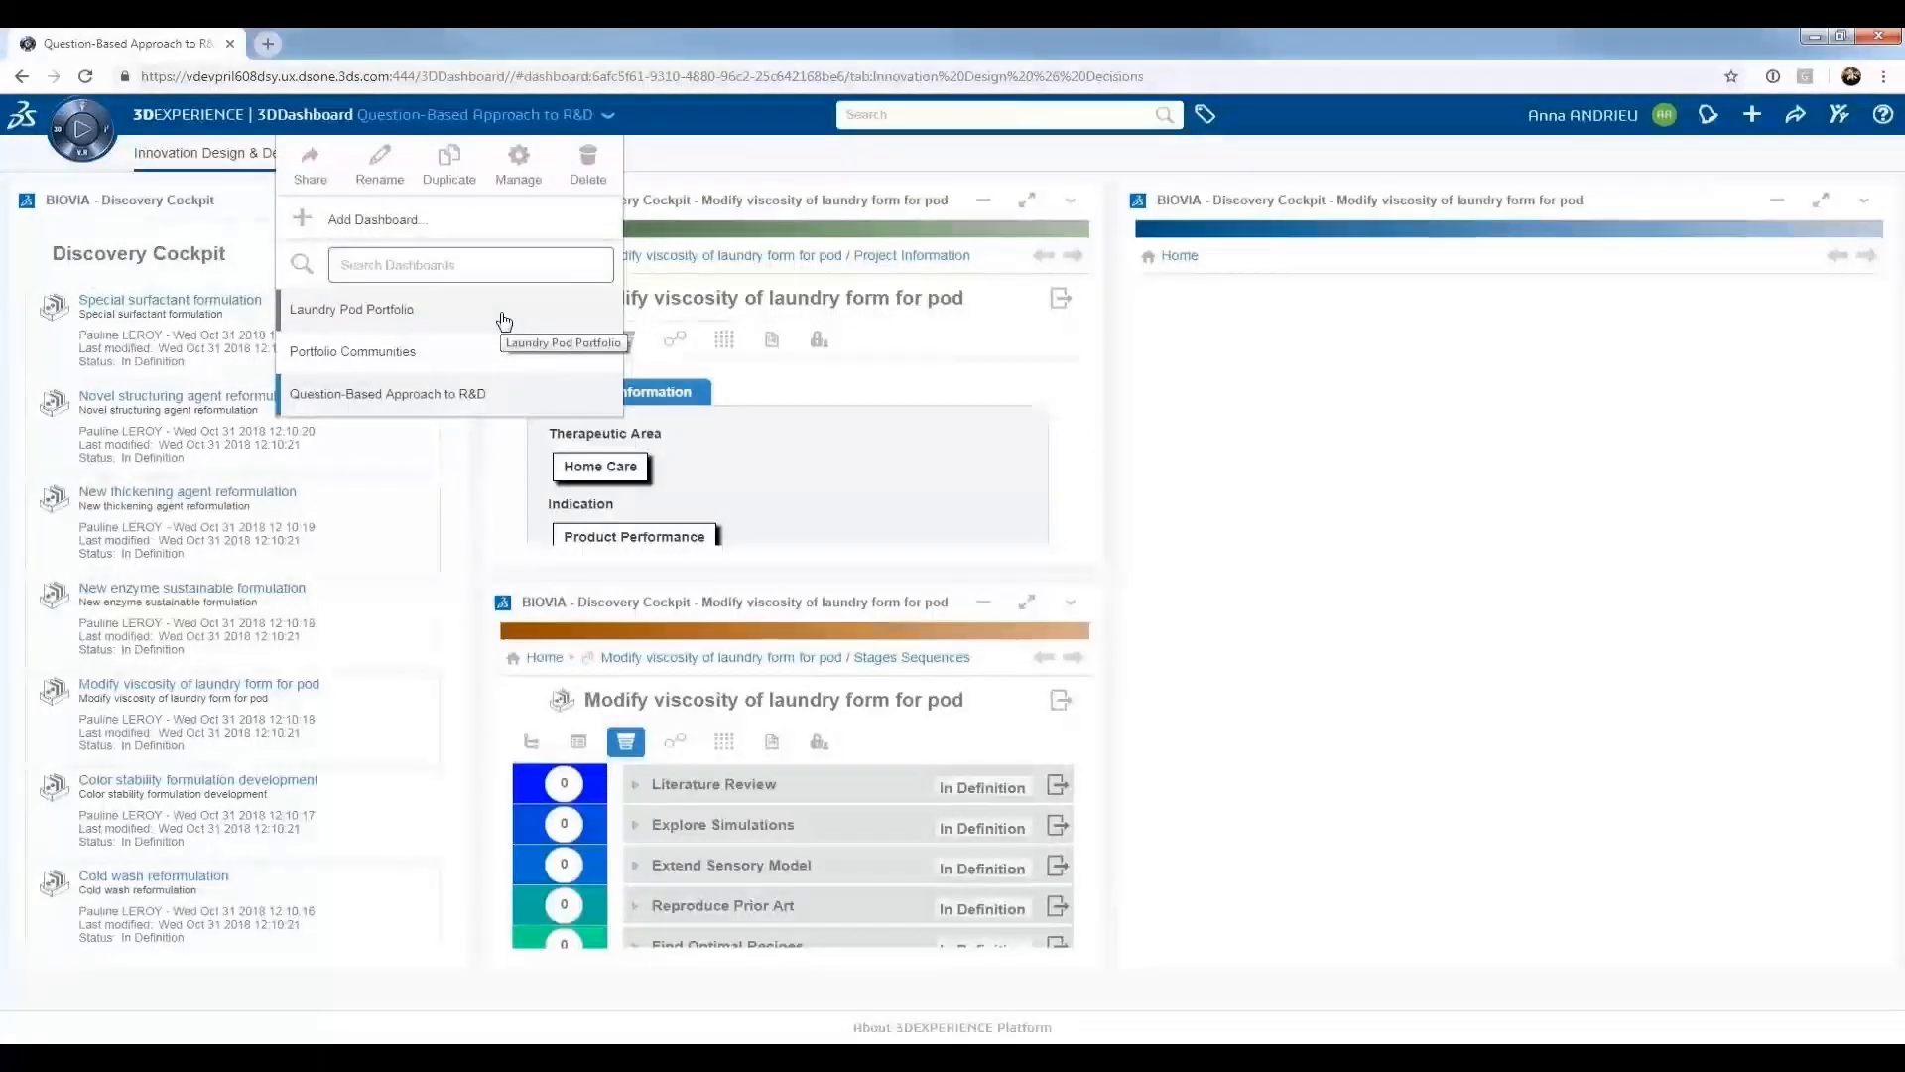
pyautogui.click(501, 351)
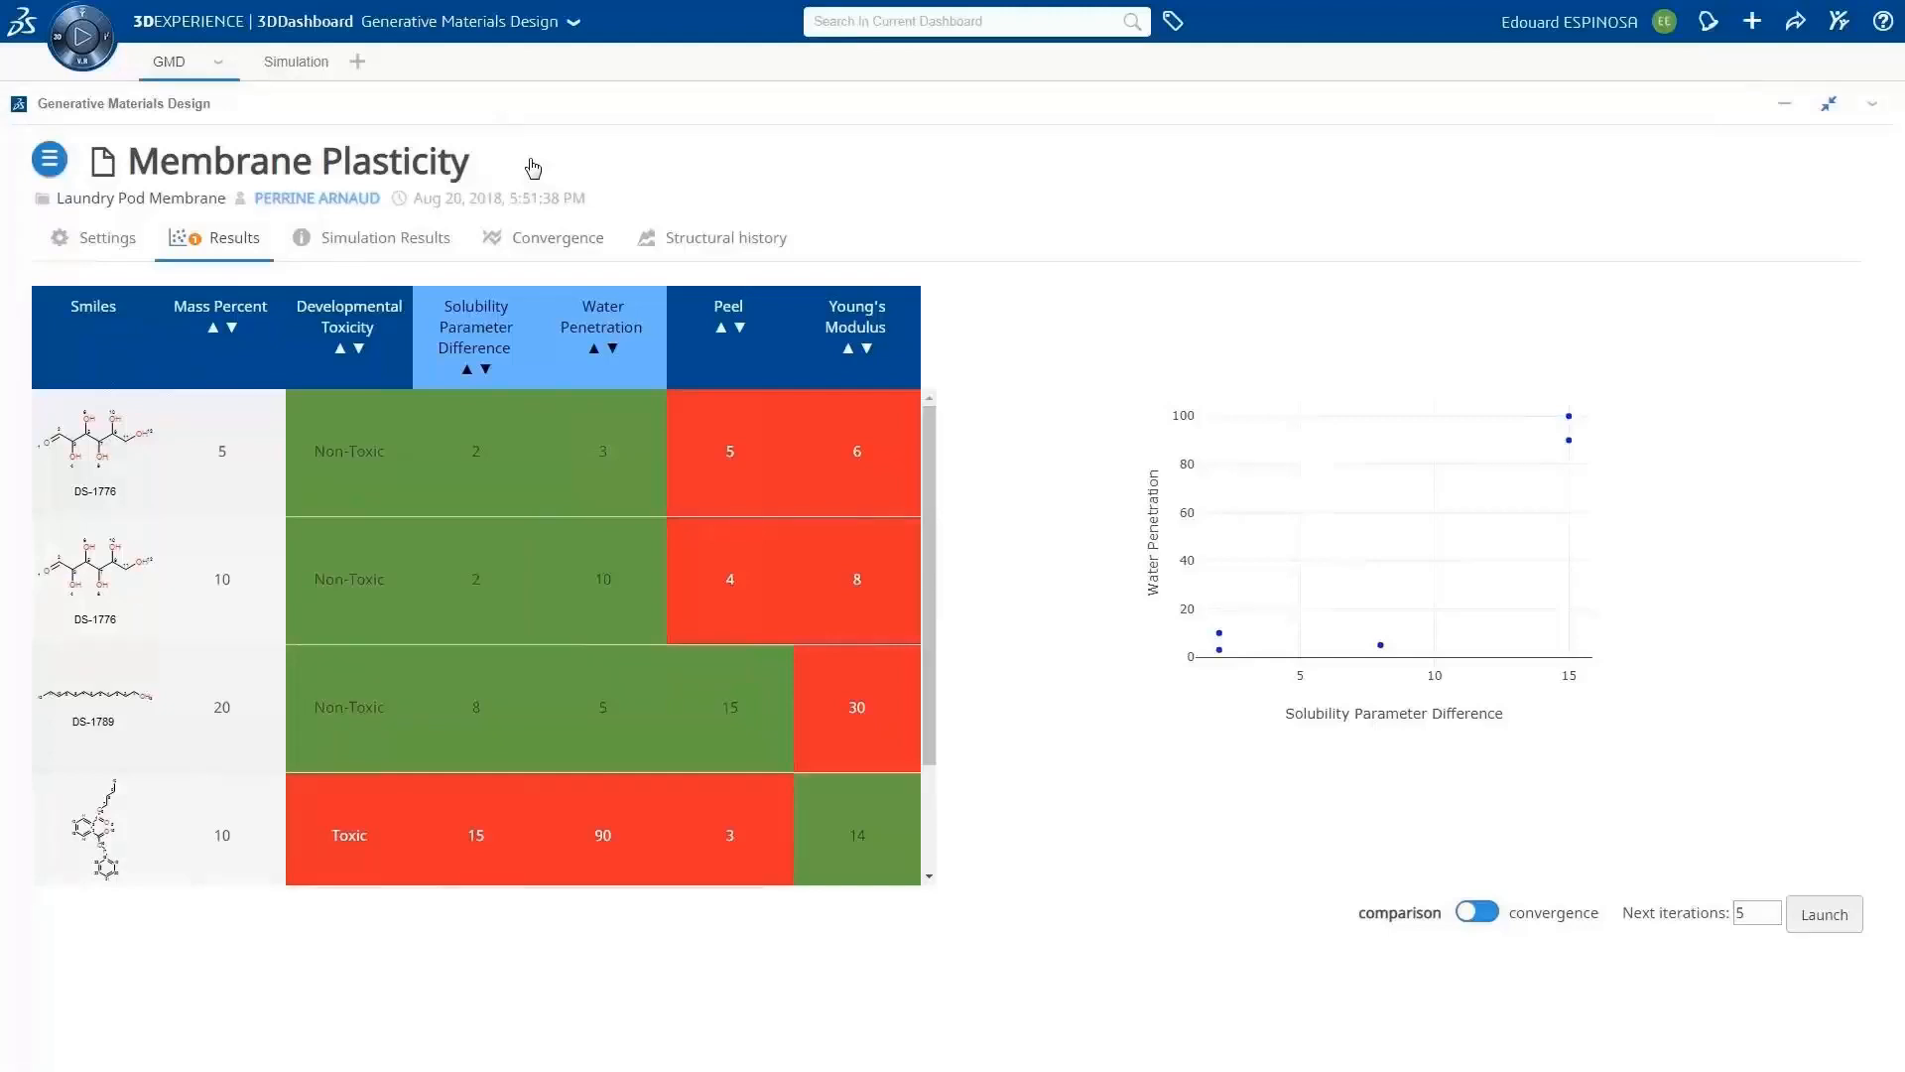
# Review the Membrane Plasticity candidate table and open the completed Laundry Pod Brittleness simulation results
pyautogui.scroll(-2, 344, 707)
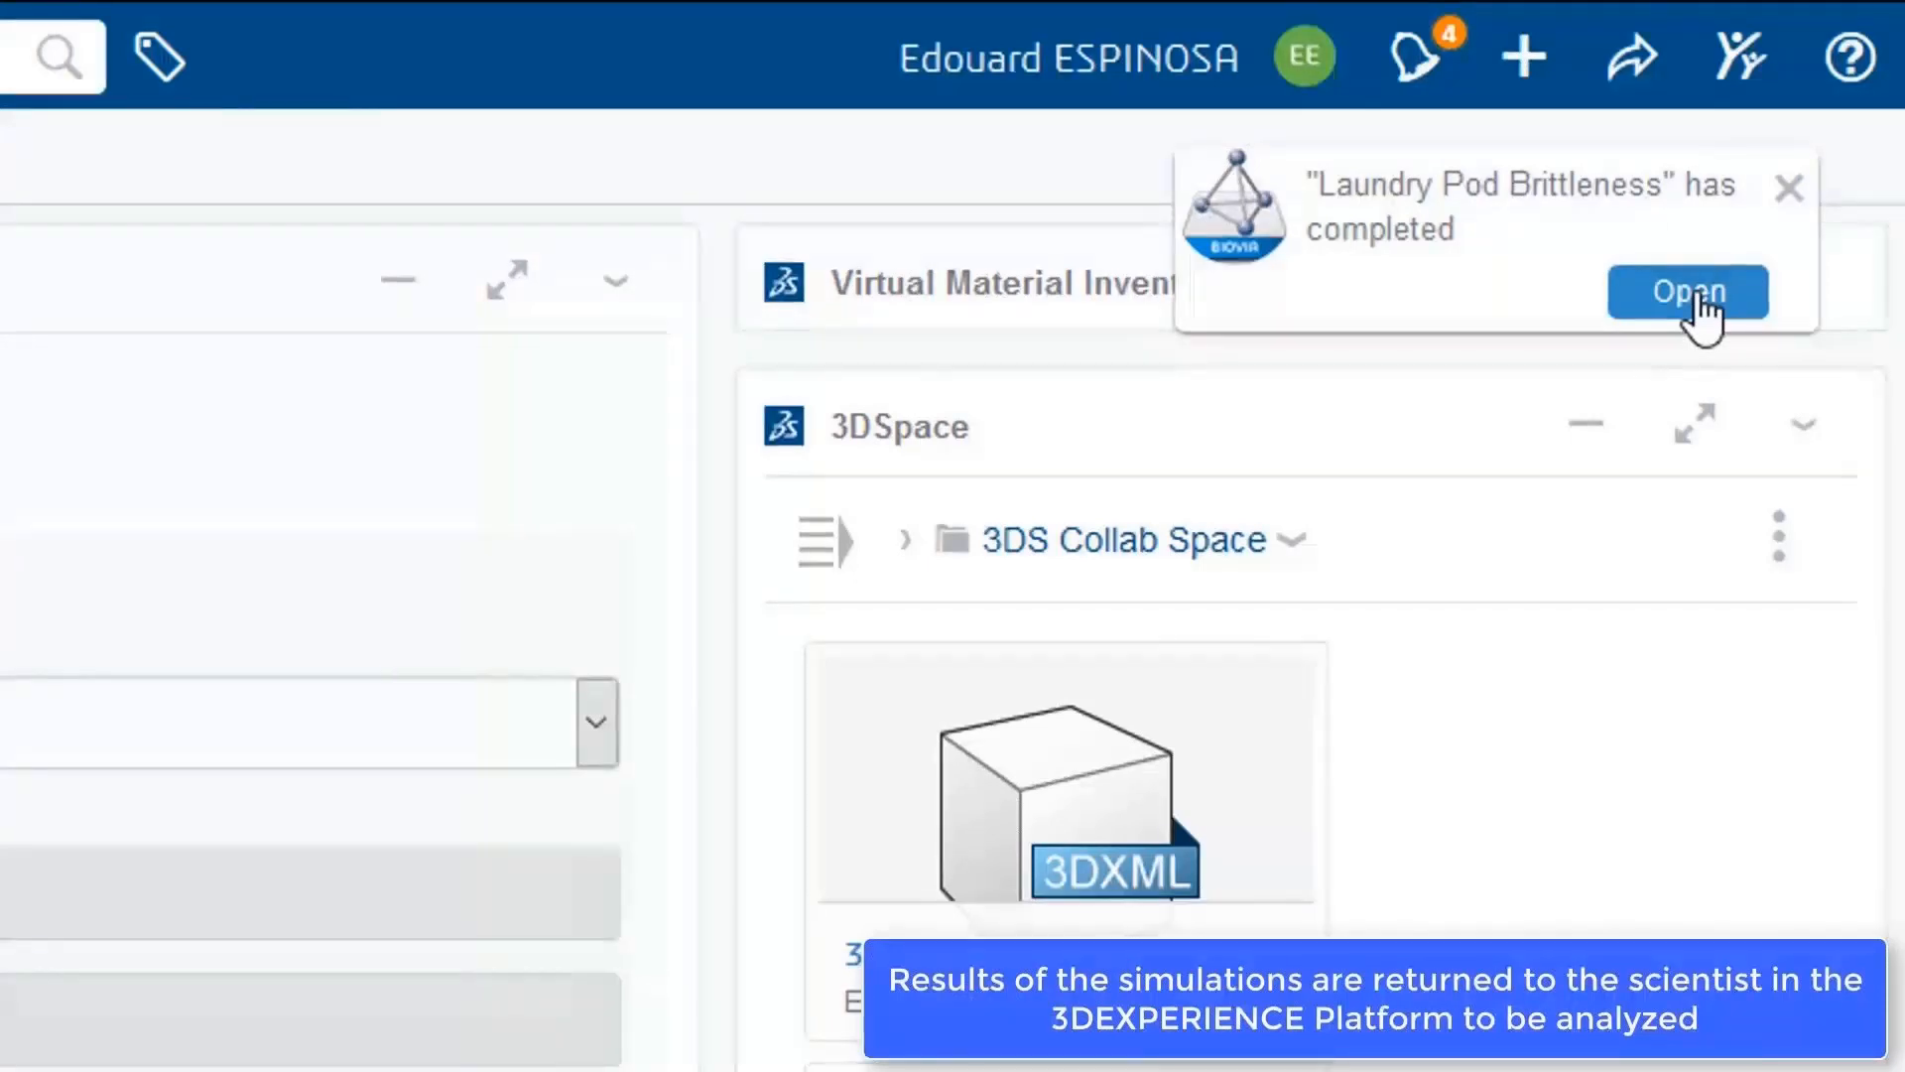
pyautogui.click(1690, 294)
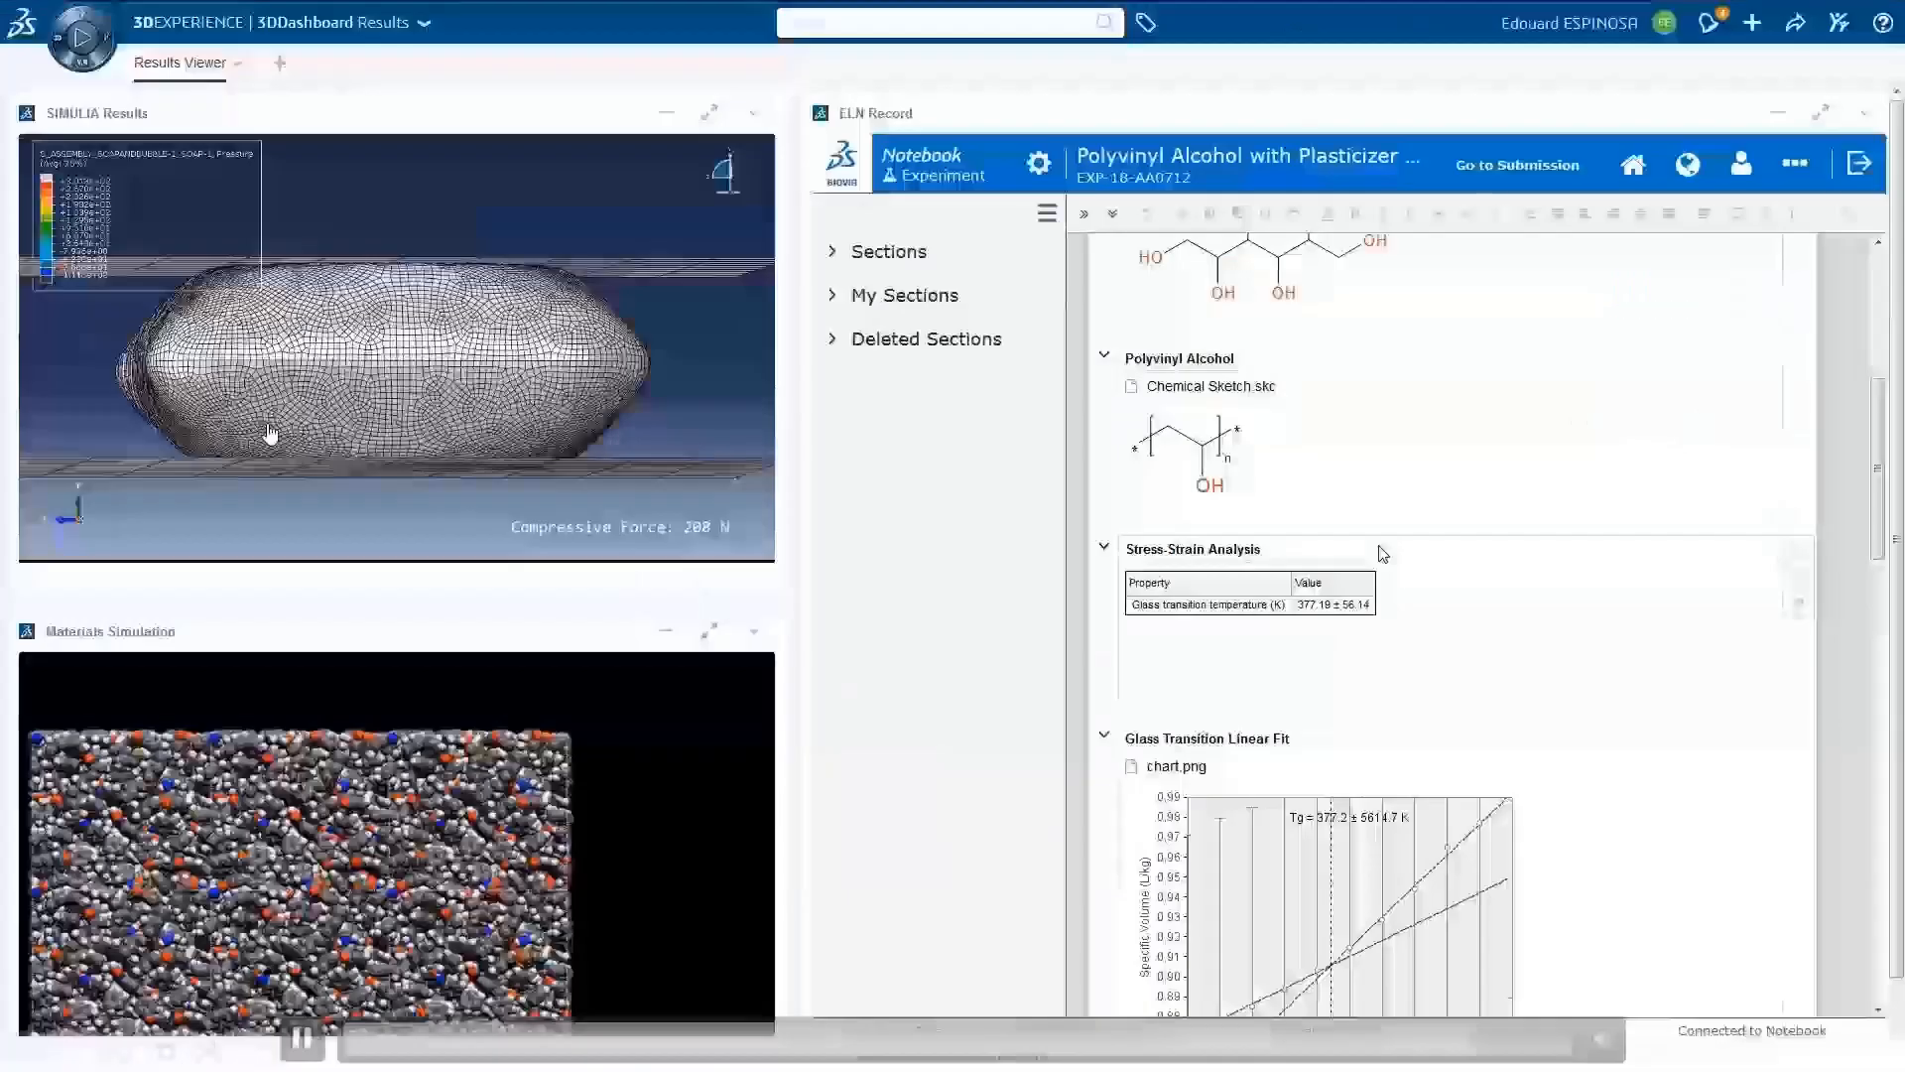